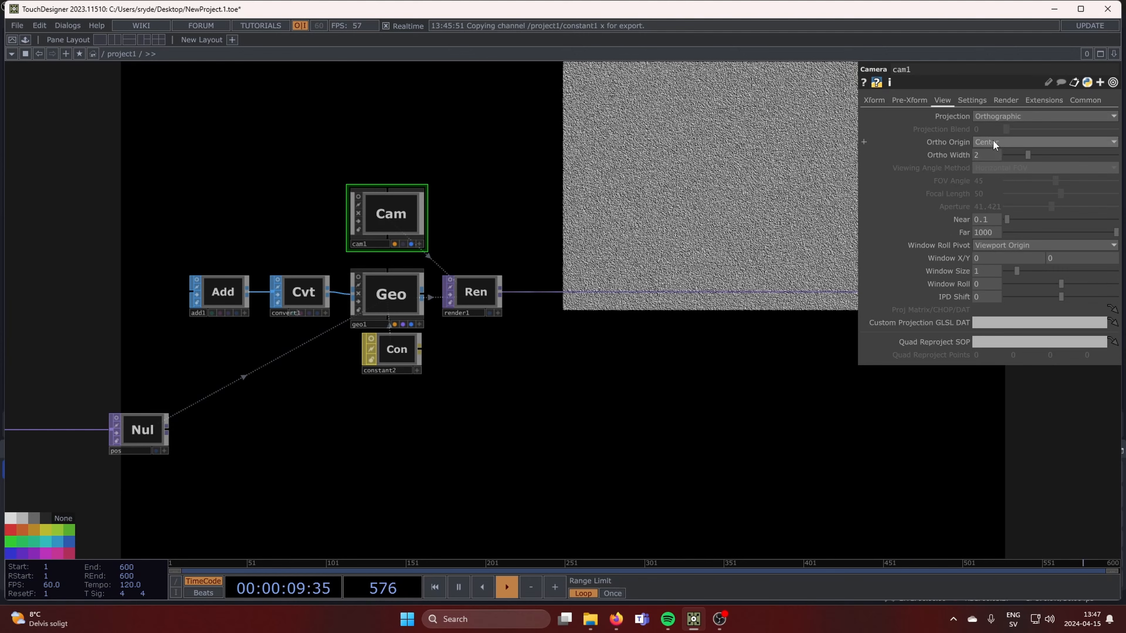
Set the camera's Ortho Origin to Bottom-Left and drive its Ortho Width from the x channel of the Math CHOP holding the 1.778 ratio
left_click(993, 141)
left_click(993, 190)
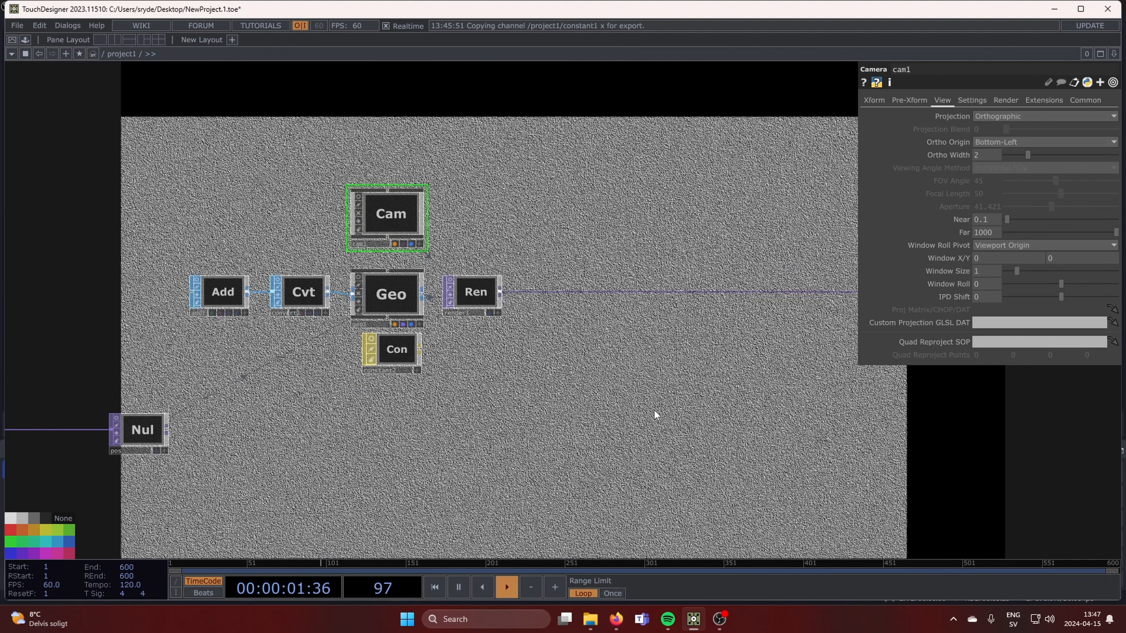
left_click_drag(453, 446, 647, 415)
scroll(647, 415, "down", 3)
left_click_drag(399, 297, 682, 288)
scroll(446, 330, "up", 3)
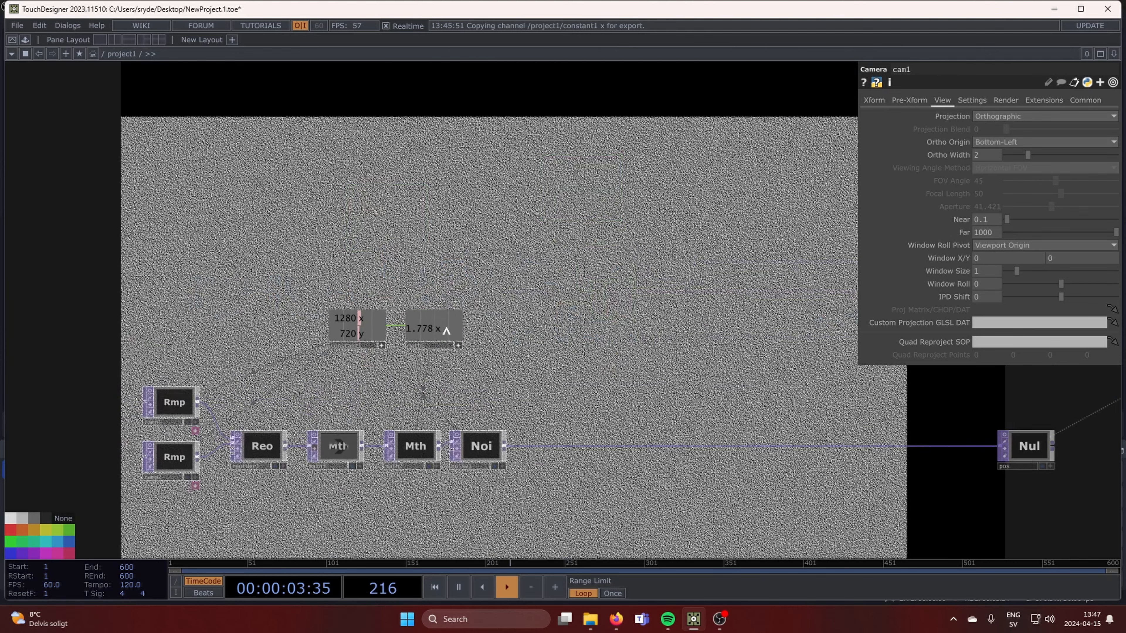
left_click_drag(446, 331, 1053, 197)
left_click_drag(982, 157, 993, 150)
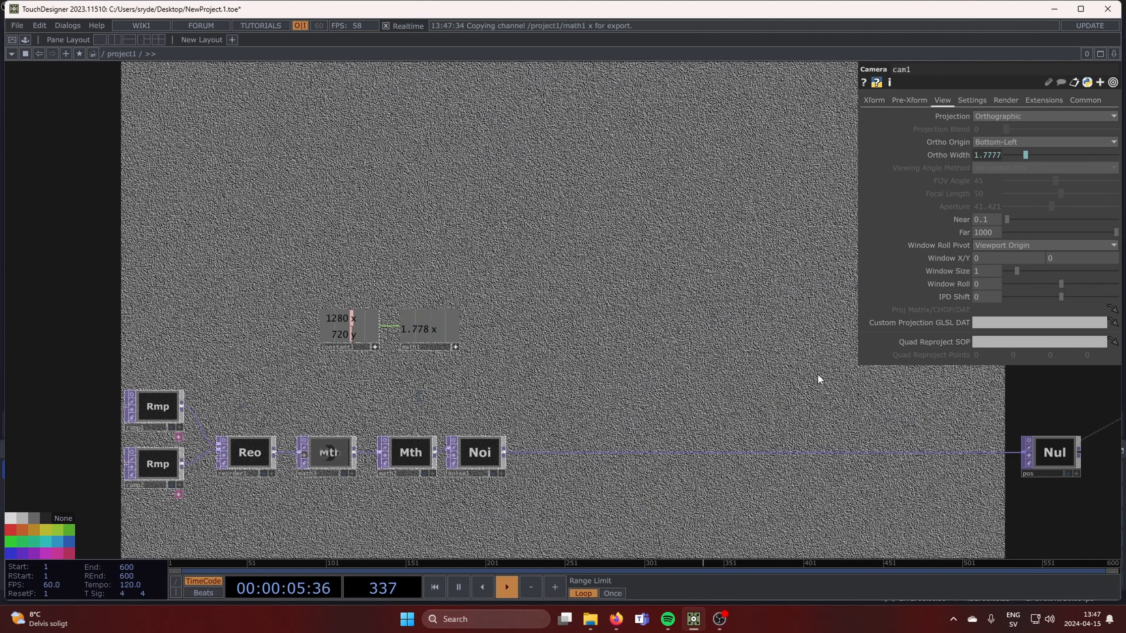
left_click_drag(817, 377, 297, 350)
key("p")
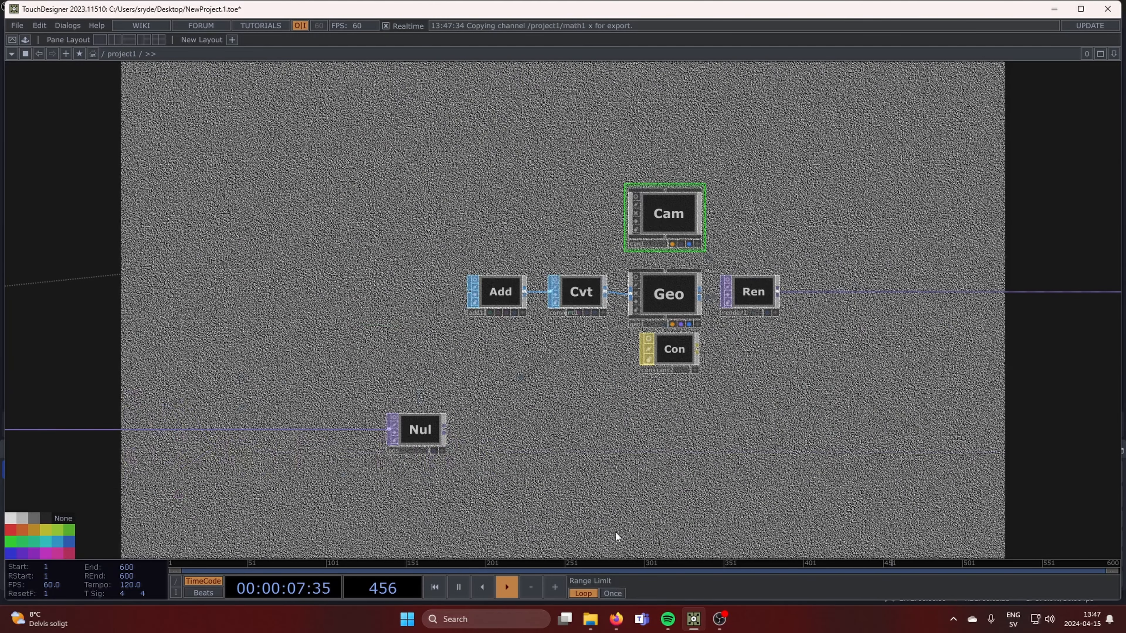
Move the Ramp-to-Noise chain farther from the Null and shift the two resolution CHOPs upward to free space in the network
left_click_drag(744, 485, 948, 395)
scroll(948, 395, "down", 5)
left_click_drag(936, 436, 927, 374)
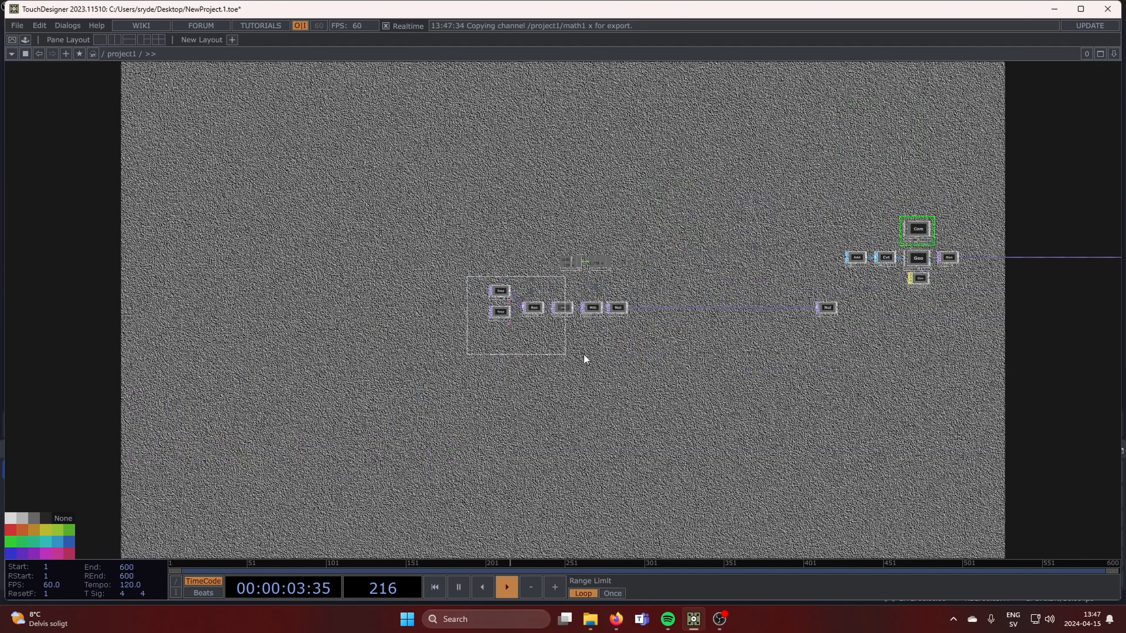
left_click_drag(585, 356, 610, 348)
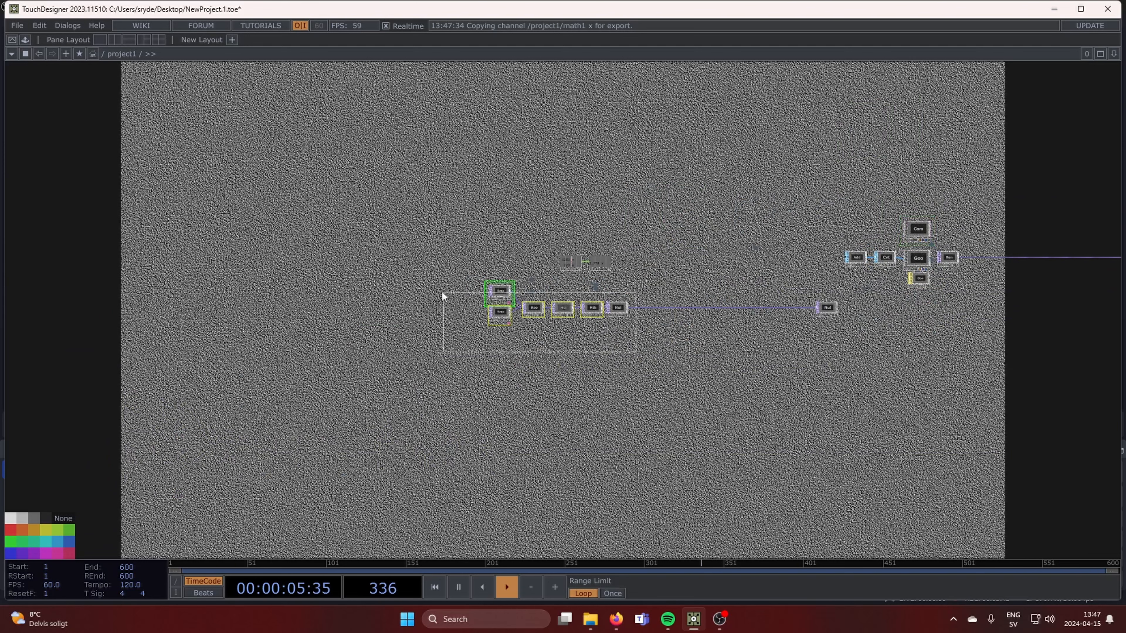
right_click_drag(441, 292, 435, 287)
left_click(610, 306)
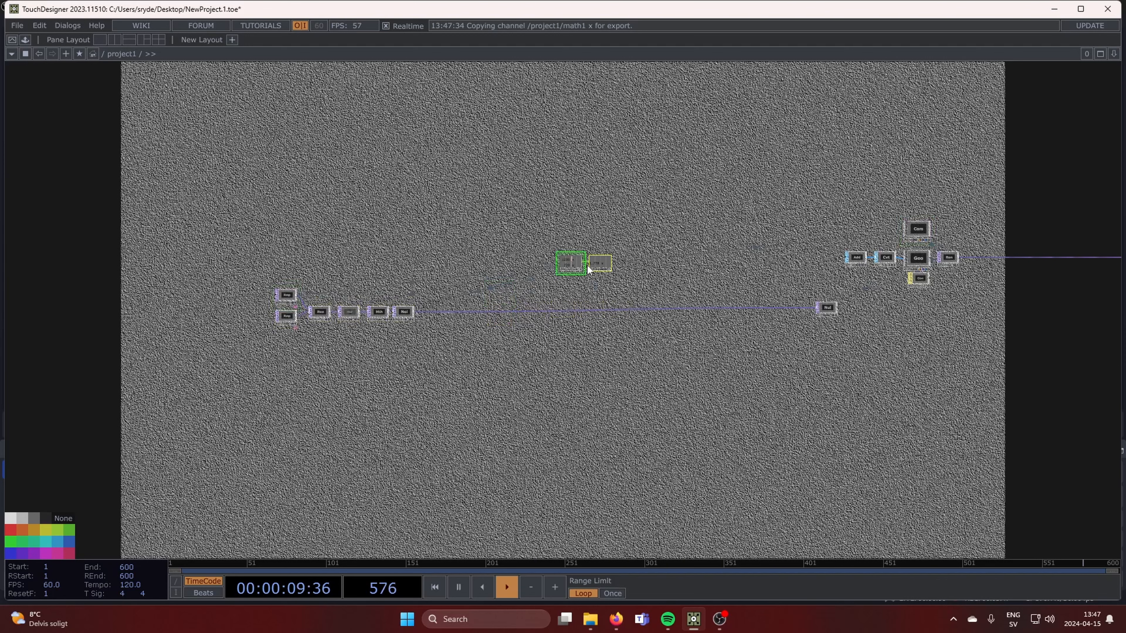
left_click_drag(567, 269, 541, 195)
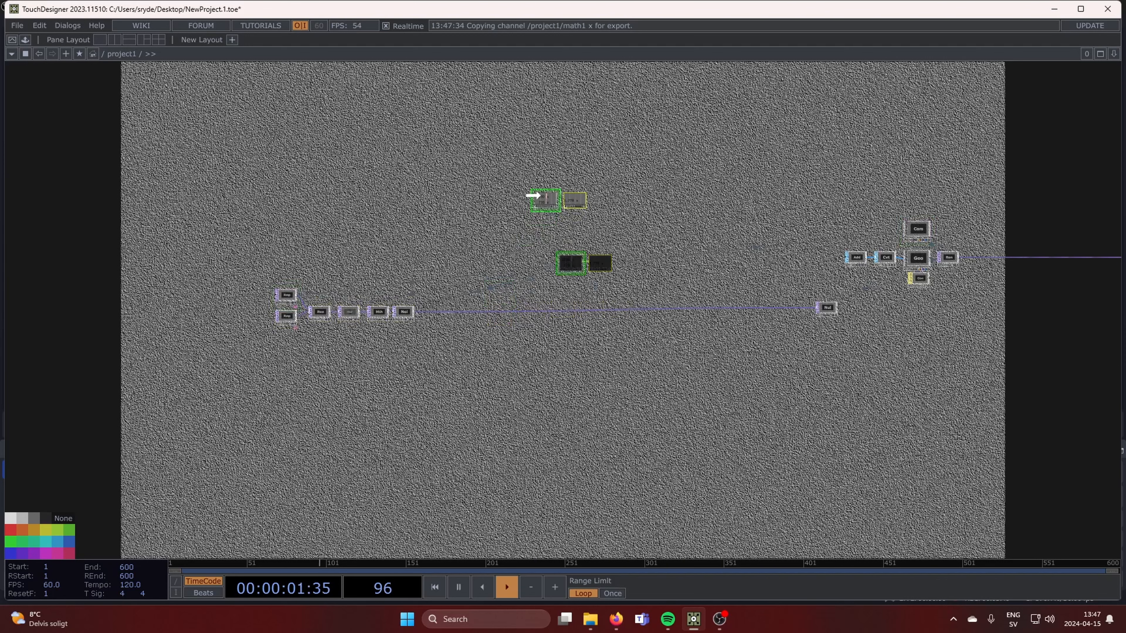
Insert a Feedback TOP on the wire between the Noise TOP and the pos Null
scroll(512, 338, "up", 5)
left_click_drag(511, 337, 352, 432)
scroll(384, 435, "down", 2)
left_click_drag(397, 474, 473, 439)
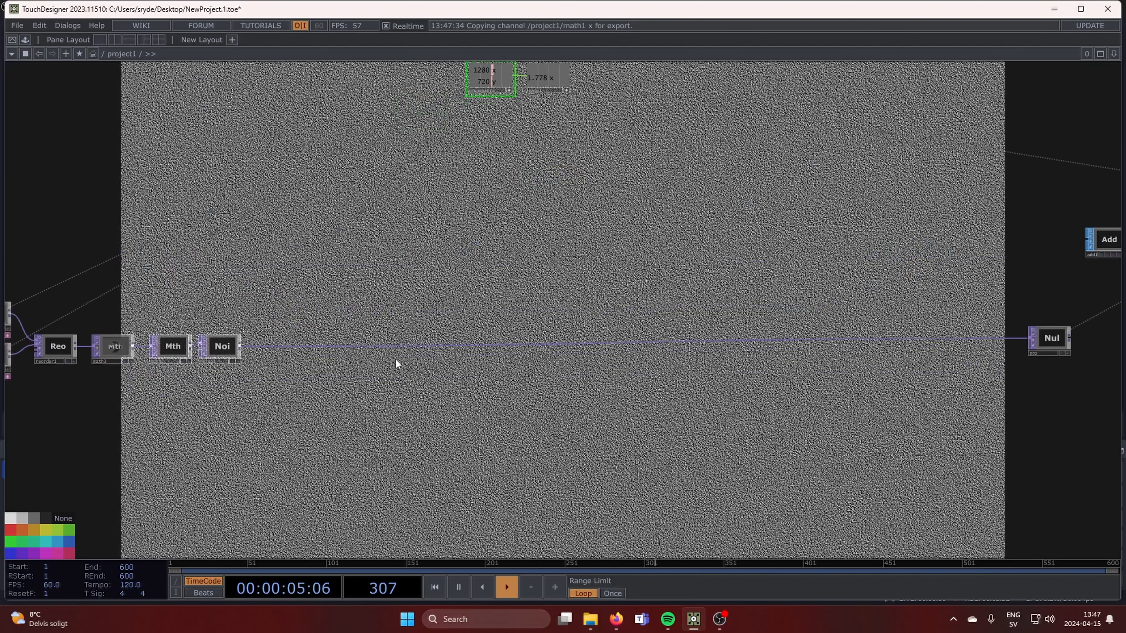
right_click(411, 344)
left_click(449, 331)
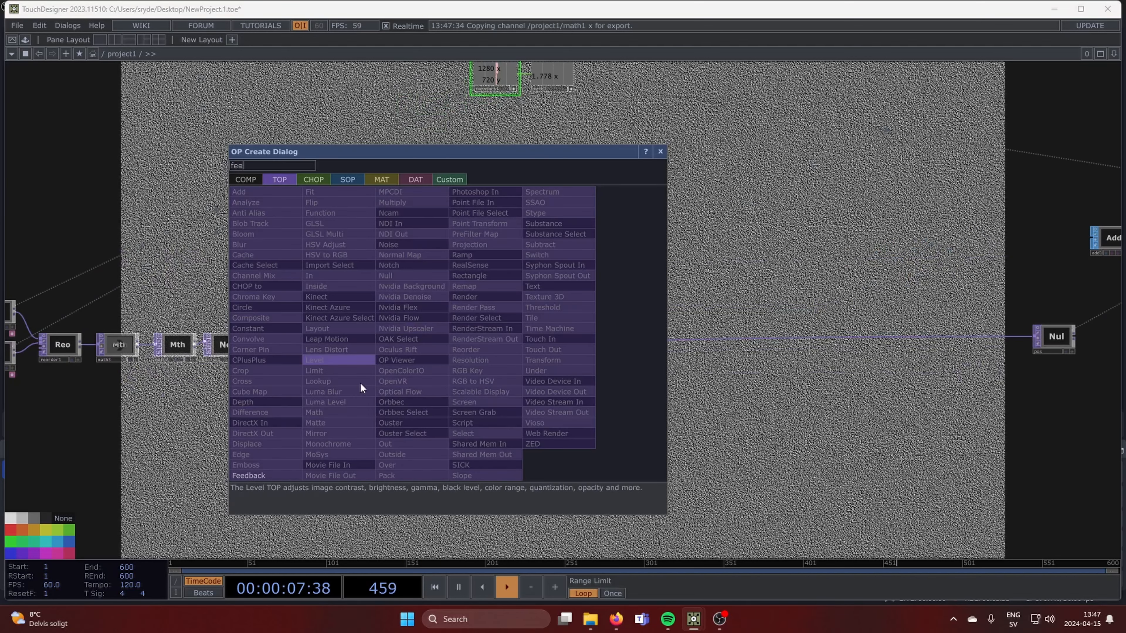
left_click(278, 476)
left_click(440, 345)
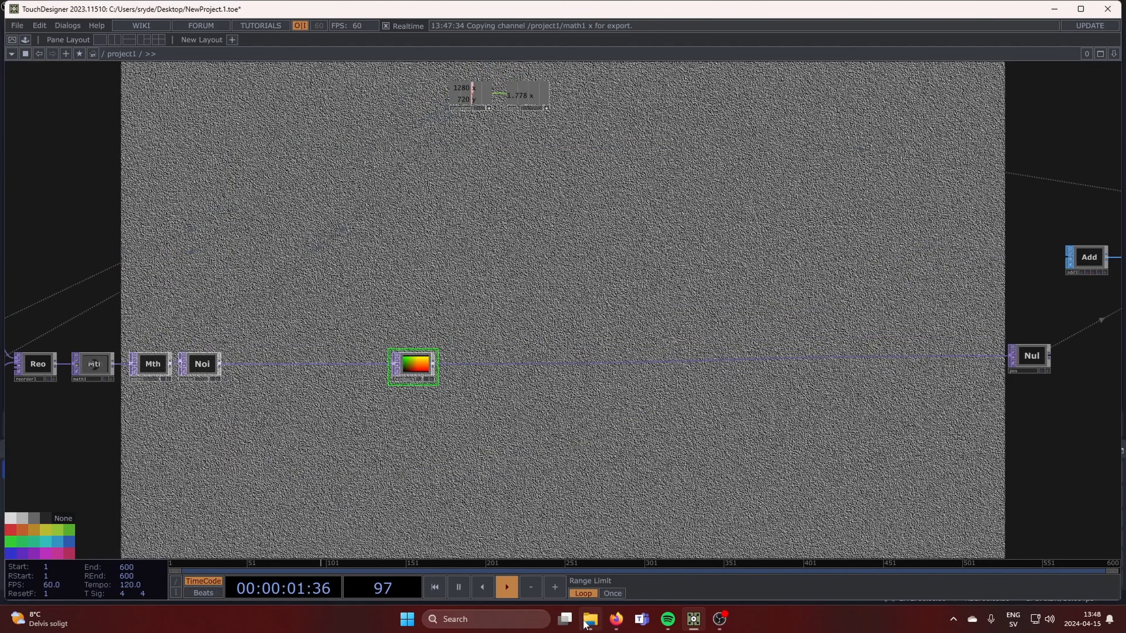
Add a Noise TOP fed by the Feedback TOP's output and place it just below the main wire
left_click_drag(770, 418, 680, 393)
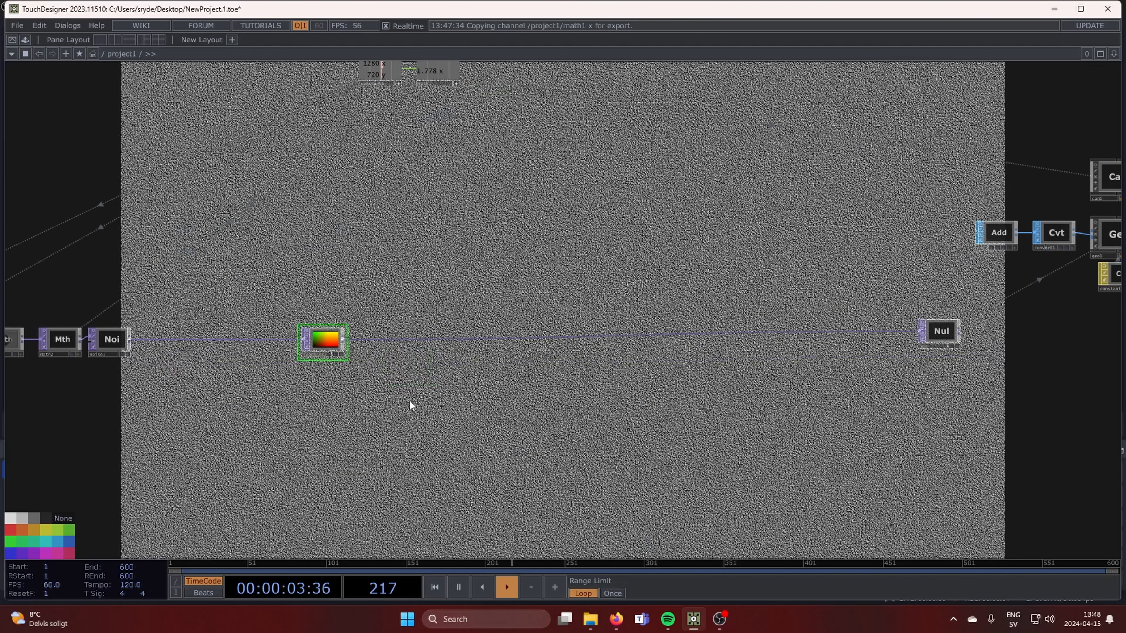
left_click_drag(409, 404, 406, 385)
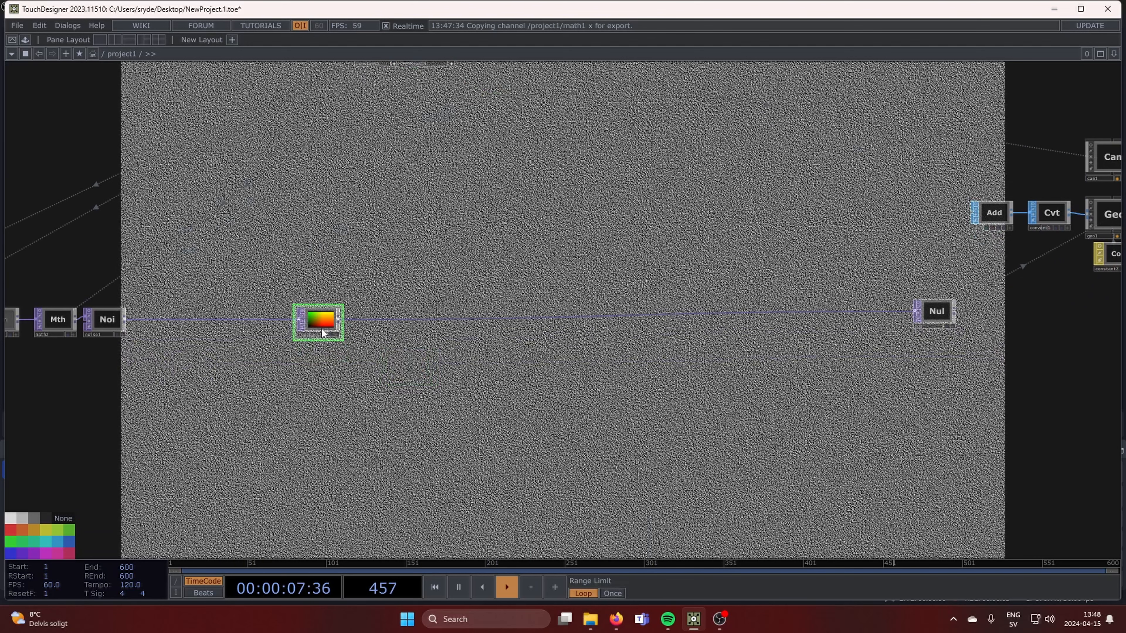
left_click_drag(649, 475, 648, 463)
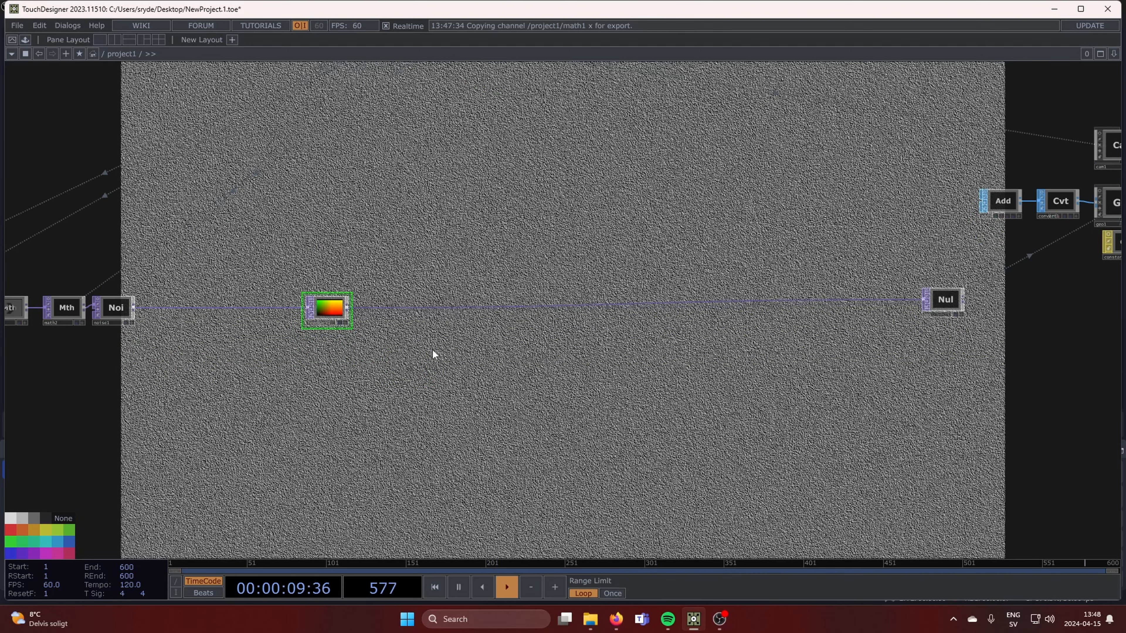
left_click(396, 357)
type("noi")
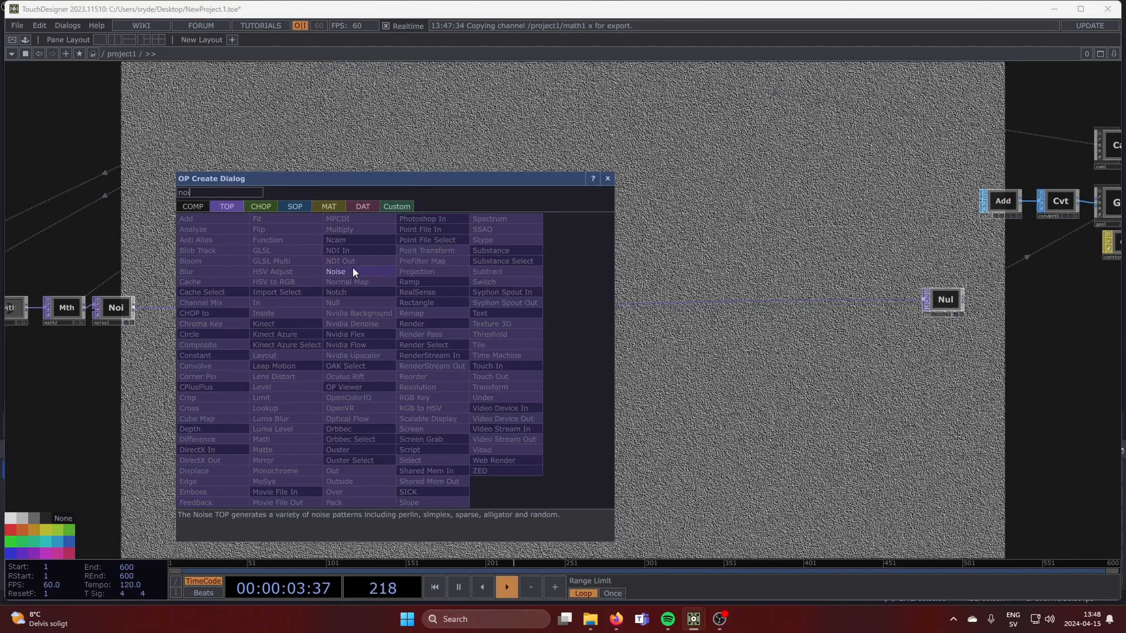
left_click(349, 271)
left_click(389, 357)
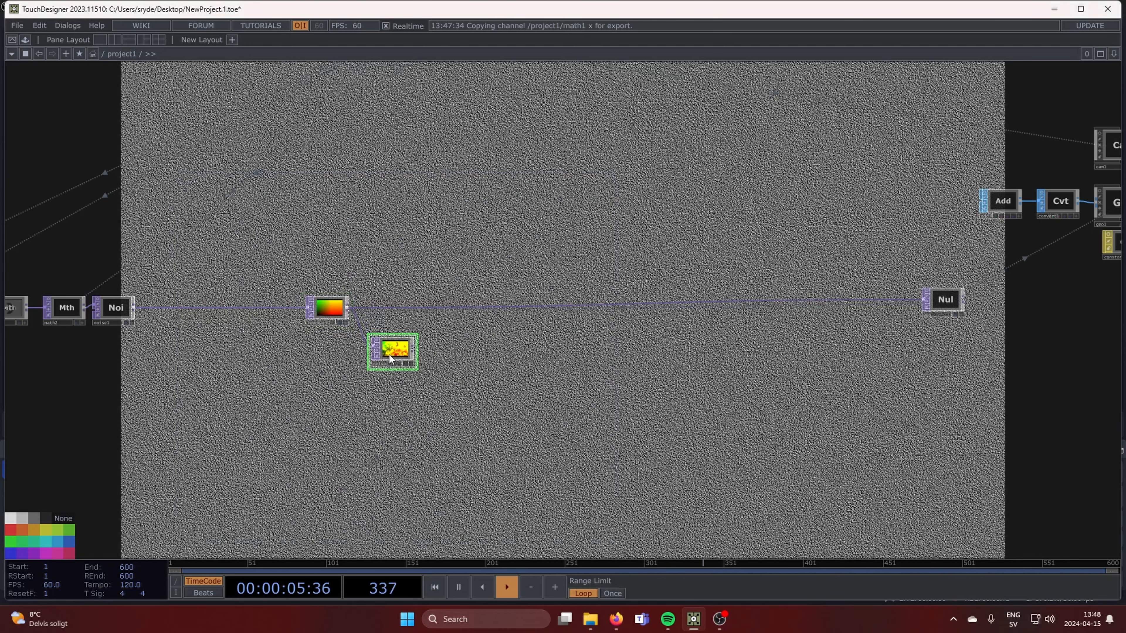
Set the new Noise TOP to Perlin 3D (GPU) with Harmonics 8, Harmonic Gain 0.6, Amplitude 1, Offset 0 and Monochrome off
key("p")
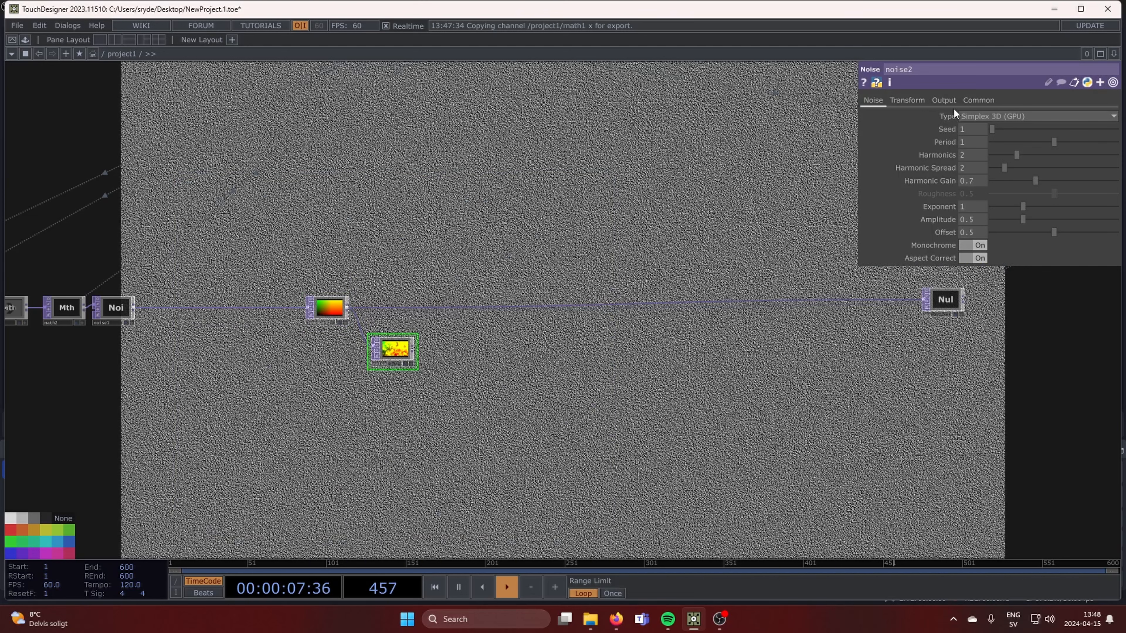
left_click(978, 114)
left_click(988, 142)
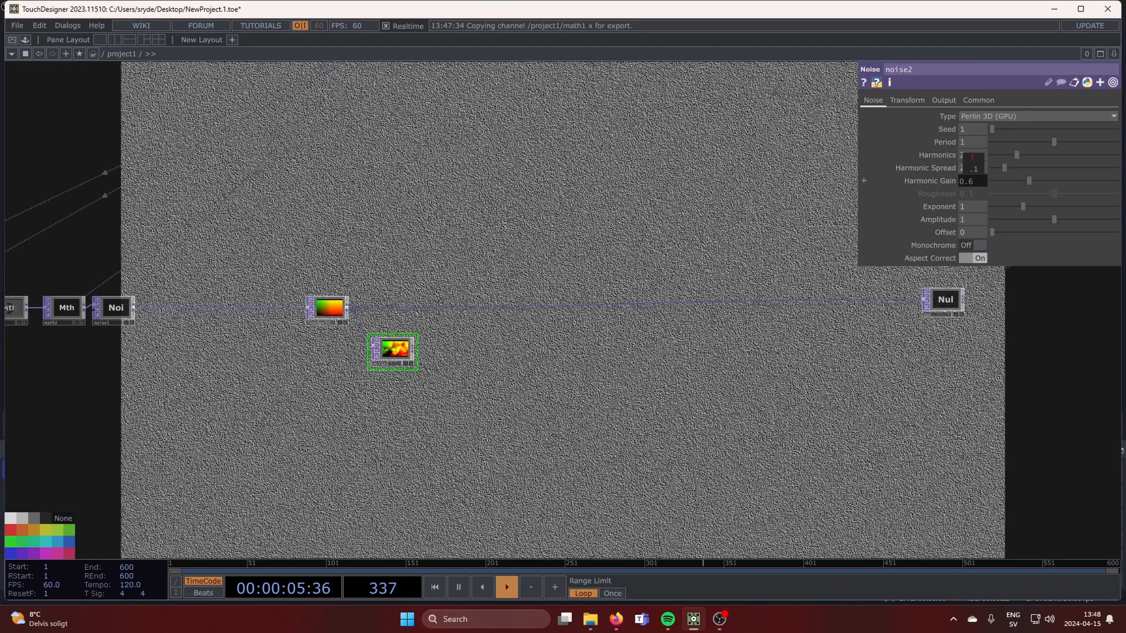
middle_click_drag(973, 156, 975, 155)
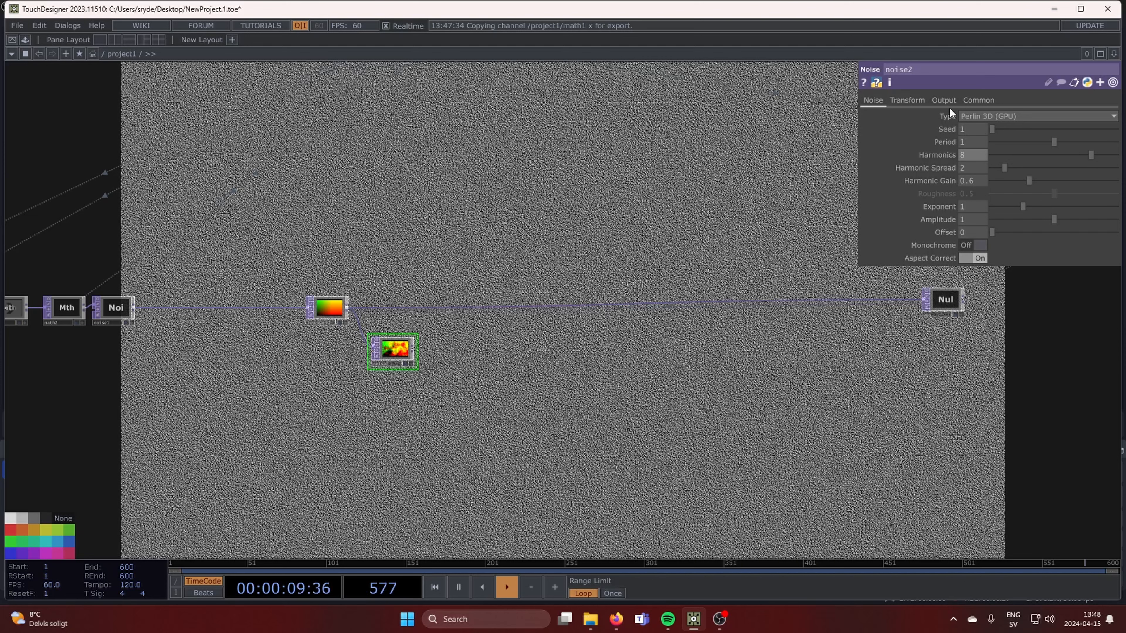
Set the RGB output of noise2 to Noise
left_click(944, 101)
left_click(980, 117)
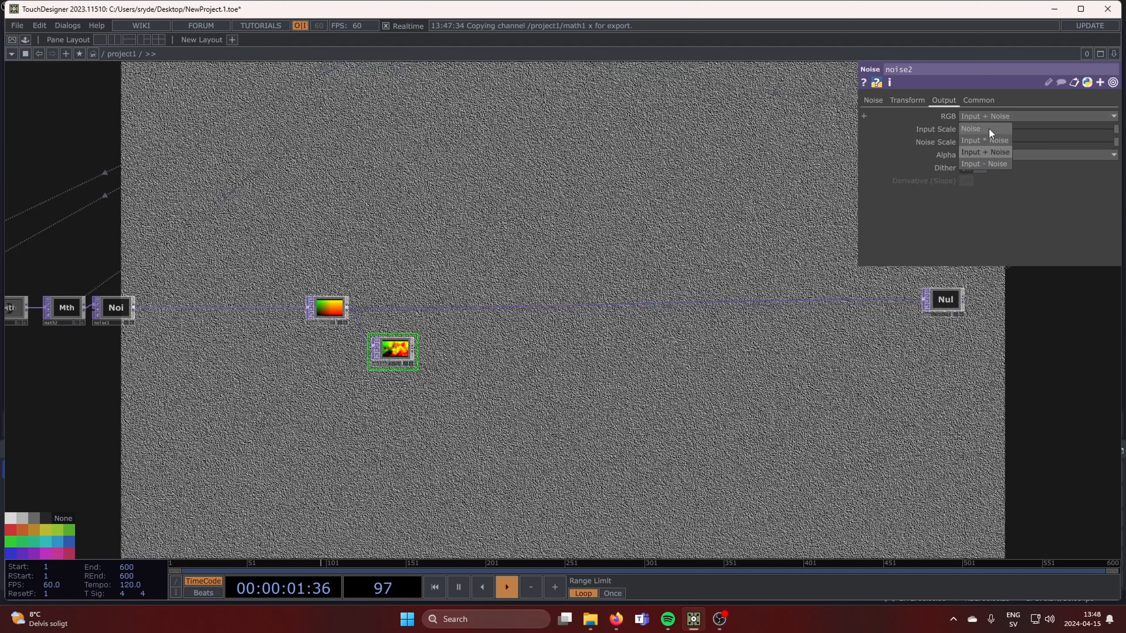
left_click(989, 129)
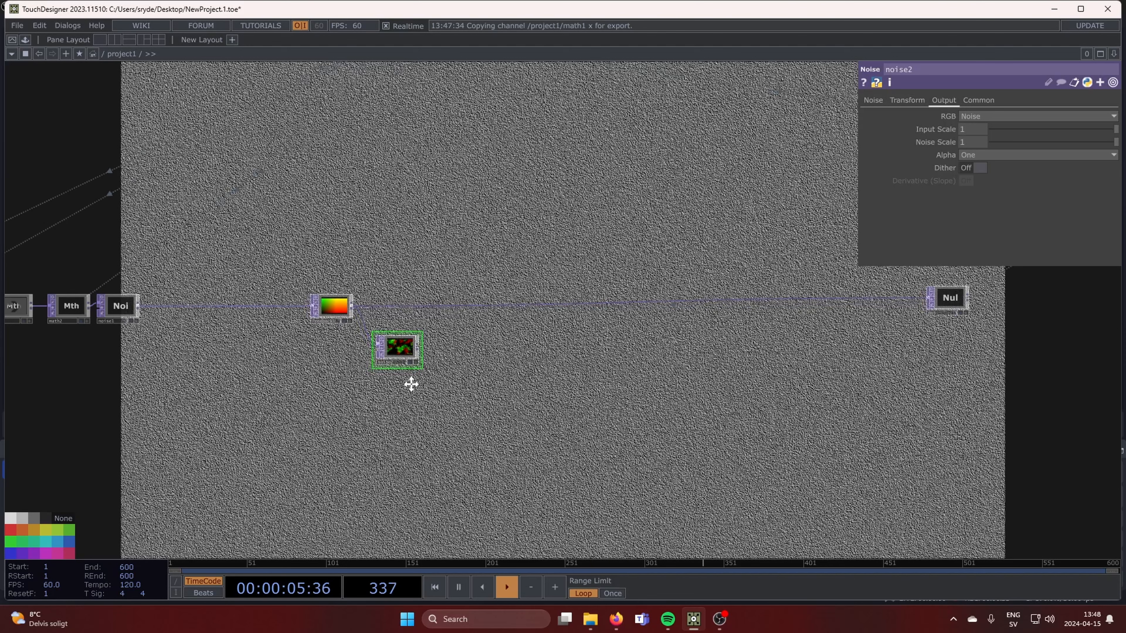
Connect the Feedback TOP's output to the second input of noise2 as well
scroll(410, 382, "up", 5)
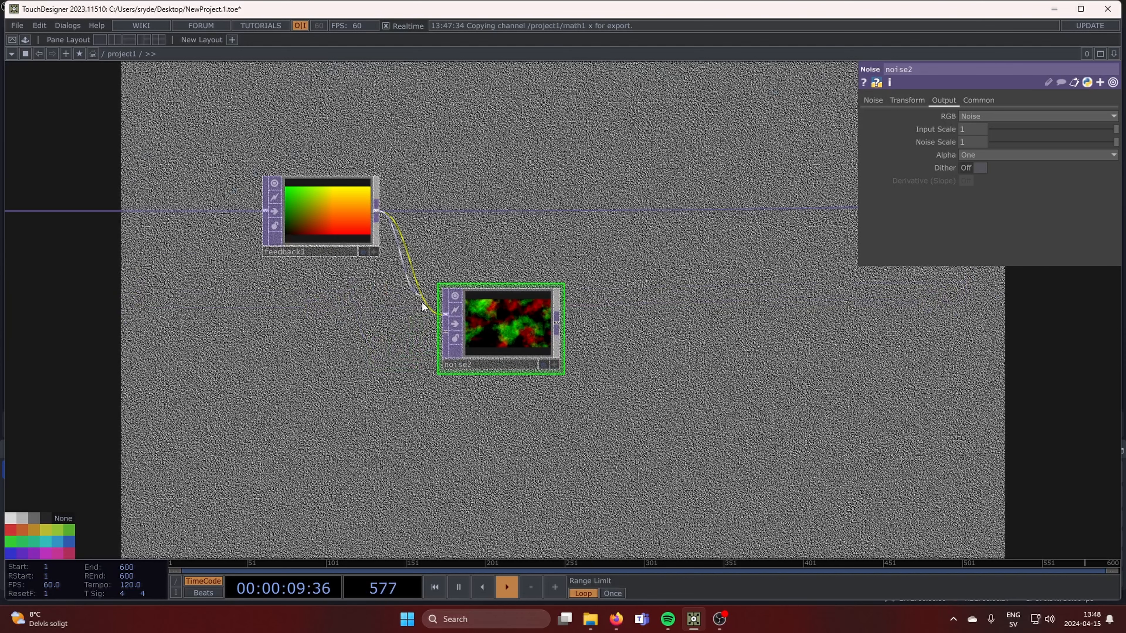
left_click_drag(325, 223, 258, 222)
left_click_drag(377, 347, 125, 344)
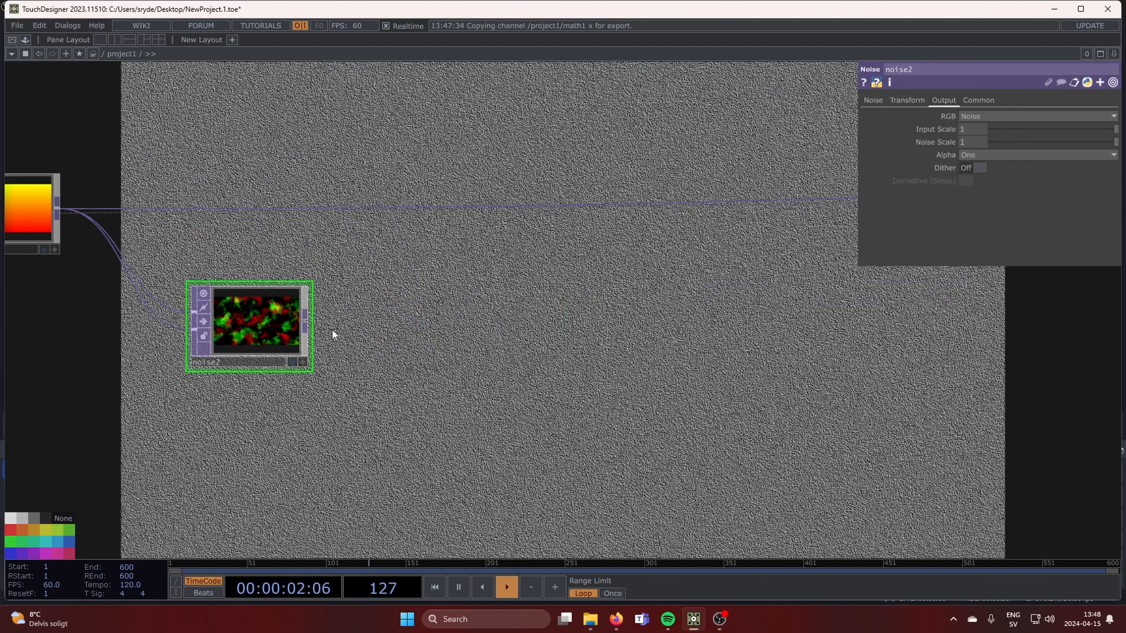
Add a Math TOP after noise2 and set its Multiply to 0.001
left_click(459, 311)
type("math")
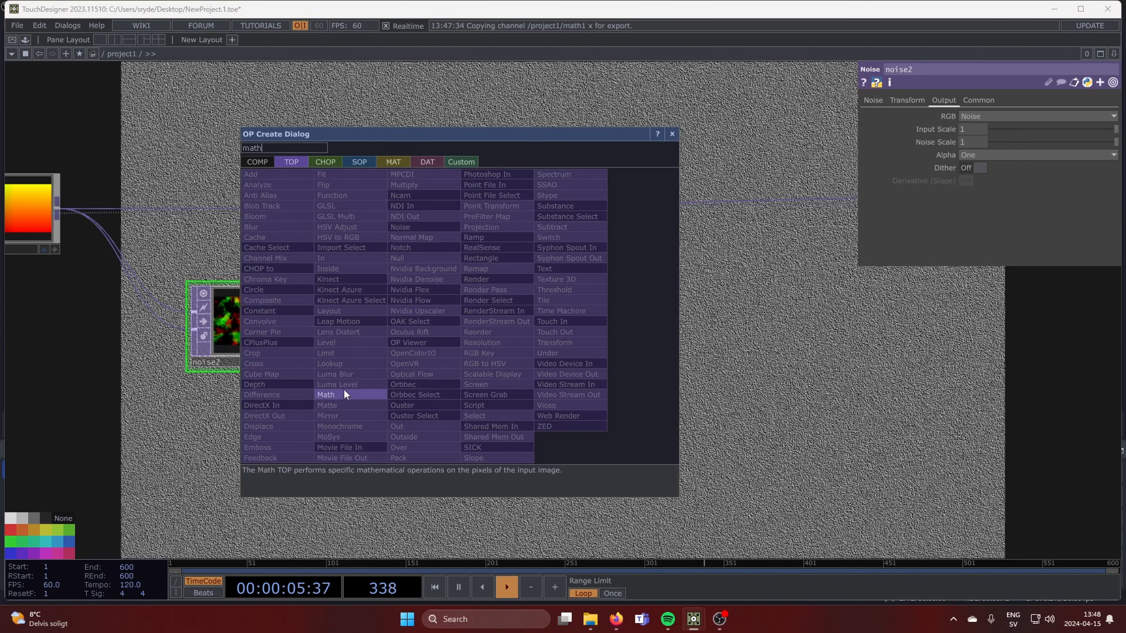
left_click(345, 392)
left_click(436, 335)
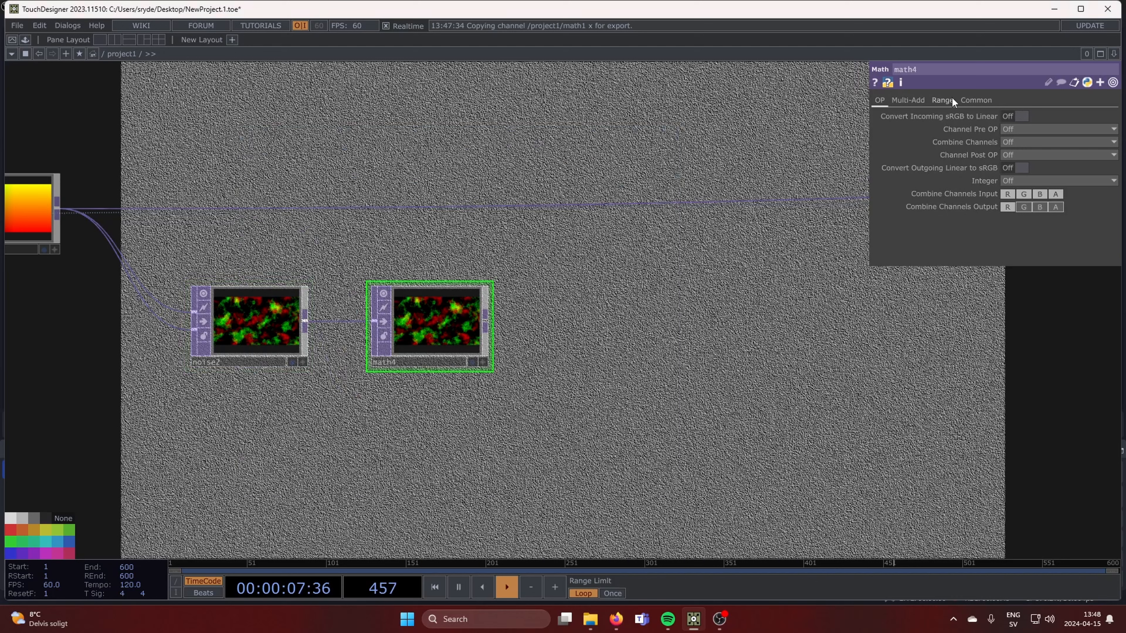
left_click(943, 100)
left_click(908, 100)
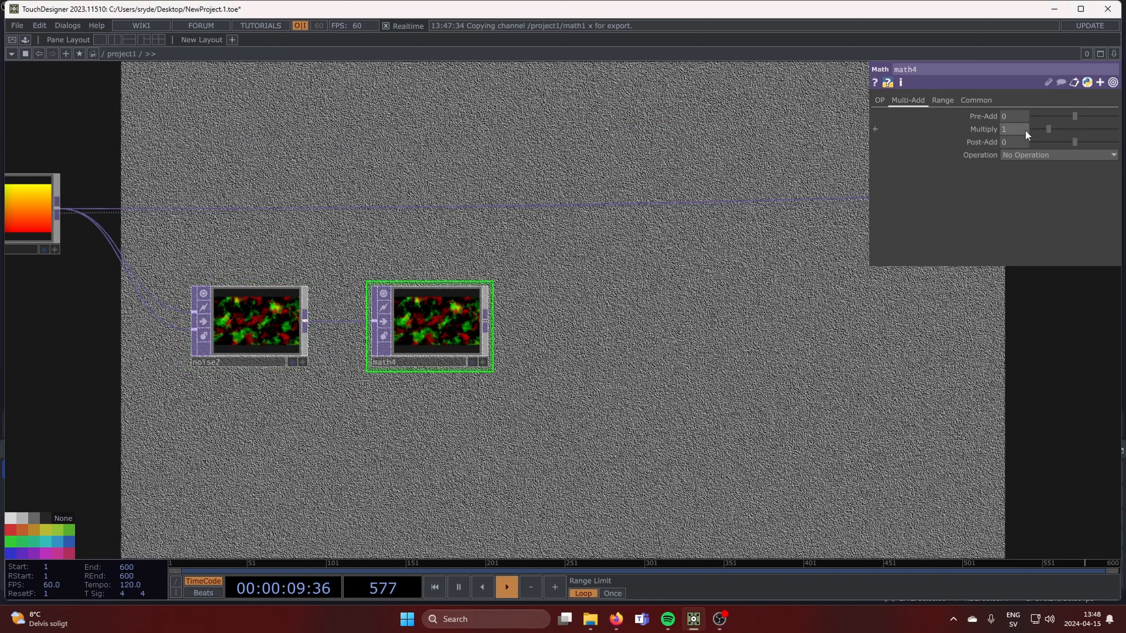
middle_click_drag(1020, 126, 1019, 112)
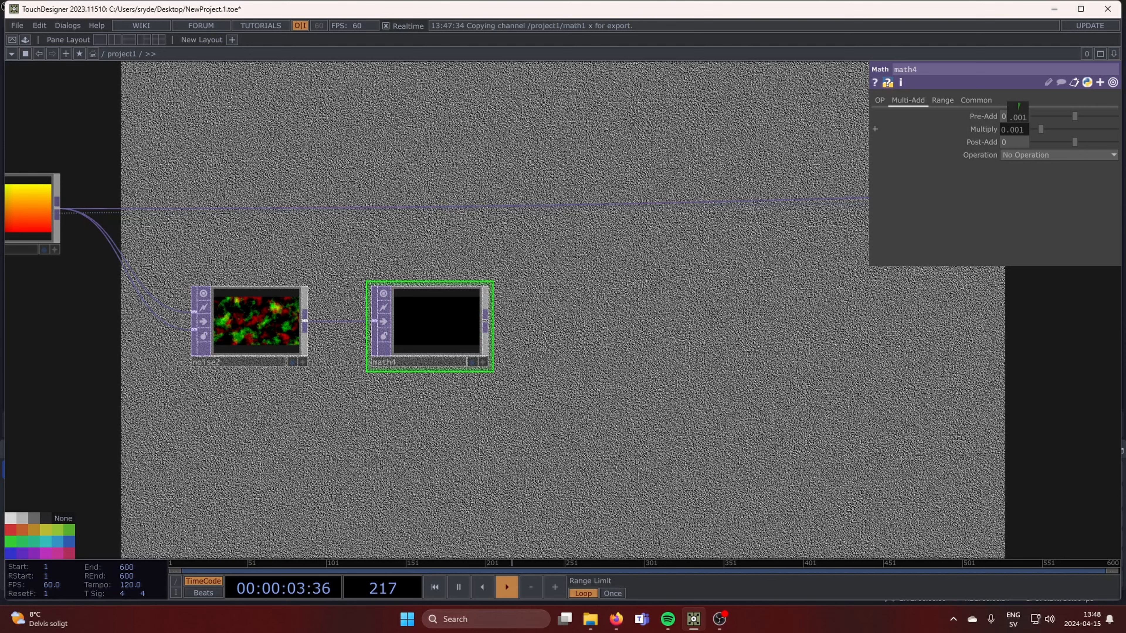
Insert an Add TOP on the wire between the Feedback TOP and the pos Null, and connect the new Math TOP into it
left_click_drag(710, 292, 868, 301)
right_click(745, 213)
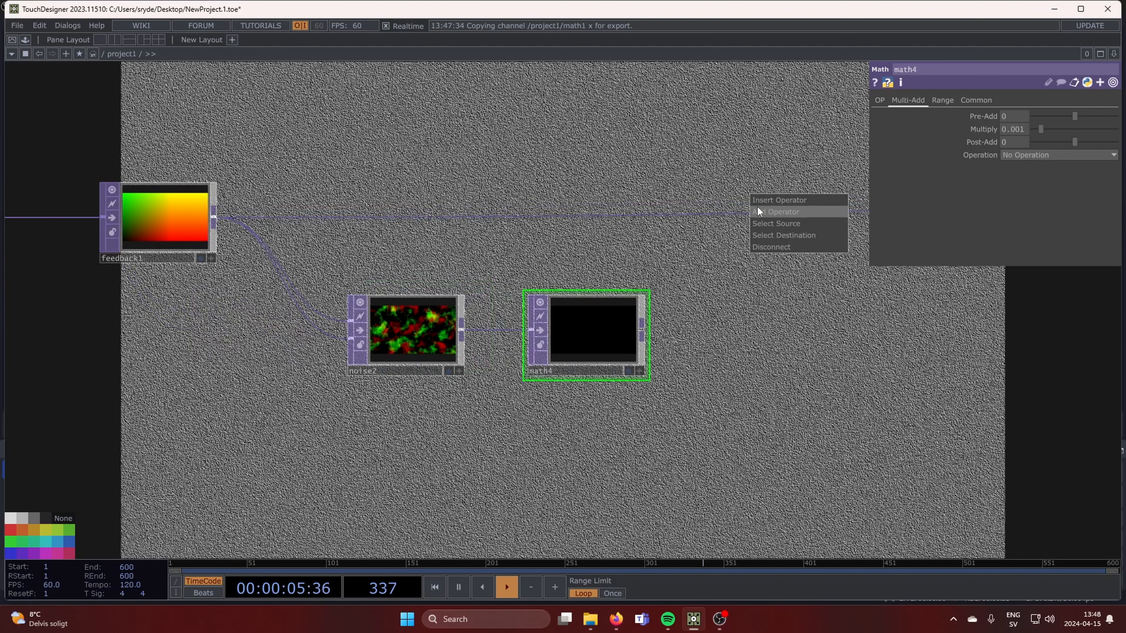
left_click(762, 201)
type("ad")
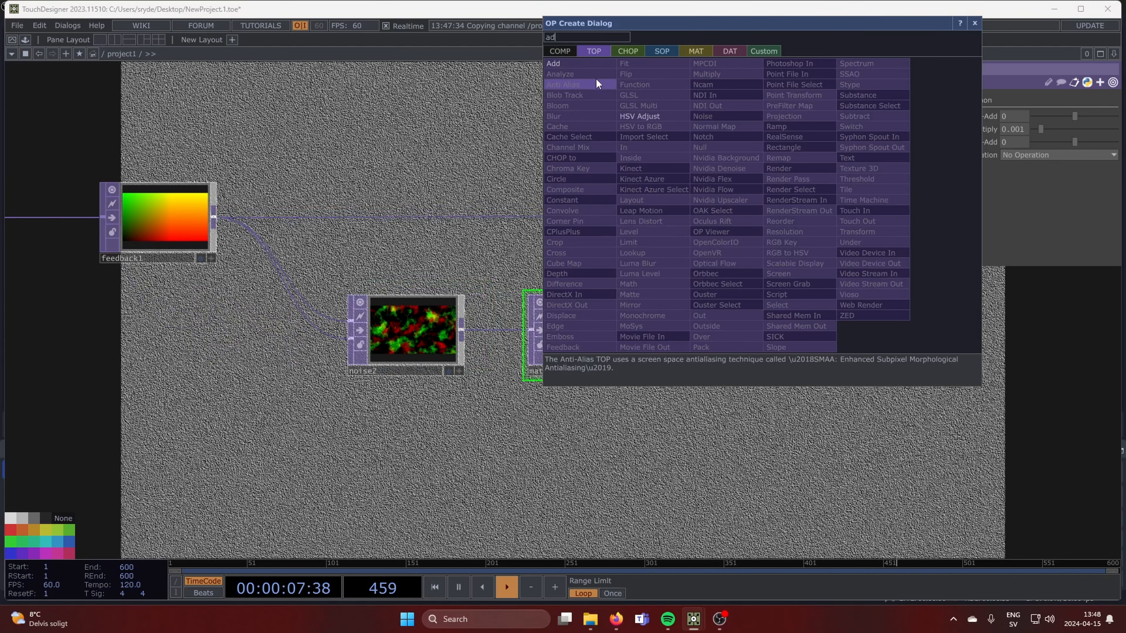
key("Return")
left_click(793, 221)
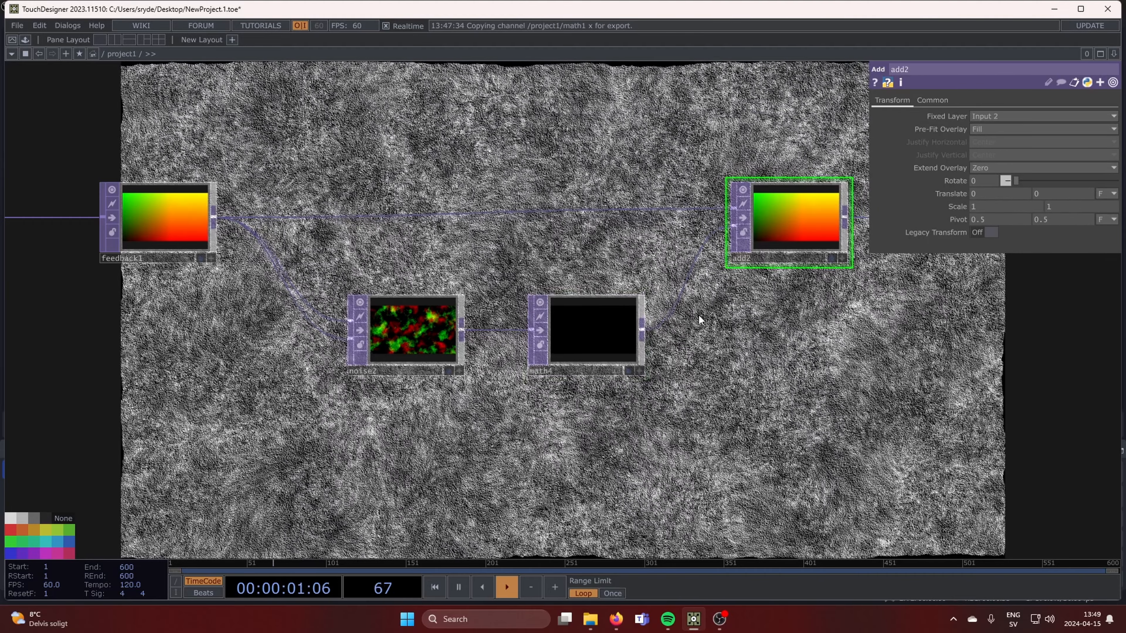
Load the lifeTHISONE component from the UTILITY folder above the Feedback TOP and connect noise1's output to its input
left_click_drag(698, 314, 769, 342)
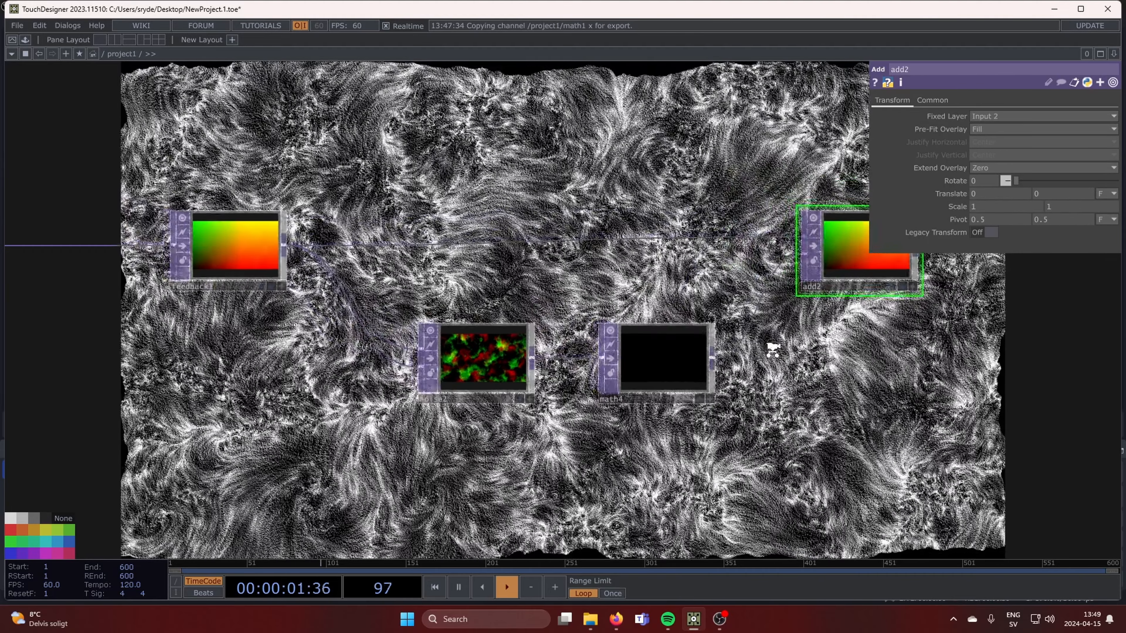
scroll(770, 348, "down", 5)
left_click_drag(470, 296, 573, 296)
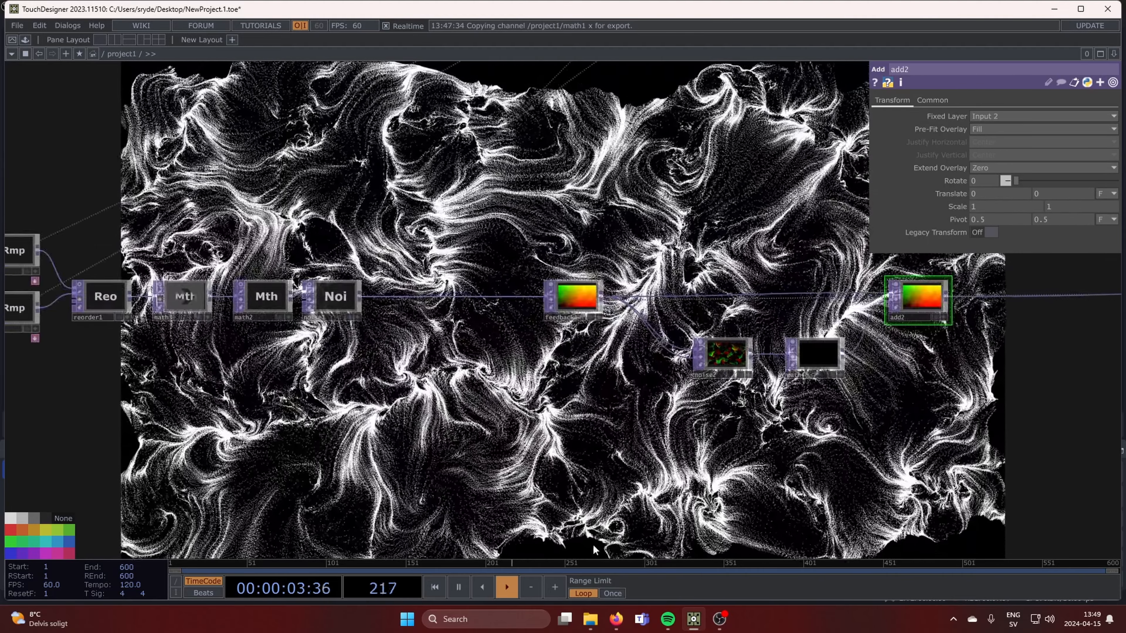
left_click(587, 619)
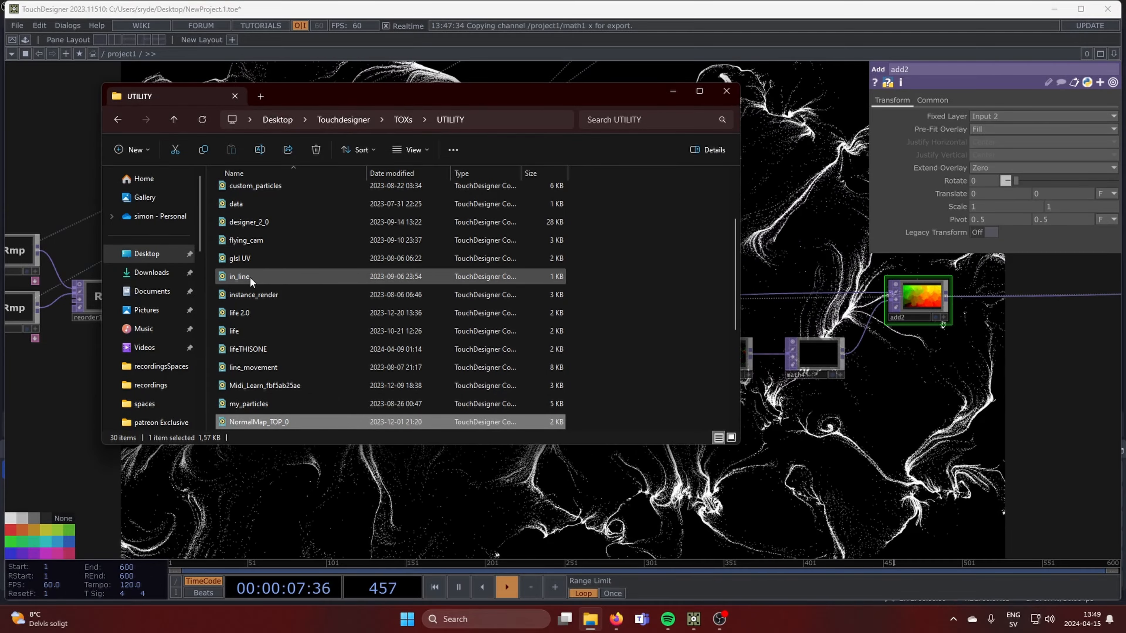
left_click_drag(248, 348, 554, 247)
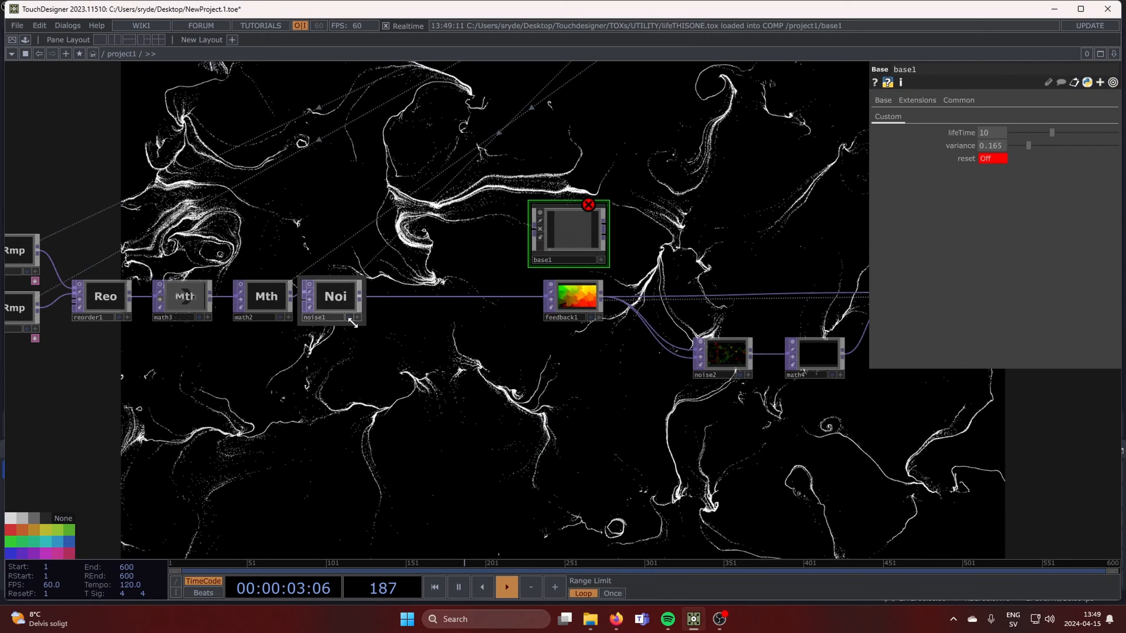
left_click(360, 296)
left_click(520, 239)
Add a Keyboard In CHOP in the empty space above the base1 lifetime component, just below the constant1 CHOP
left_click_drag(719, 214, 651, 381)
key("Tab")
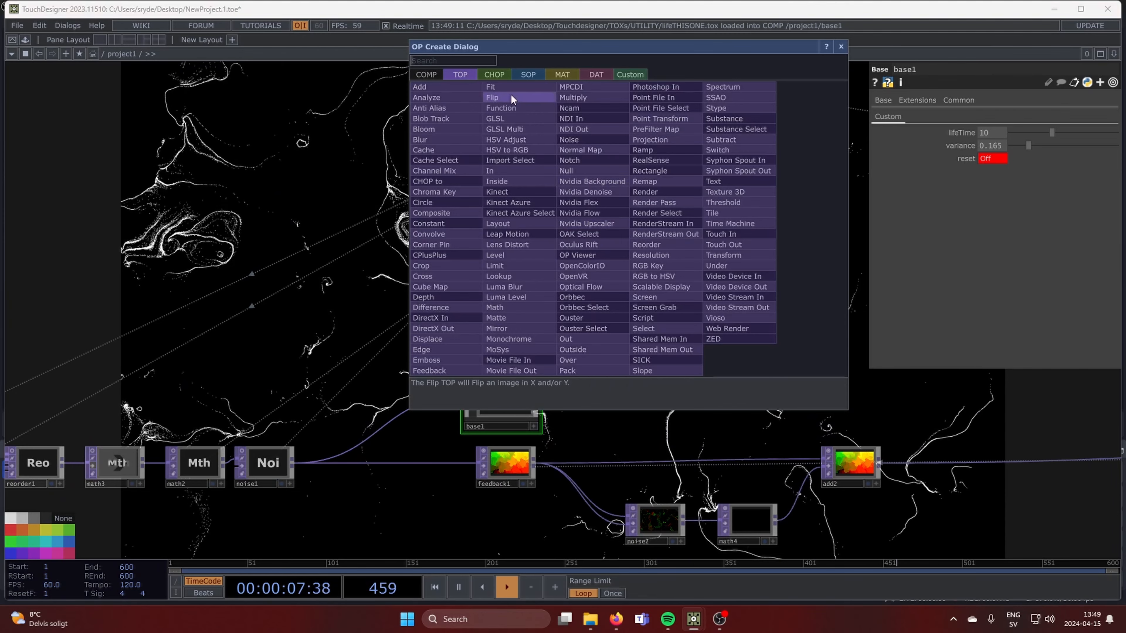
left_click(502, 74)
type("ke")
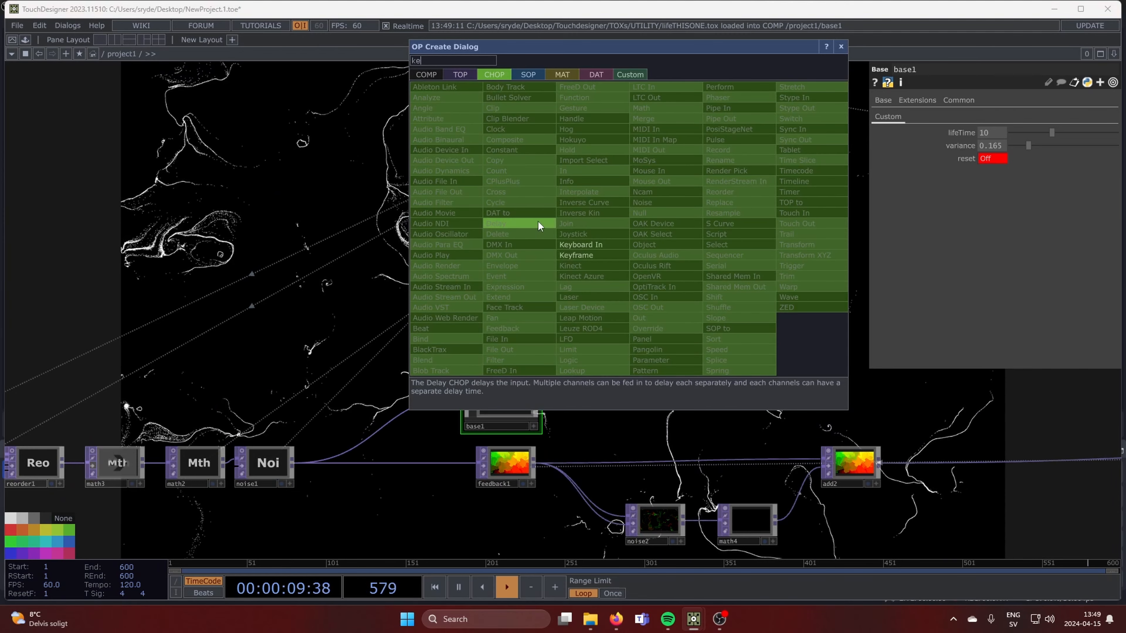
left_click(611, 251)
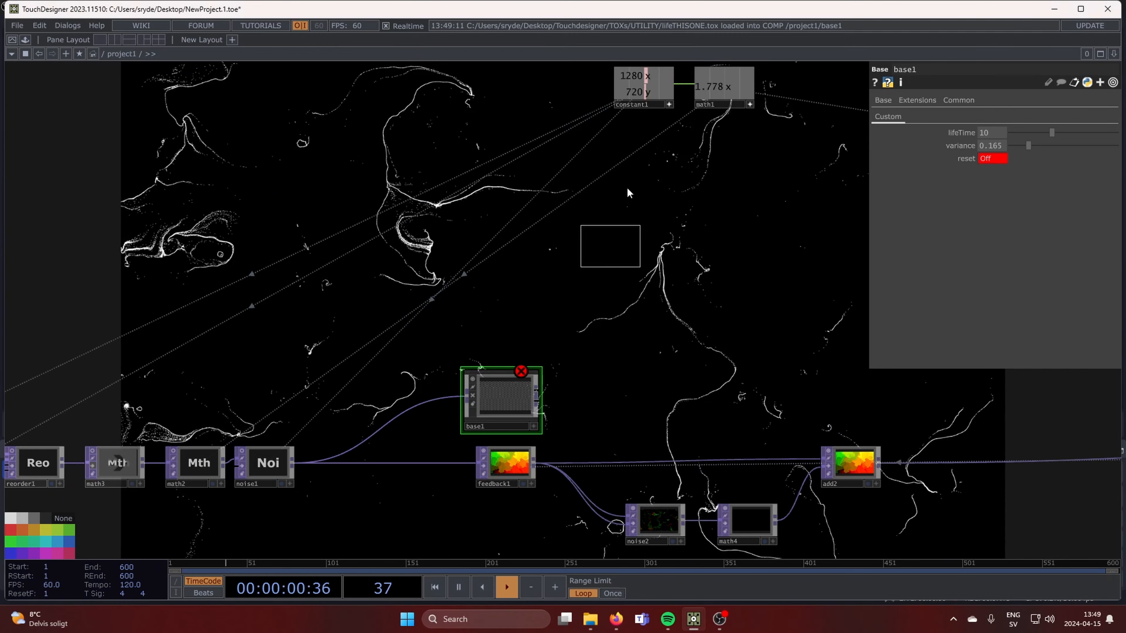
left_click(638, 151)
Link the Keyboard In CHOP's k1 channel to the reset parameters of base1 and the Feedback TOP
left_click_drag(547, 401, 533, 371)
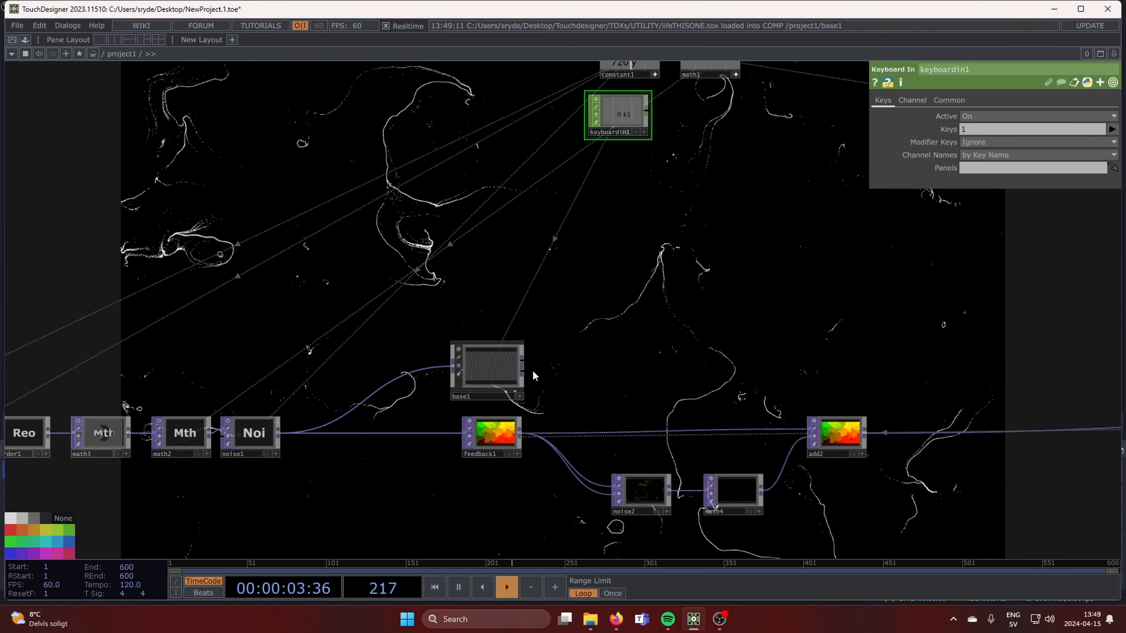
left_click(495, 437)
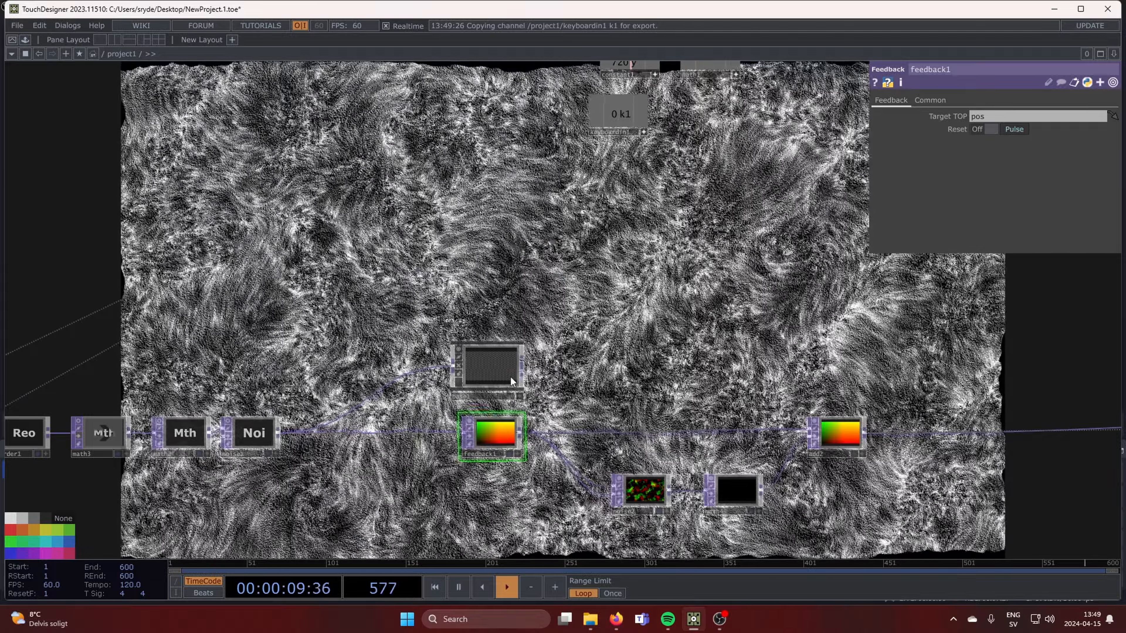
left_click(507, 377)
Insert an Over TOP on the wire directly after the Feedback TOP
right_click(568, 411)
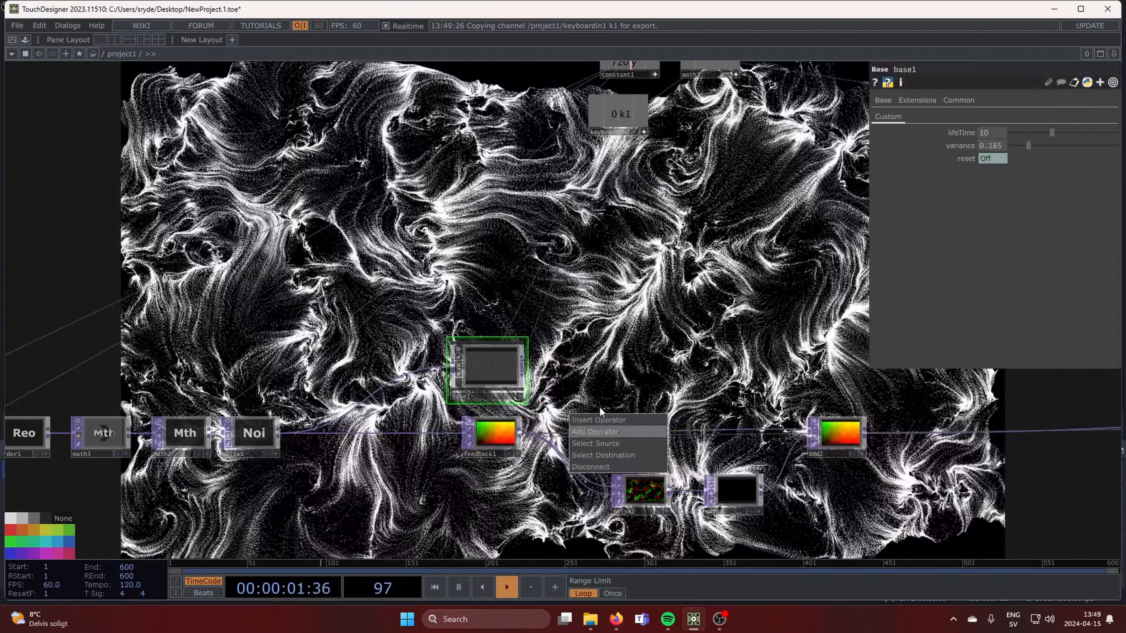
left_click(600, 418)
type("ov")
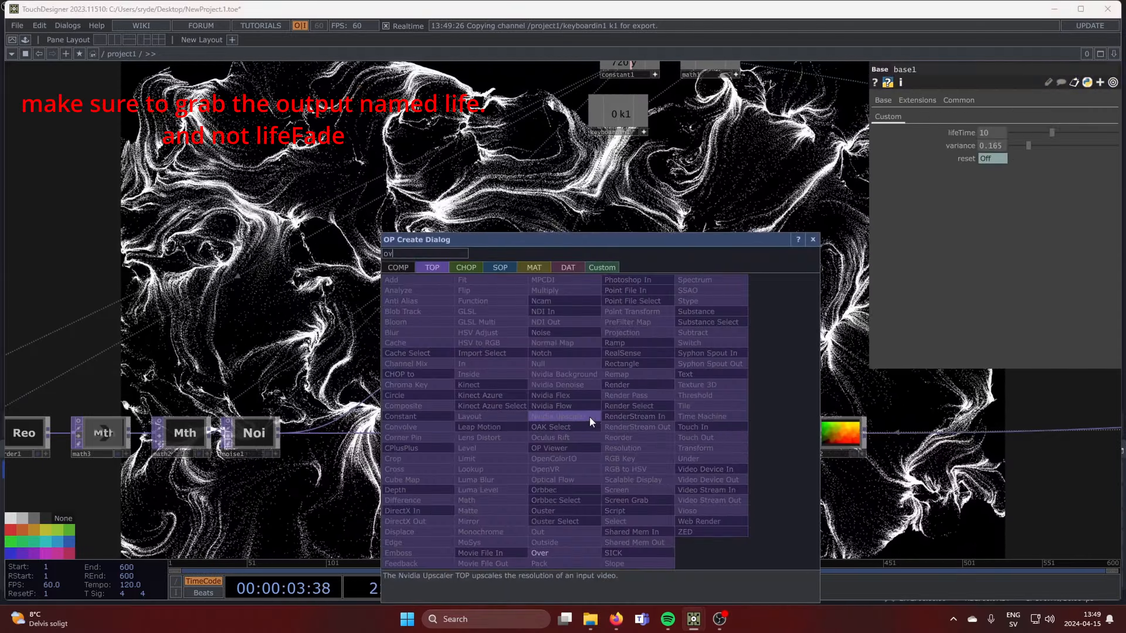
left_click(569, 547)
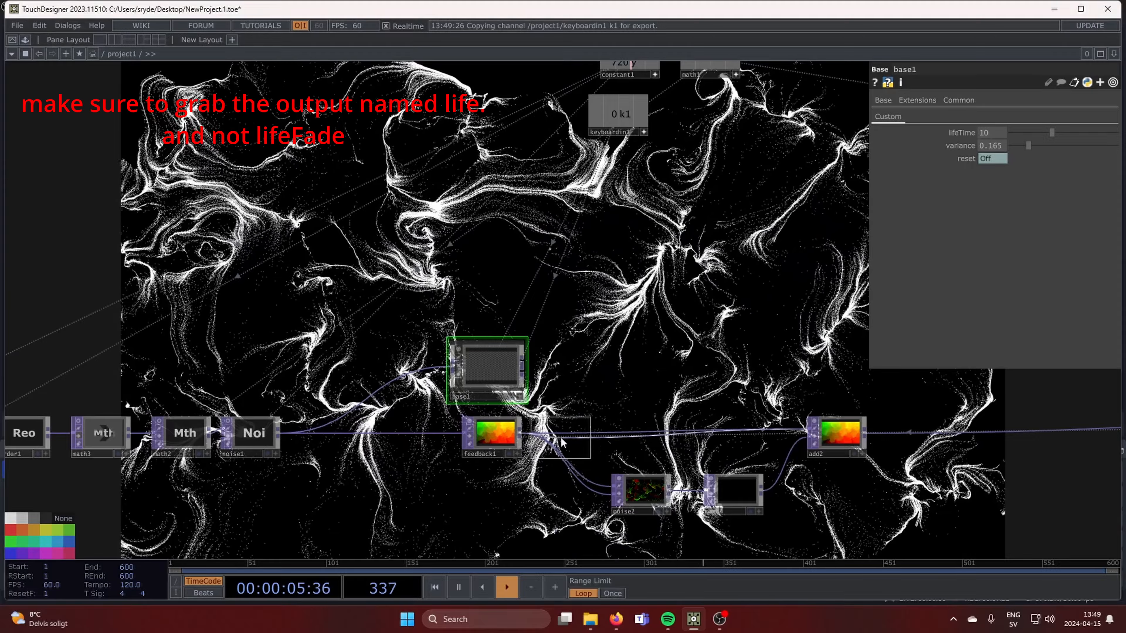
left_click(560, 436)
Rewire noise2 so that both of its inputs come from the Over TOP's output
scroll(589, 435, "up", 2)
left_click(584, 427)
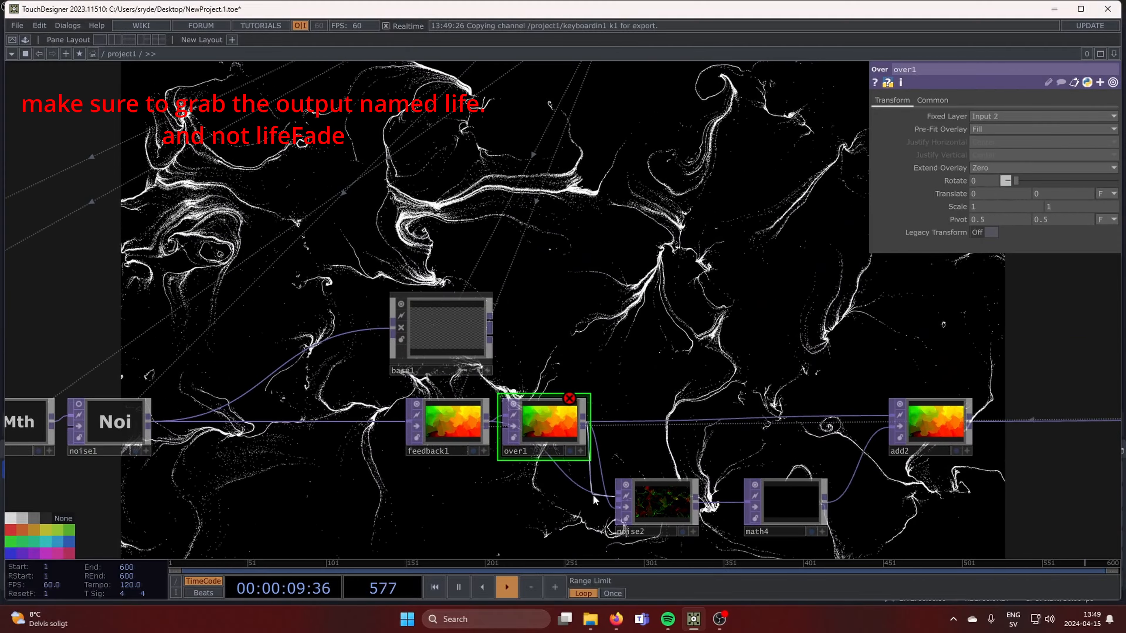
left_click_drag(537, 319, 598, 297)
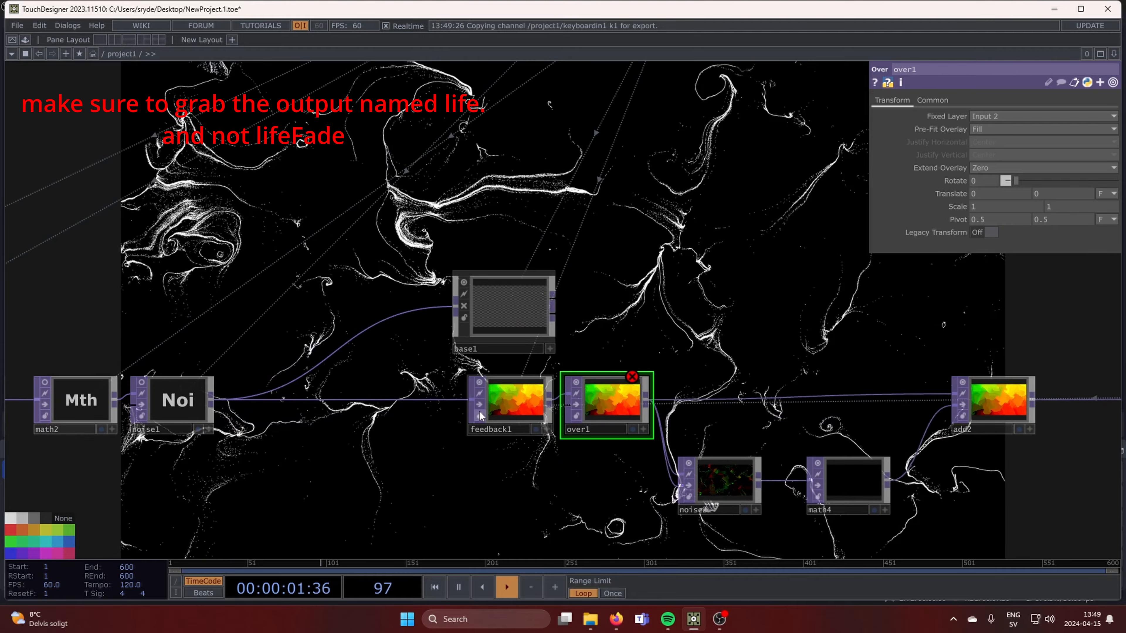
Space out feedback1 and base1, and connect base1's life output to the Over TOP's first input and feedback1 to its second
left_click_drag(467, 415, 434, 416)
left_click_drag(510, 309, 478, 309)
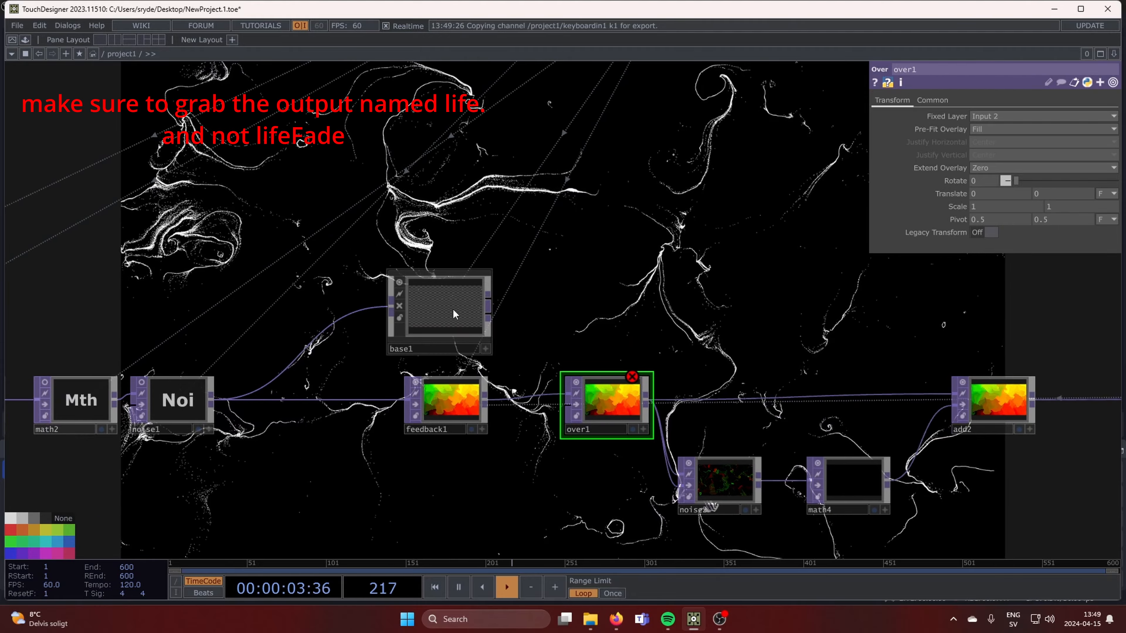
scroll(508, 330, "down", 4)
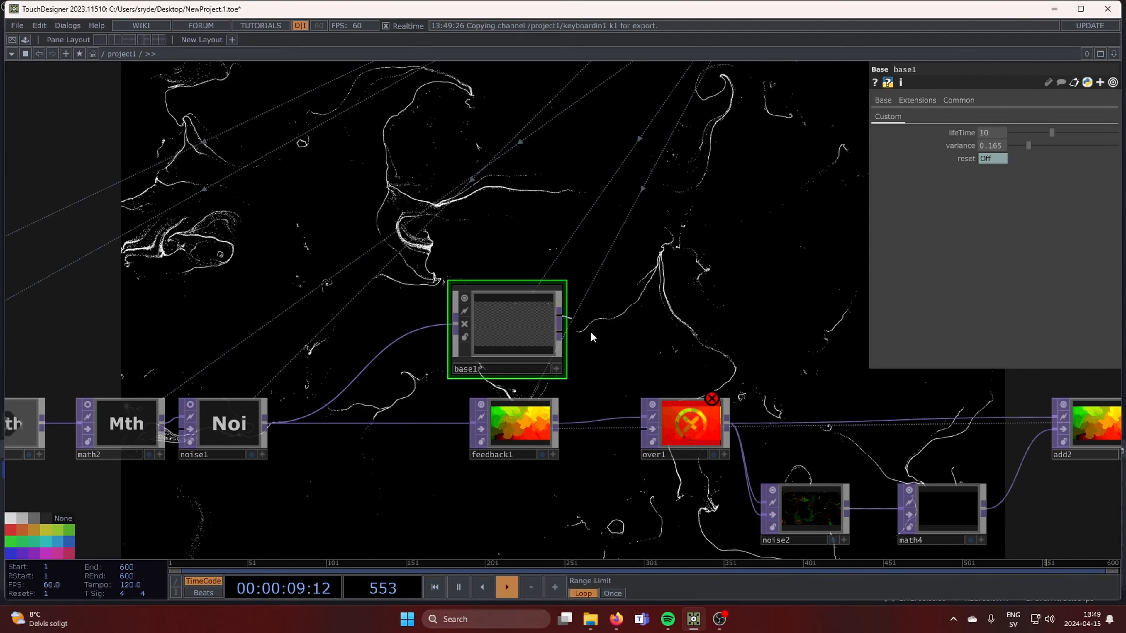
left_click(643, 417)
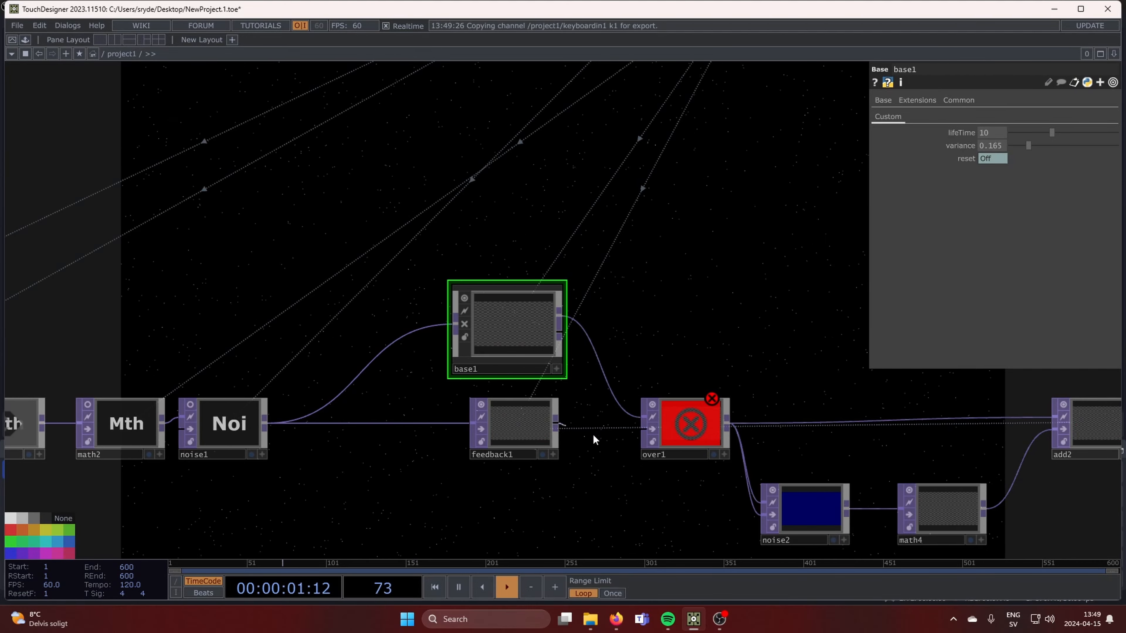
left_click_drag(625, 480, 548, 400)
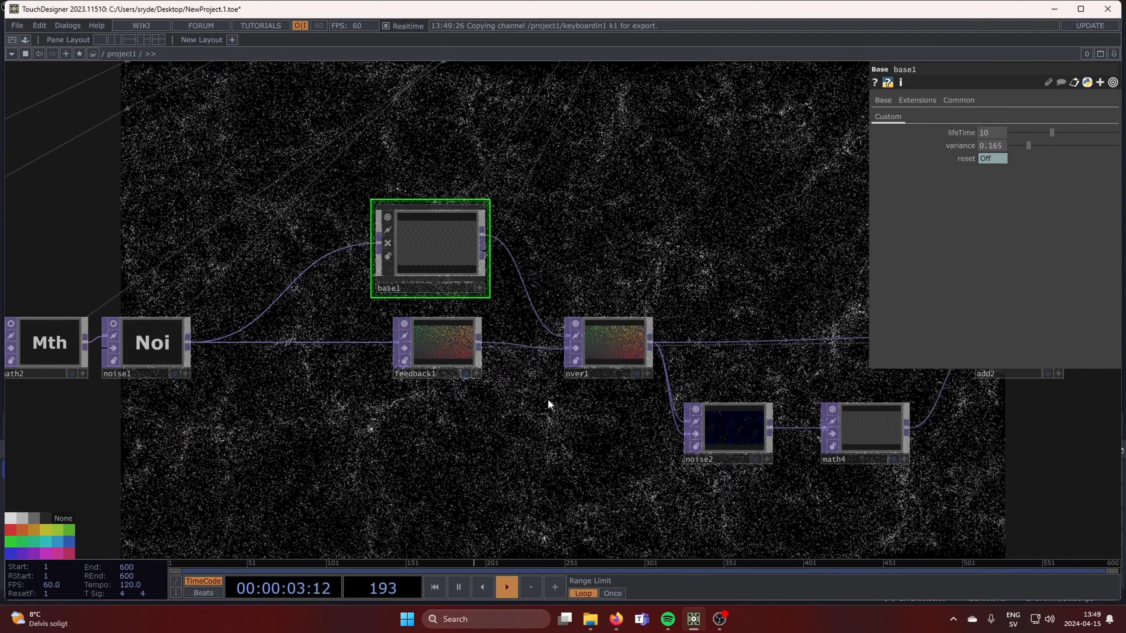
Set base1's lifeTime to 15 and its variance to 0.3
scroll(548, 399, "down", 3)
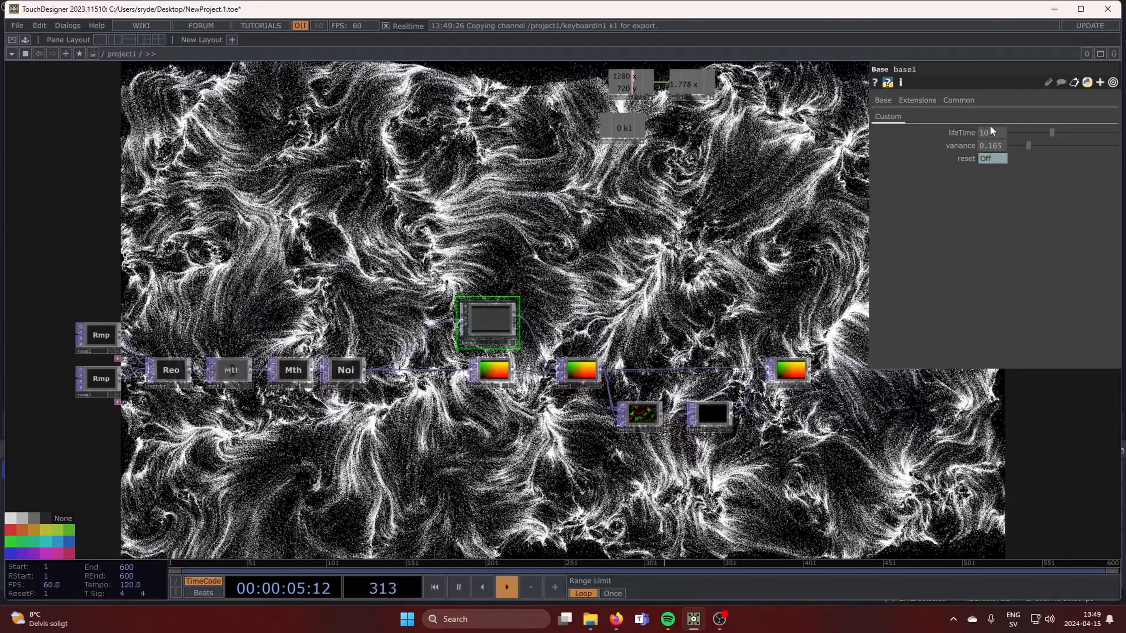
middle_click_drag(992, 132, 1046, 122)
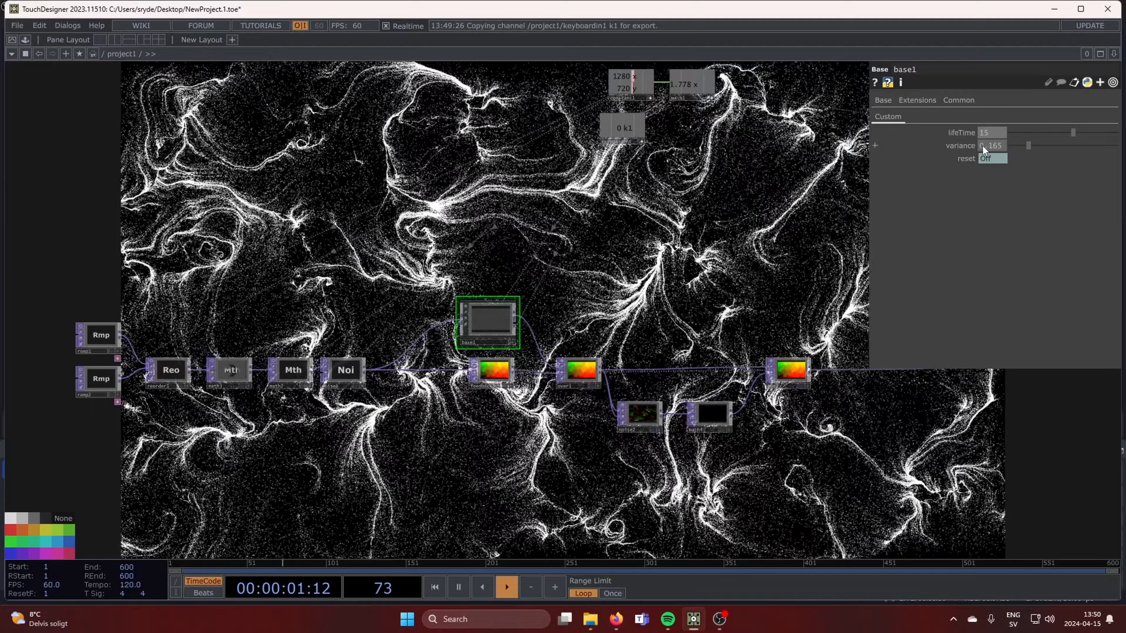
left_click_drag(987, 146, 1010, 146)
type("3")
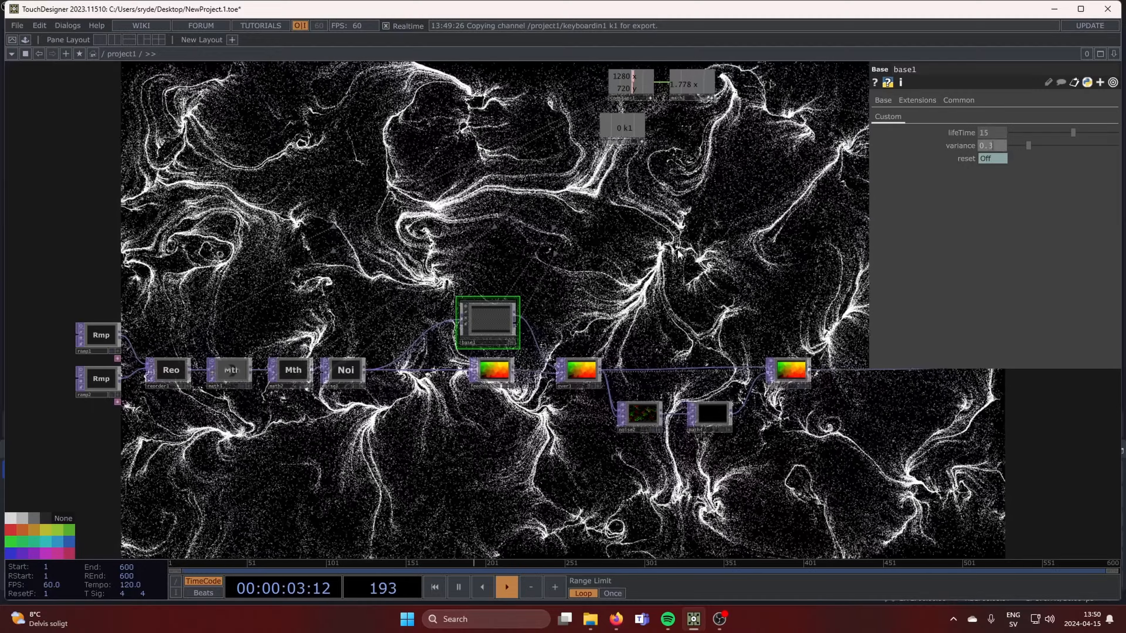
key("Return")
Raise base1's lifeTime to 20 and its variance to 0.4
left_click_drag(708, 301, 509, 273)
scroll(509, 274, "down", 3)
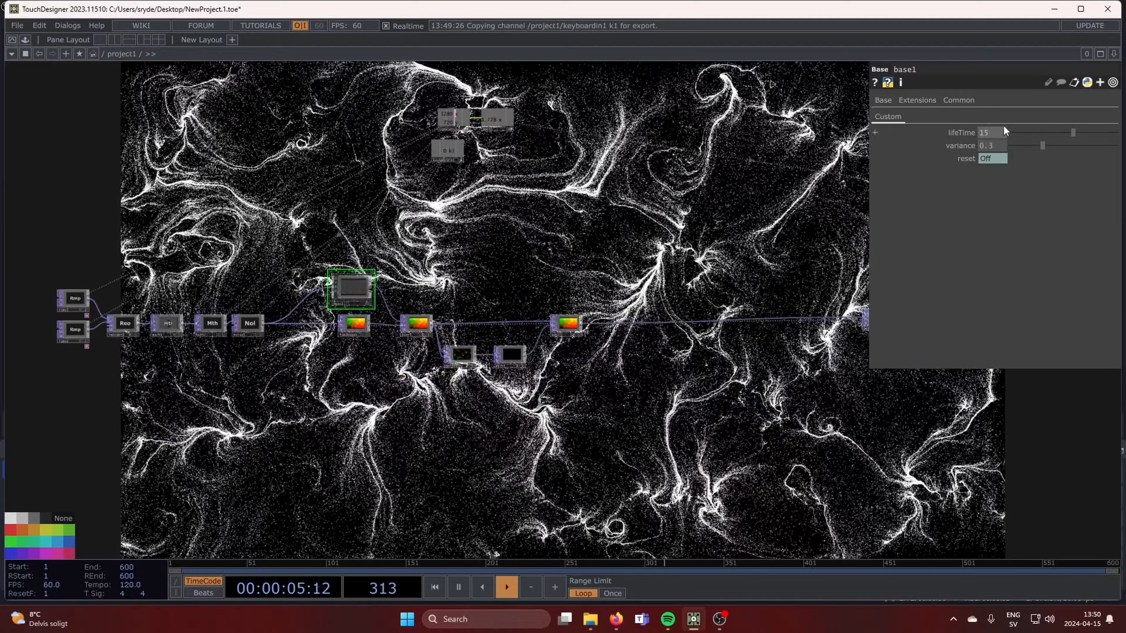
middle_click_drag(1000, 132, 1015, 109)
middle_click_drag(993, 146, 1004, 145)
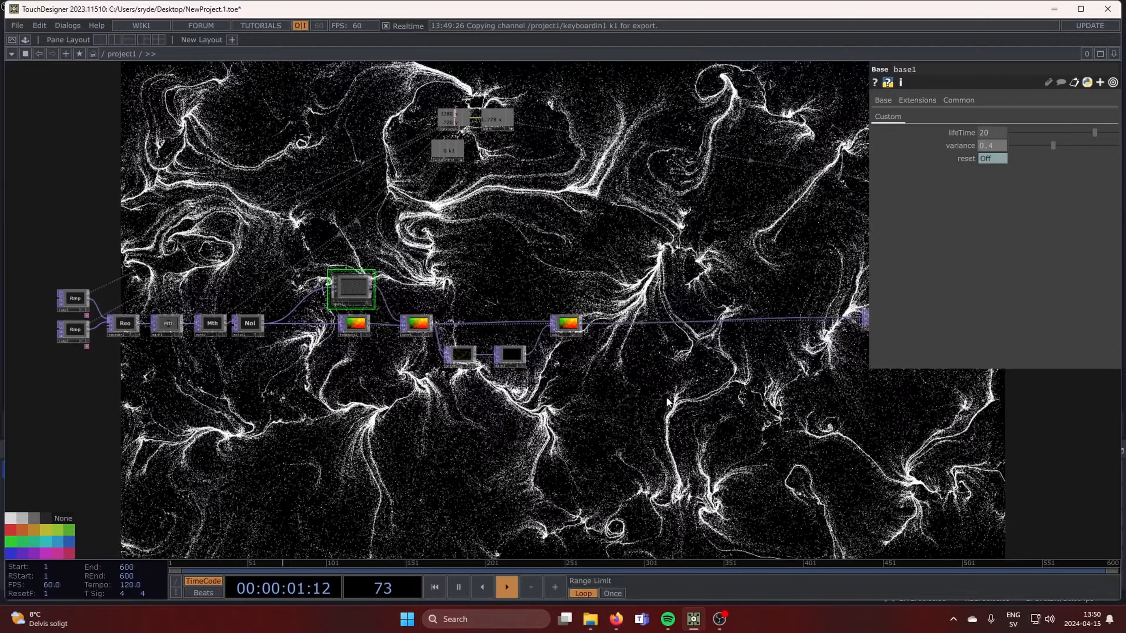
Animate noise2 by setting its Translate Z to the expression absTime.seconds*0.08
left_click_drag(666, 396, 677, 377)
left_click(470, 329)
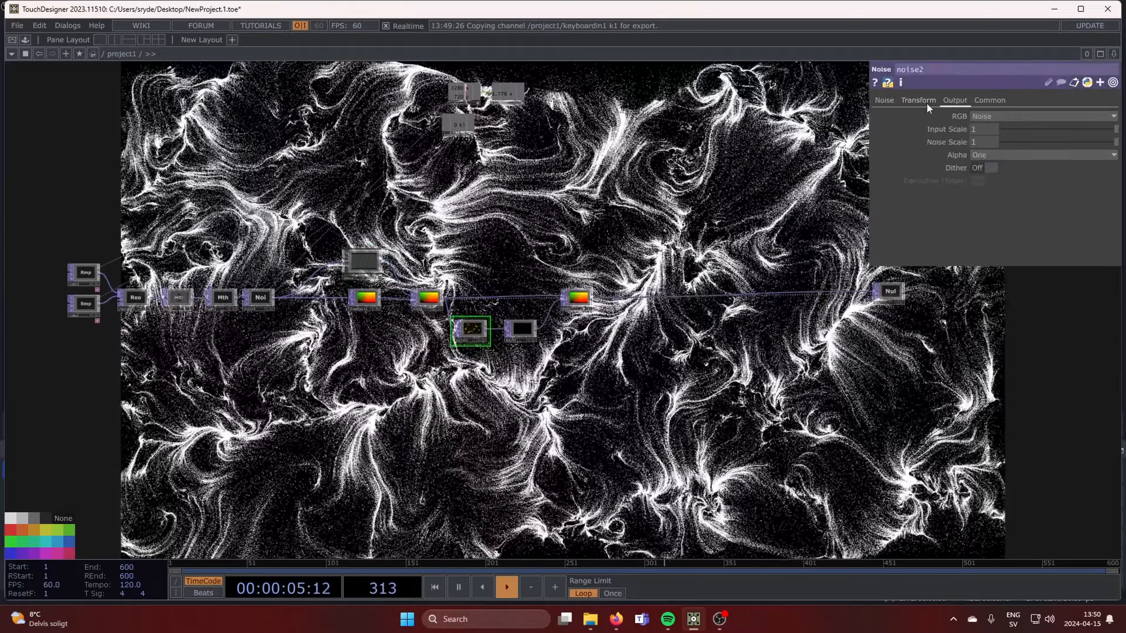
left_click(926, 102)
left_click(1092, 137)
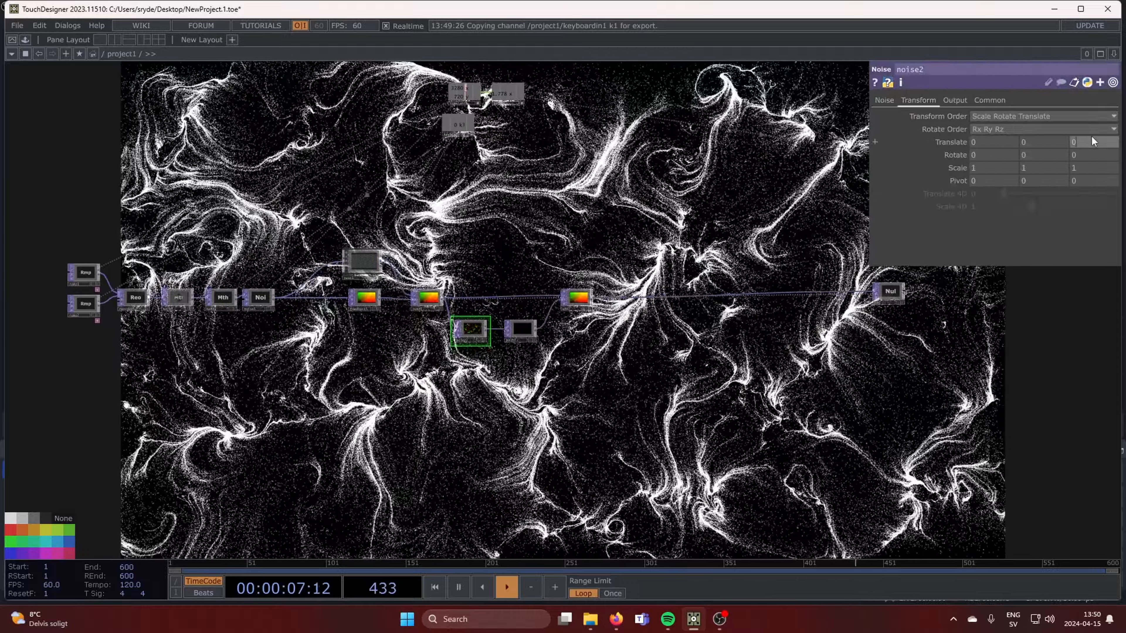
type("absT")
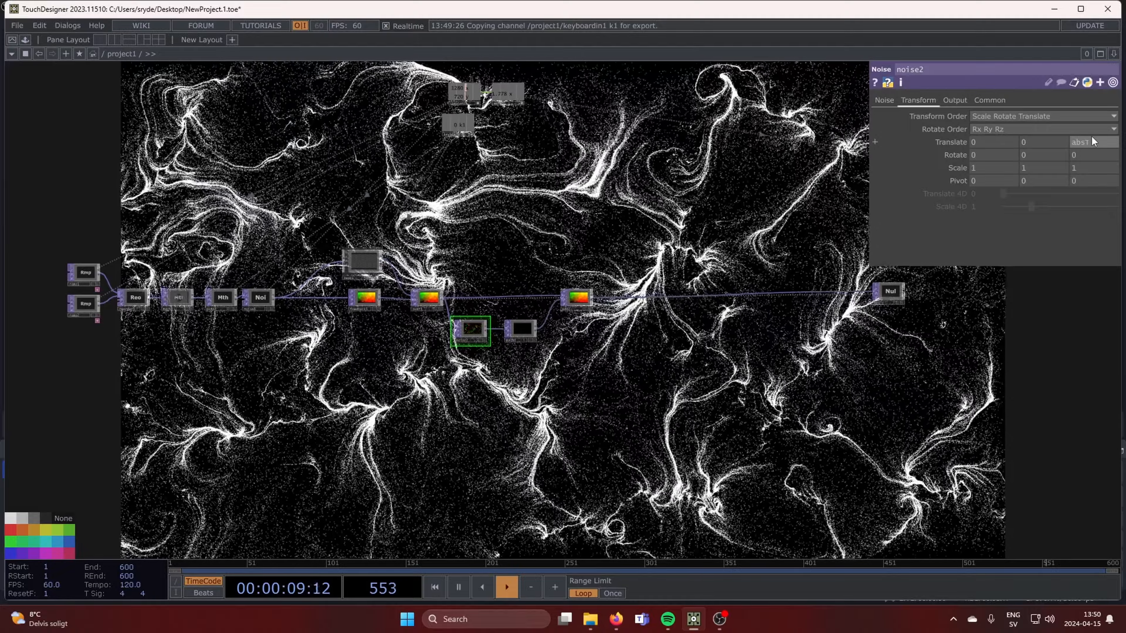
type("ime.seco")
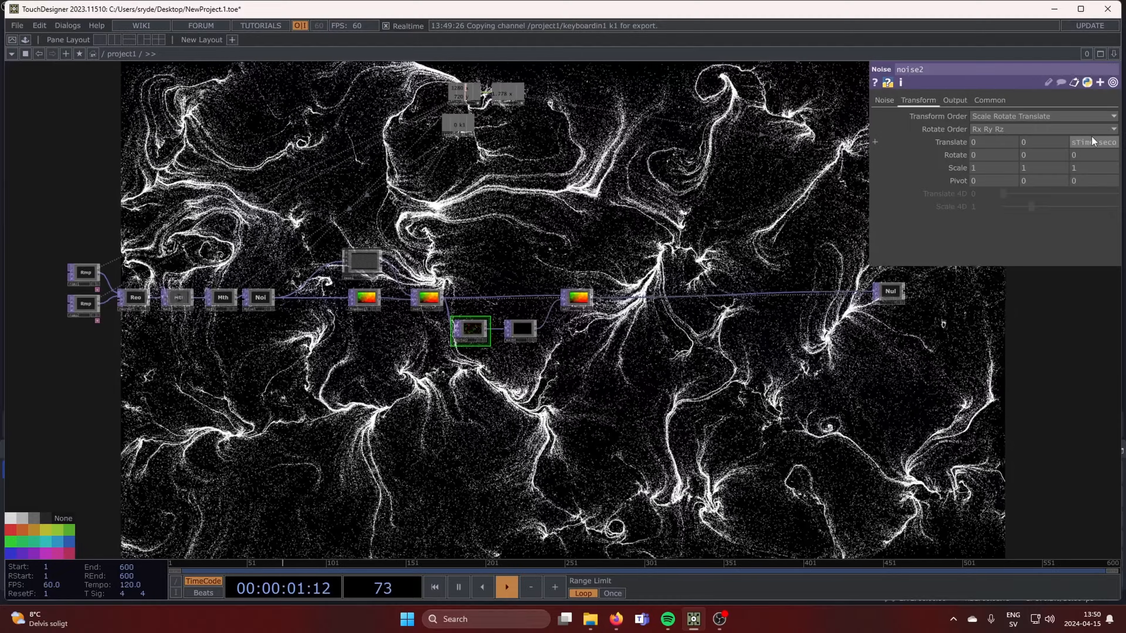
type("nds*0.")
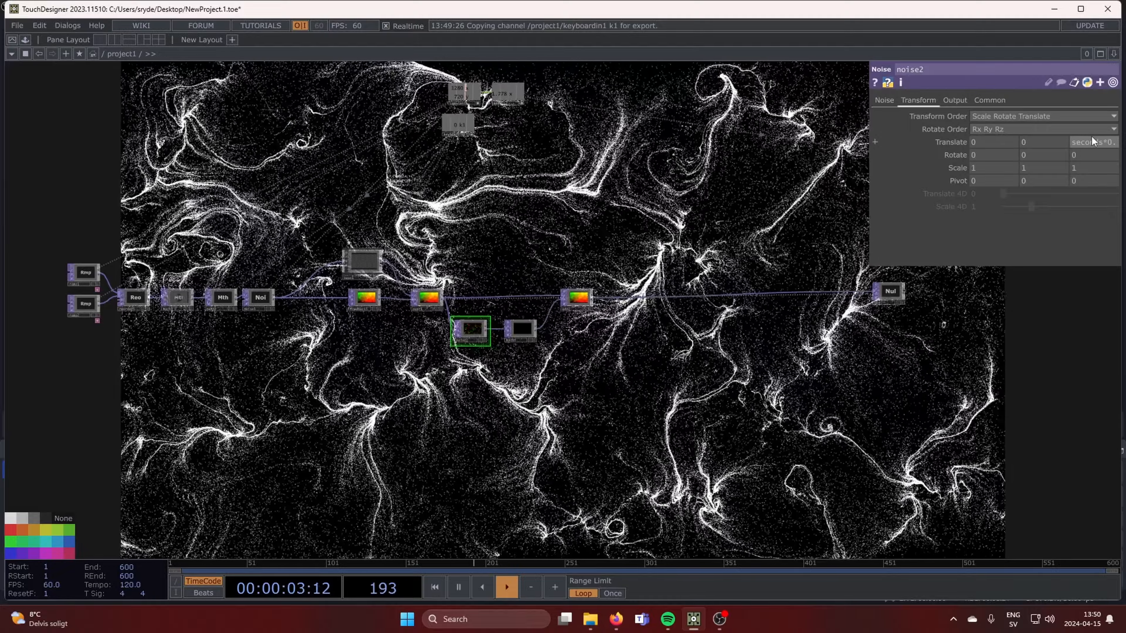
type("08")
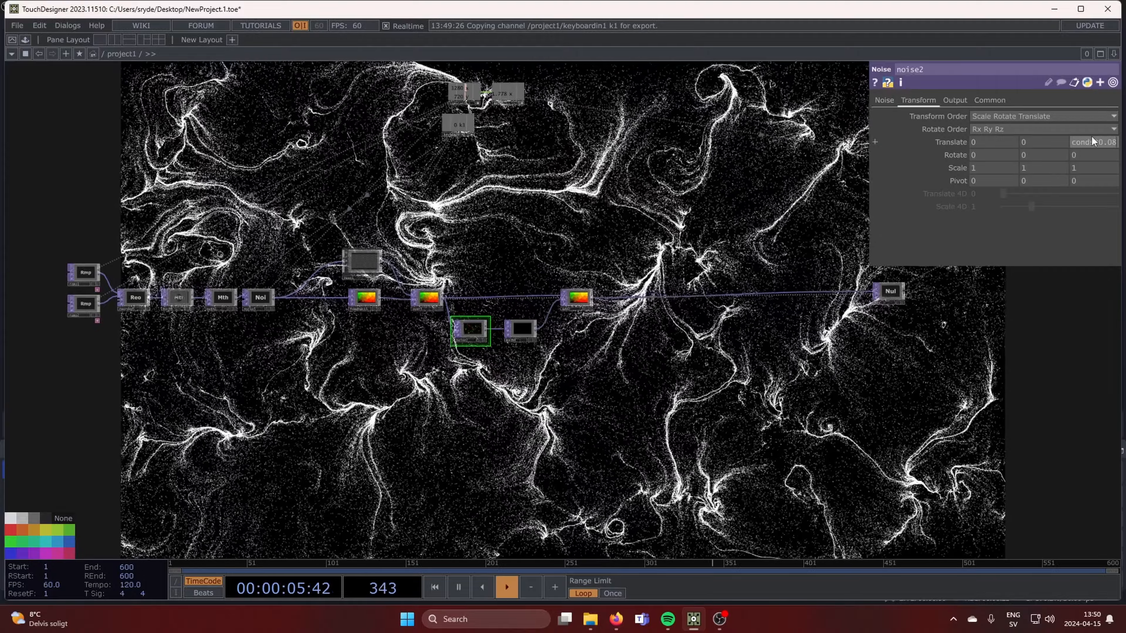
key("Return")
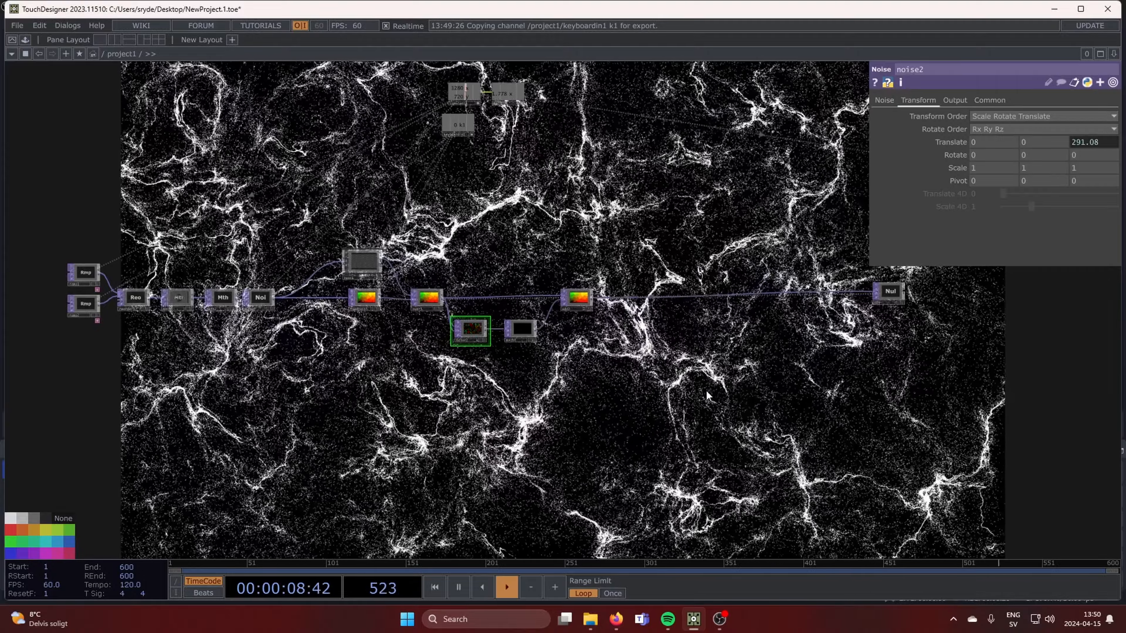
left_click_drag(612, 426, 537, 463)
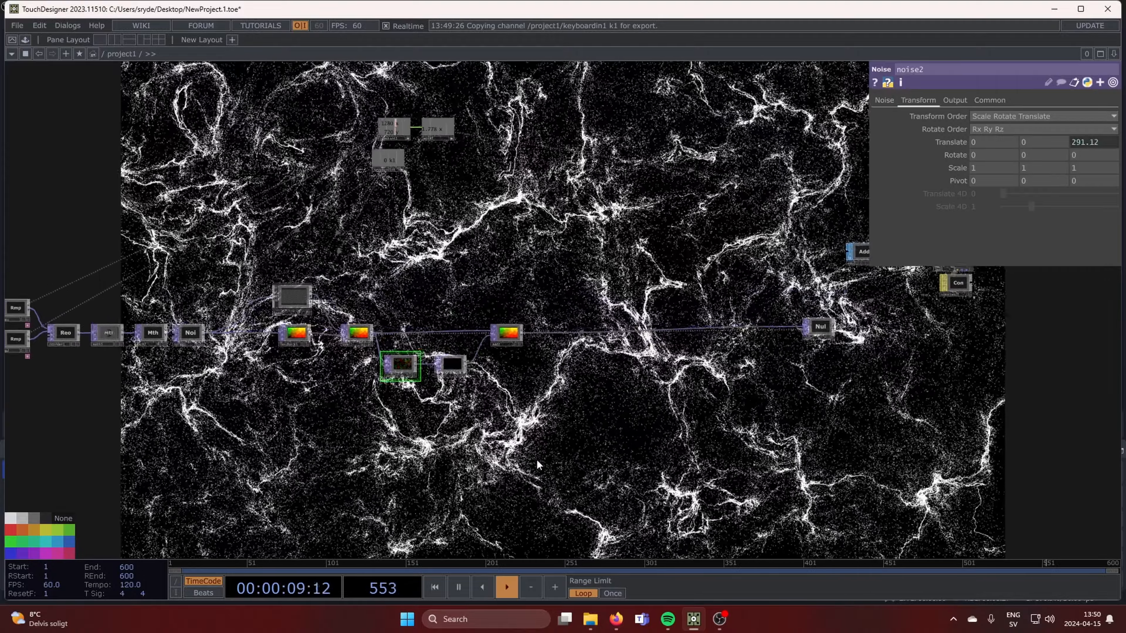
scroll(537, 466, "down", 5)
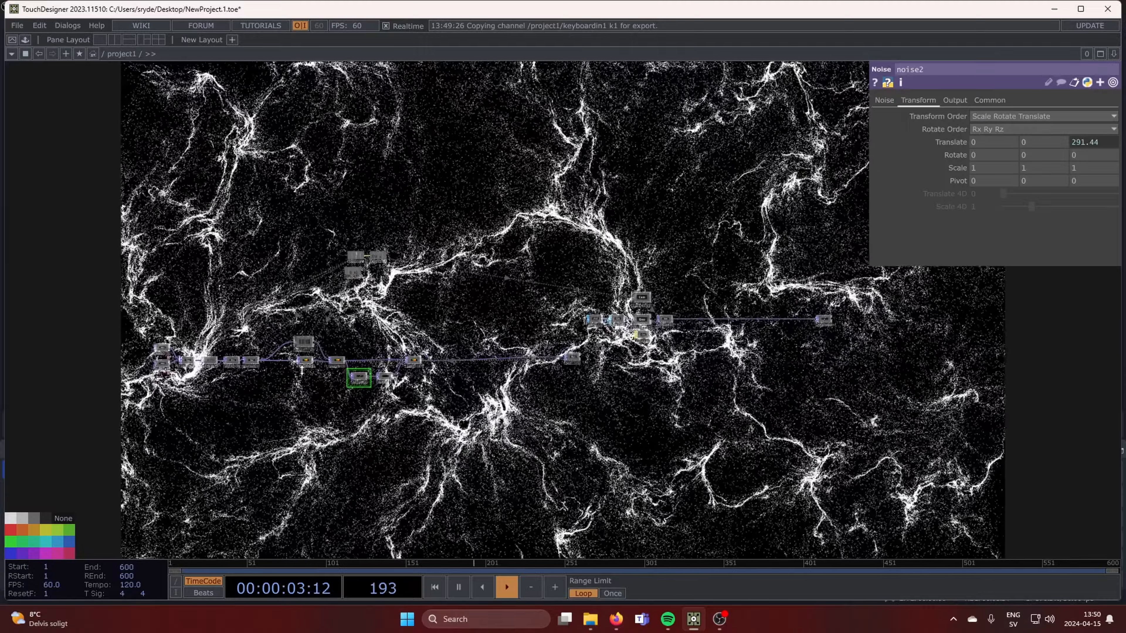
scroll(424, 387, "up", 5)
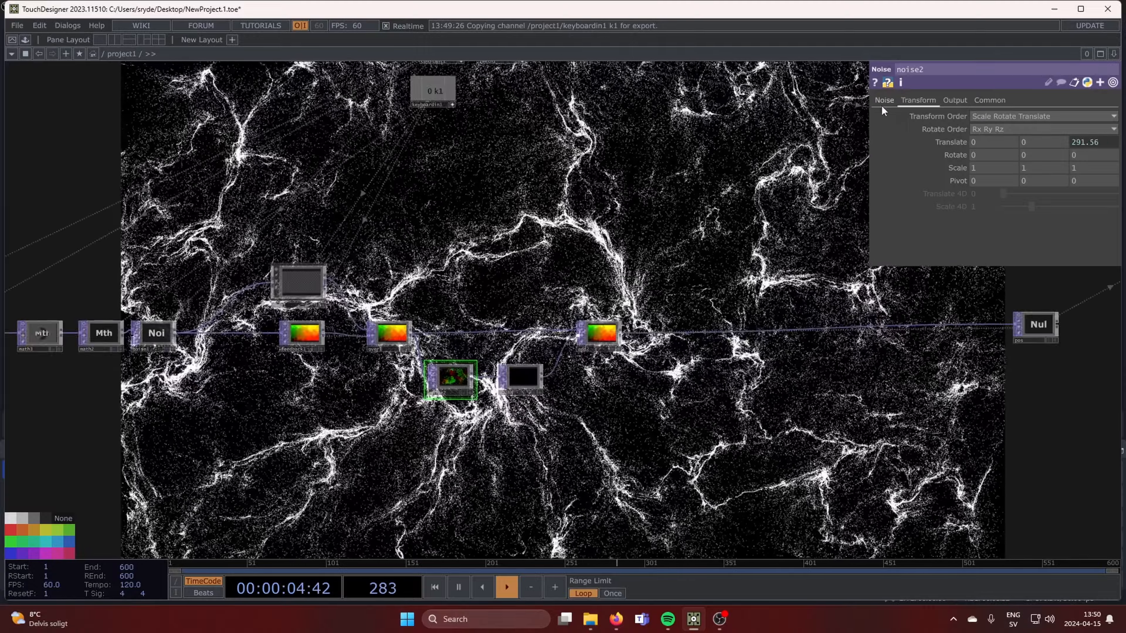
left_click(884, 100)
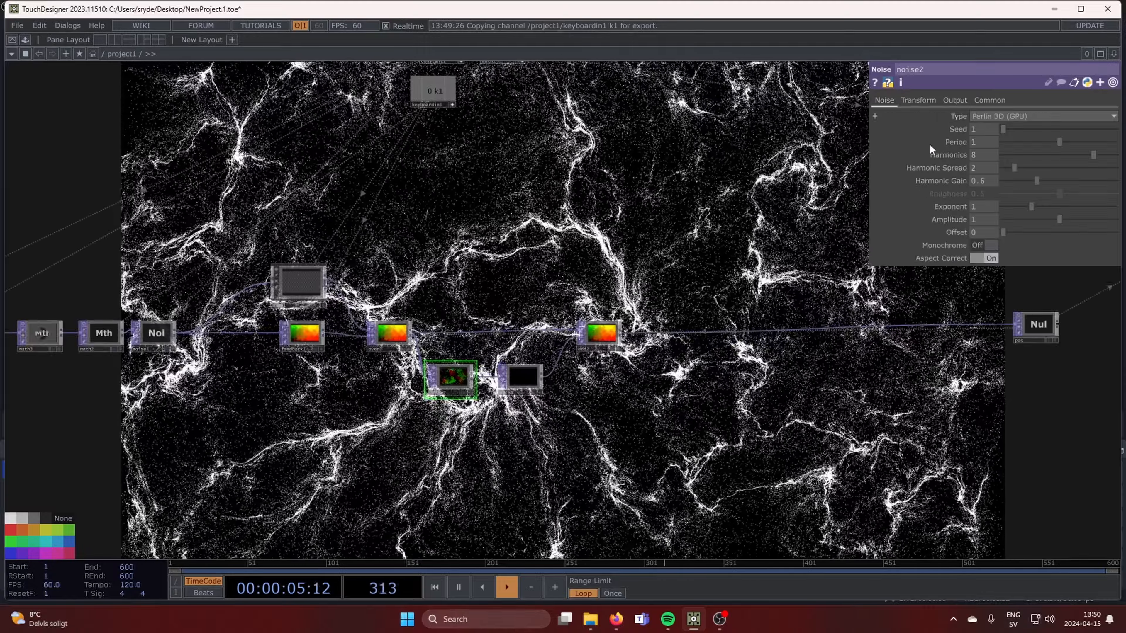
scroll(809, 371, "down", 4)
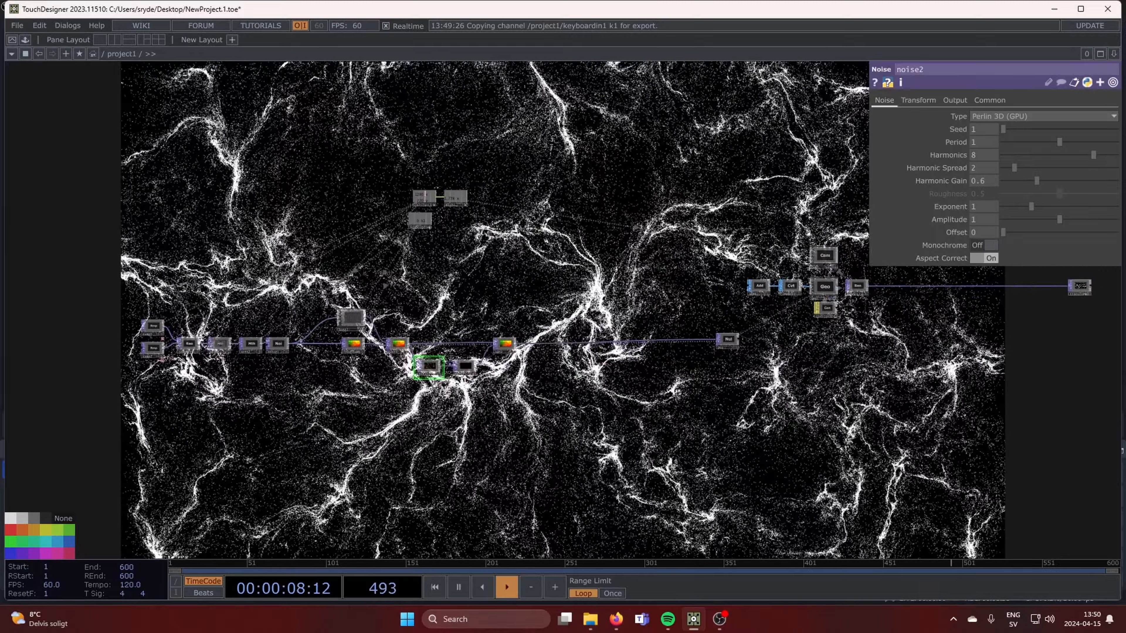
Try a Multiply of 0.002 on math4 and return it to 0.001
scroll(464, 352, "up", 6)
left_click(464, 351)
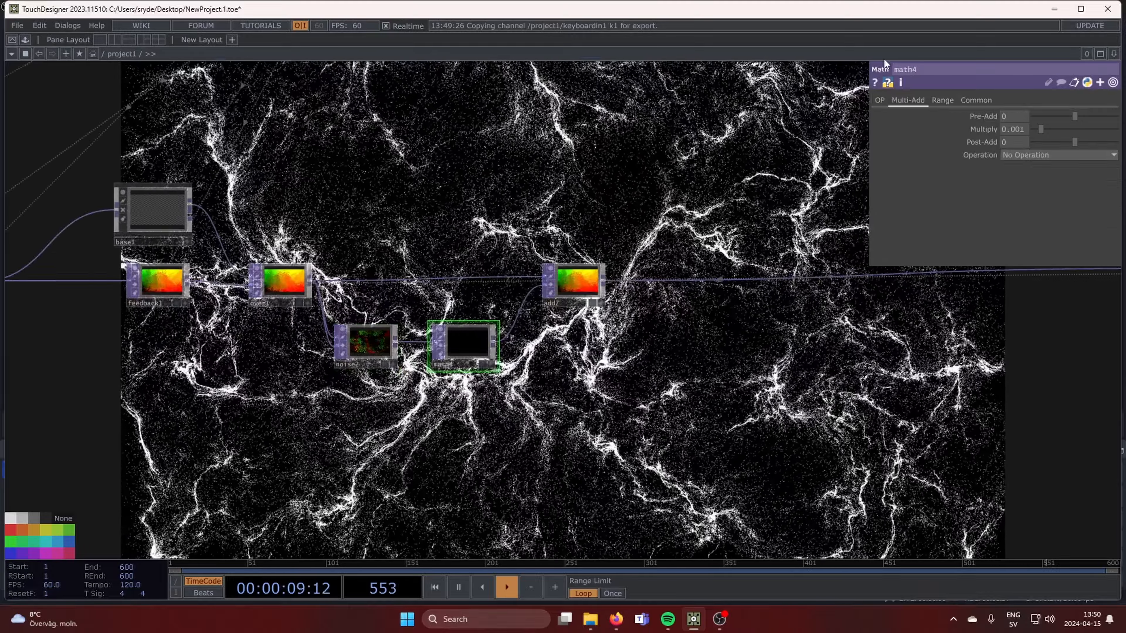
middle_click_drag(984, 131, 999, 153)
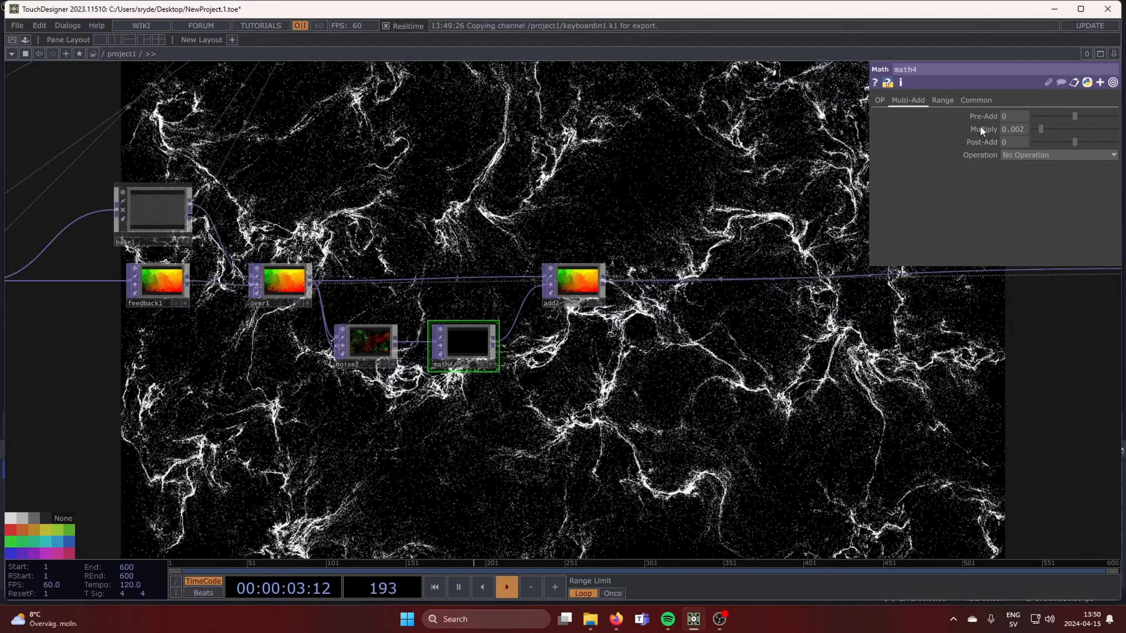
middle_click_drag(980, 128, 973, 152)
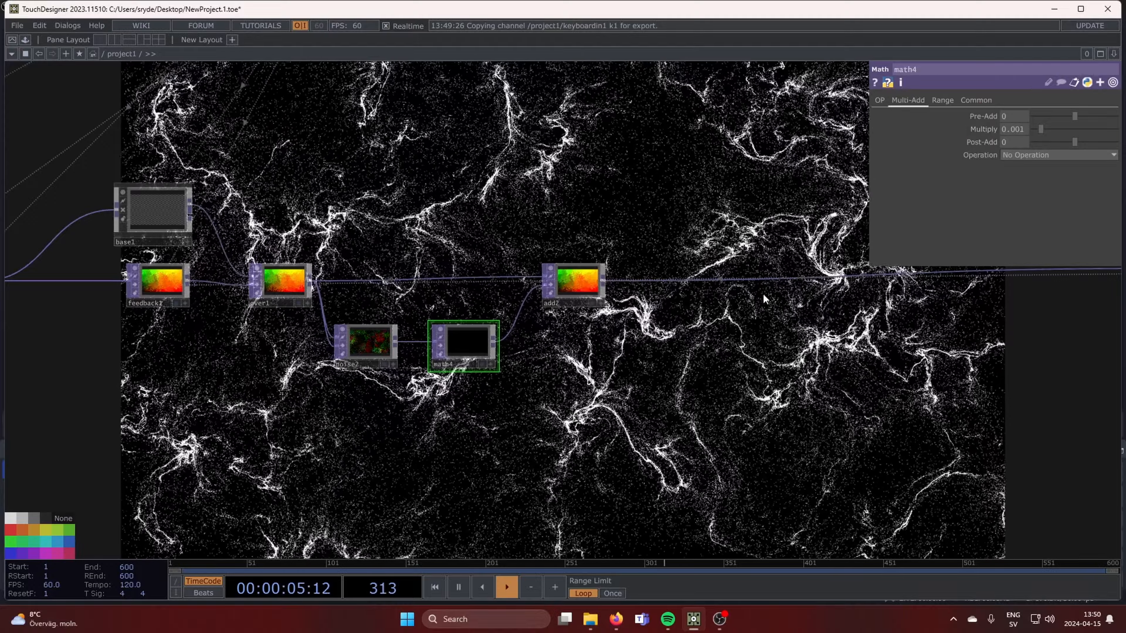
Add a Null TOP above base1, fed by base1's lifeFade output
left_click(392, 354)
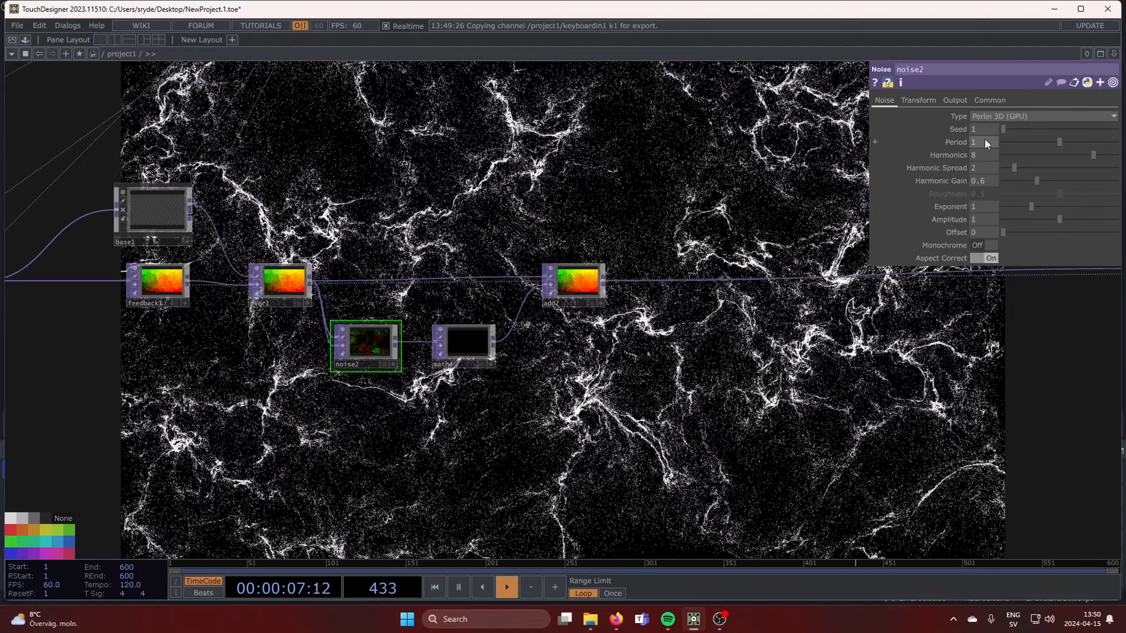
scroll(444, 300, "down", 3)
left_click_drag(328, 235, 376, 282)
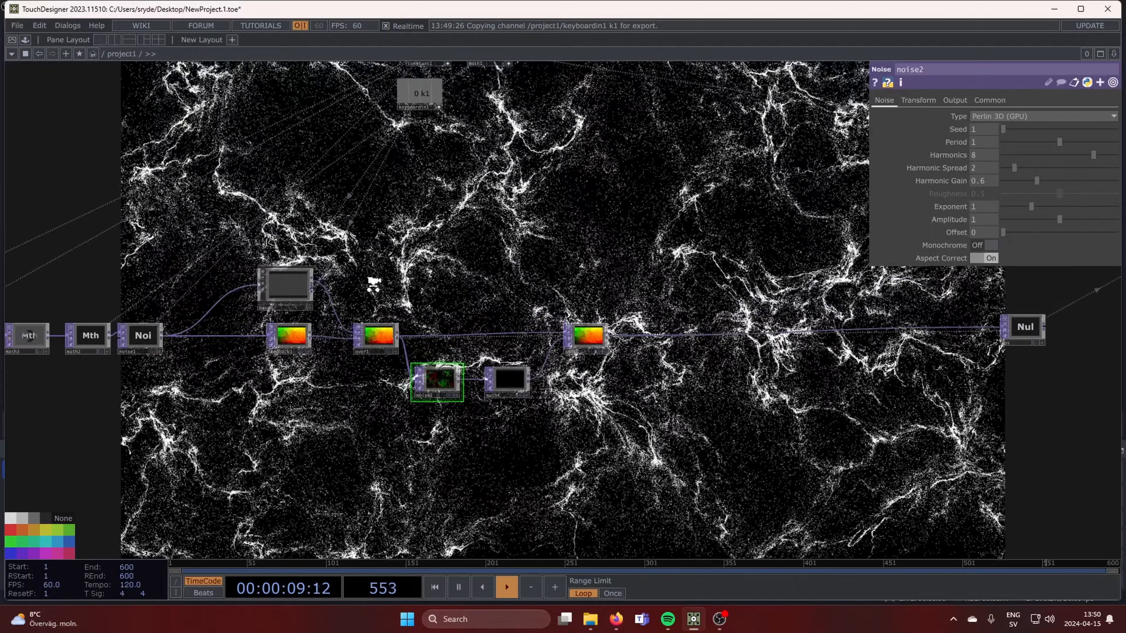
scroll(377, 282, "up", 3)
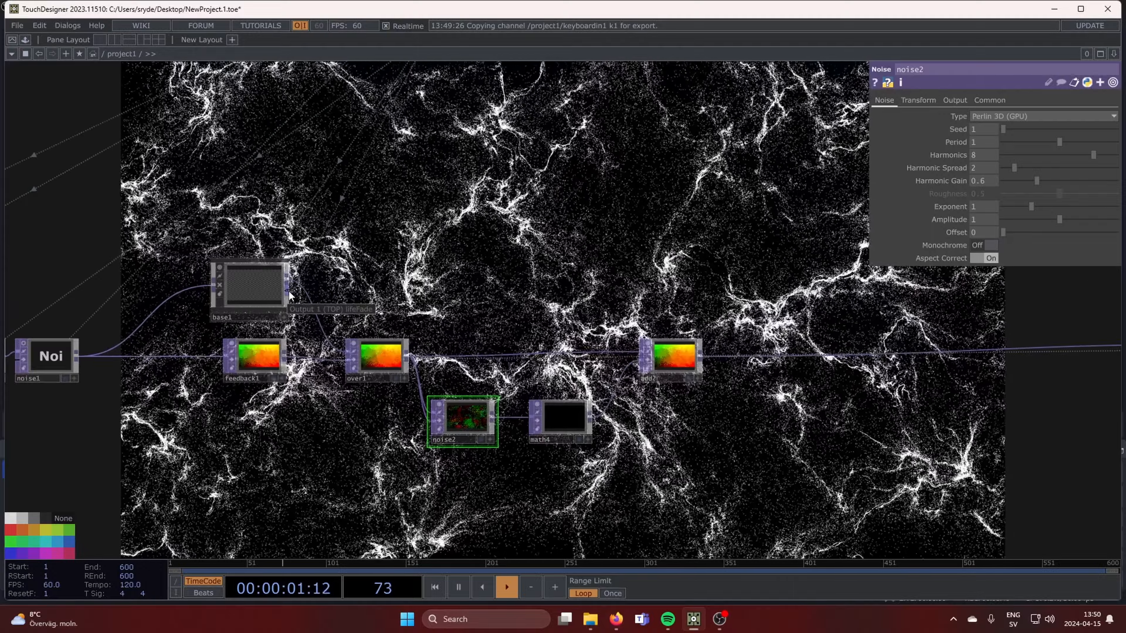
key("Tab")
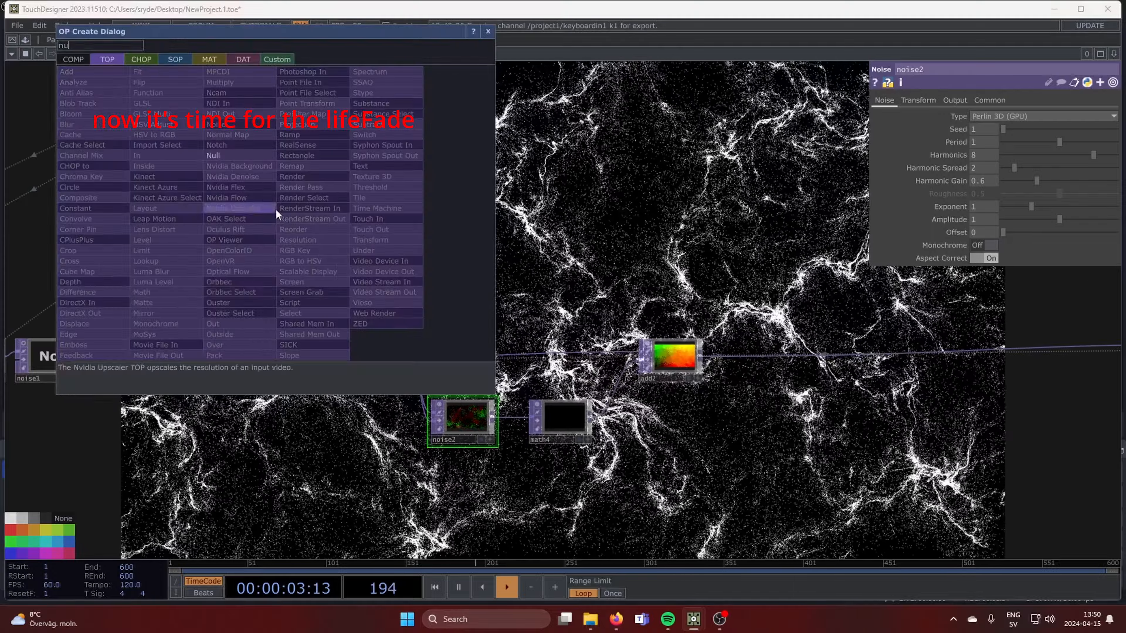
type("nu")
key("Return")
left_click(264, 231)
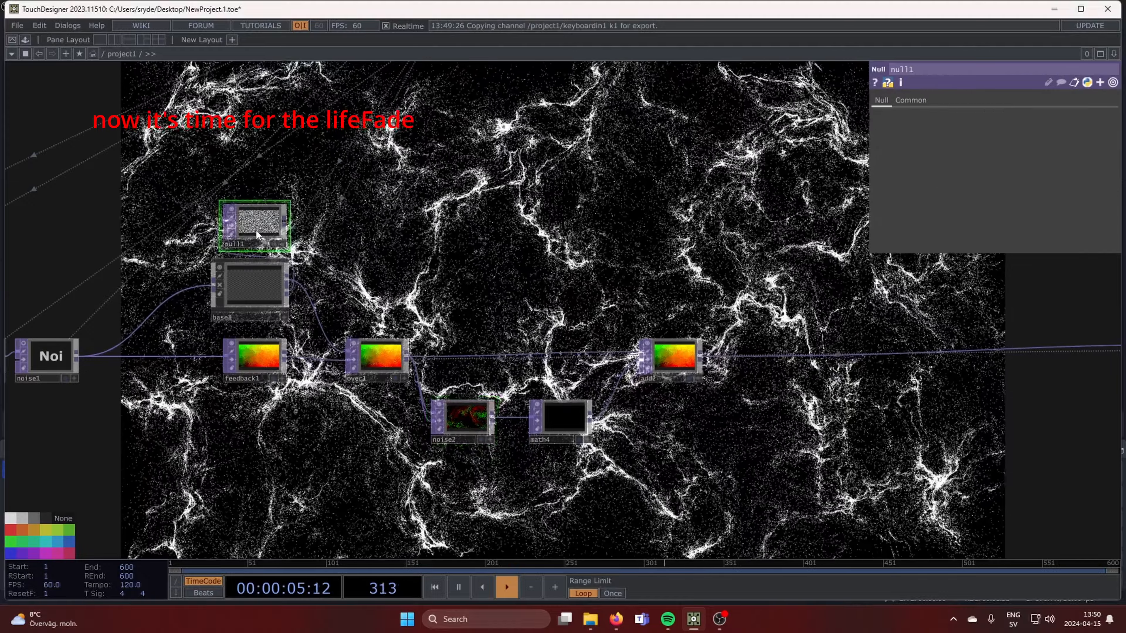
scroll(264, 231, "up", 5)
scroll(264, 227, "down", 6)
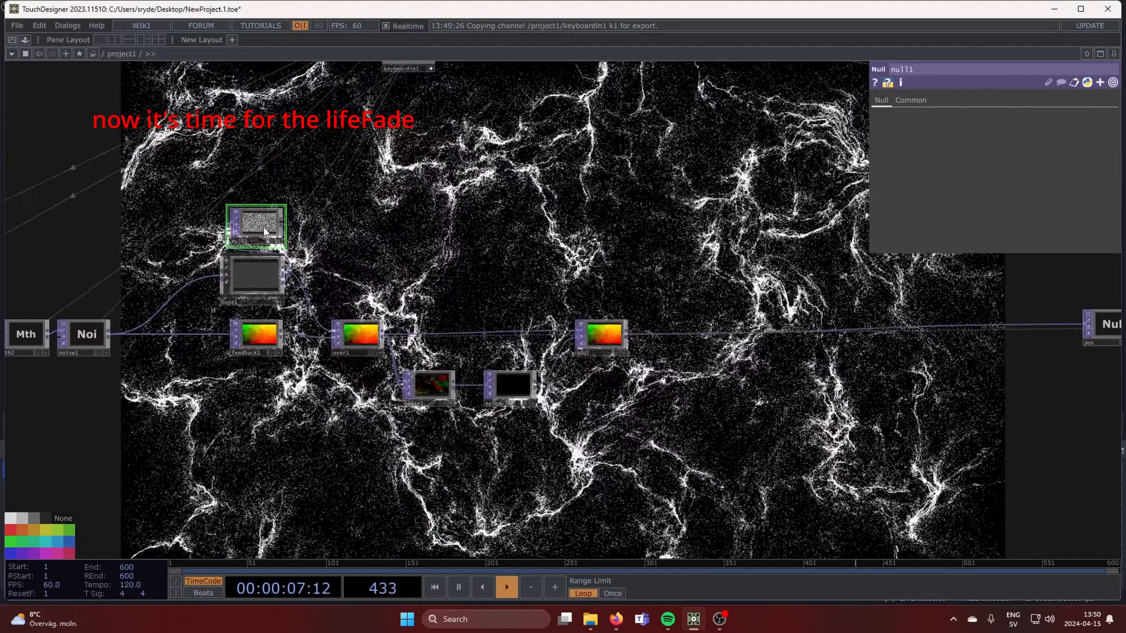
Place a Select TOP in the empty area below the feedback chain and reference null1 as its TOP
left_click_drag(671, 451, 314, 283)
scroll(472, 409, "down", 3)
left_click_drag(472, 409, 566, 384)
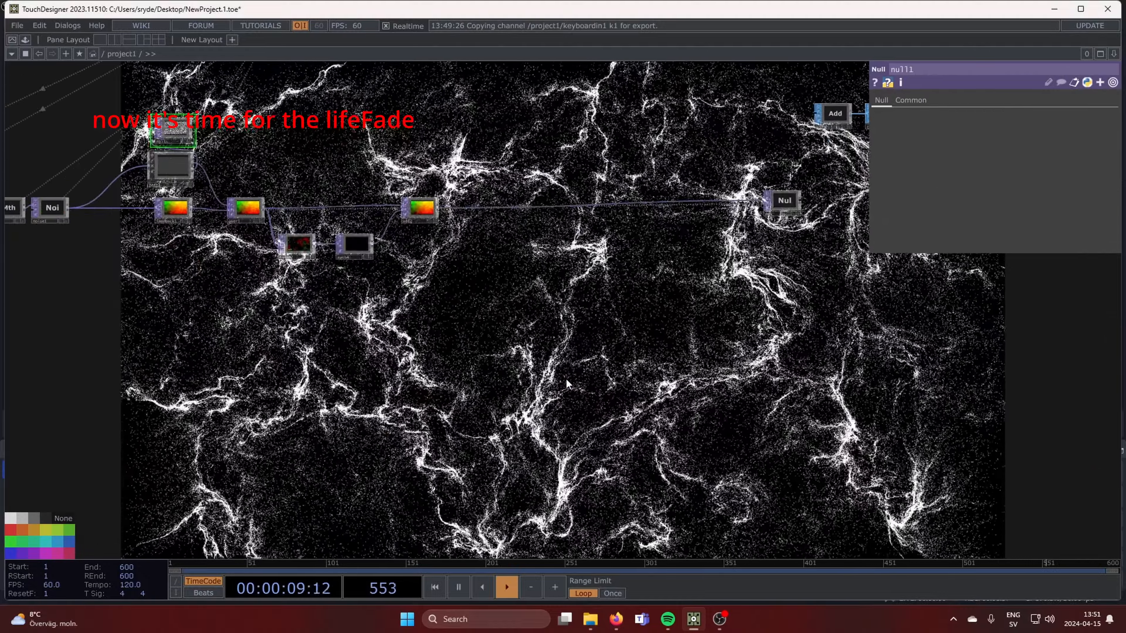
key("Tab")
type("se")
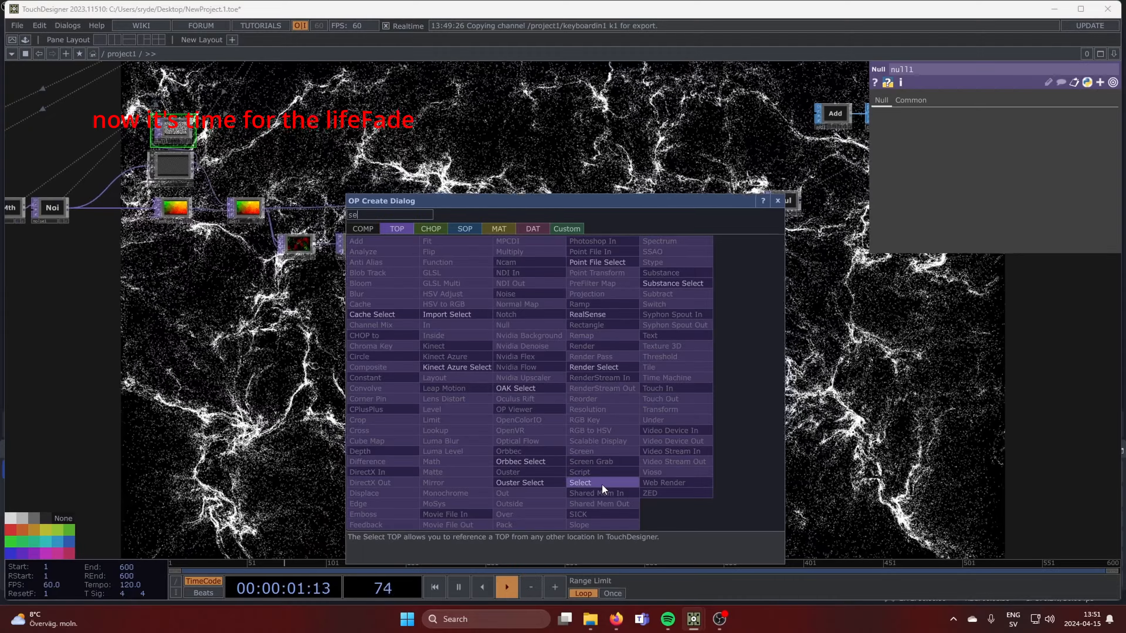
left_click(602, 483)
left_click(585, 417)
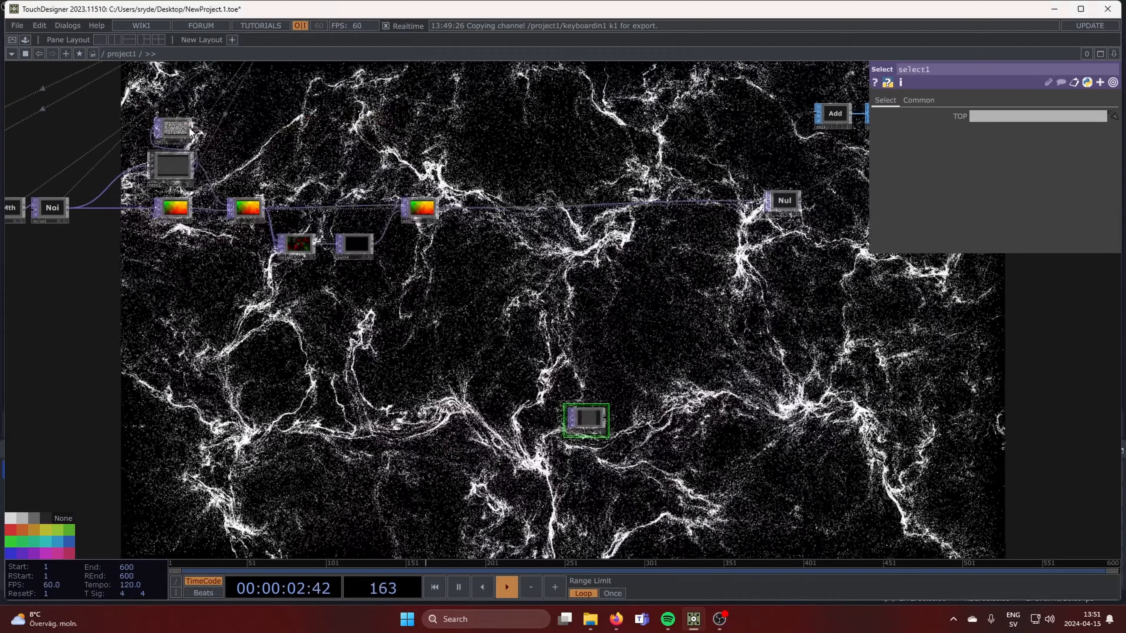
left_click_drag(179, 131, 496, 411)
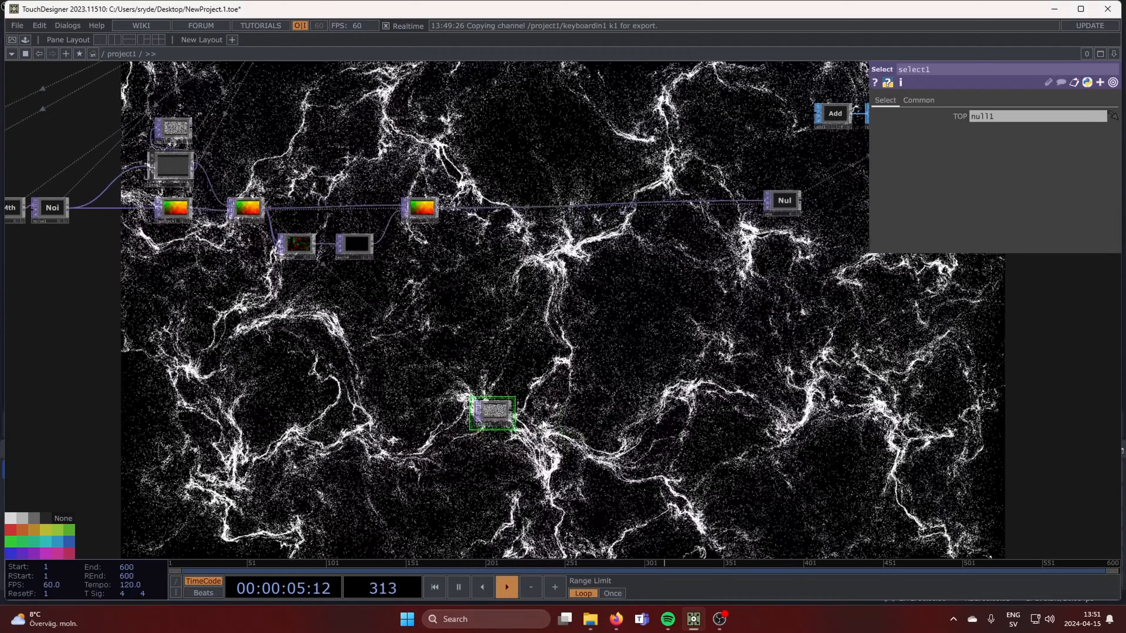
Append a Reorder TOP to select1's output
scroll(523, 410, "up", 3)
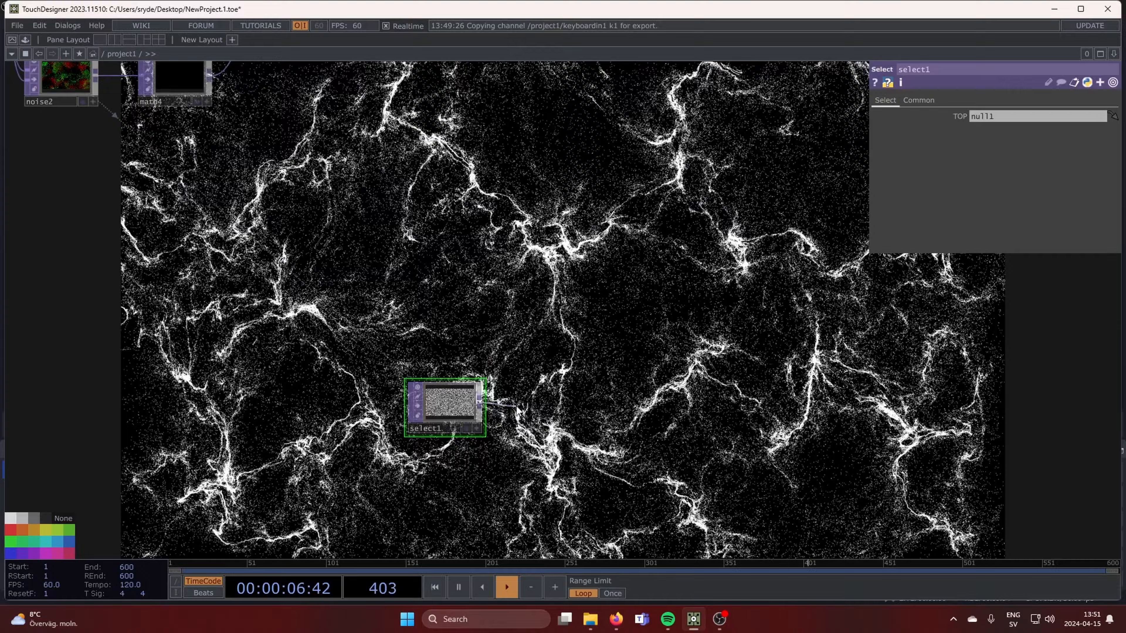
left_click(517, 407)
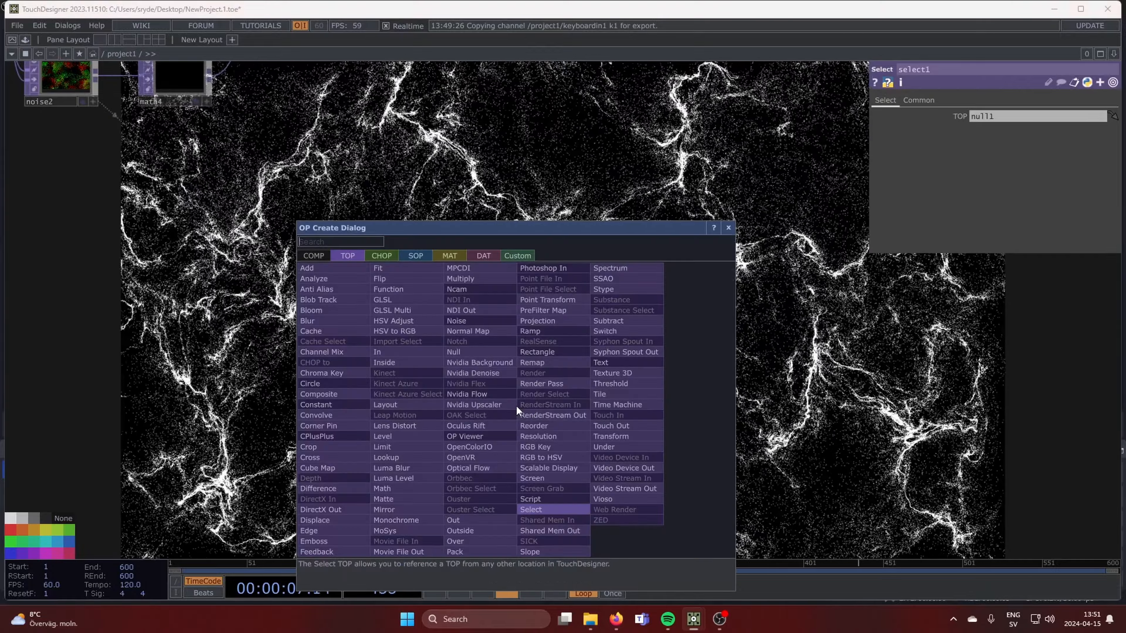
type("re")
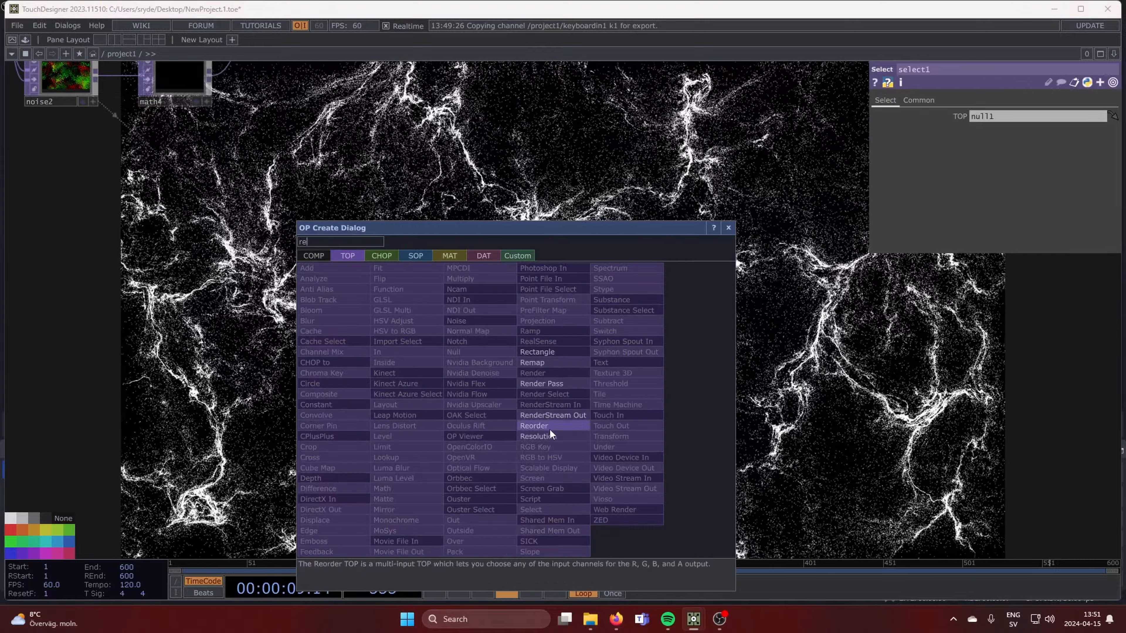
left_click(549, 428)
left_click(545, 407)
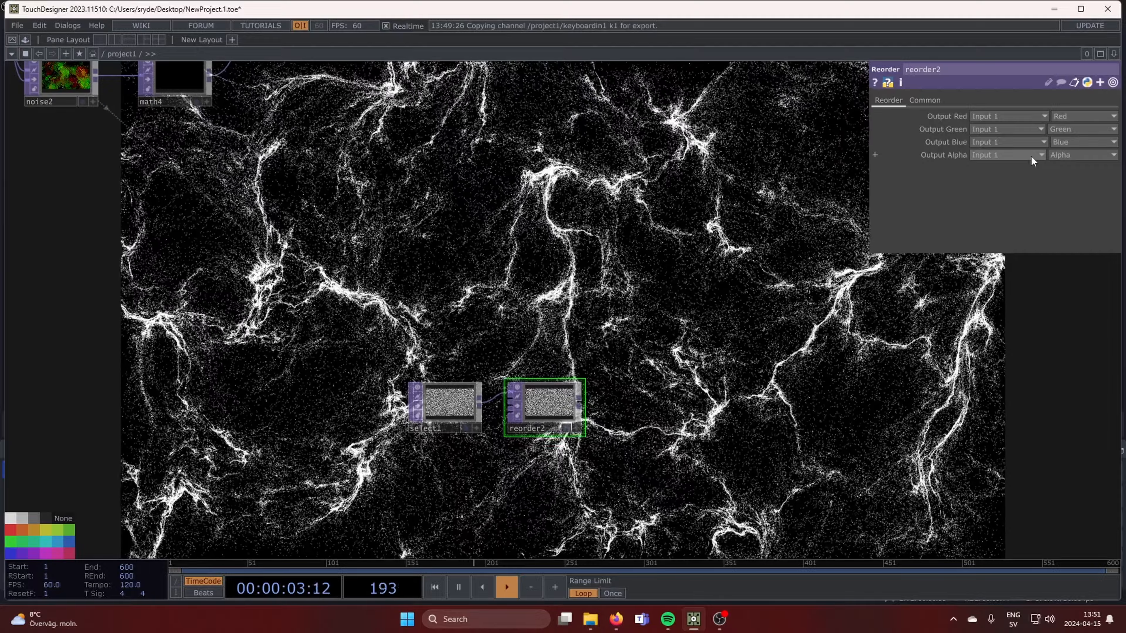
Set reorder2's Output Alpha to Input 1 Red and its Pixel Format to 32-bit float (Mono+Alpha)
left_click(1057, 155)
left_click(1067, 175)
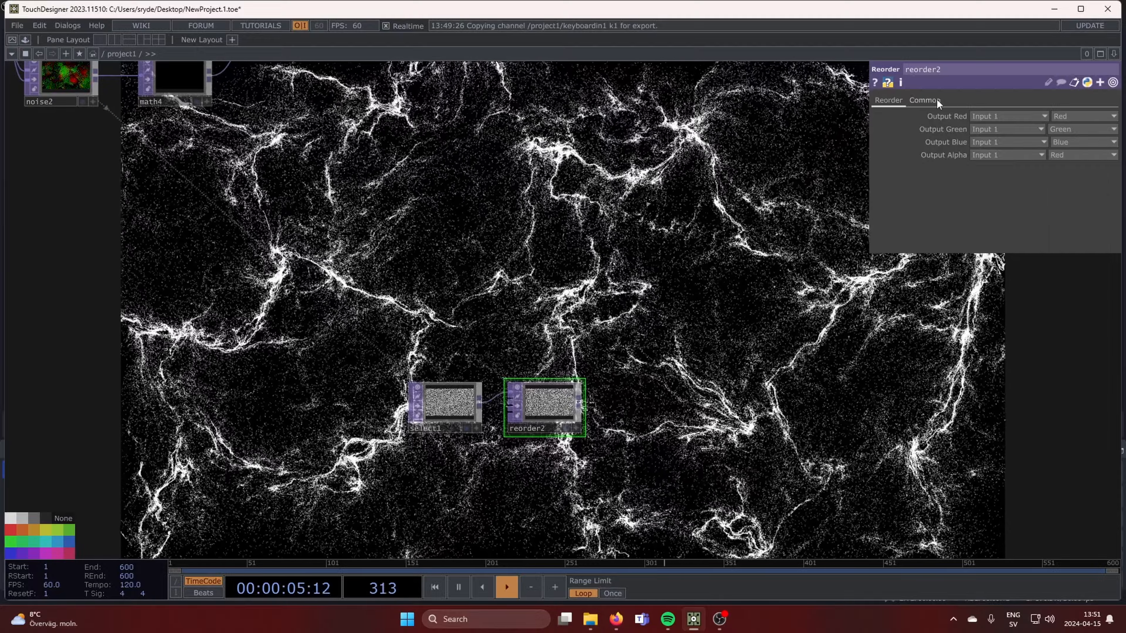
left_click(925, 100)
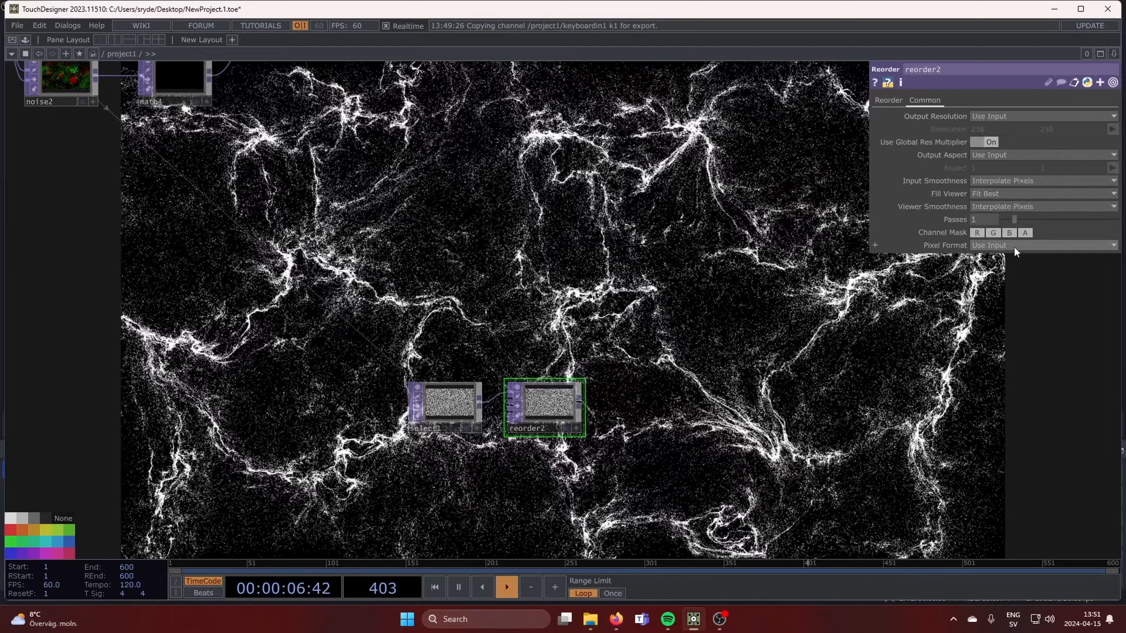
left_click(1015, 246)
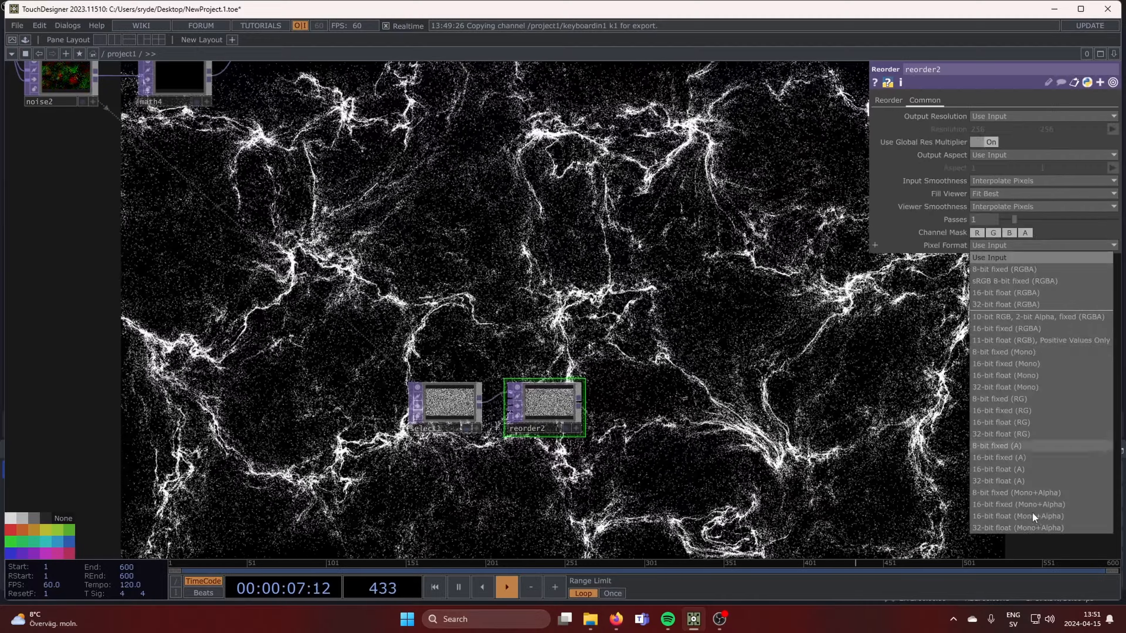
left_click(1049, 528)
scroll(576, 408, "up", 5)
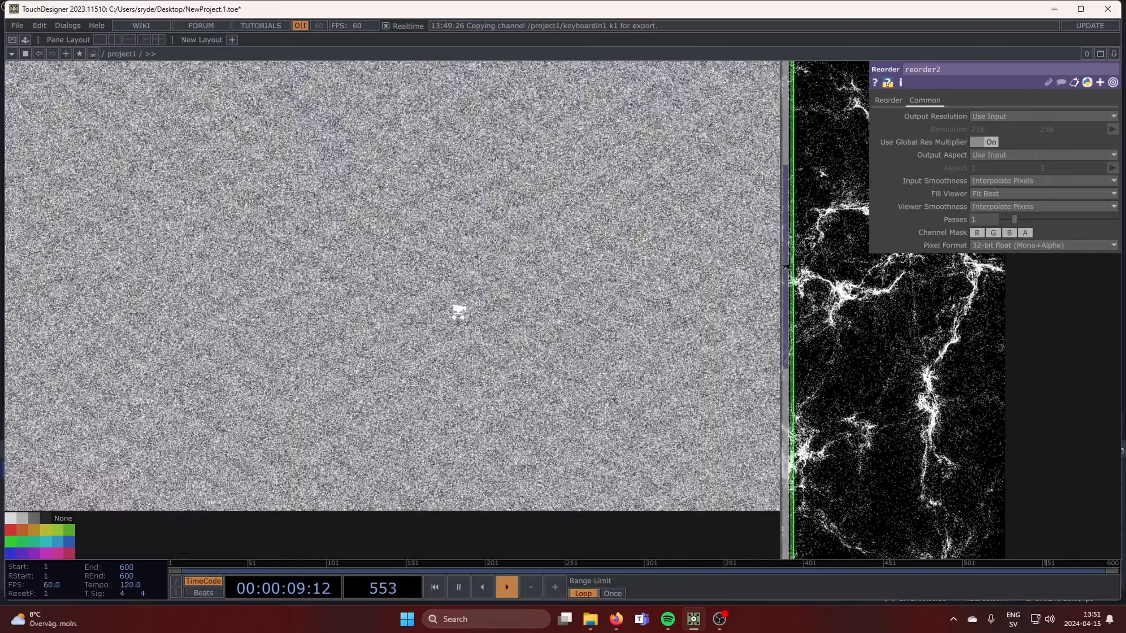
scroll(459, 311, "down", 5)
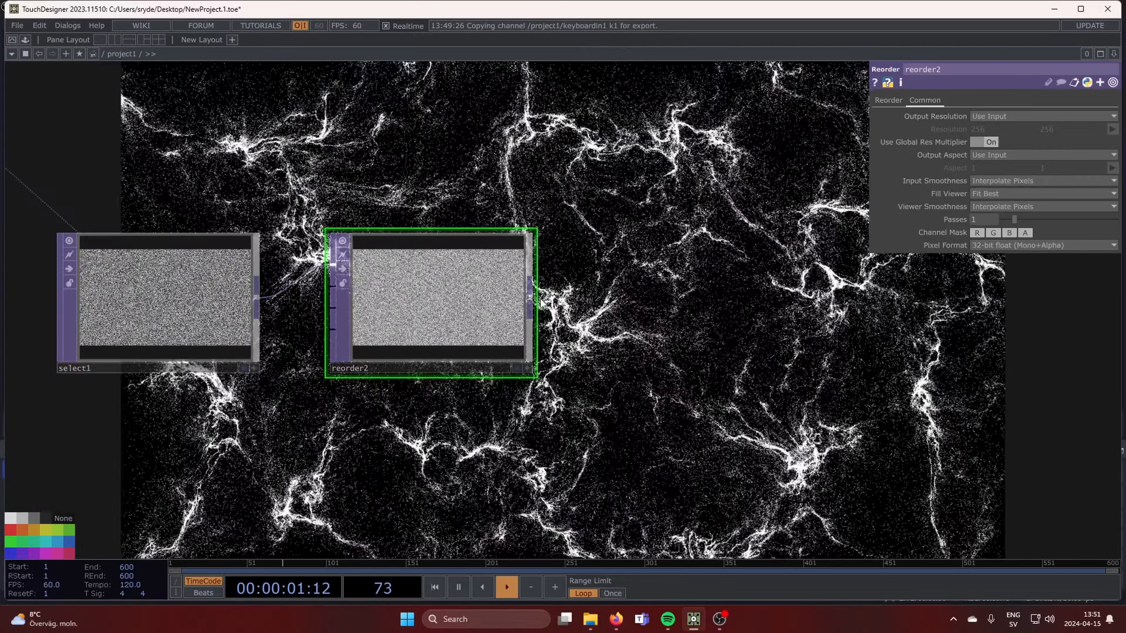
Move reorder2 away from select1 and insert a Level TOP on the wire between them
left_click_drag(493, 325, 931, 319)
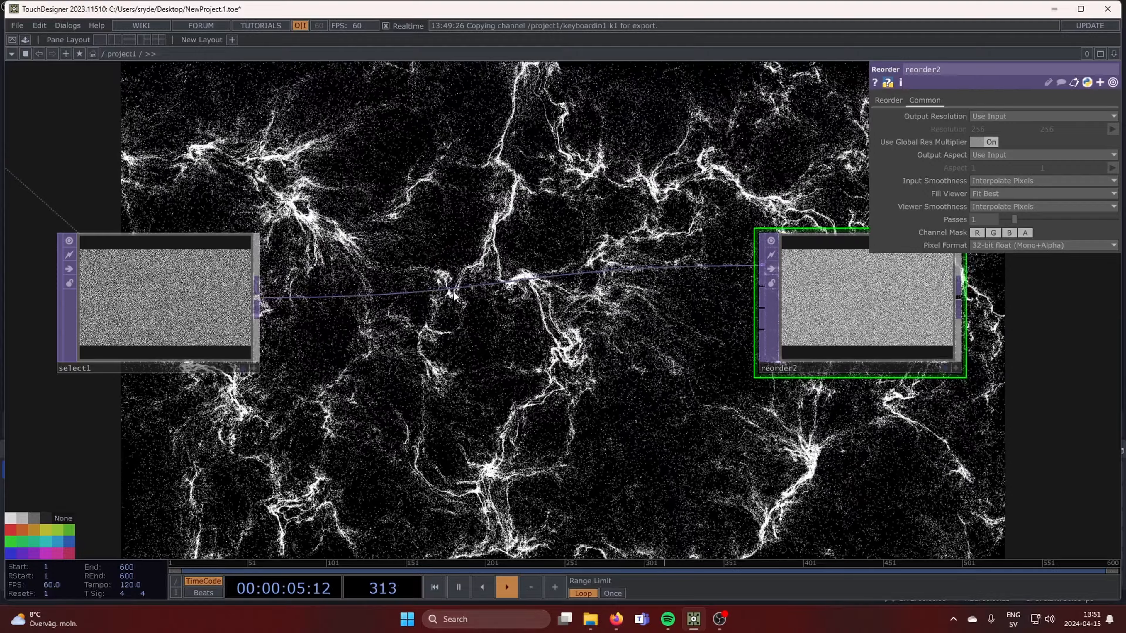
right_click(454, 289)
left_click(479, 279)
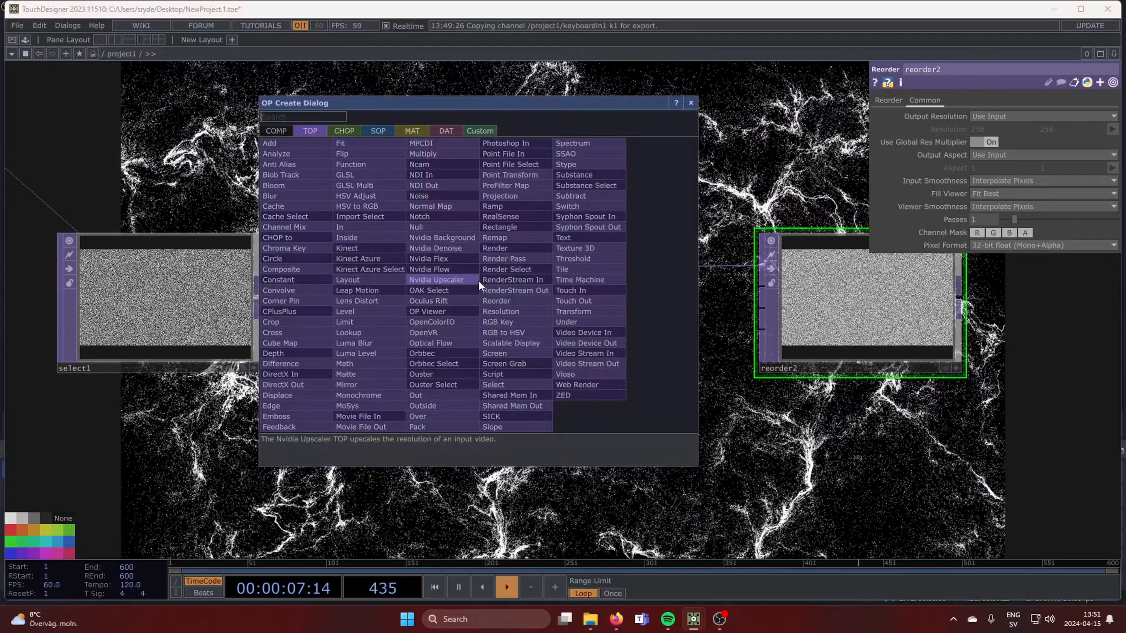
key("Escape")
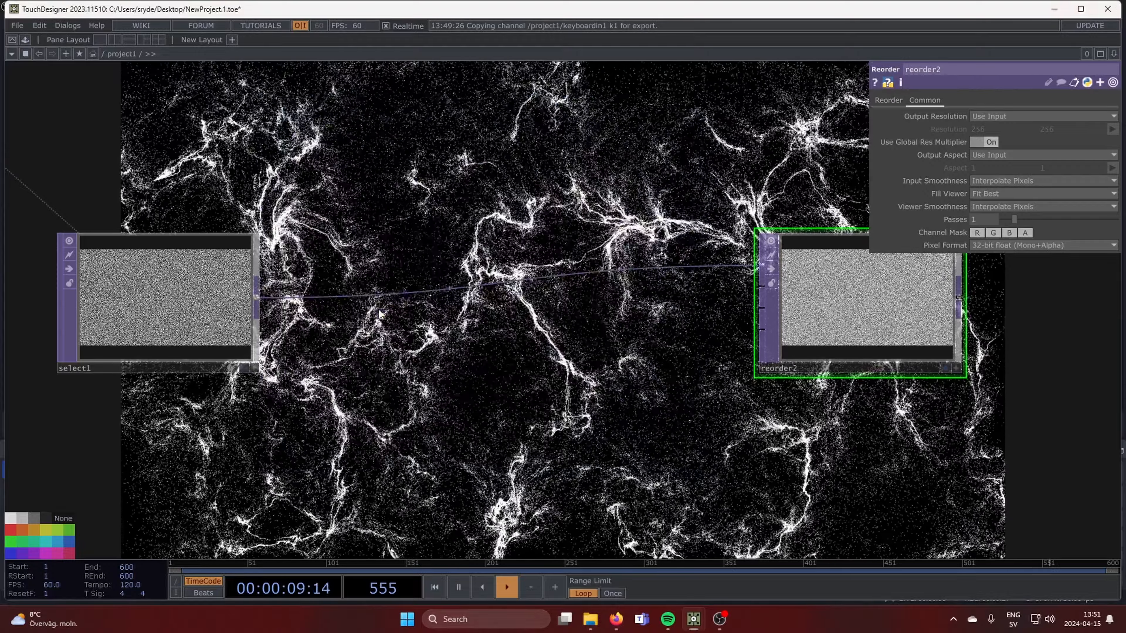
left_click(466, 304)
scroll(662, 352, "down", 3)
left_click_drag(661, 352, 198, 347)
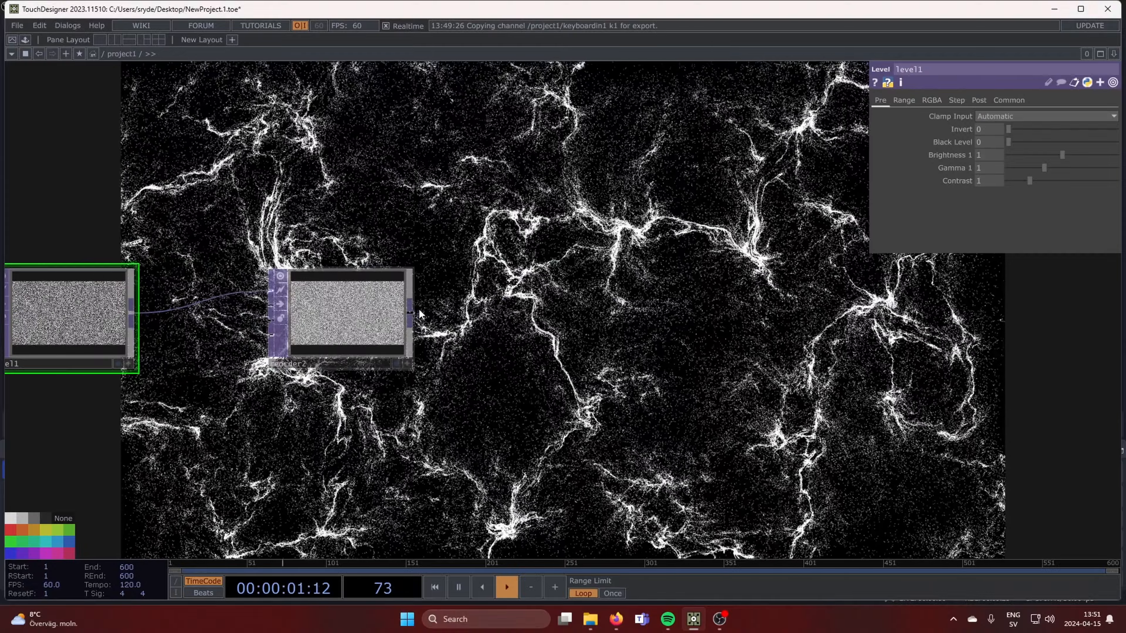
Append a Null TOP to reorder2 and rename it col
double_click(779, 311)
type("nul")
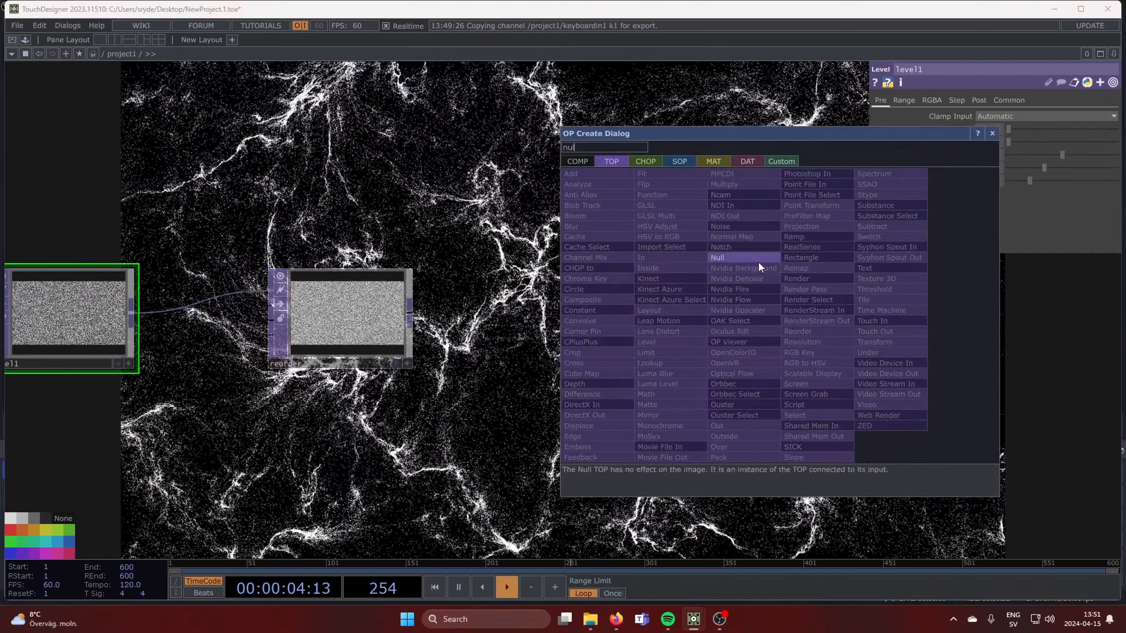
left_click(759, 258)
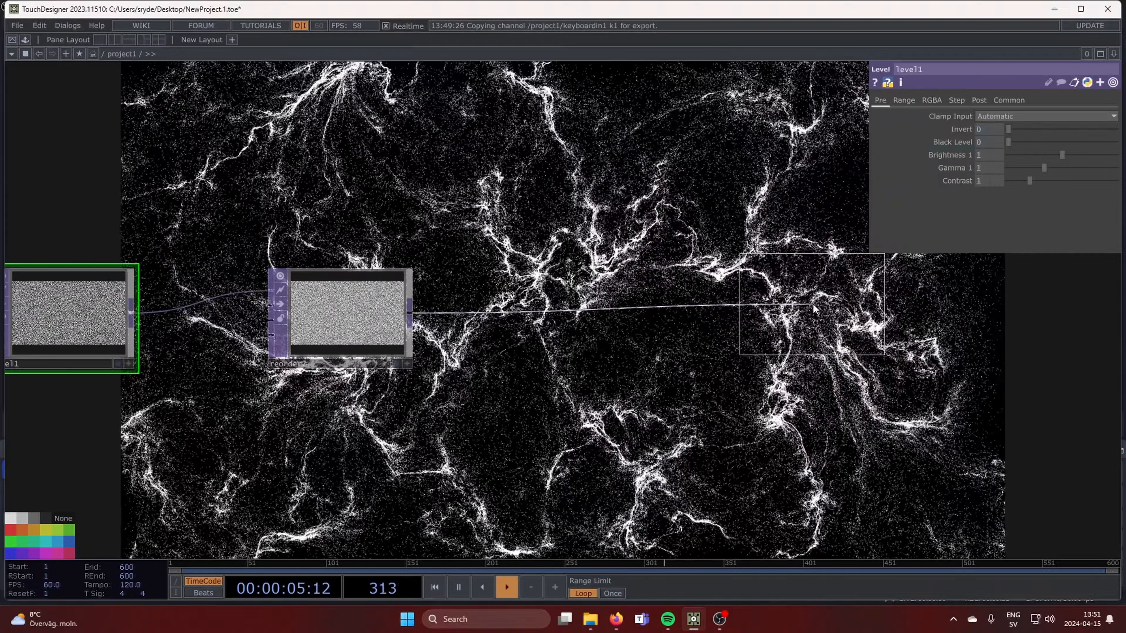
left_click(813, 293)
left_click(795, 337)
type("c")
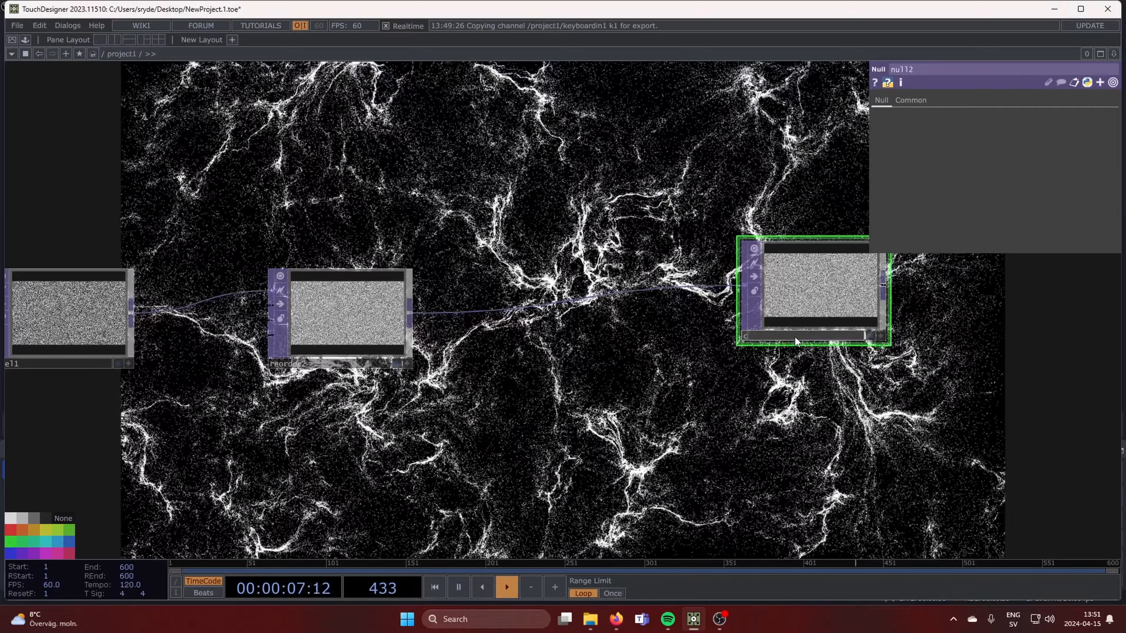
type("ol")
key("Return")
Set geo1's instance Color OP to col, with R mapped to r and A mapped to a
scroll(913, 401, "down", 5)
left_click_drag(697, 423, 247, 458)
scroll(606, 346, "down", 3)
left_click_drag(643, 304, 641, 338)
left_click(662, 132)
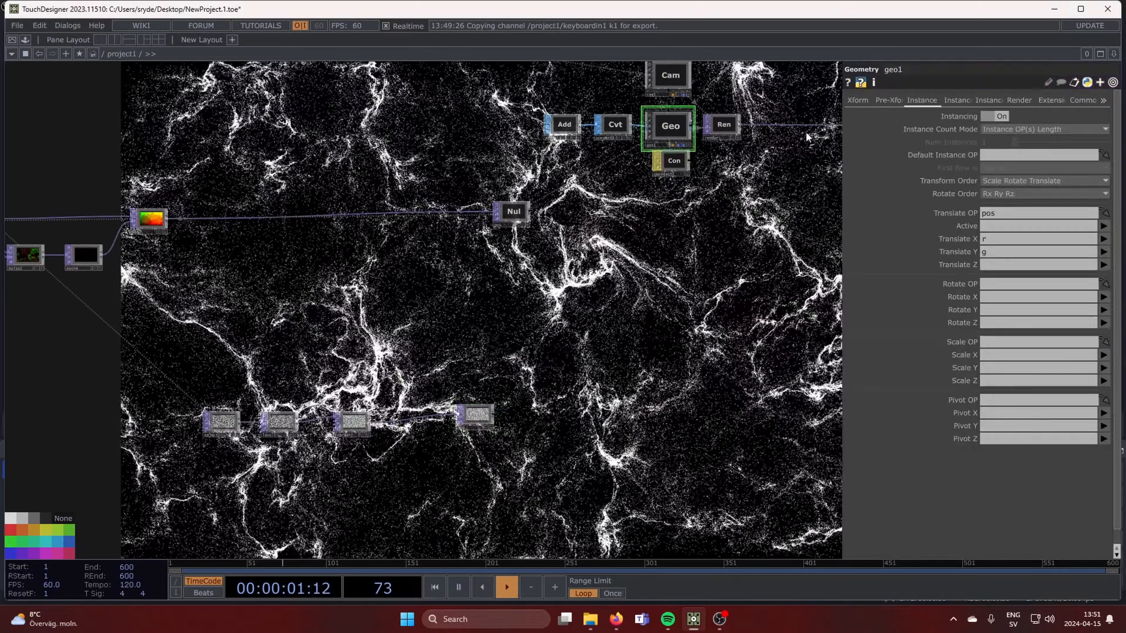
left_click(956, 100)
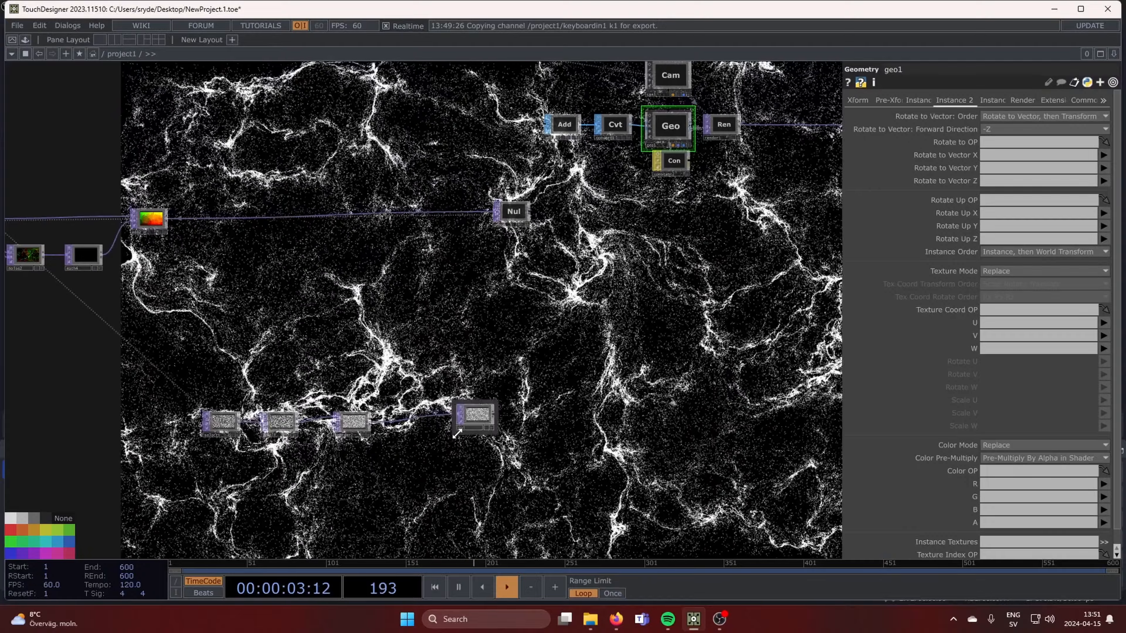
left_click_drag(458, 434, 1037, 471)
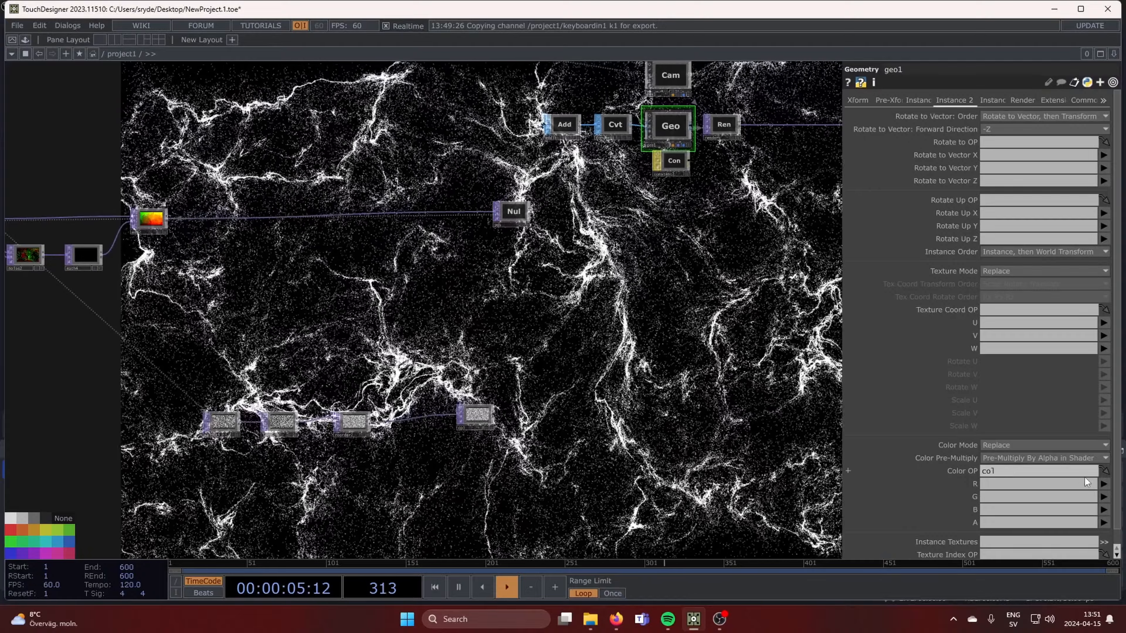
left_click(1084, 483)
type("r")
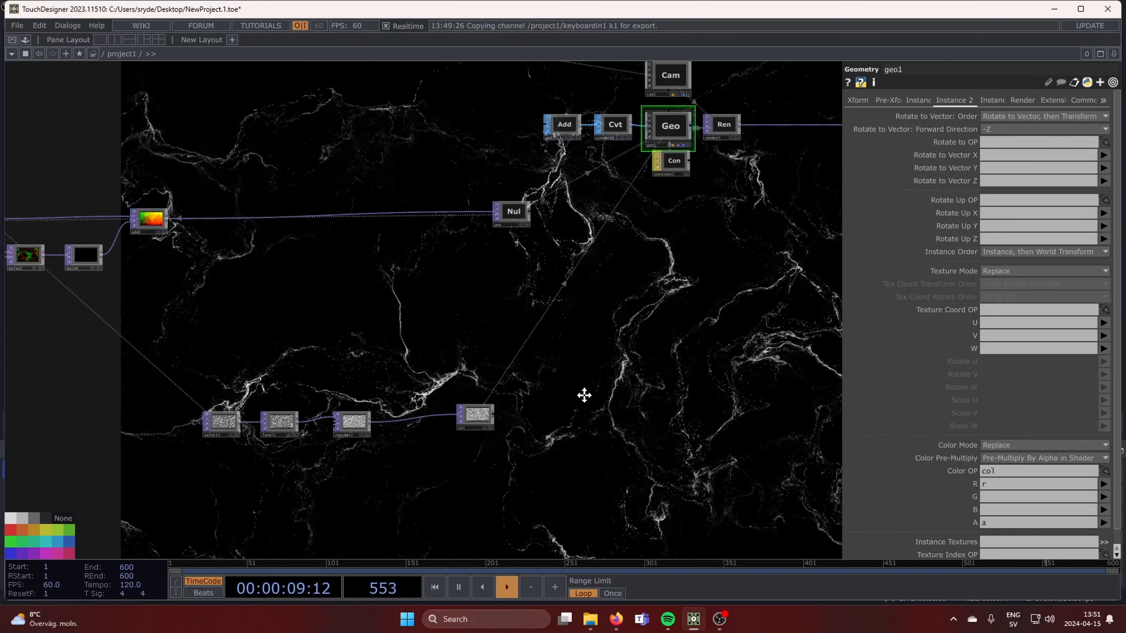
Enable Blending (Transparency) on the constant2 material
left_click(623, 171)
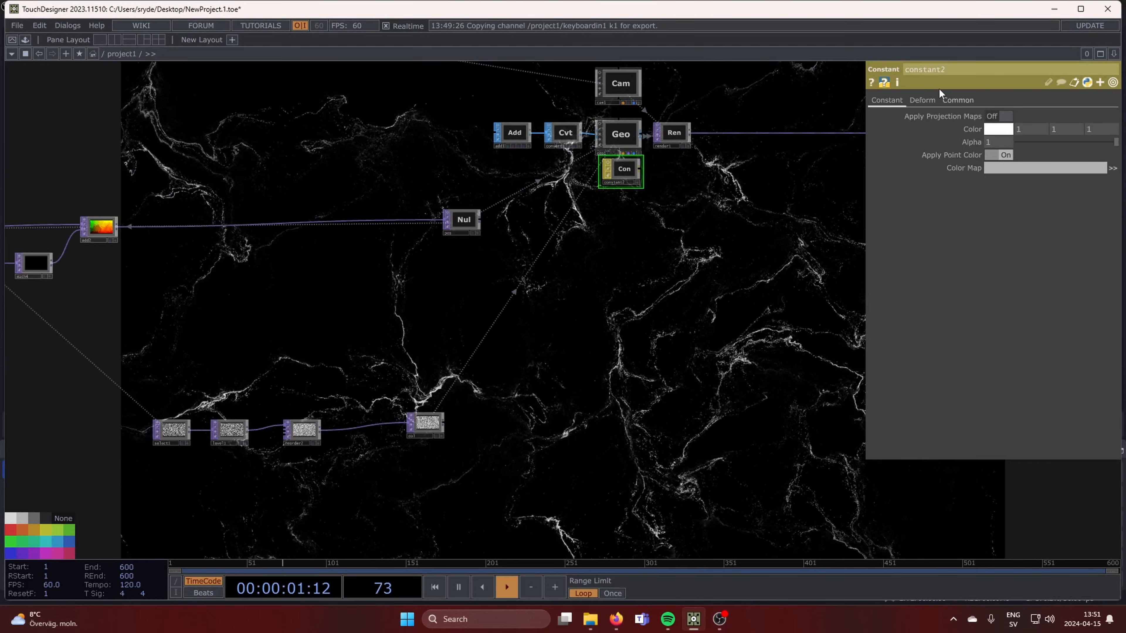
left_click(969, 100)
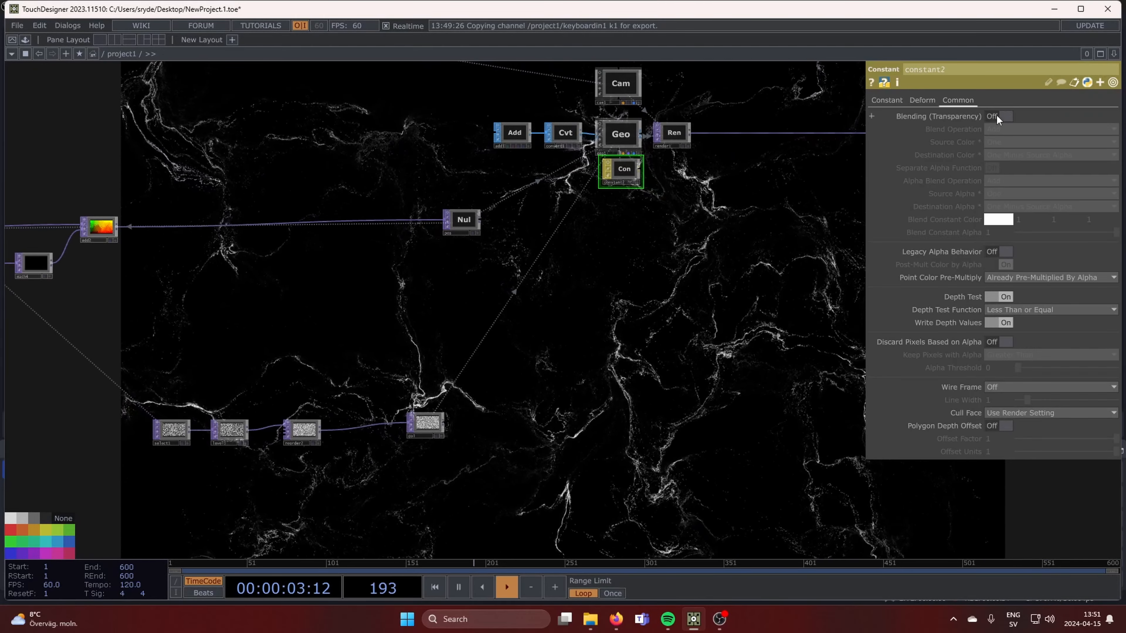
left_click_drag(424, 438, 608, 401)
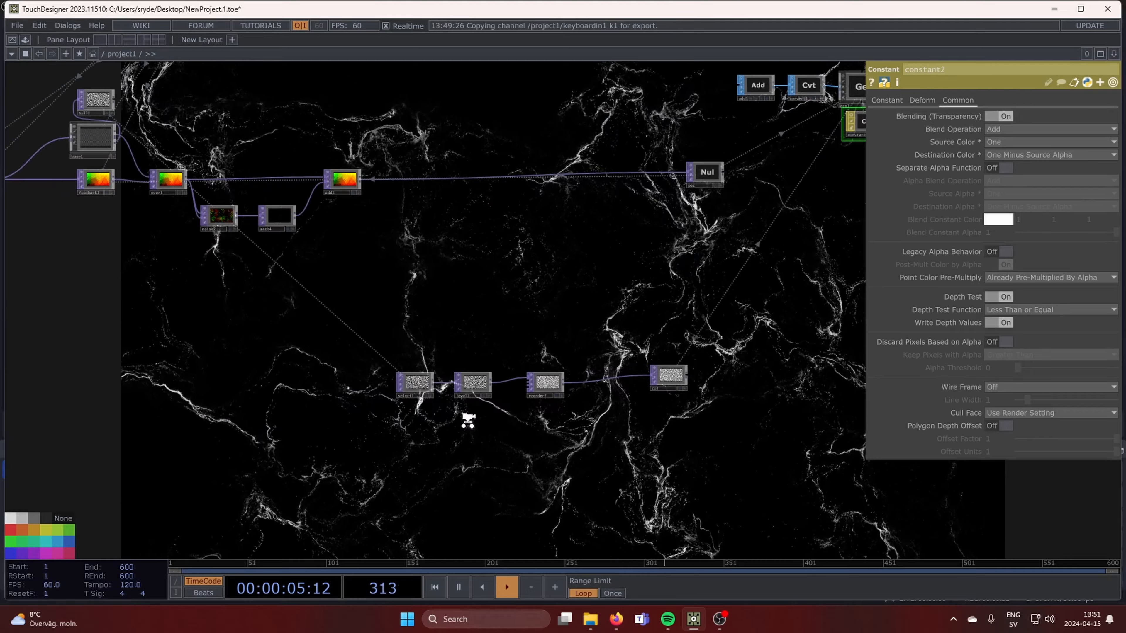
Set level1's Gamma 1 to 4 and line up the col Null with its node chain
left_click(484, 370)
middle_click_drag(989, 173, 1041, 155)
left_click_drag(799, 377, 470, 331)
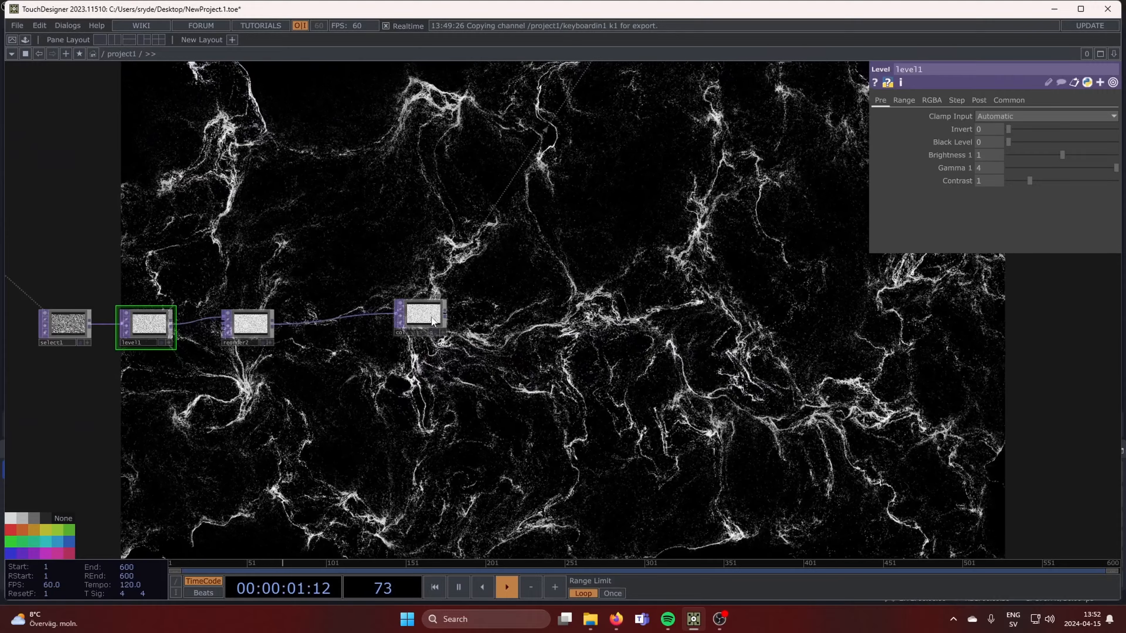
scroll(490, 280, "down", 2)
scroll(490, 281, "down", 3)
left_click_drag(490, 280, 472, 339)
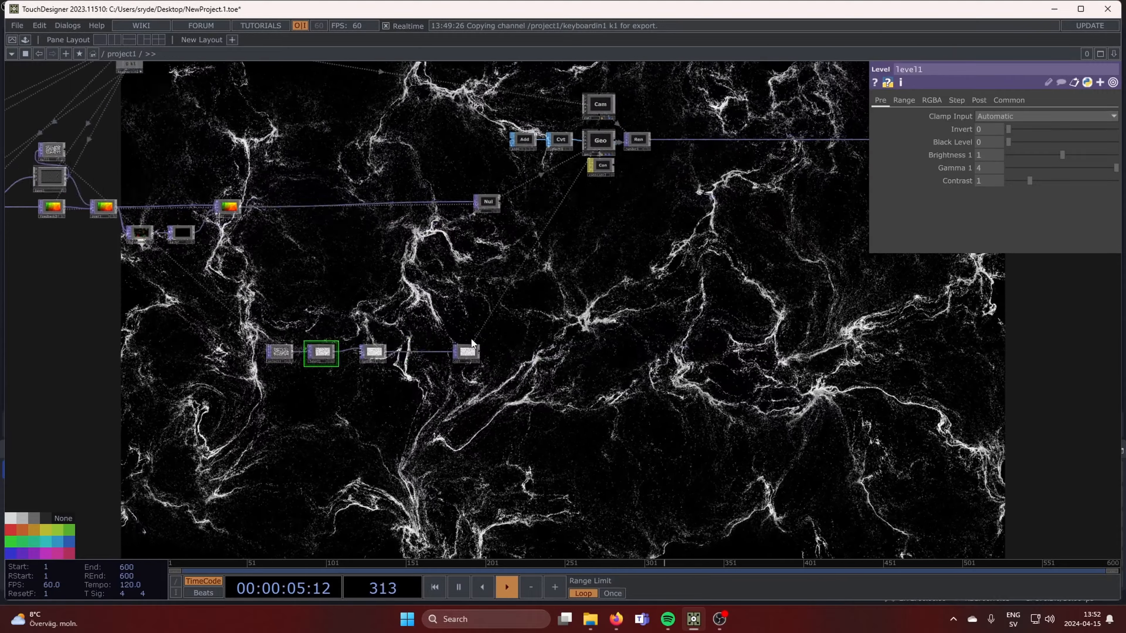
Insert a Point Transform TOP between add2 and the pos Null, and set its Z rotation to 0.1
scroll(470, 335, "up", 4)
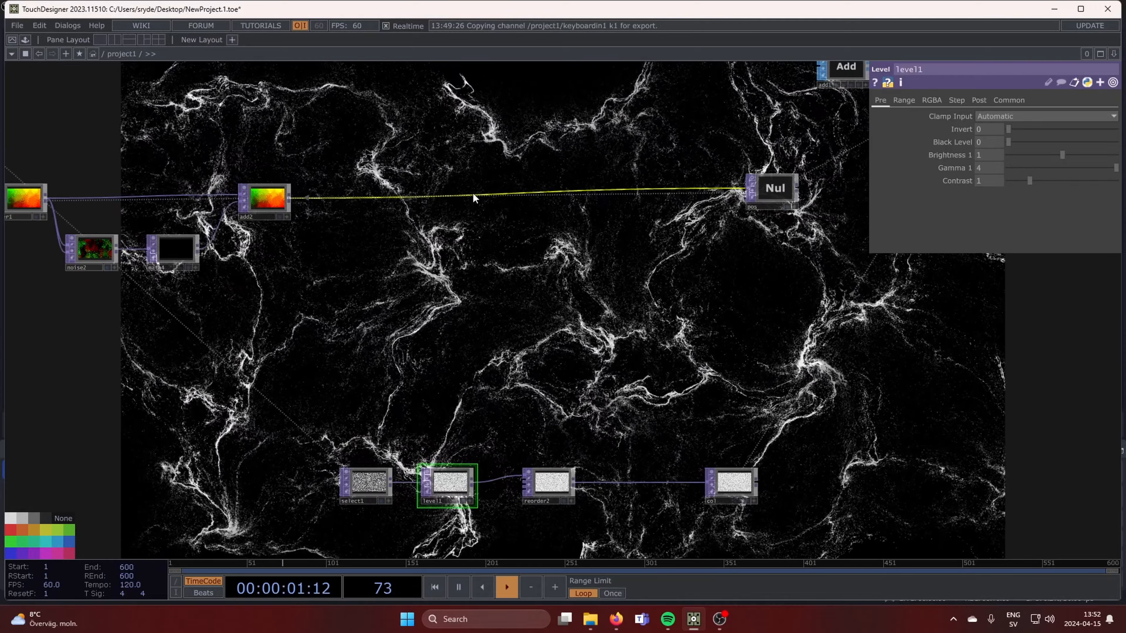
left_click(501, 182)
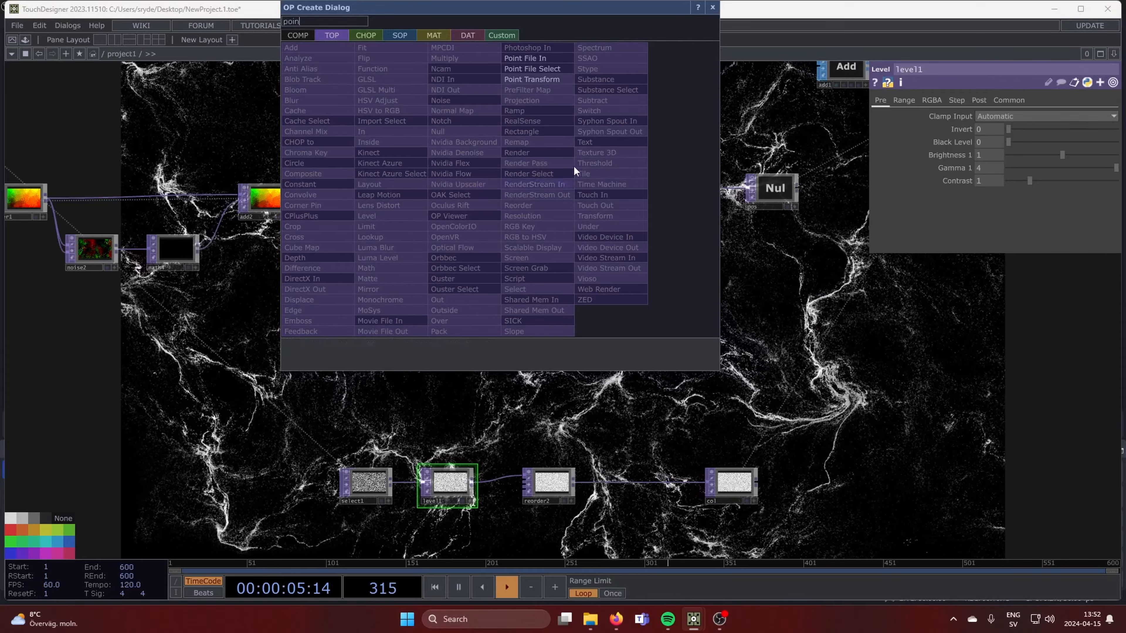
left_click(550, 96)
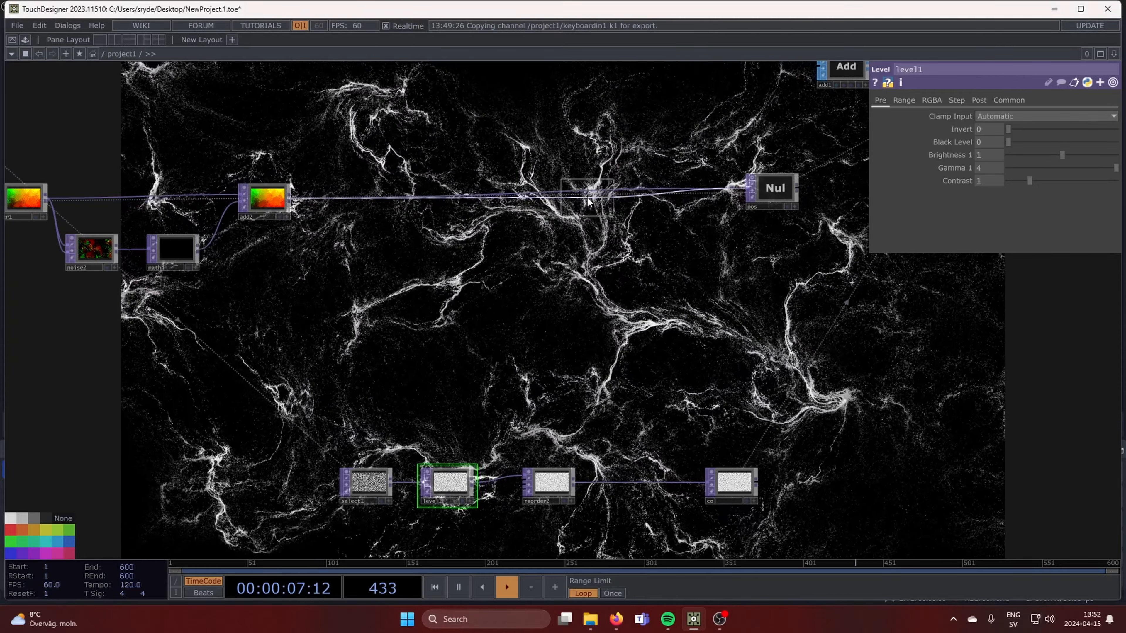
left_click(592, 195)
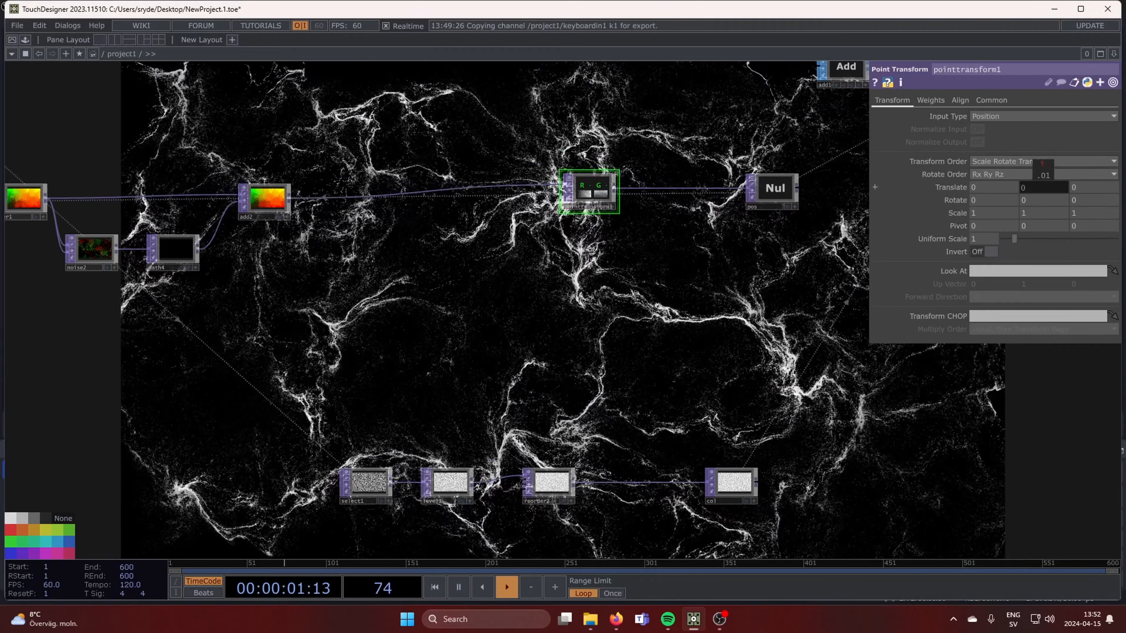
middle_click_drag(1038, 175, 1043, 175)
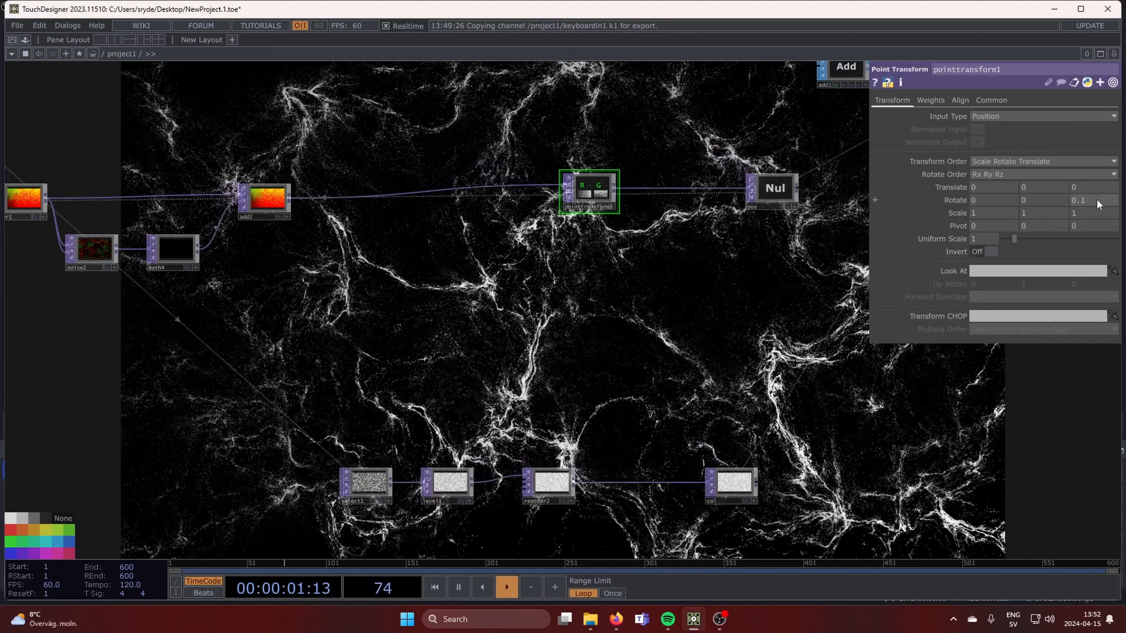
left_click_drag(681, 334, 696, 302)
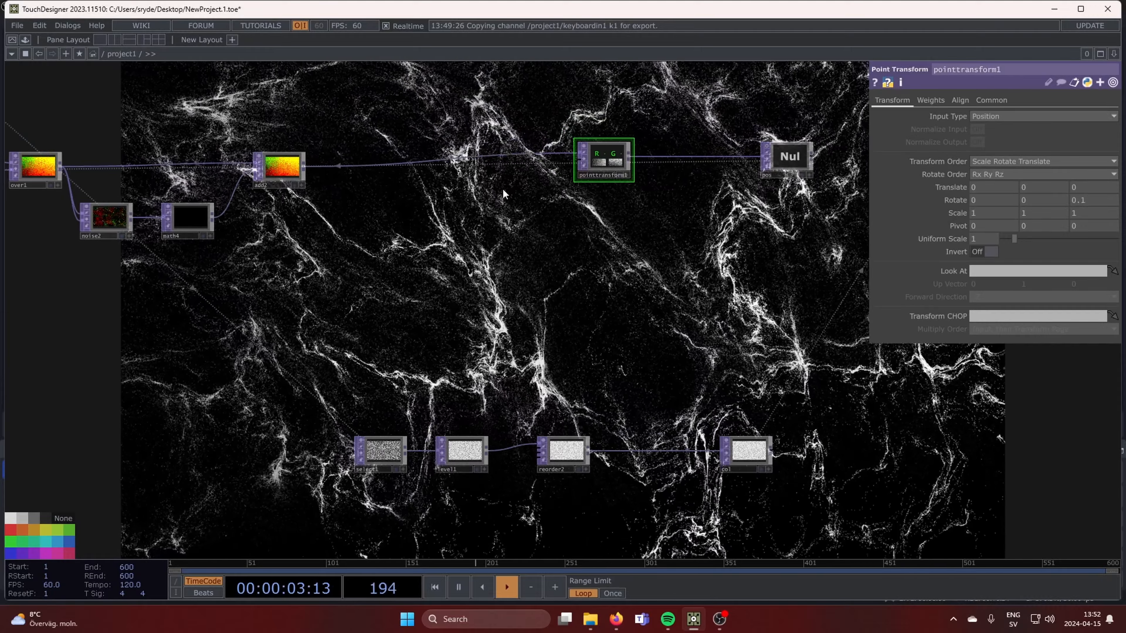
Reference math1's x channel in pointtransform1's X pivot and divide it by two: op('math1')['x']/2
left_click_drag(532, 257, 761, 473)
scroll(621, 312, "down", 6)
scroll(563, 291, "up", 2)
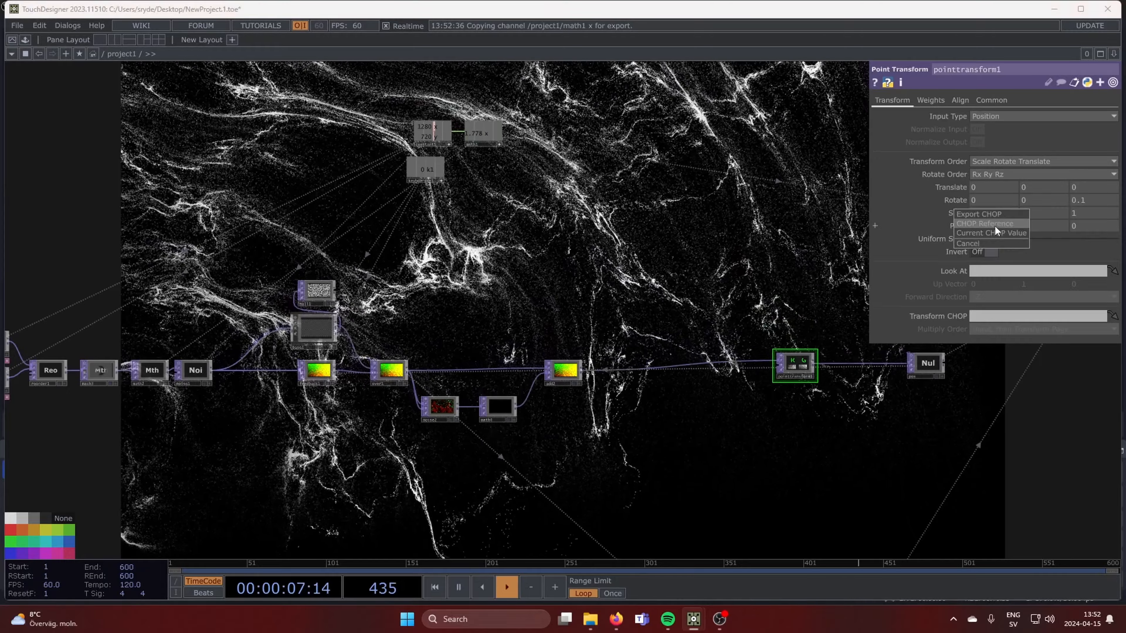
left_click(995, 224)
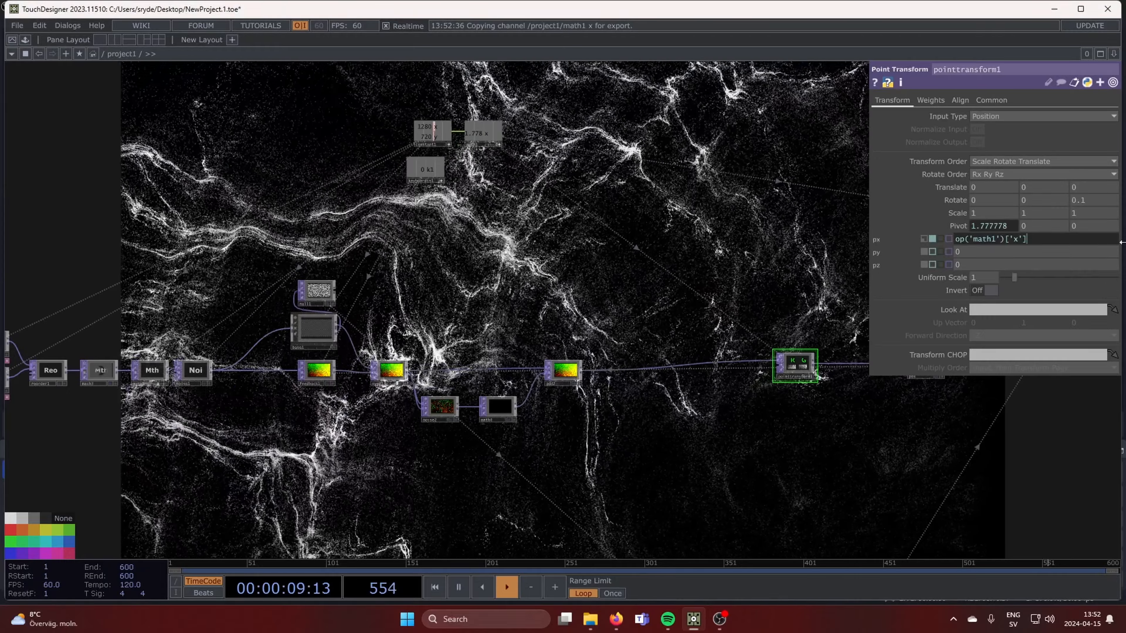
type("/2")
left_click(770, 280)
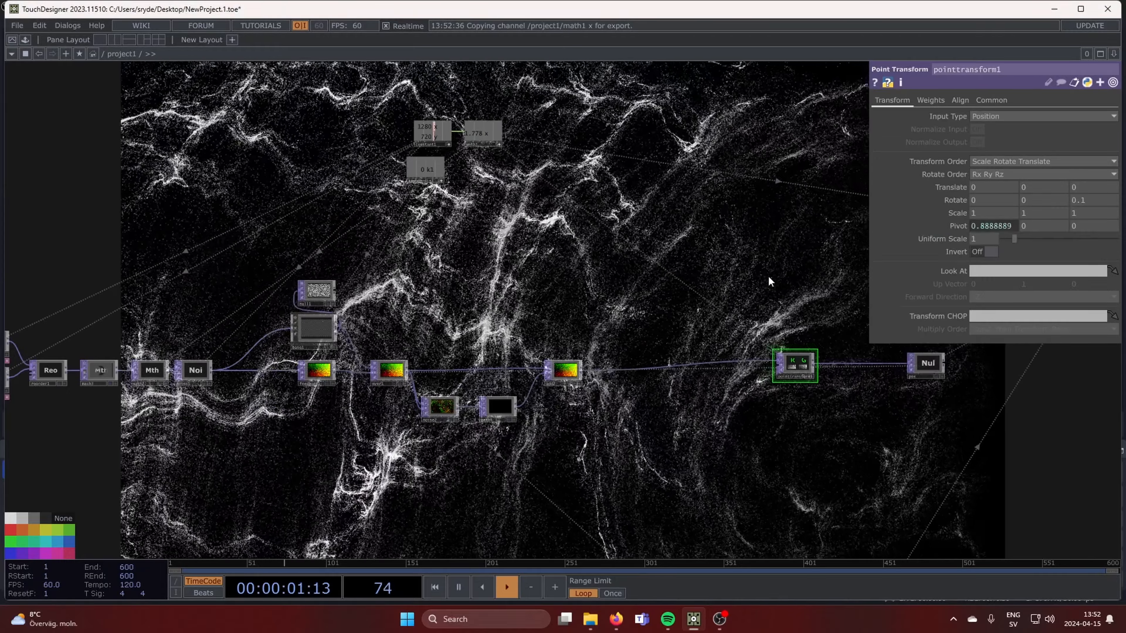
Adjust pointtransform1's Y pivot and look over the rotating particles with the parameters hidden
middle_click_drag(1041, 227, 1044, 209)
left_click_drag(782, 481, 713, 385)
key("p")
scroll(649, 349, "up", 2)
scroll(649, 349, "up", 3)
left_click_drag(761, 220, 806, 220)
left_click_drag(693, 299, 745, 316)
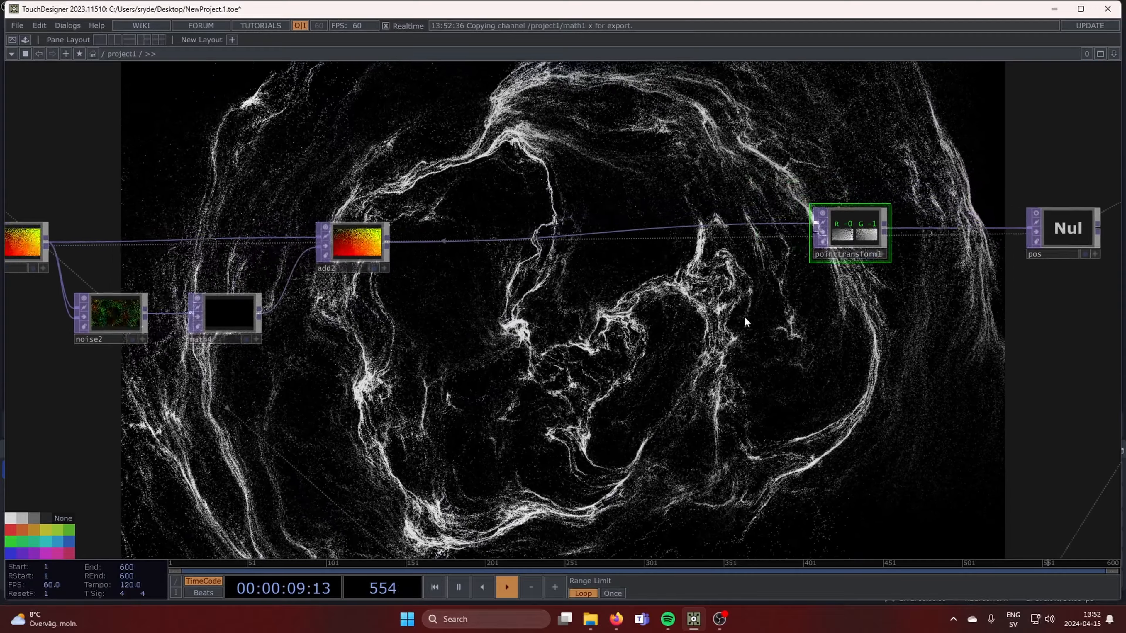
Branch a Ramp TOP off add2's output and show its parameters
scroll(665, 346, "down", 4)
left_click_drag(509, 326, 390, 309)
scroll(385, 309, "up", 4)
left_click_drag(452, 331, 389, 322)
key("Tab")
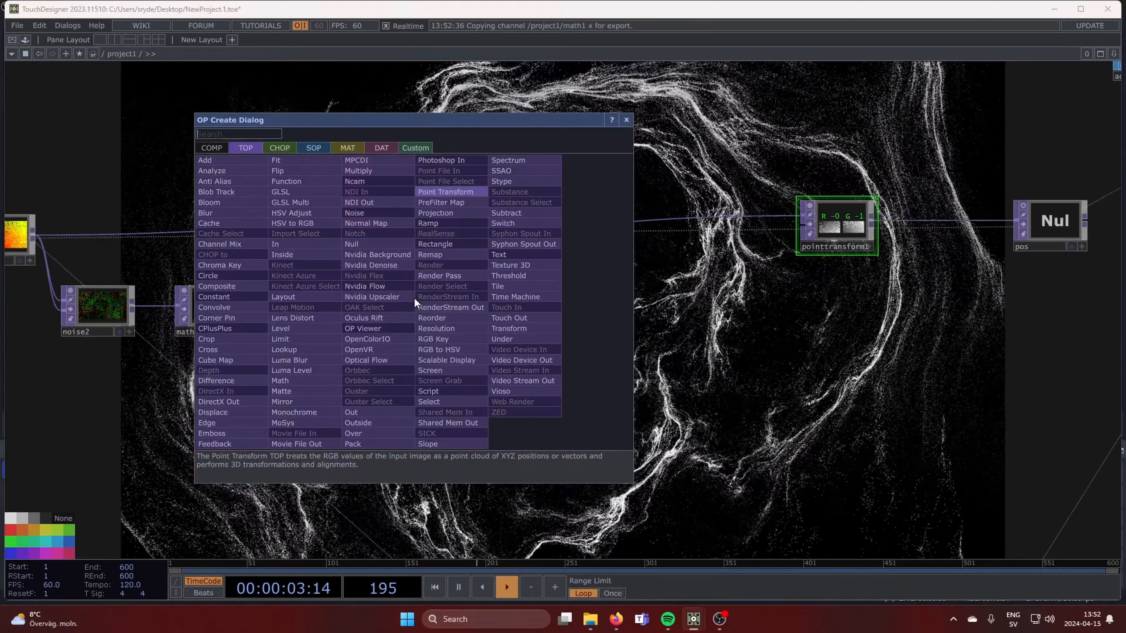
left_click(442, 223)
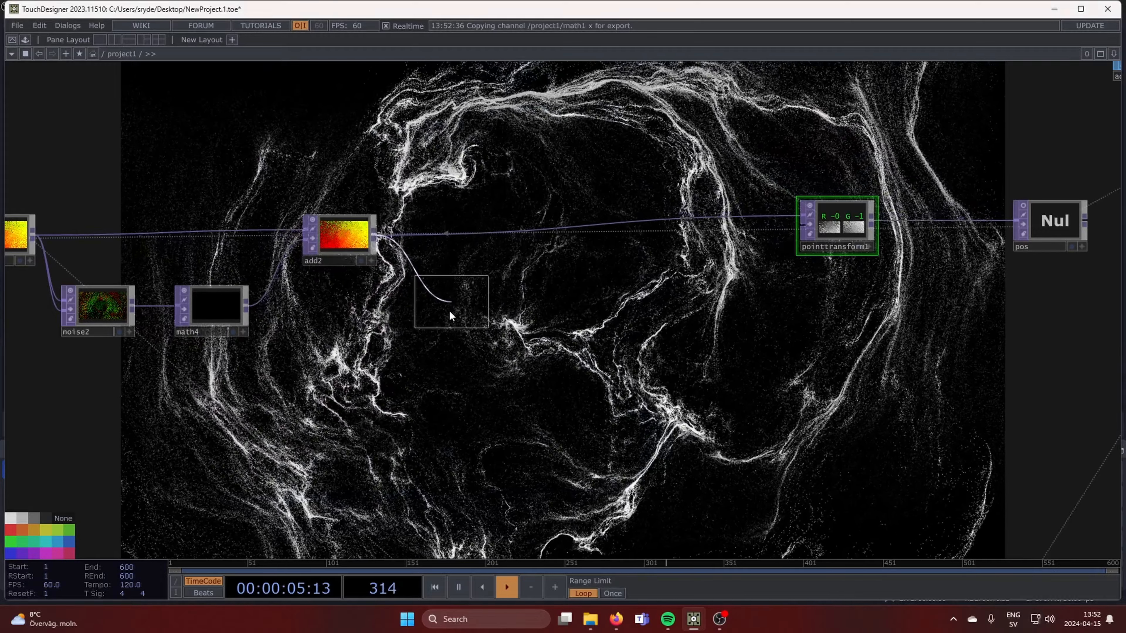
left_click(441, 332)
key("p")
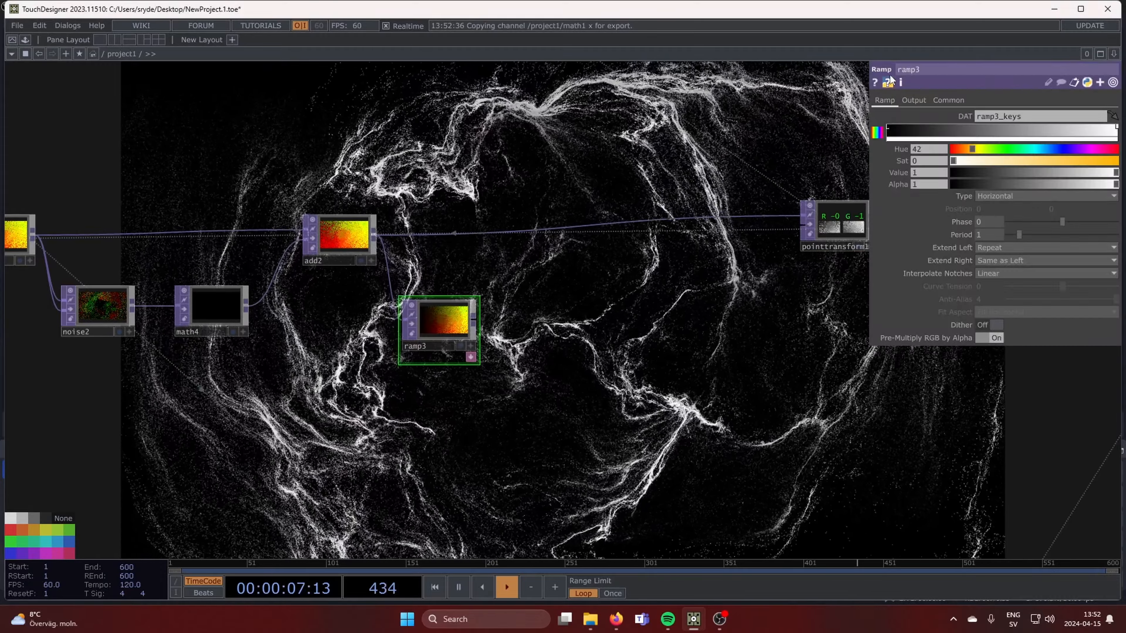
Change ramp3's Combine with Input option so the ramp stops compositing with add2's image
left_click(946, 101)
left_click(917, 99)
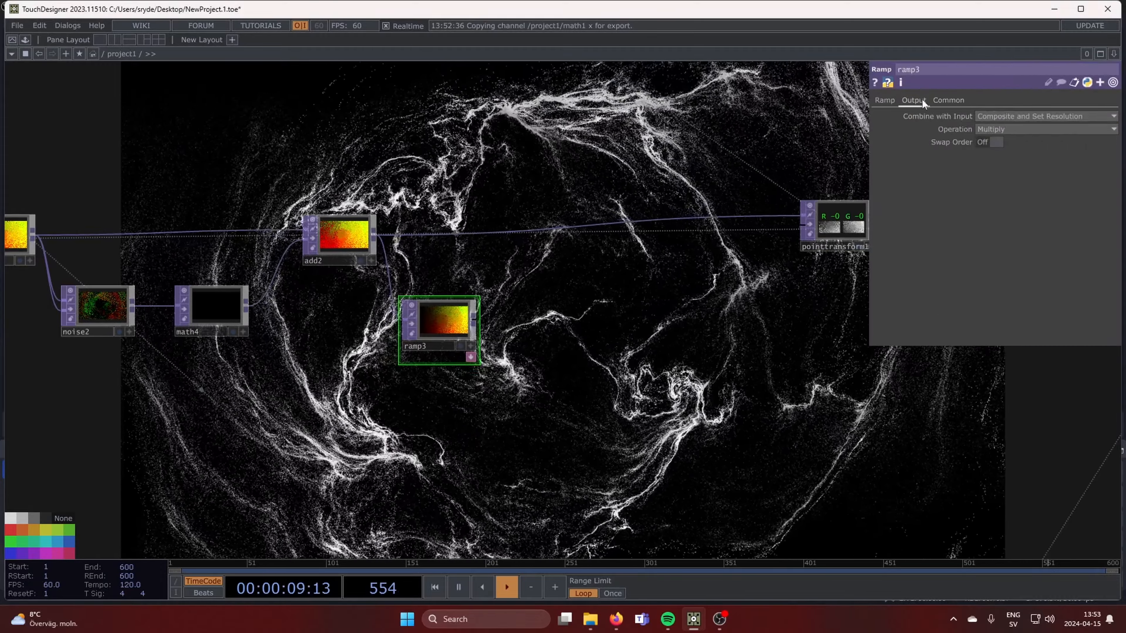
left_click(1007, 115)
left_click(1008, 128)
left_click(884, 100)
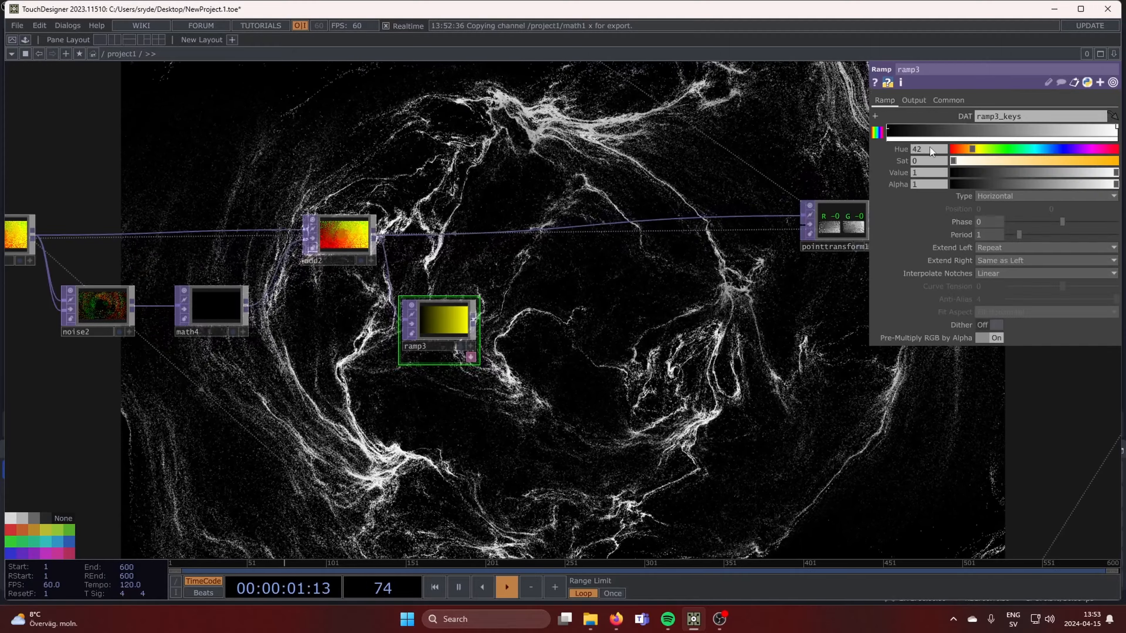
Set ramp3's Type to Circular and Interpolate Notches to Ease-in, Ease-out
left_click(996, 196)
left_click(1001, 247)
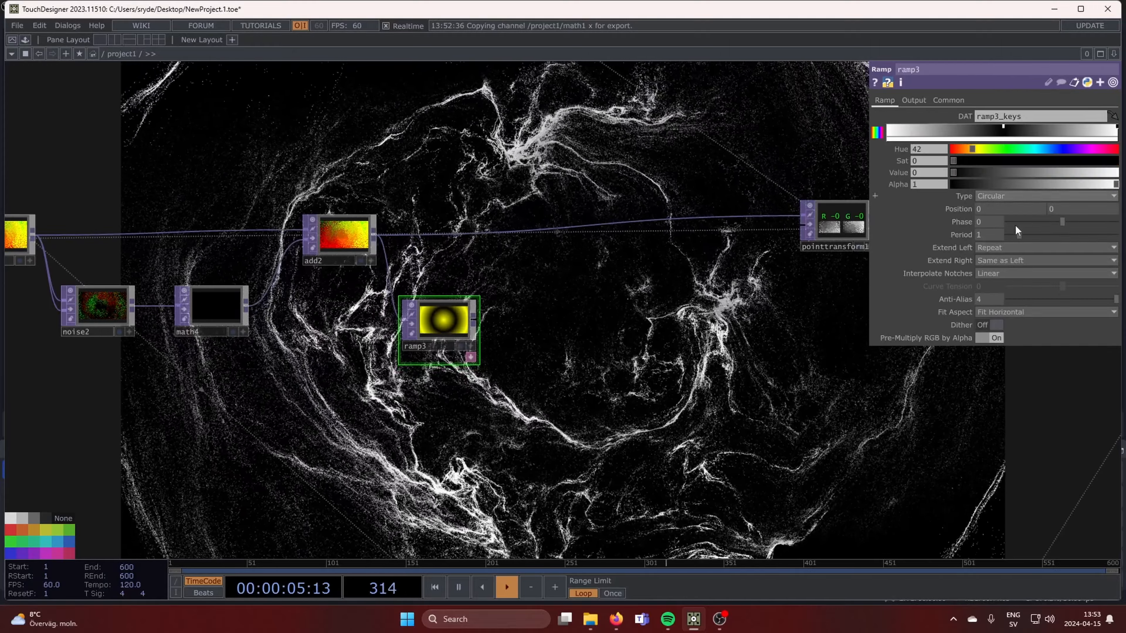
left_click(1009, 308)
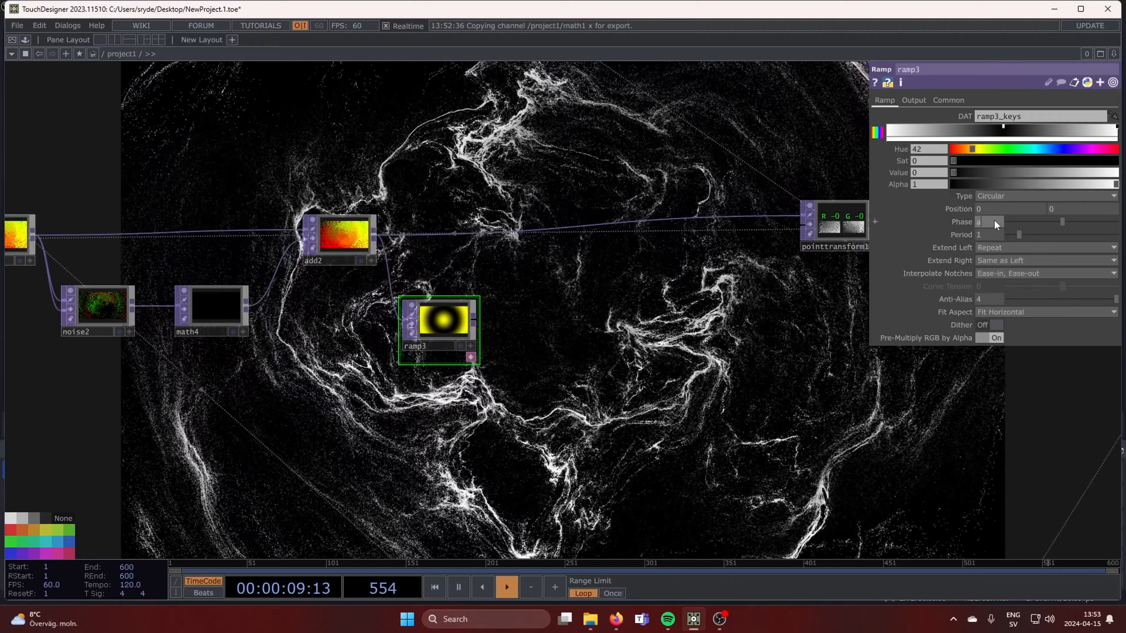
Animate ramp3's Phase with the expression absTime.seconds*0.05 and check the moving rings
type("absTime.se")
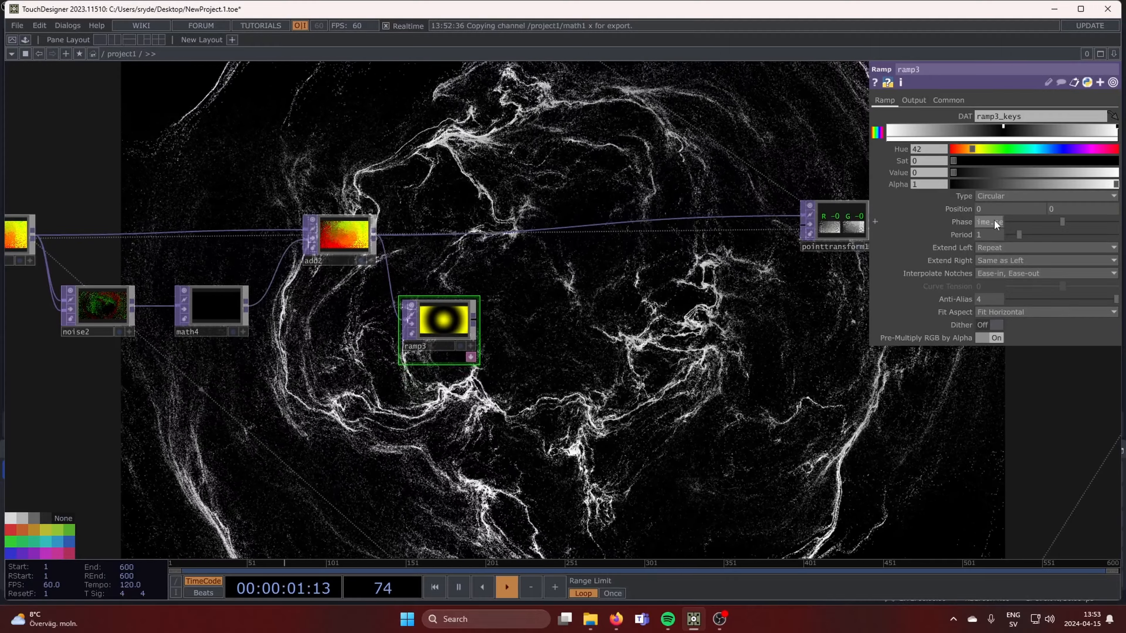
type("conds*0.")
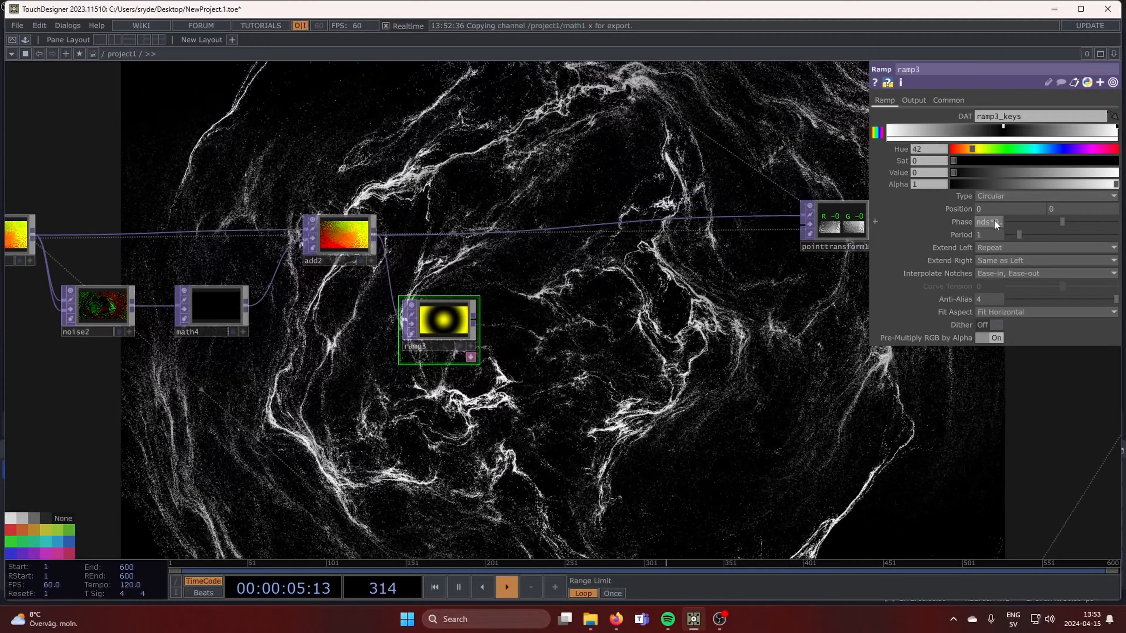
type("05")
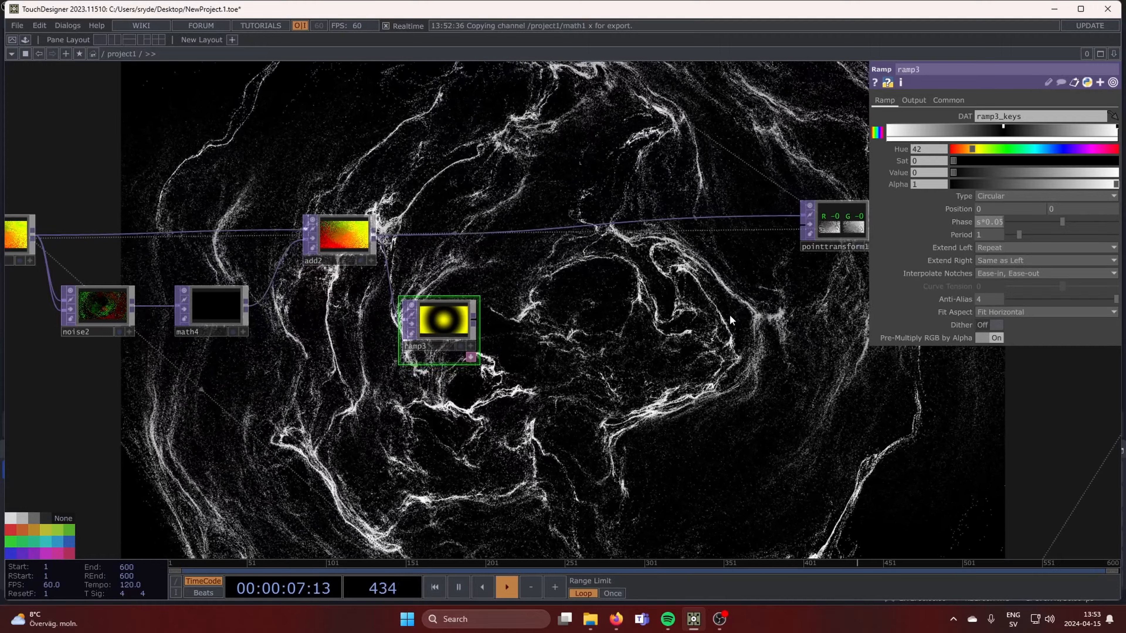
key("Return")
scroll(440, 324, "up", 6)
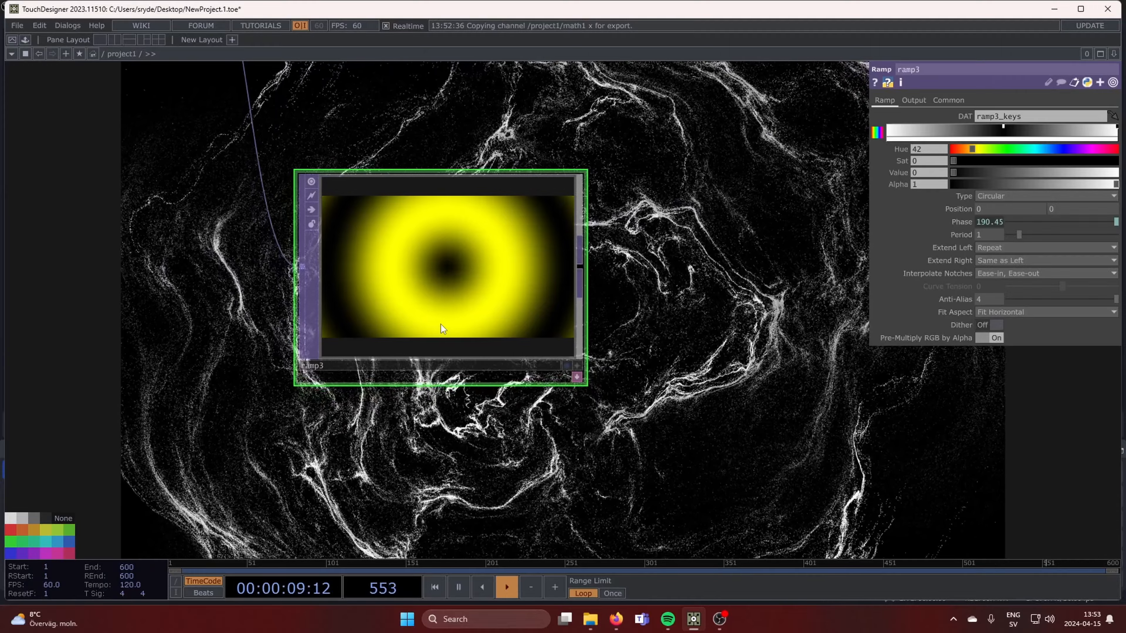
scroll(440, 324, "down", 4)
scroll(440, 323, "down", 5)
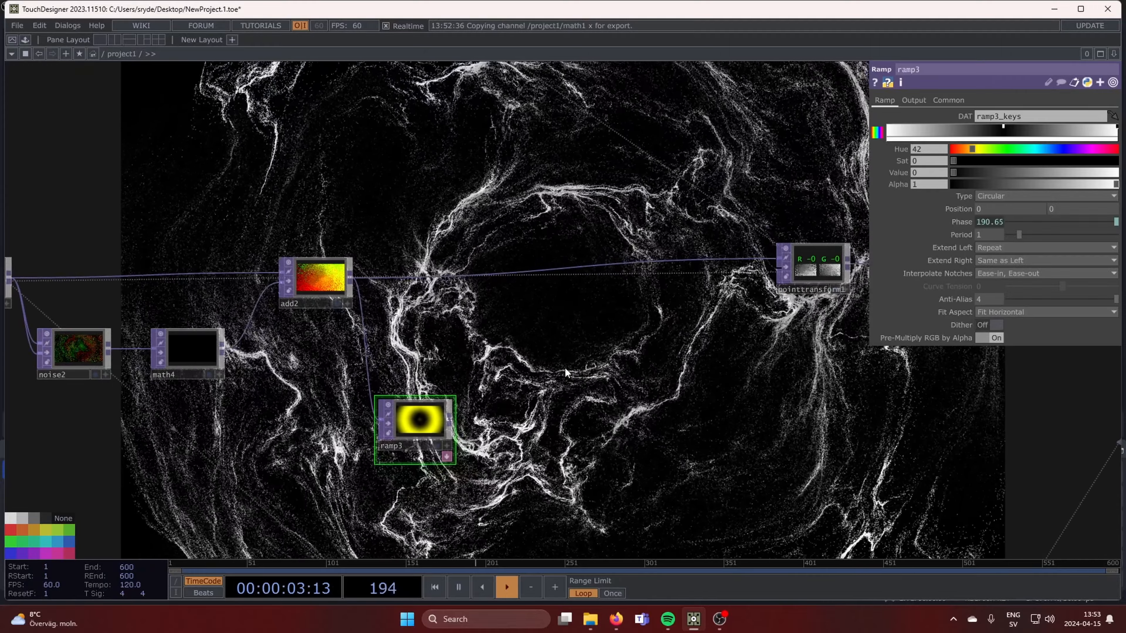
Add a Remap TOP fed by add2 and connect ramp3 to its second input
key("Tab")
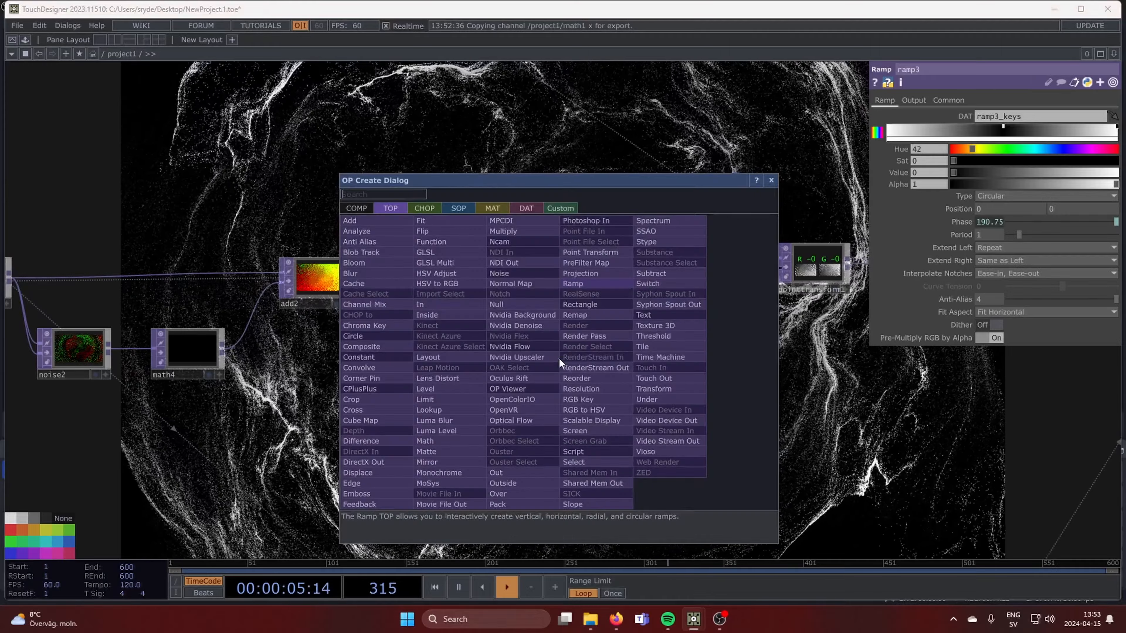
left_click(608, 315)
left_click(619, 375)
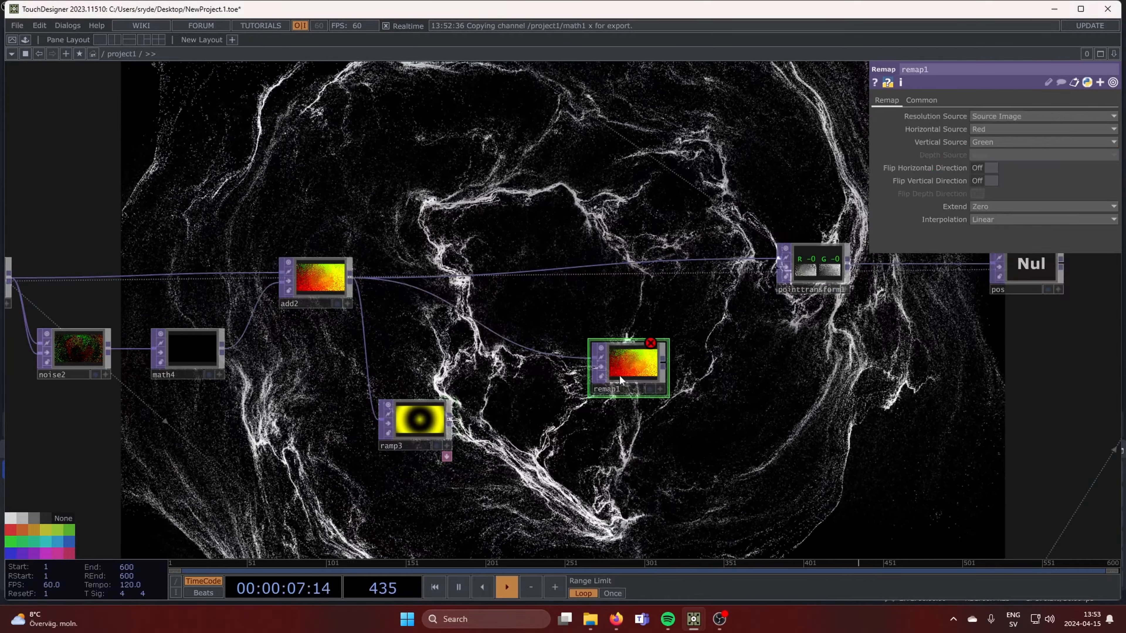
left_click(449, 419)
left_click(591, 368)
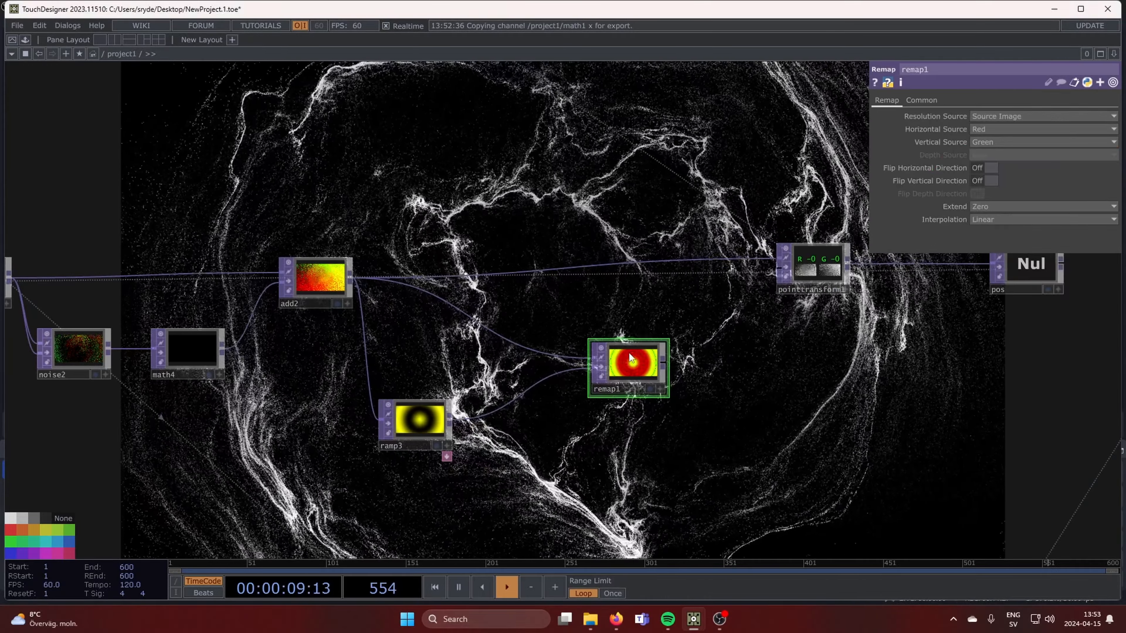
Insert a Math TOP on the wire between add2 and remap1
right_click(459, 310)
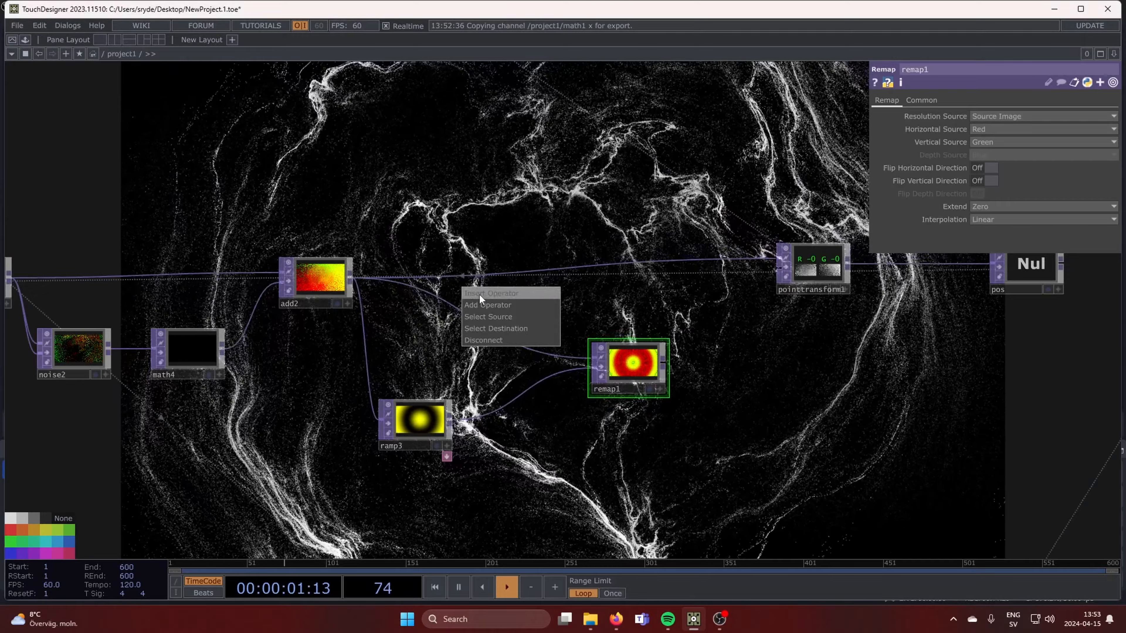
left_click(479, 293)
type("math")
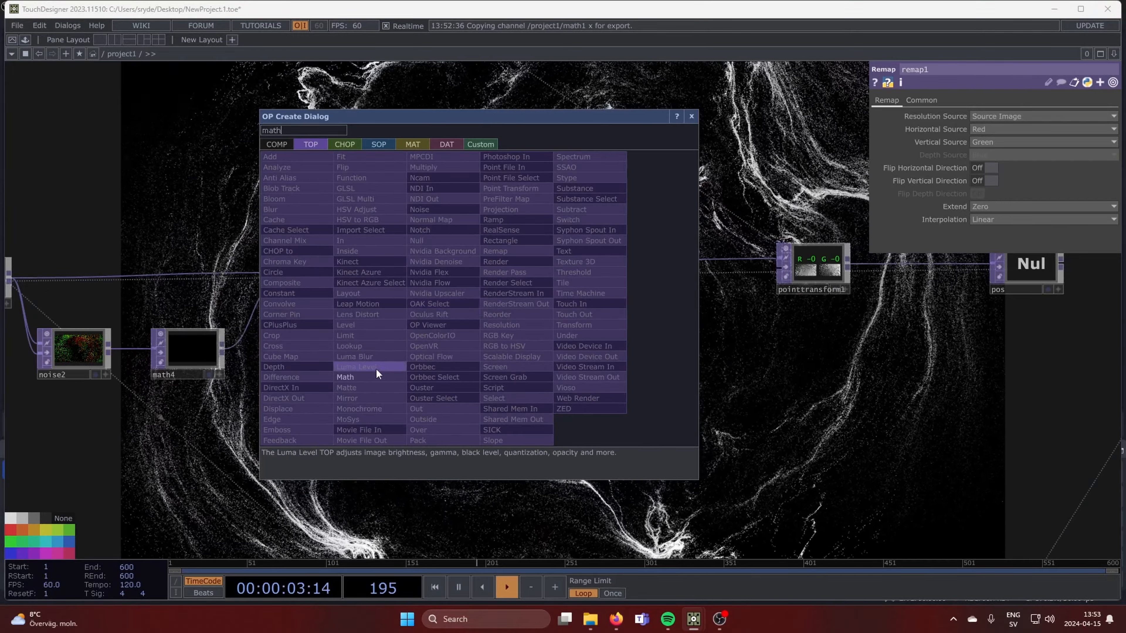
left_click(378, 375)
left_click(459, 346)
scroll(592, 362, "up", 3)
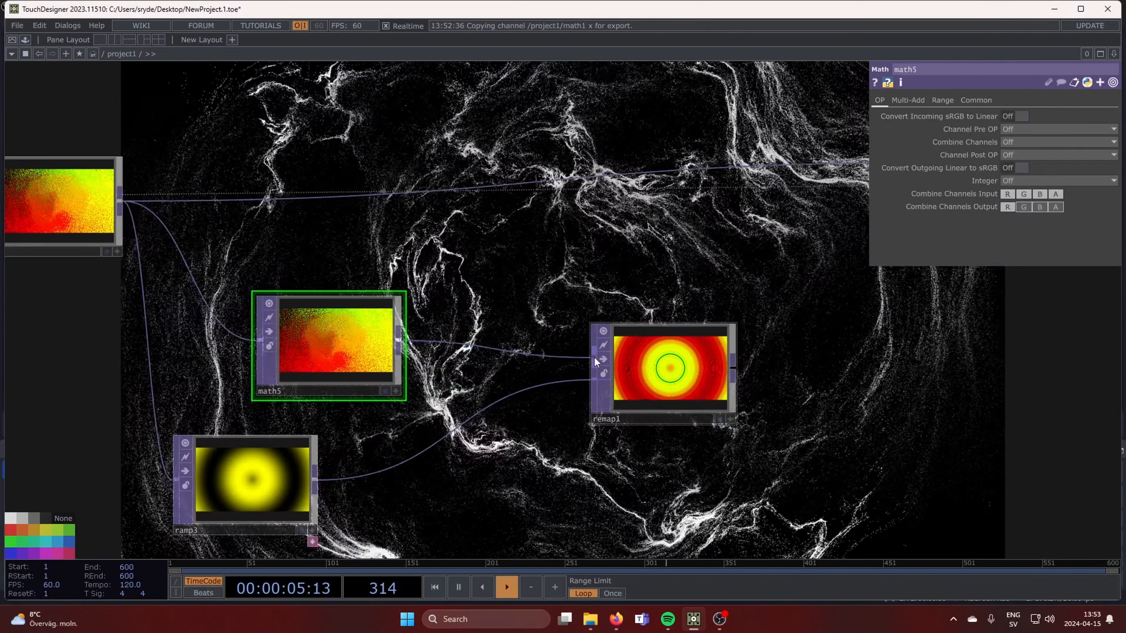
Swap remap1's inputs so ramp3 is the source image and math5 supplies the remap coordinates
left_click_drag(595, 379, 595, 380)
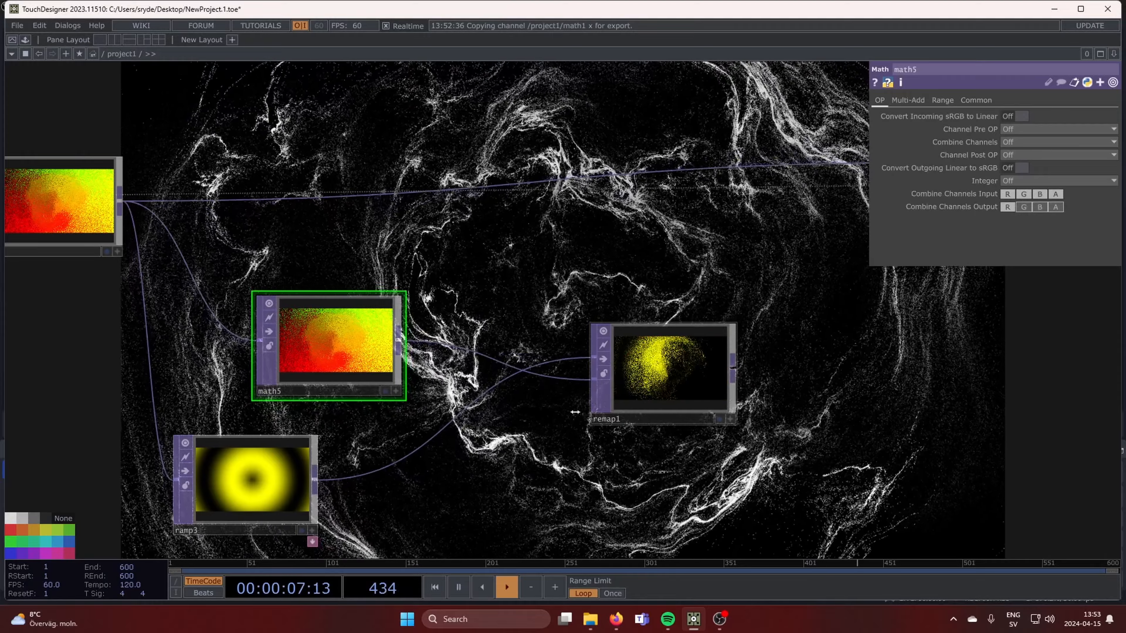
left_click_drag(568, 418, 689, 410)
scroll(478, 344, "down", 1)
scroll(478, 345, "down", 3)
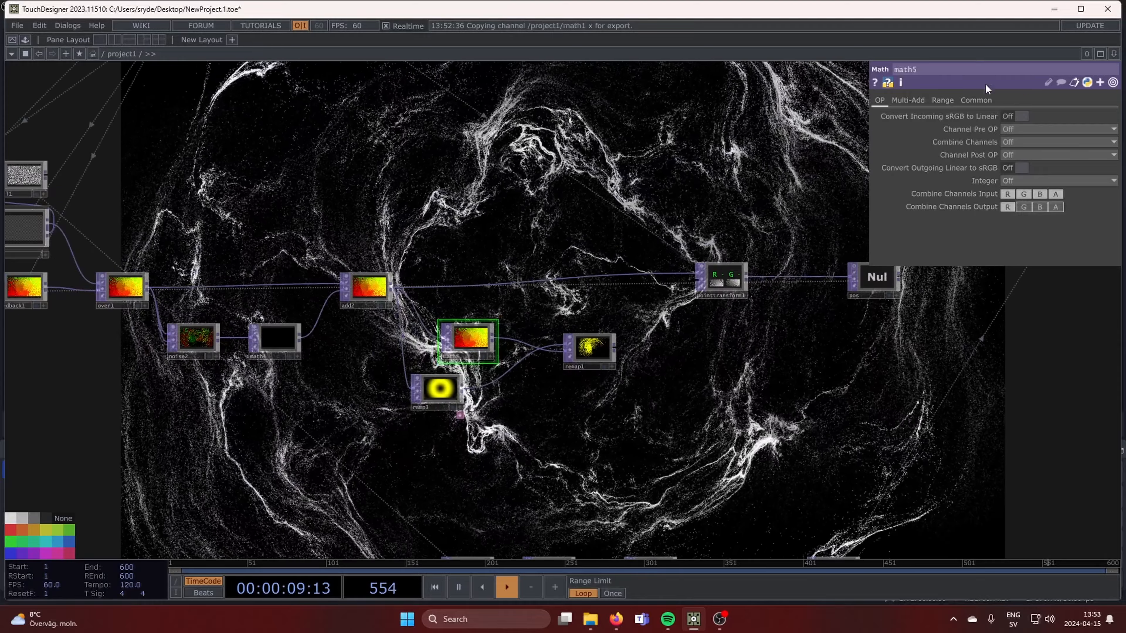
Set the upper value of math5's From Range R to a CHOP reference of math1's x channel
left_click(936, 101)
scroll(552, 172, "down", 3)
left_click_drag(391, 280, 468, 421)
scroll(518, 226, "up", 5)
scroll(518, 226, "down", 1)
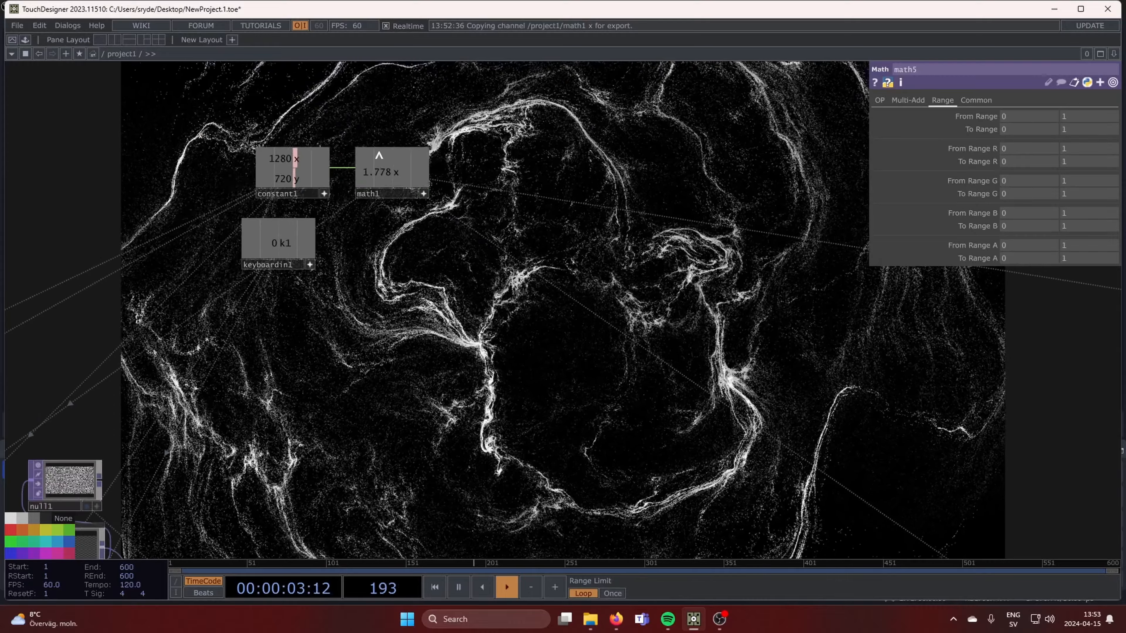
left_click_drag(390, 171, 1073, 150)
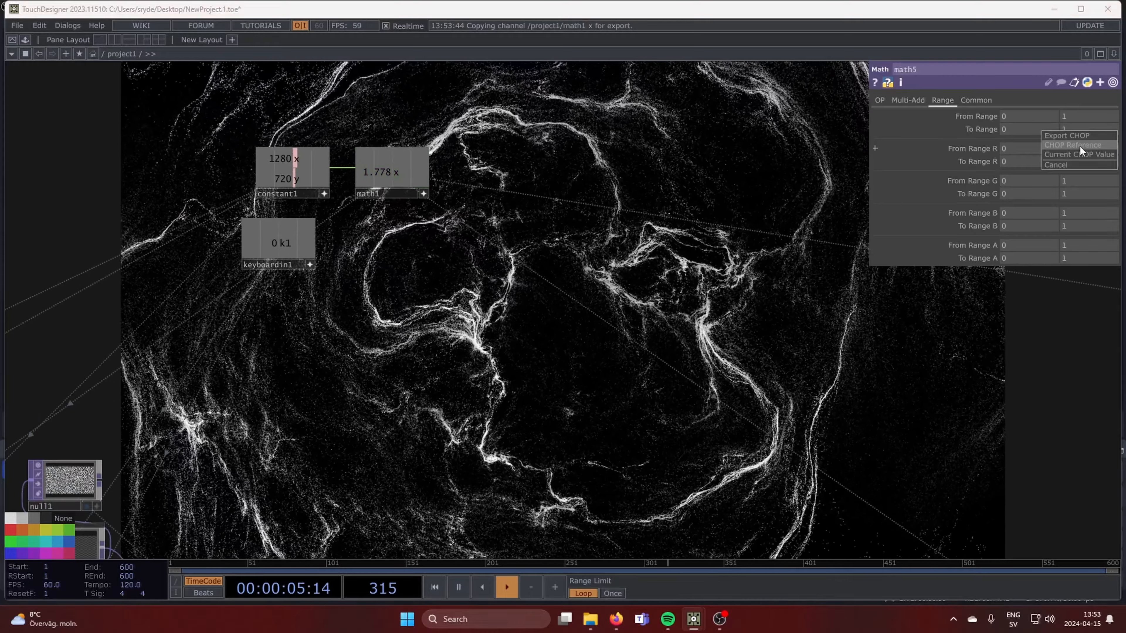
left_click(1080, 147)
Connect remap1's output to the second input of pointtransform1
left_click_drag(869, 298, 686, 205)
middle_click_drag(686, 205, 778, 362)
scroll(552, 359, "up", 10)
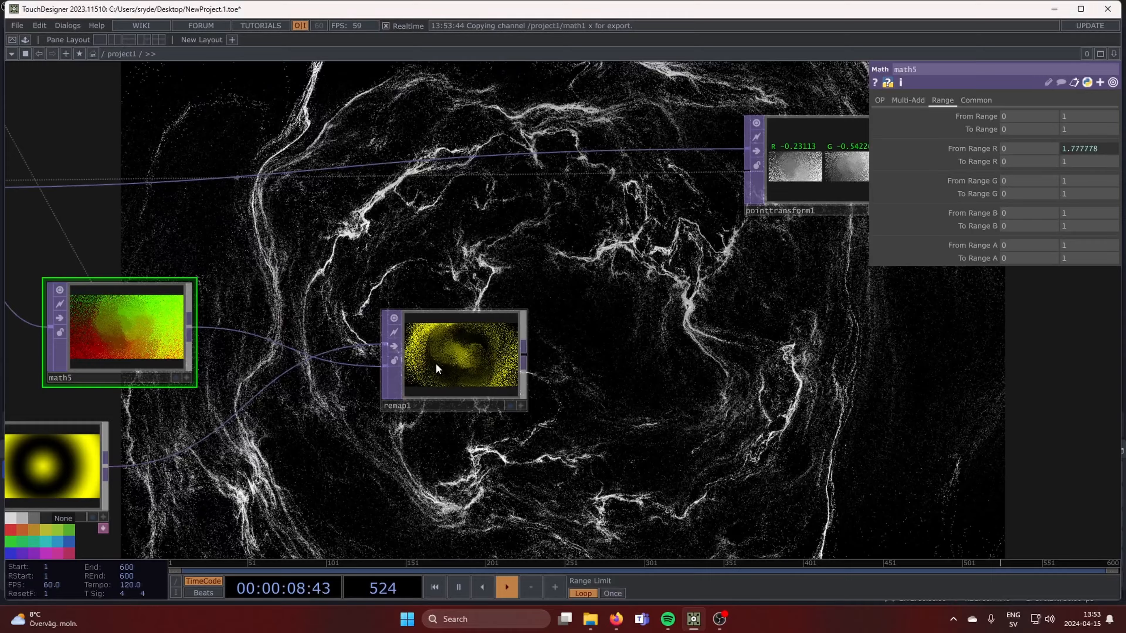
left_click_drag(700, 373, 796, 394)
left_click_drag(619, 377, 816, 205)
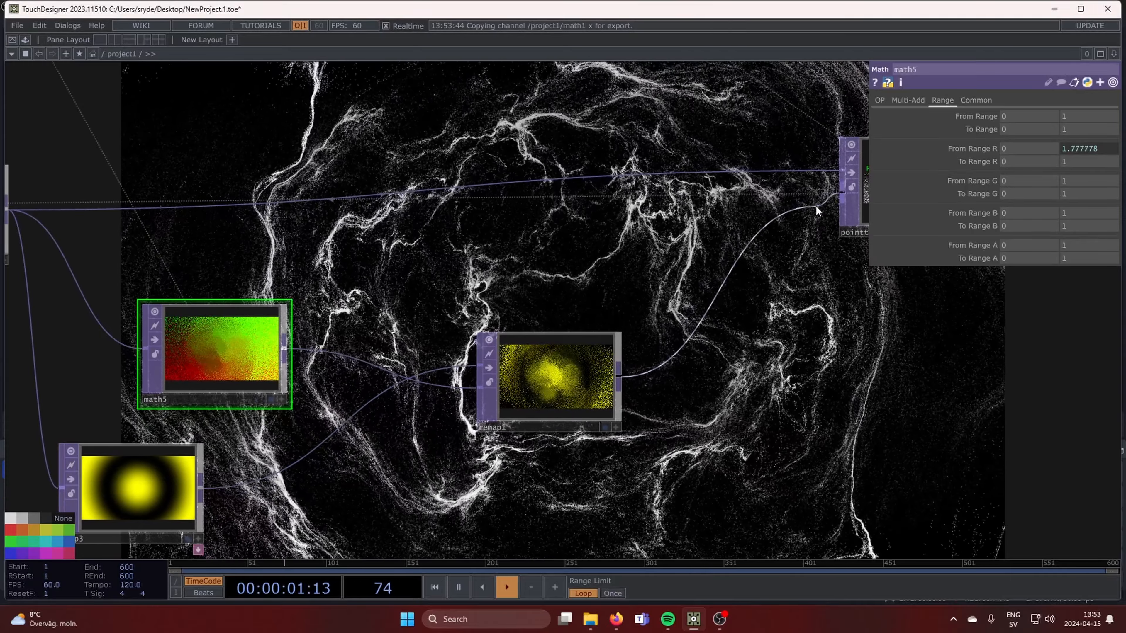
scroll(665, 310, "down", 10)
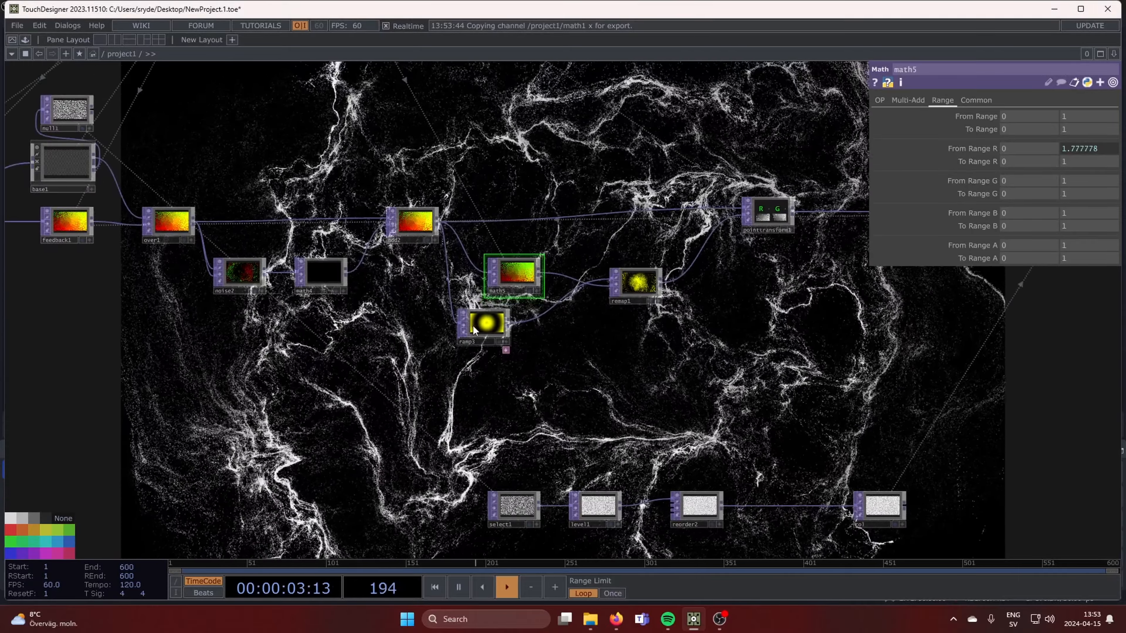
Insert a Math TOP on the wire between ramp3 and remap1 and adjust the new node's To Range
left_click_drag(505, 344, 455, 372)
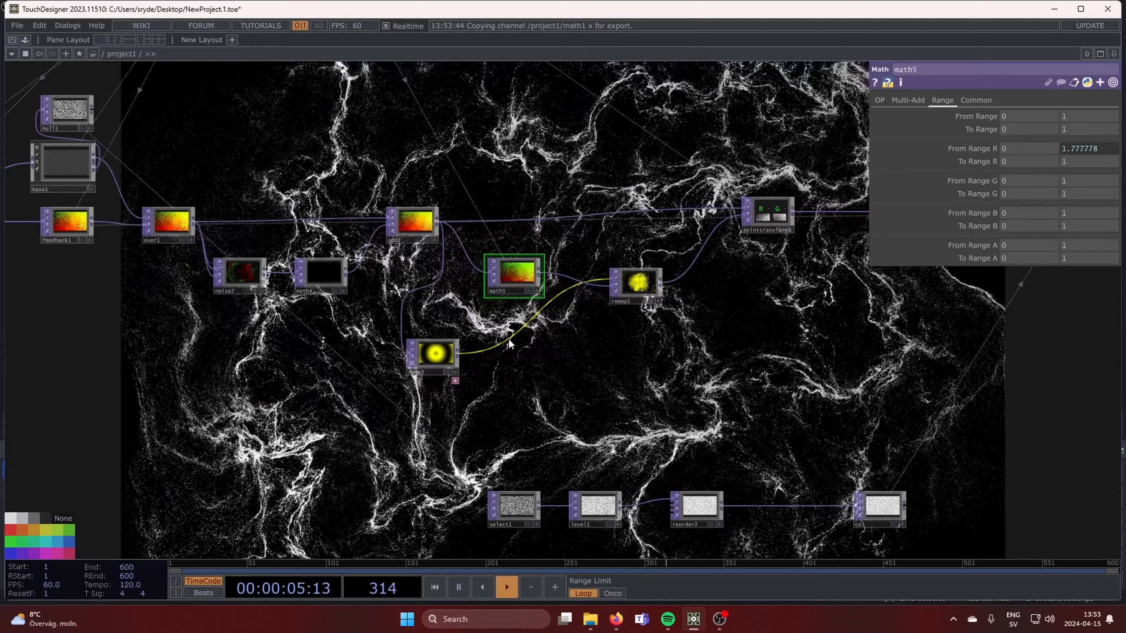
right_click(508, 338)
left_click(538, 323)
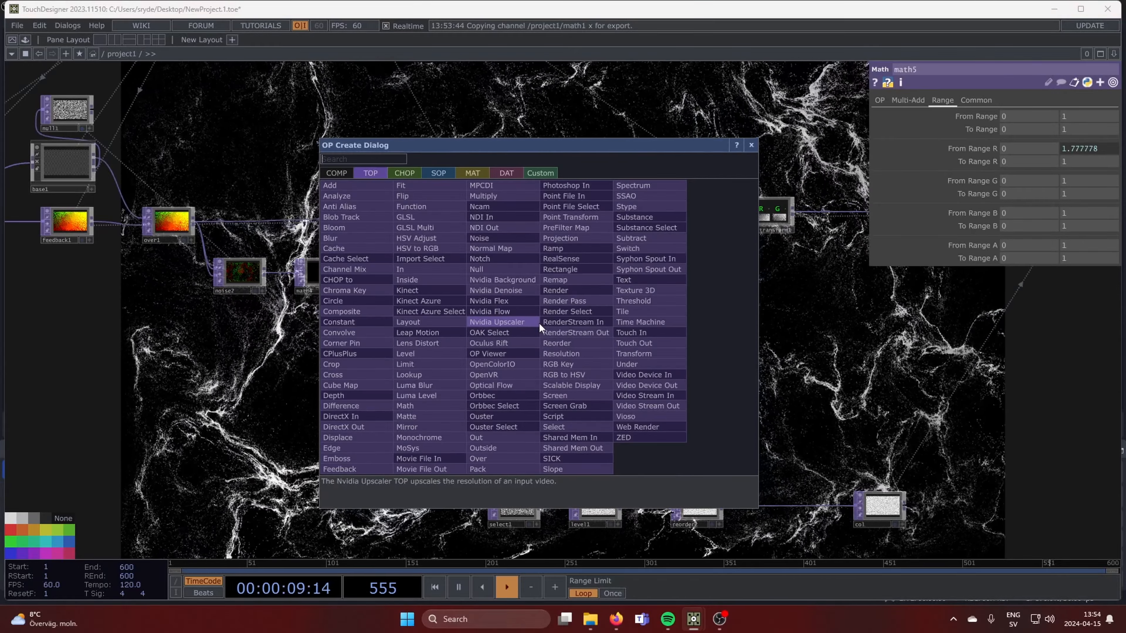
type("math")
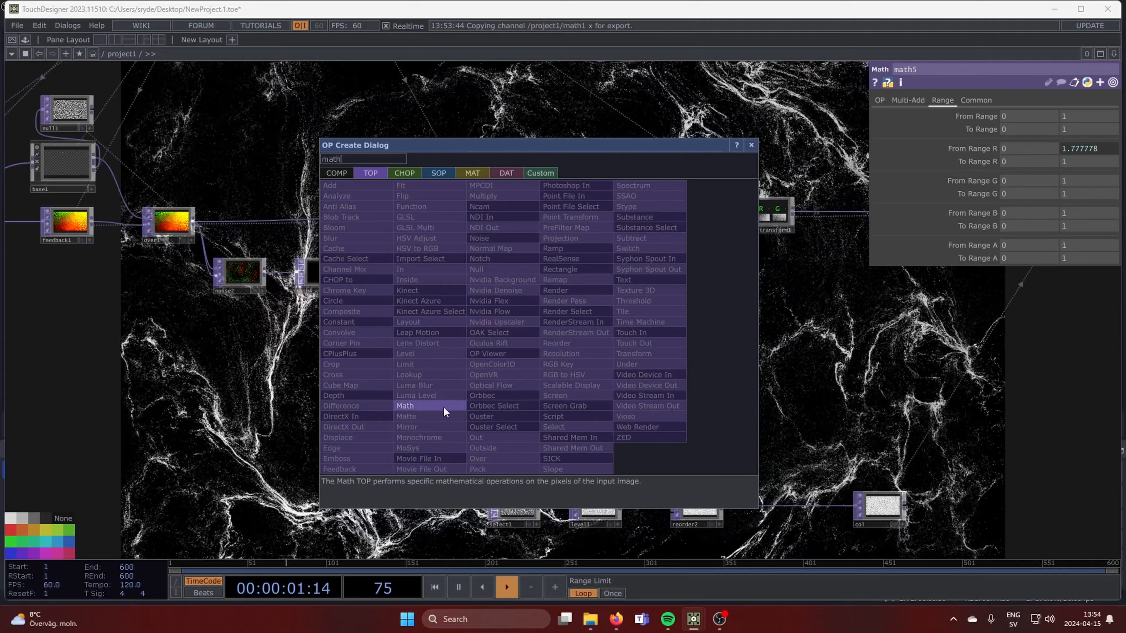
left_click(443, 406)
left_click(499, 358)
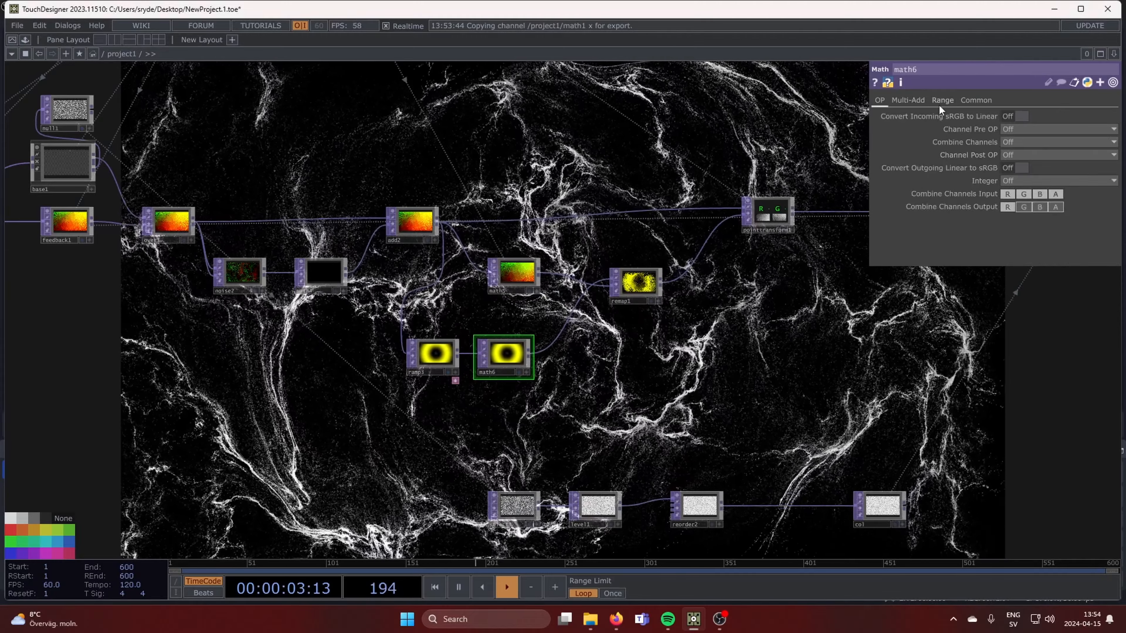
left_click(942, 100)
mouse_move(1013, 132)
middle_mouse_down()
mouse_move(1004, 112)
mouse_move(1011, 129)
middle_mouse_up()
Set pointtransform1's Z rotation to 0.2 and its scale to 1.002 on all three axes
left_click(763, 212)
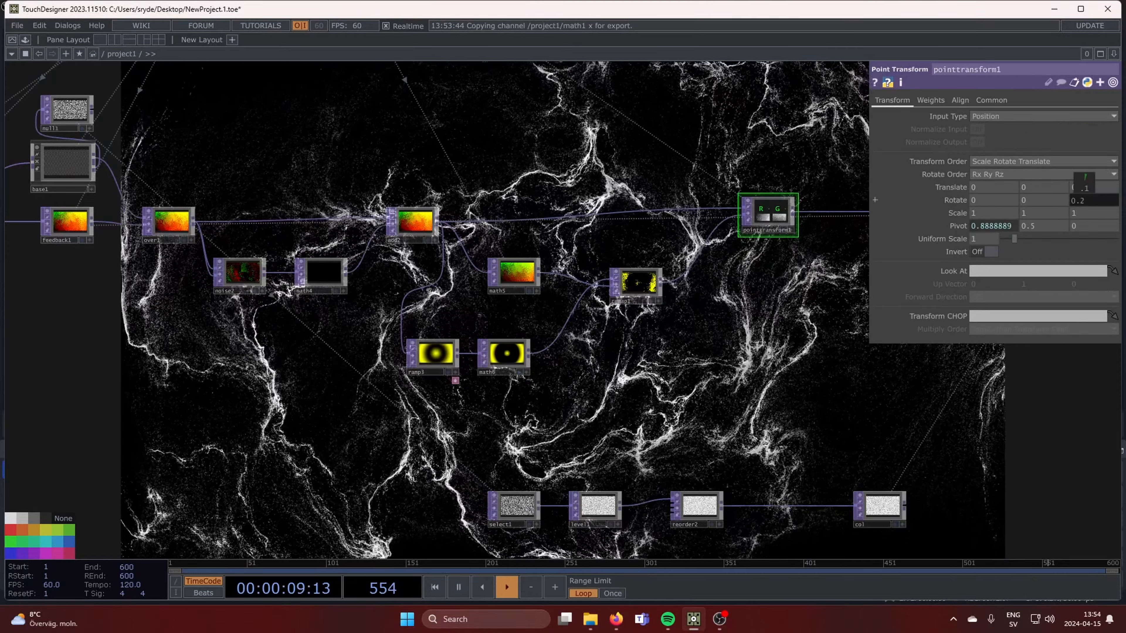
mouse_move(958, 226)
left_mouse_down()
mouse_move(969, 240)
mouse_move(958, 213)
left_mouse_up()
scroll(737, 285, "down", 4)
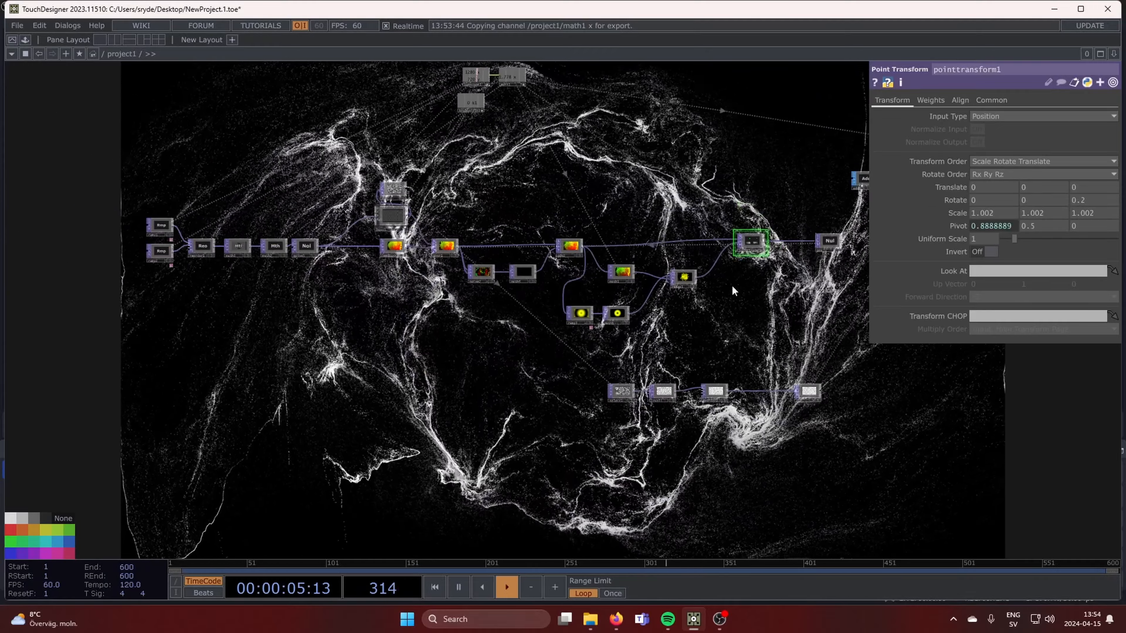
Set remap1's Extend mode to Hold
left_click_drag(686, 325, 358, 373)
scroll(306, 357, "up", 6)
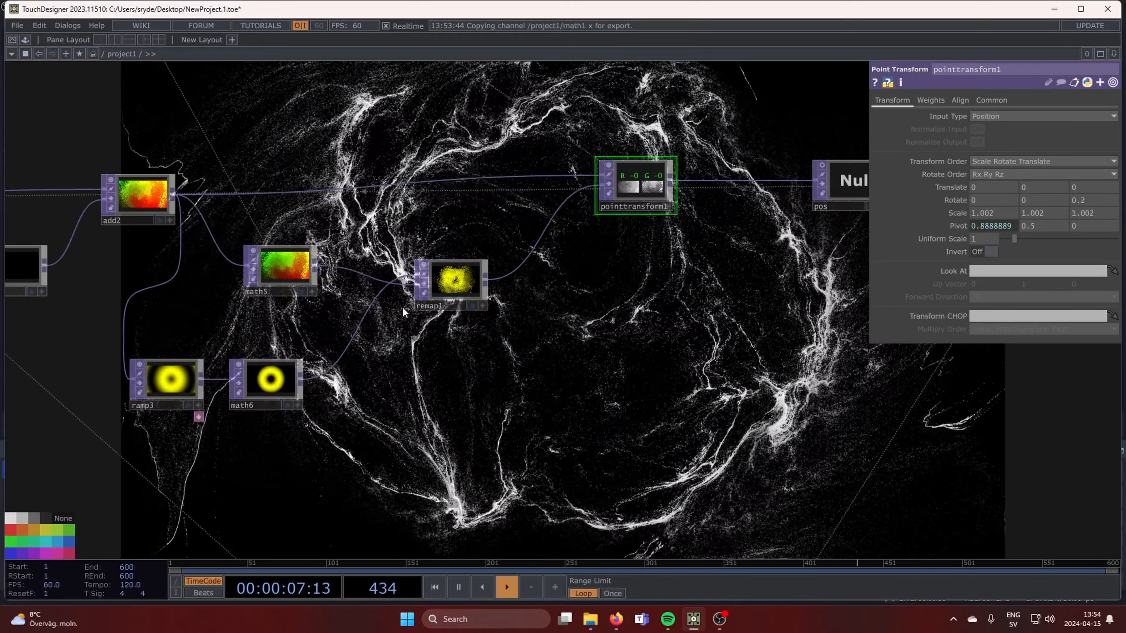
left_click(452, 279)
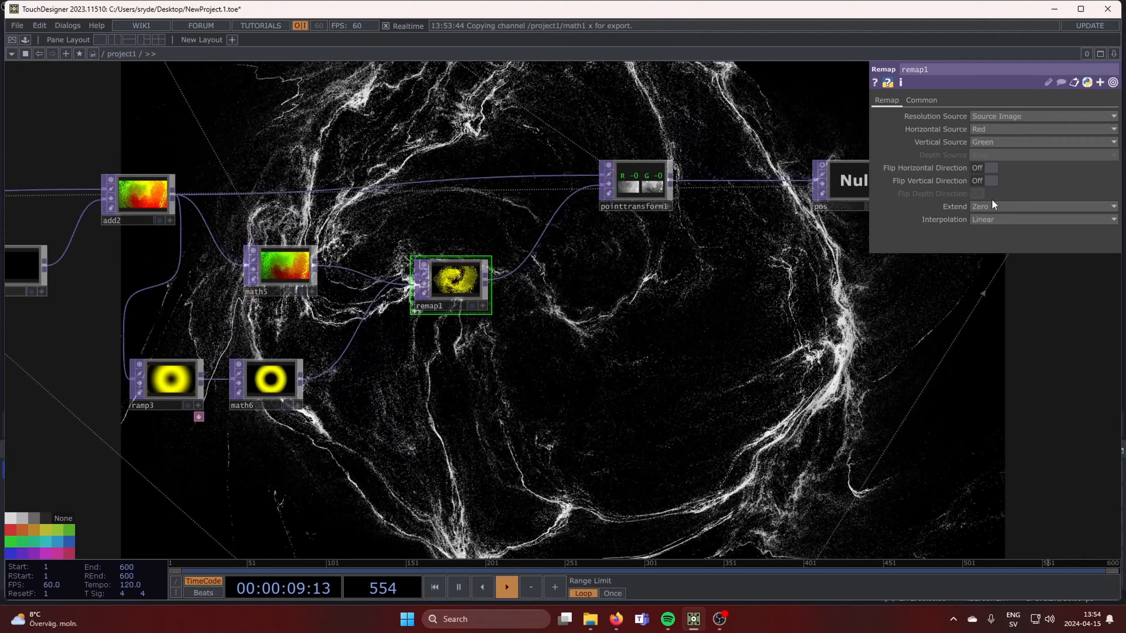
left_click(992, 206)
left_click(983, 220)
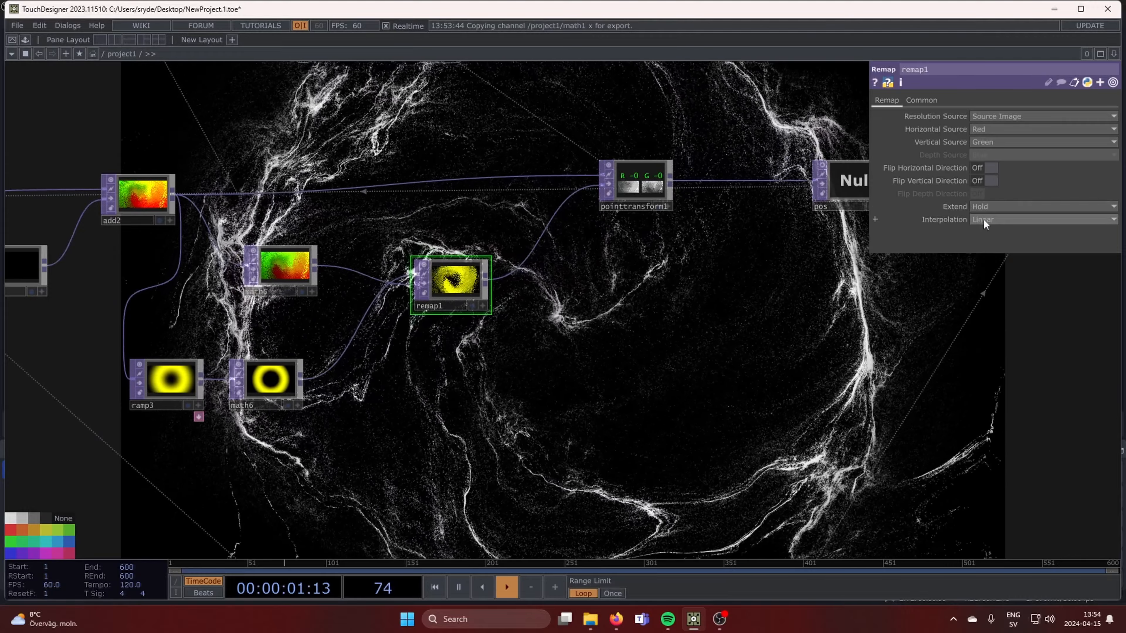
scroll(650, 331, "down", 2)
left_click_drag(660, 355, 556, 321)
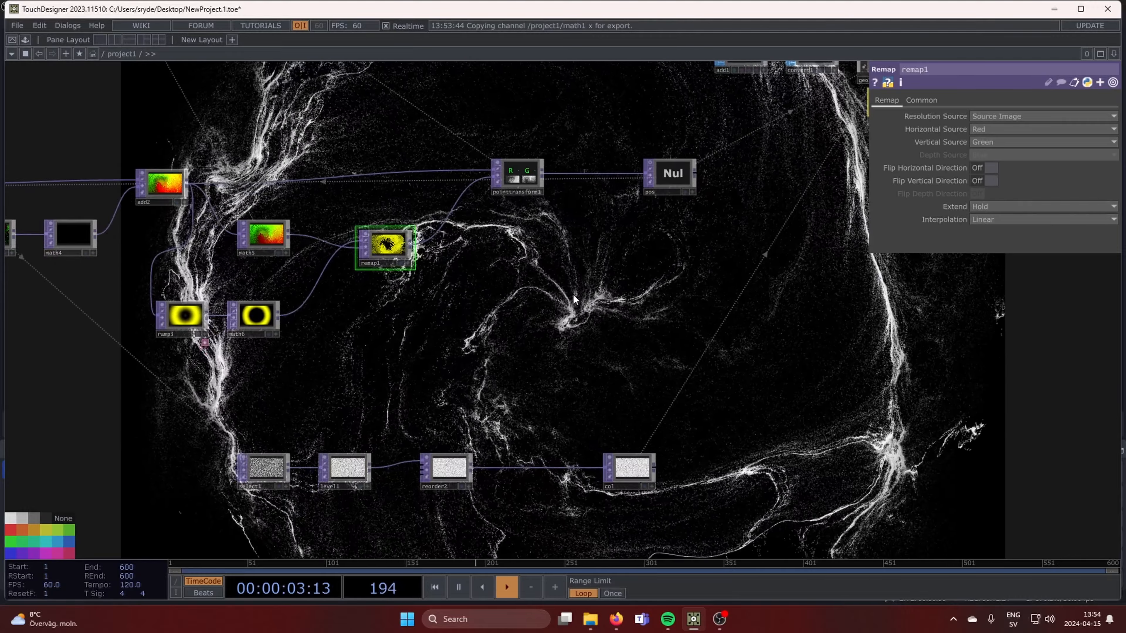
scroll(574, 292, "down", 3)
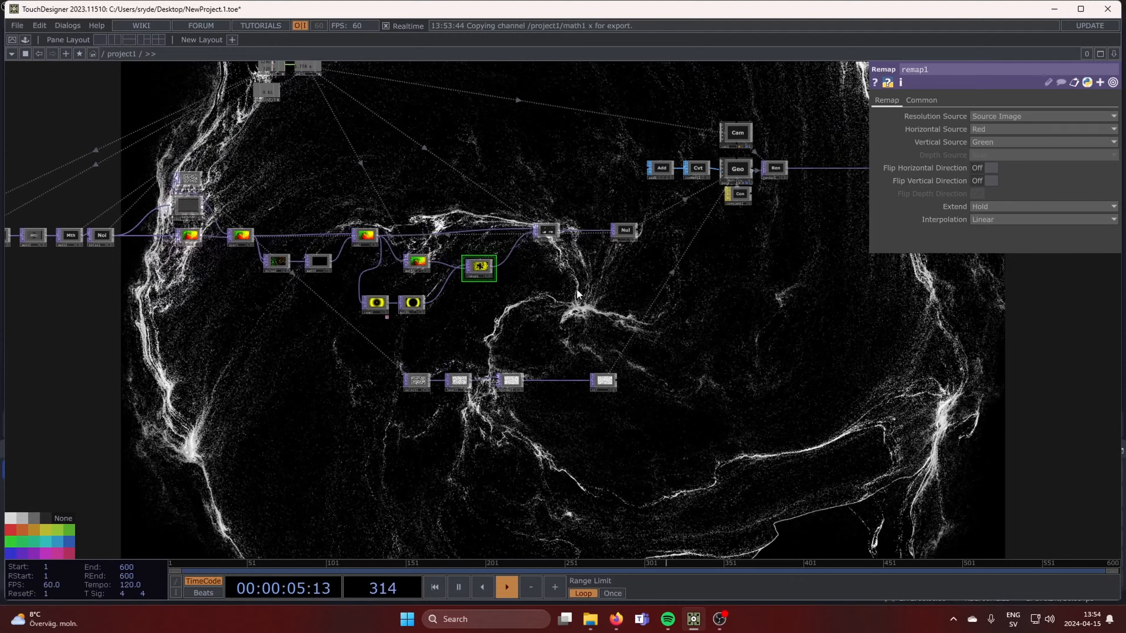
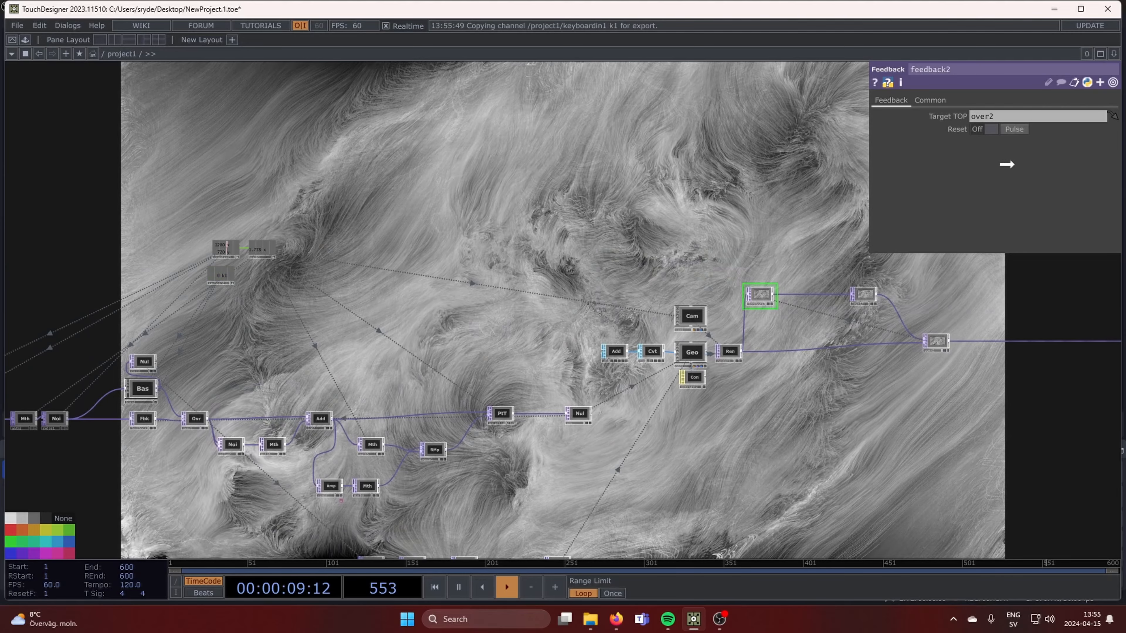
Link feedback2's Reset Pulse parameter to keyboardin1's k1 channel
left_click(1023, 125)
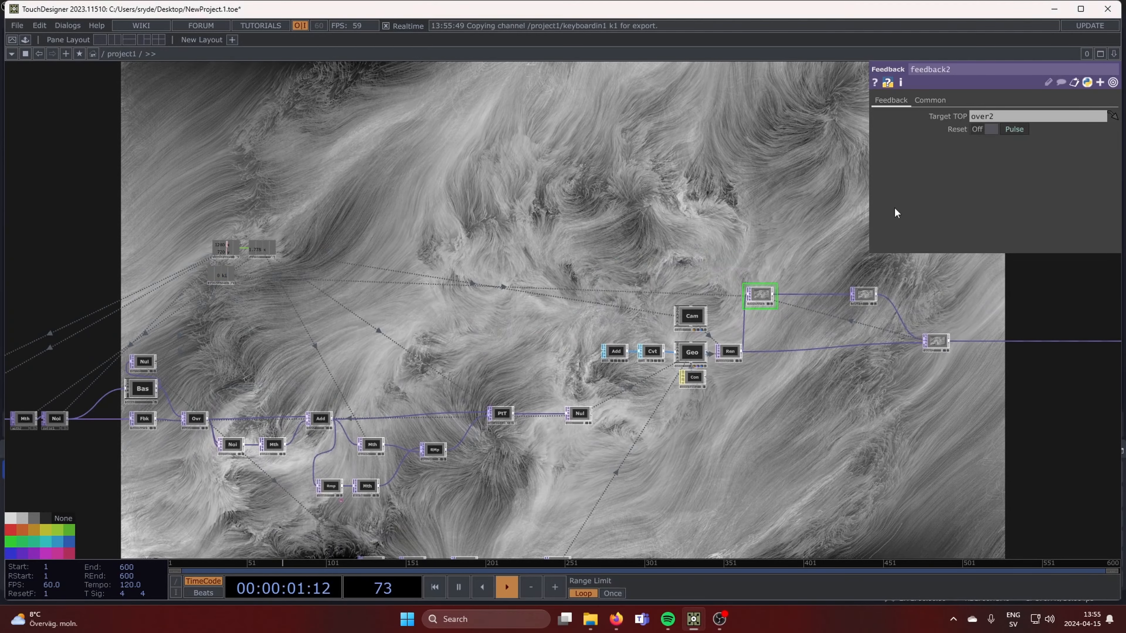
Set level2's Opacity to 0.995 in the trail feedback loop
left_click_drag(727, 210, 605, 213)
scroll(605, 213, "up", 3)
scroll(430, 445, "up", 1)
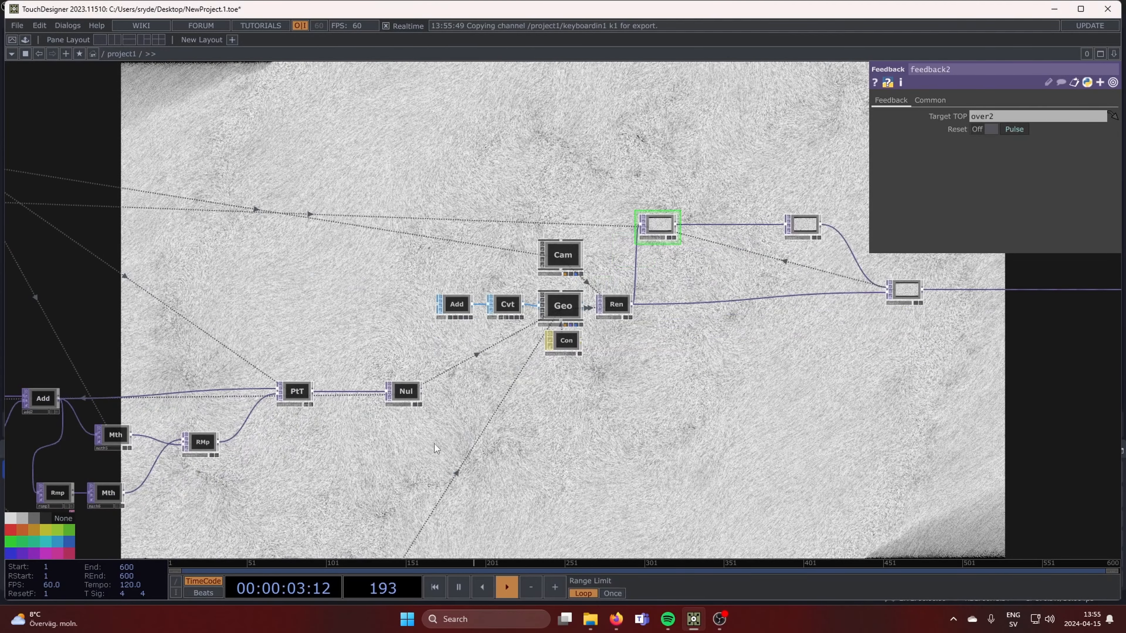
left_click(803, 226)
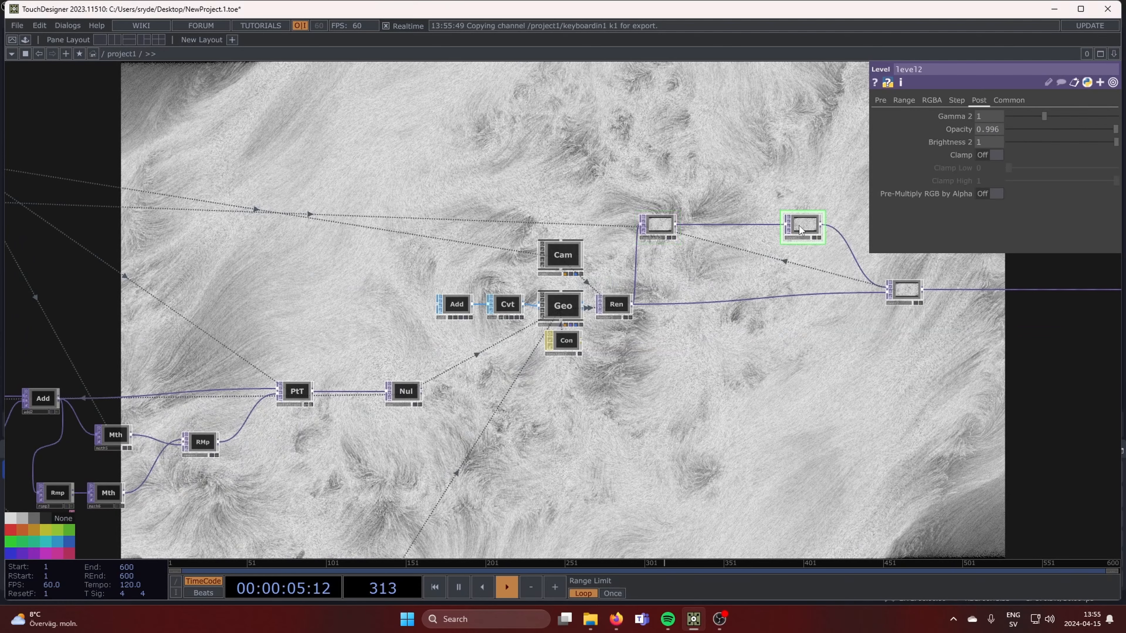
middle_click_drag(953, 129, 957, 155)
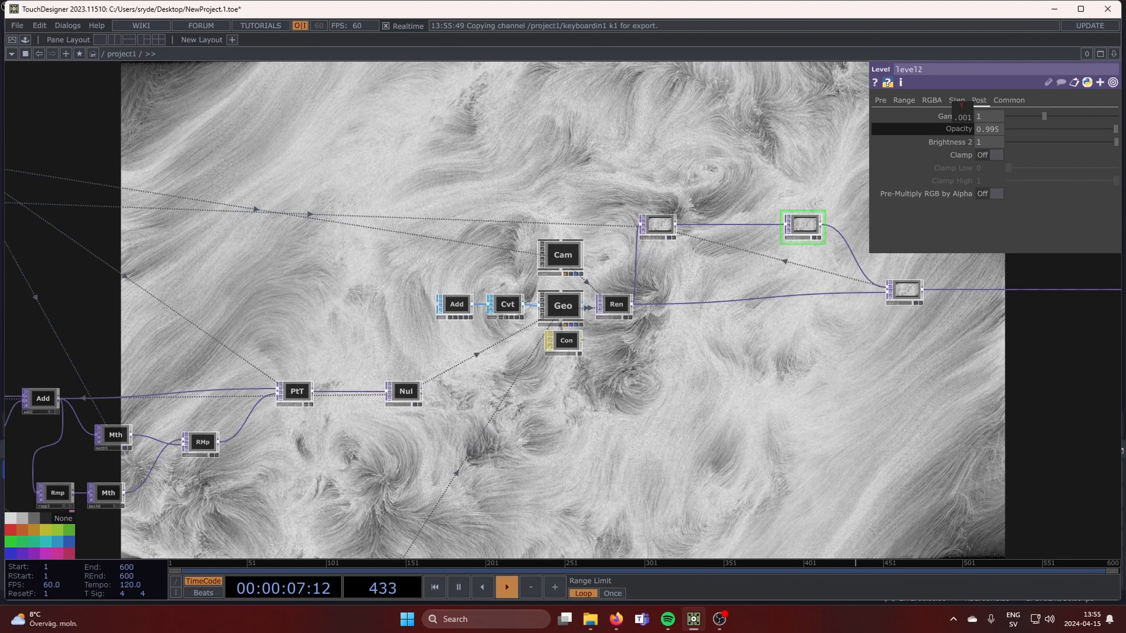
Set pointtransform1's scale to 1.002 in X and Y
left_click_drag(745, 380, 661, 296)
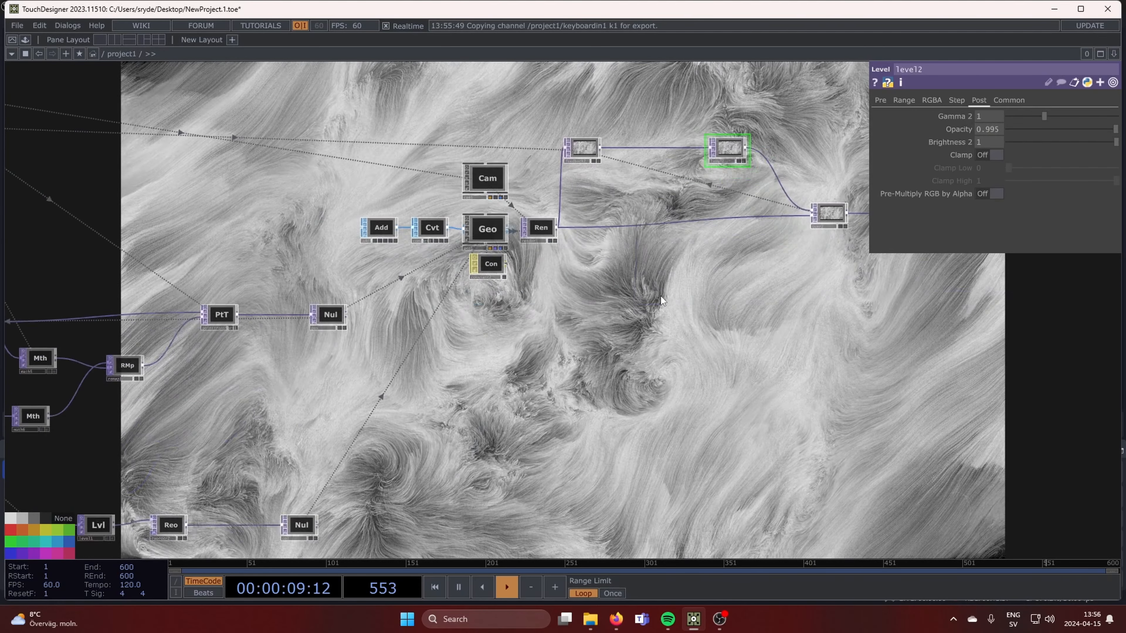
scroll(527, 328, "down", 2)
left_click_drag(440, 393, 681, 357)
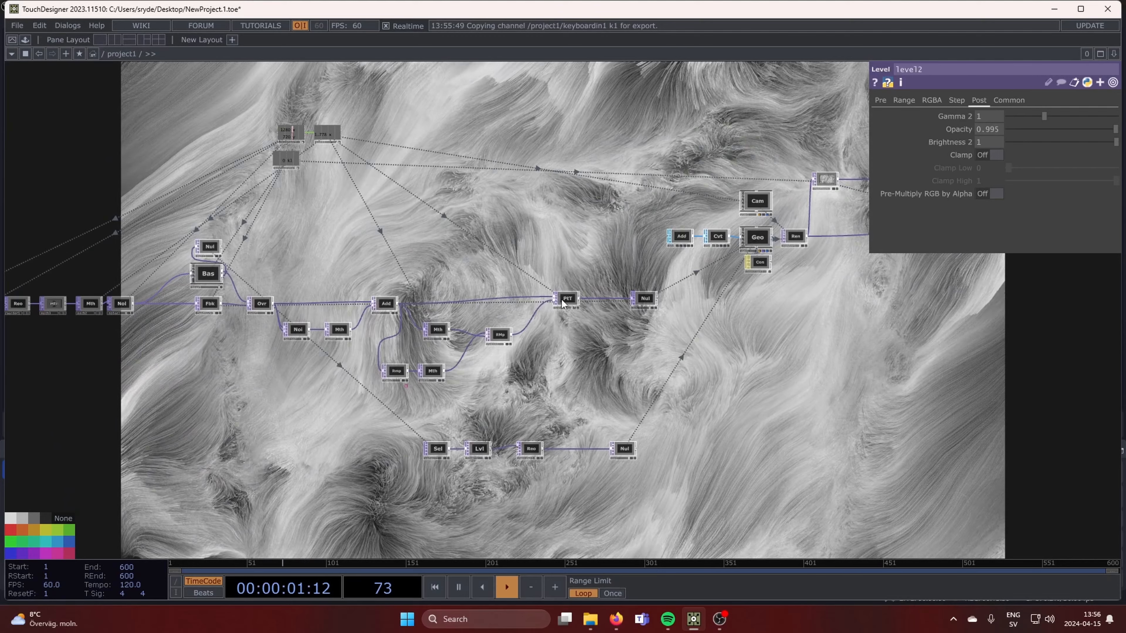
left_click(566, 299)
middle_click_drag(1024, 213, 1008, 235)
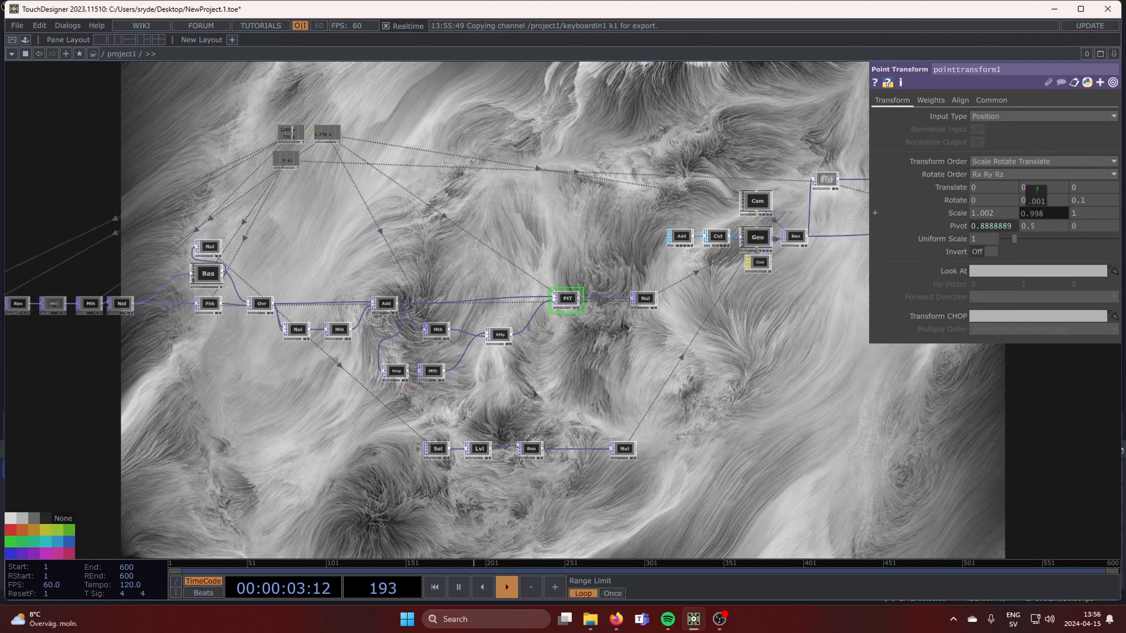
Look over the whole network and the particle trails behind it with the parameter window hidden
left_click_drag(557, 380, 241, 407)
scroll(585, 356, "down", 4)
scroll(480, 377, "up", 2)
scroll(480, 377, "up", 1)
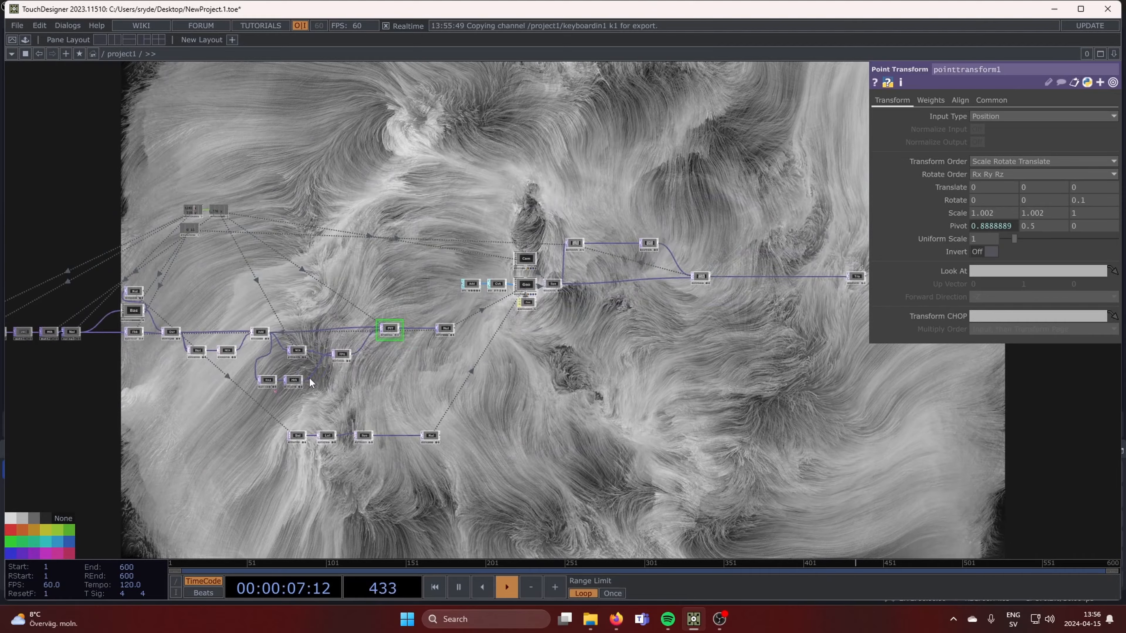
scroll(308, 382, "up", 5)
scroll(608, 382, "down", 5)
left_click_drag(590, 395, 304, 417)
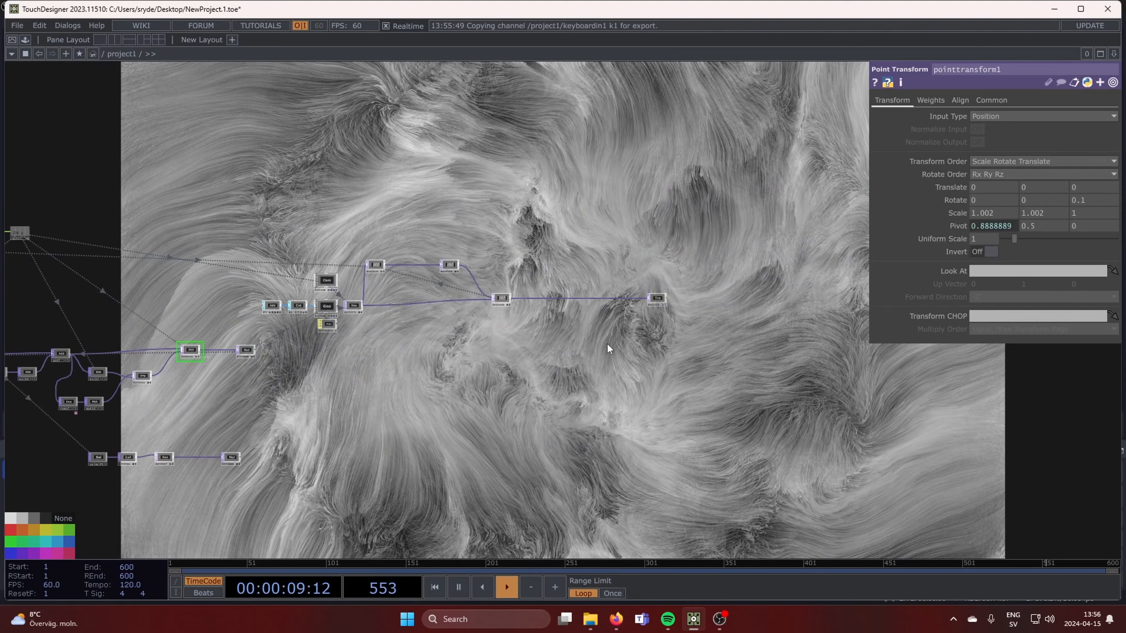
key("p")
scroll(394, 371, "up", 3)
left_click_drag(394, 372, 704, 212)
scroll(621, 318, "up", 3)
scroll(621, 317, "down", 5)
scroll(638, 315, "down", 2)
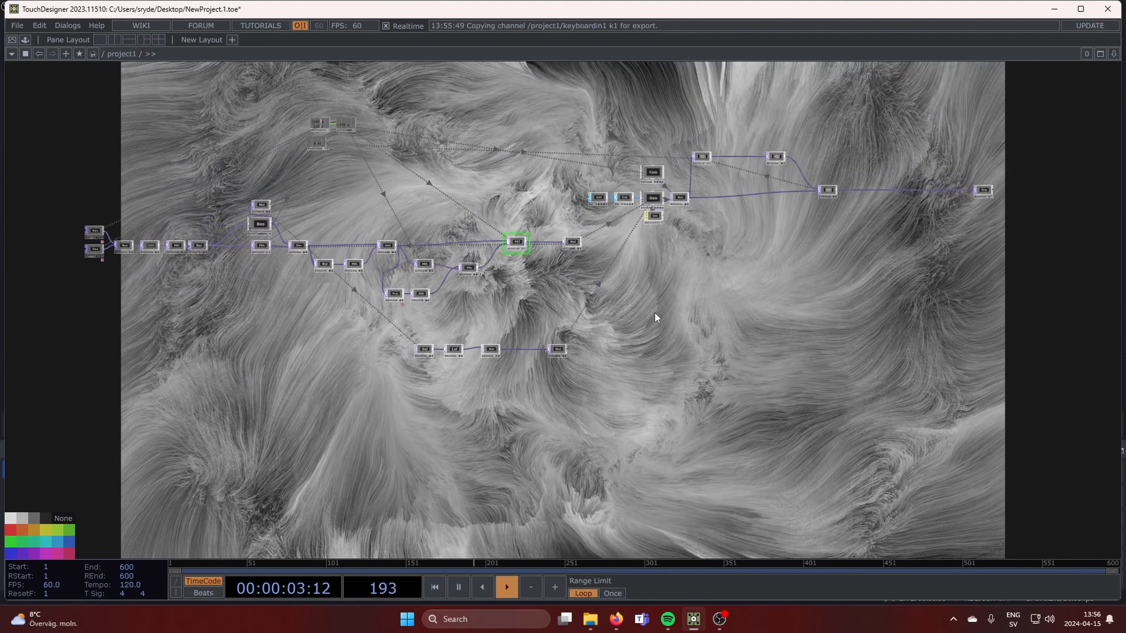
Bring the parameter window back and set math4's Multiply to 0.002 to strengthen the noise displacement
scroll(394, 303, "up", 5)
scroll(256, 226, "up", 2)
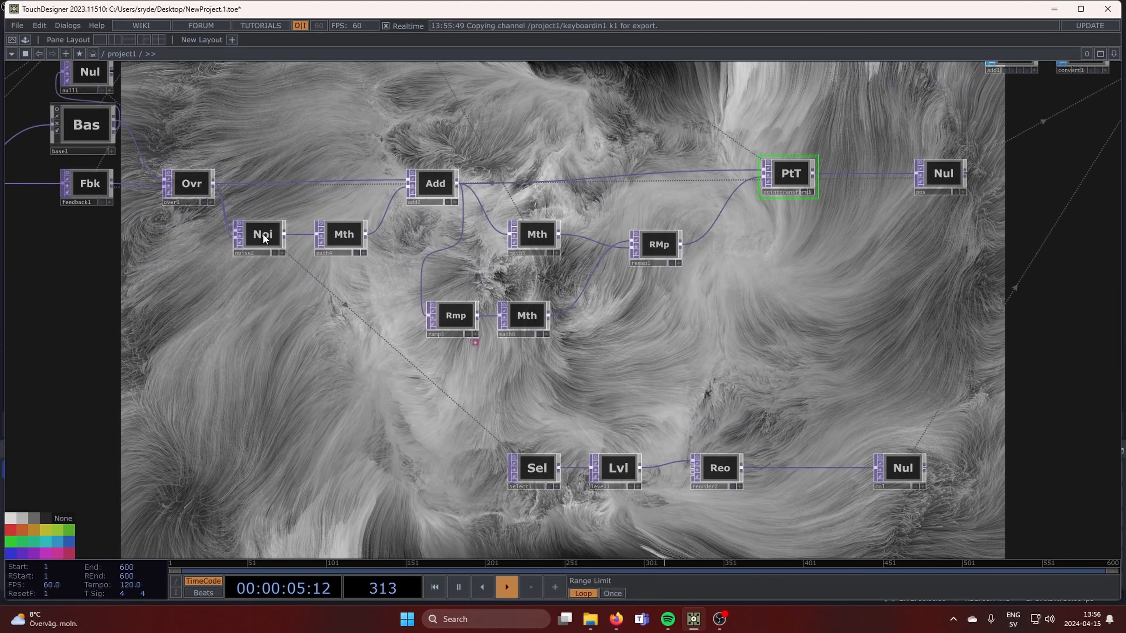
left_click(257, 228)
key("p")
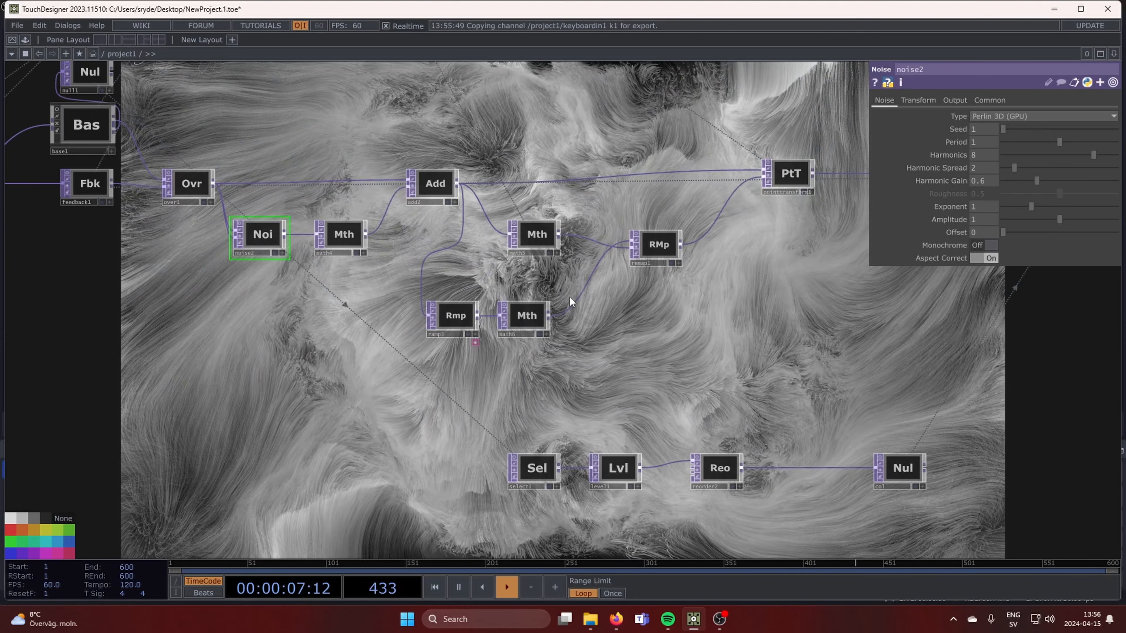
left_click(358, 229)
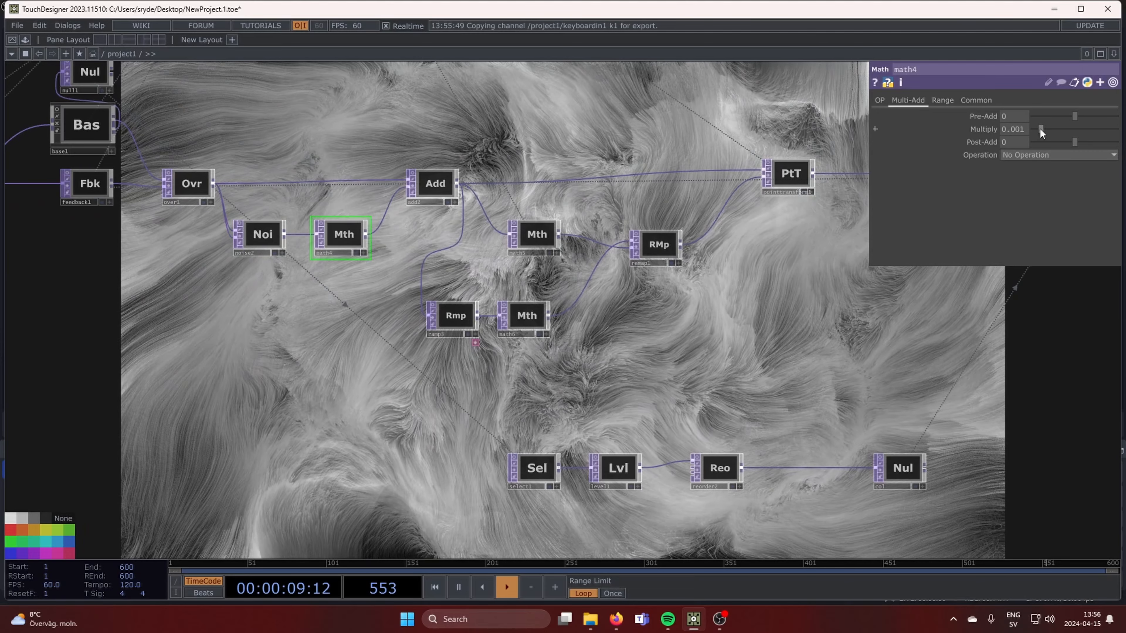
middle_click_drag(974, 131, 982, 157)
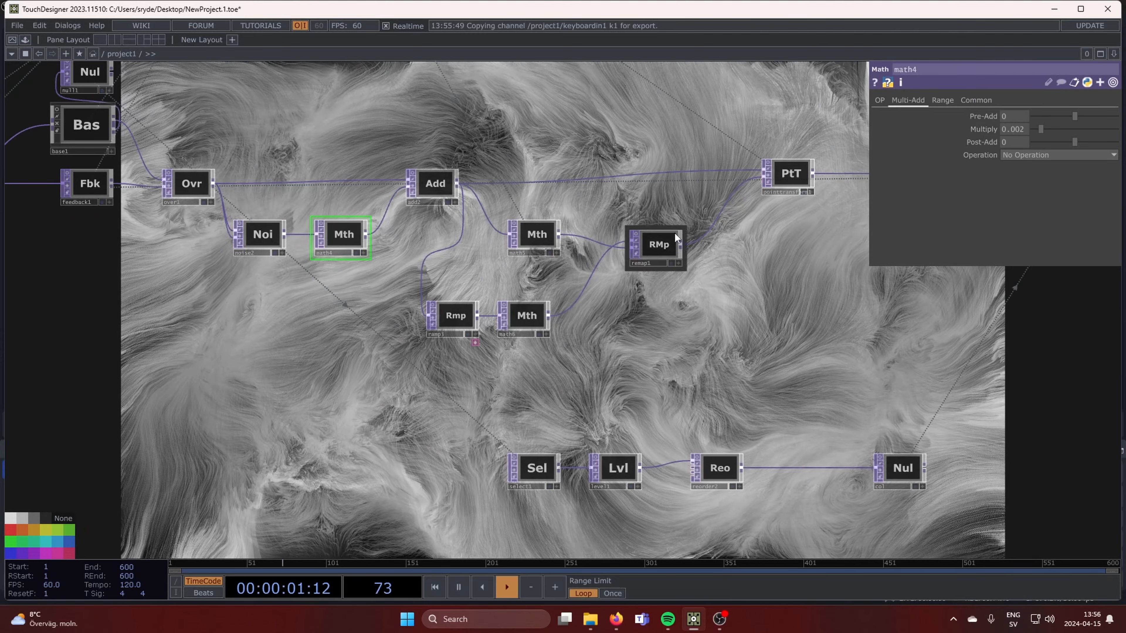
Set pointtransform1's scale to 1.001 in X and Y and 0.999 in Z
left_click(790, 175)
middle_click_drag(960, 210, 949, 239)
scroll(705, 297, "down", 1)
scroll(705, 298, "down", 2)
left_click_drag(785, 348, 382, 272)
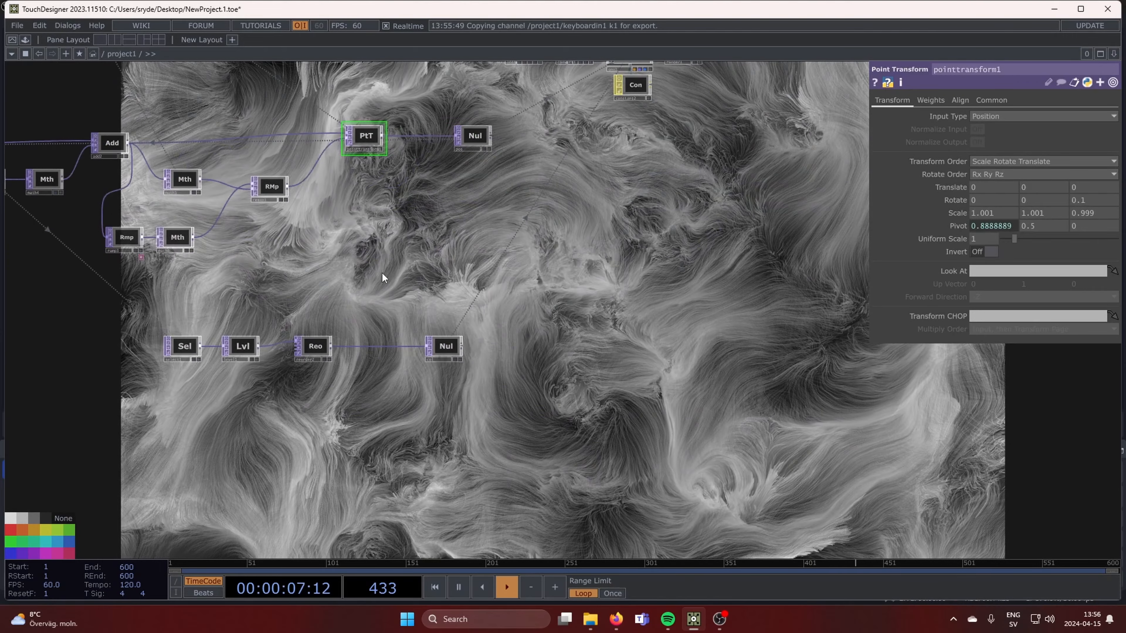
Edit noise2's Translate Z expression so the noise animates faster
key("p")
scroll(402, 294, "down", 4)
left_click_drag(508, 382, 600, 362)
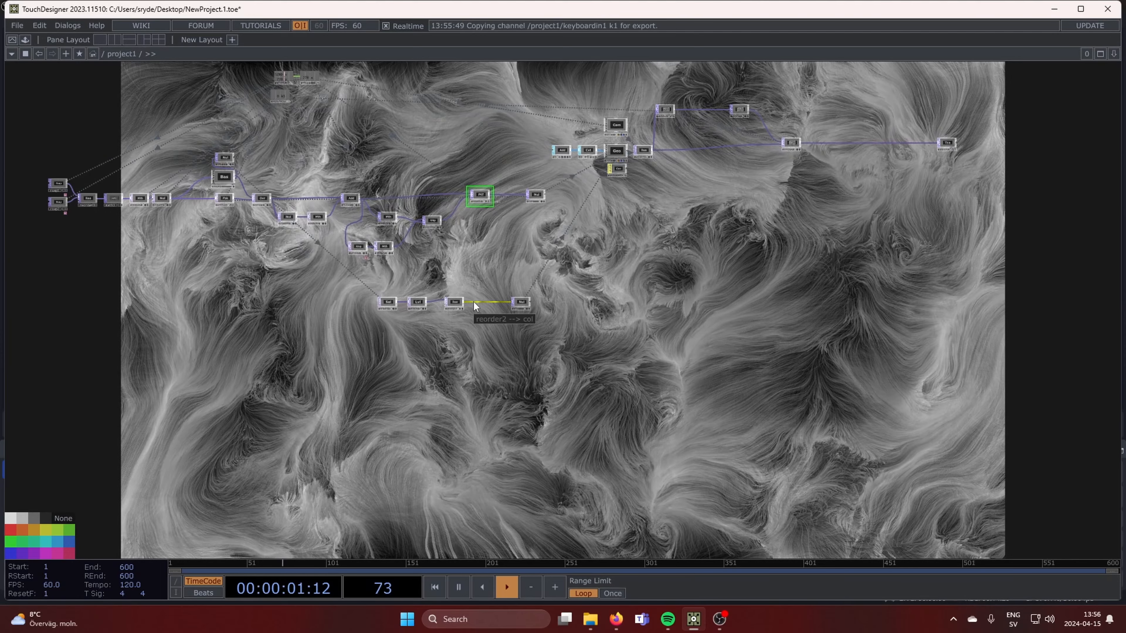
left_click(288, 217)
key("p")
left_click(918, 100)
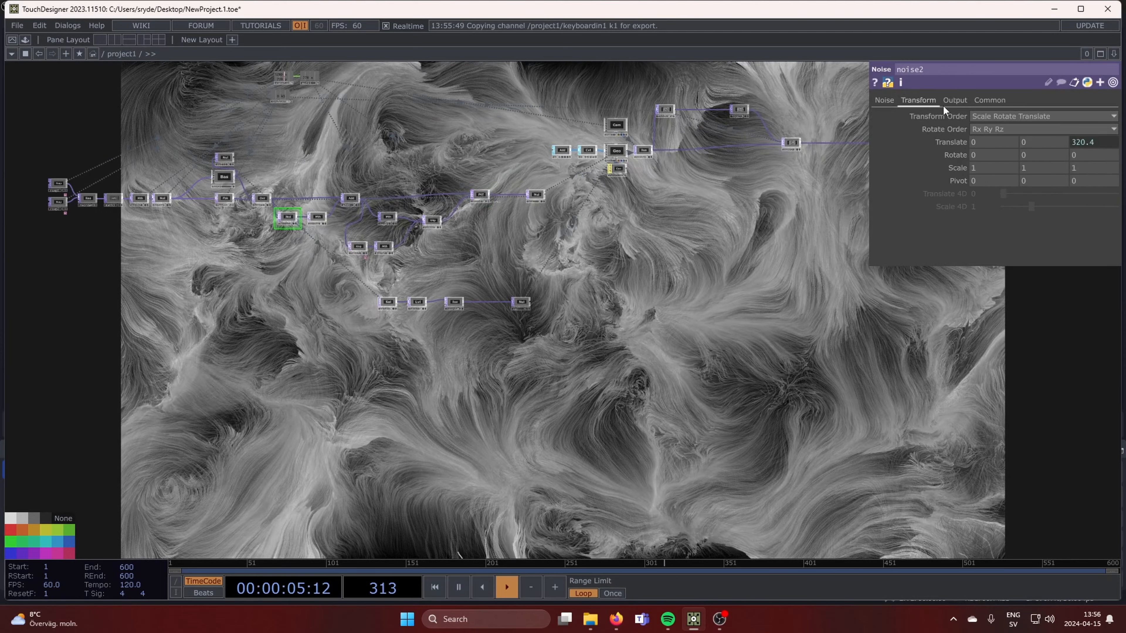
left_click(1096, 142)
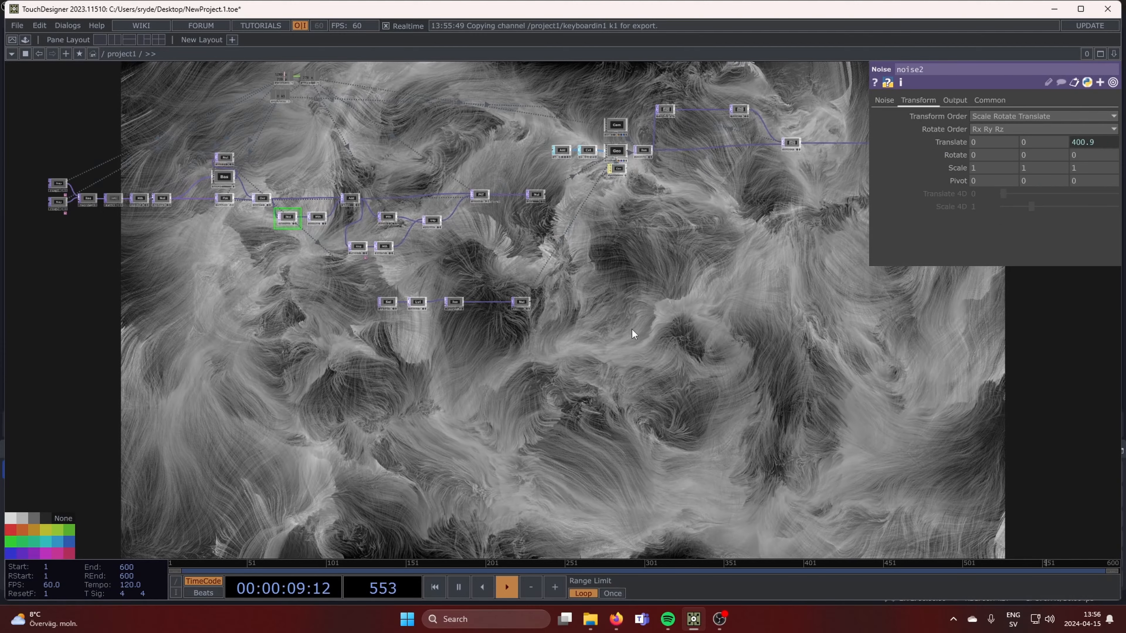
Set level2's Opacity to 0.996 for slightly longer trails
left_click_drag(603, 275, 444, 313)
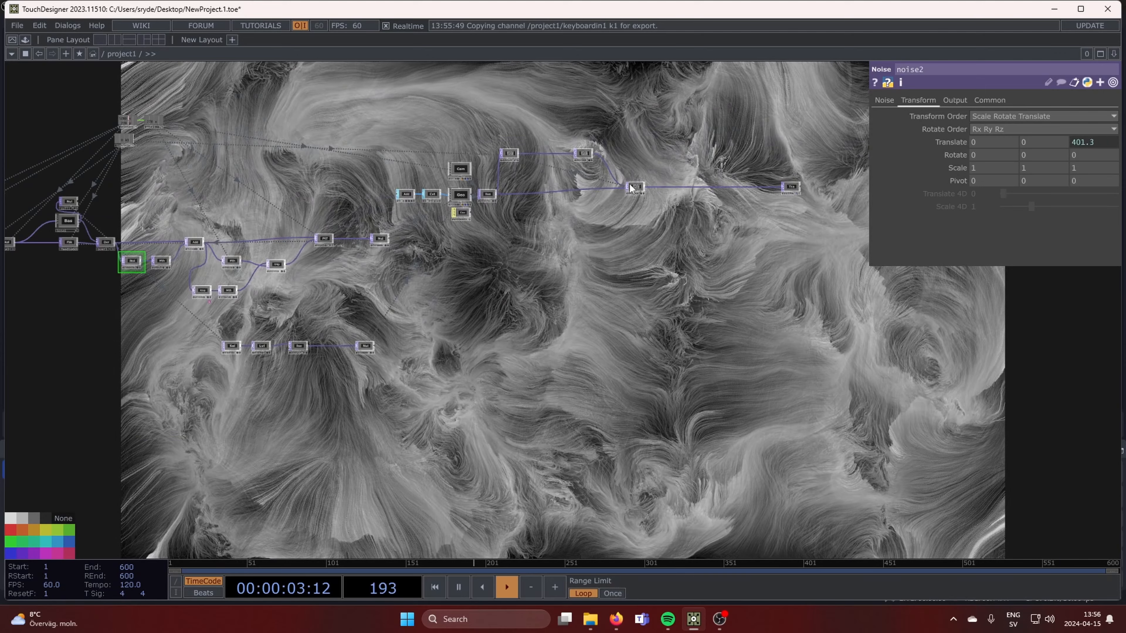
scroll(622, 181, "up", 5)
left_click(524, 104)
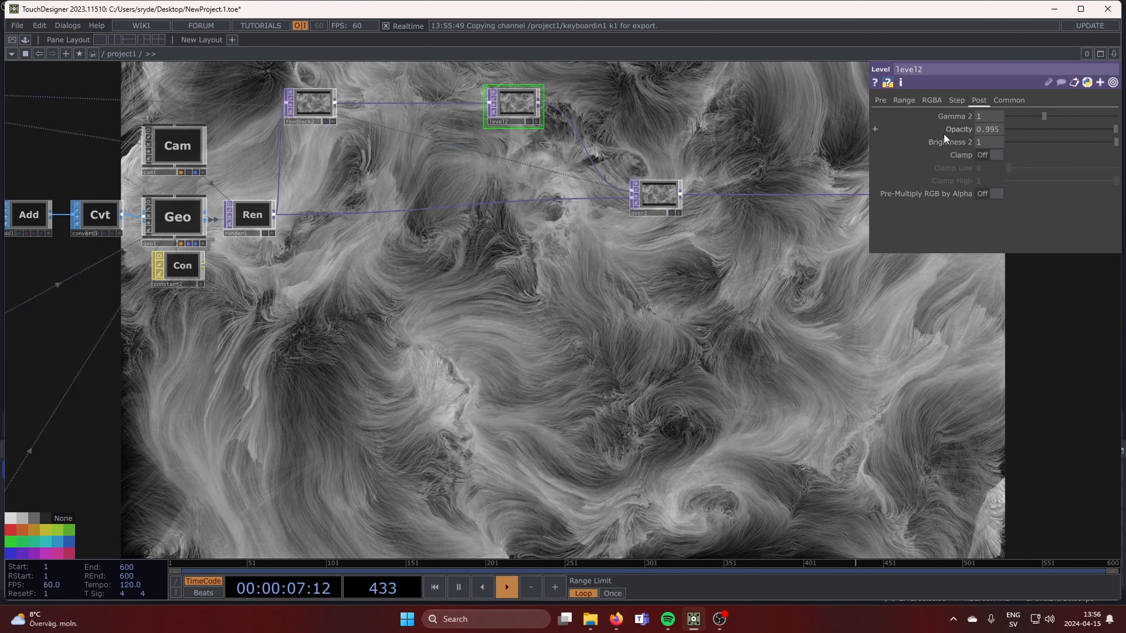
middle_click_drag(951, 129, 955, 118)
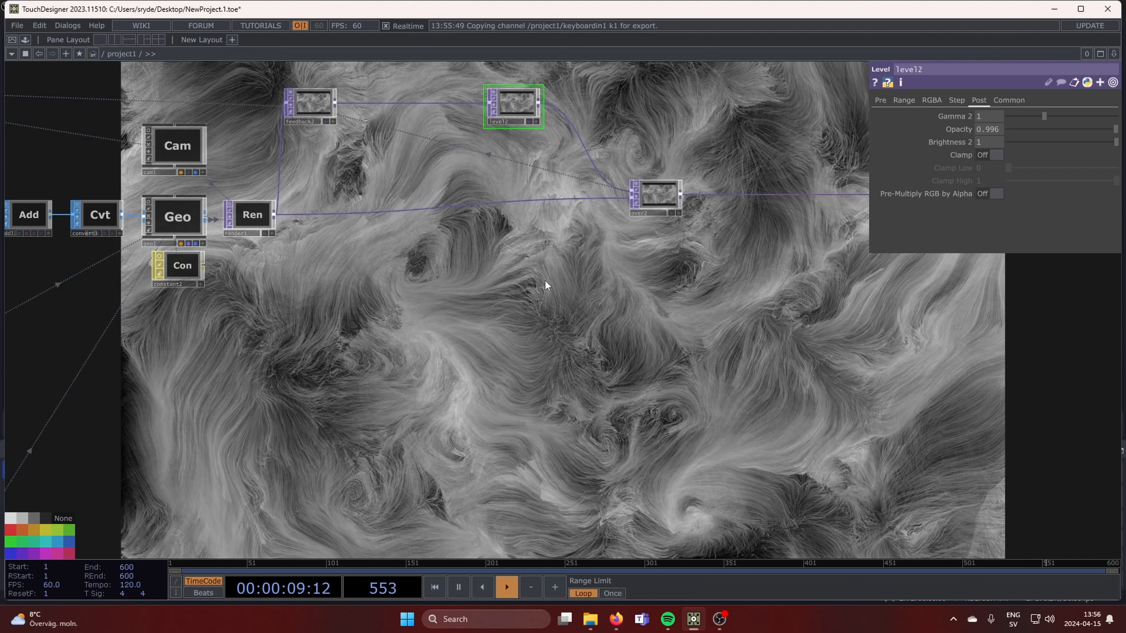
Insert a Noise TOP between the Reorder and the Null in the colour chain
scroll(510, 315, "down", 4)
left_click_drag(450, 402, 759, 265)
scroll(428, 379, "up", 3)
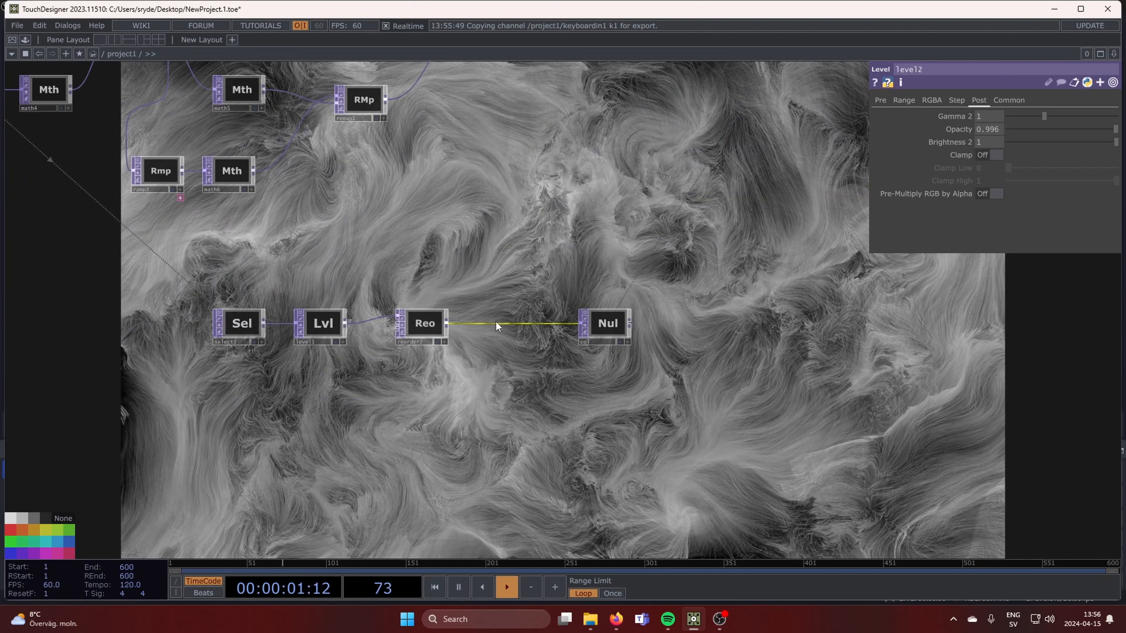
right_click(496, 321)
left_click(517, 310)
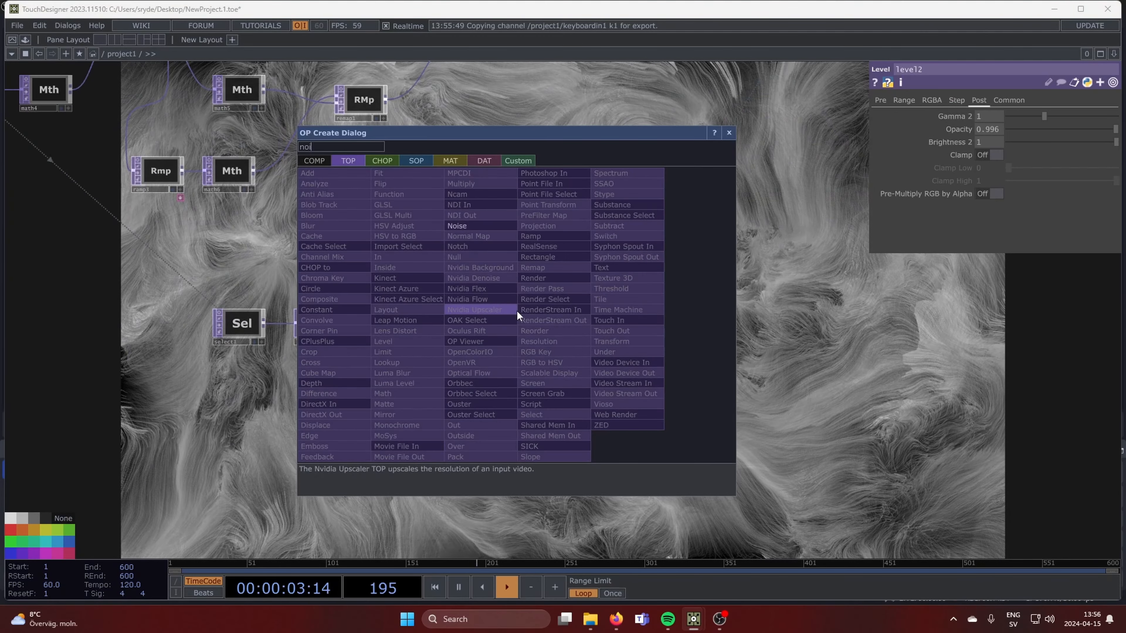
type("noi")
left_click(508, 229)
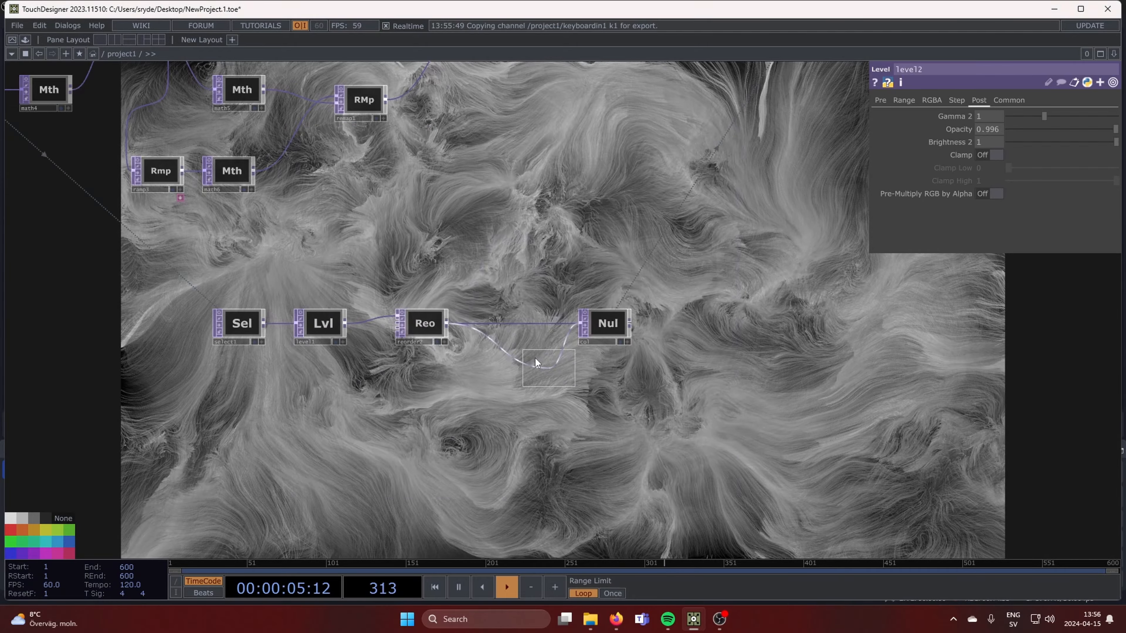
left_click(502, 330)
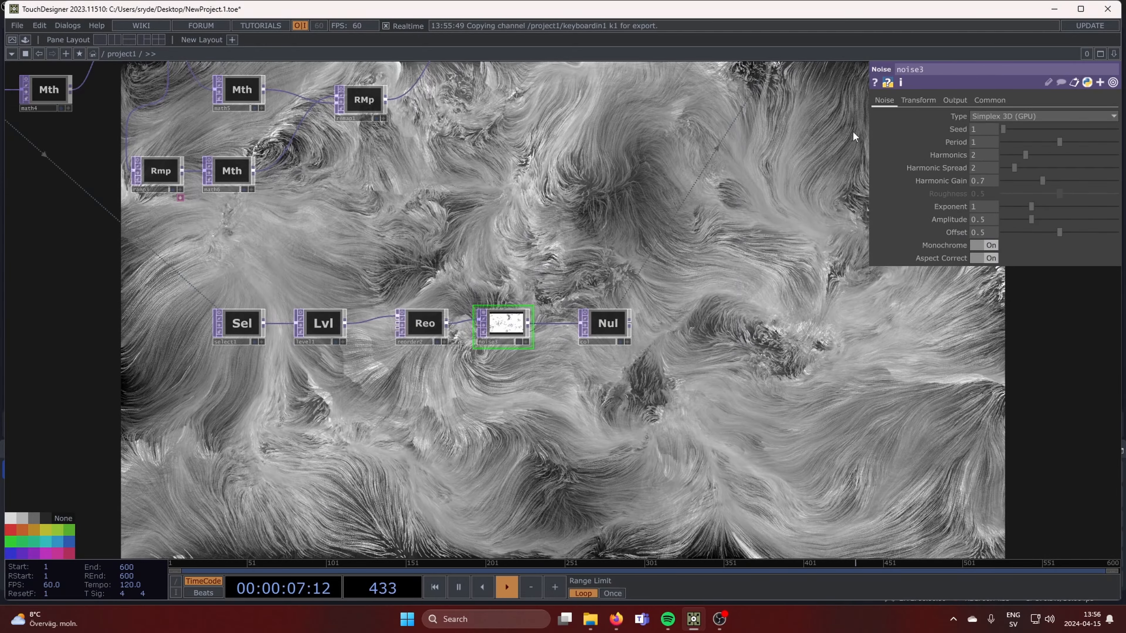
Set noise3's output Alpha to Input and its RGB to Input * Noise
left_click(954, 100)
left_click(997, 155)
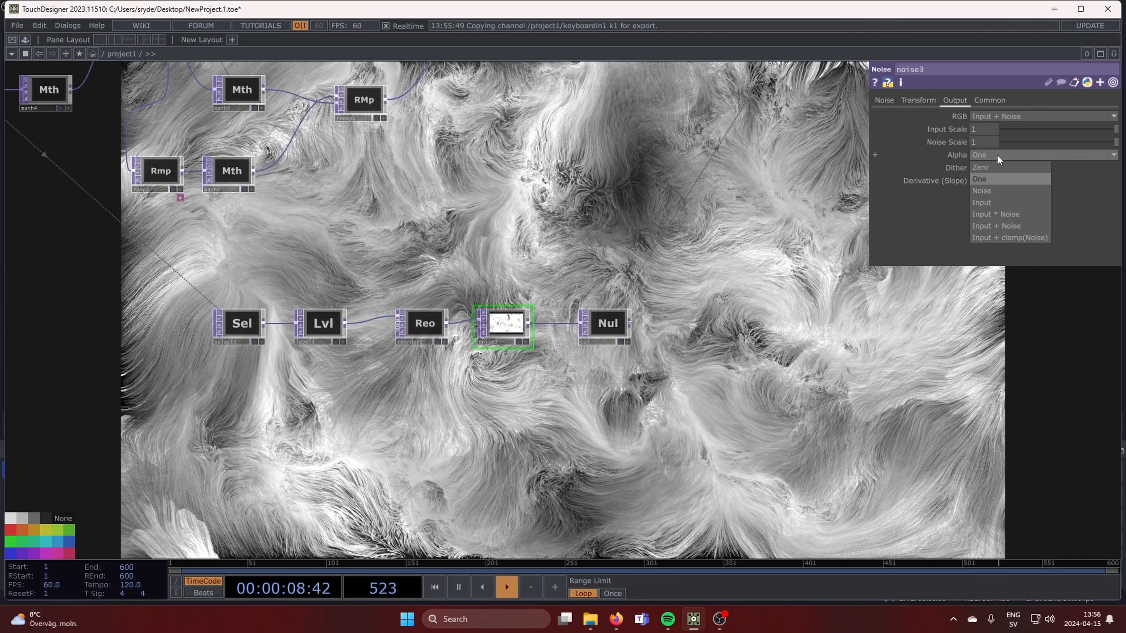
left_click(1000, 202)
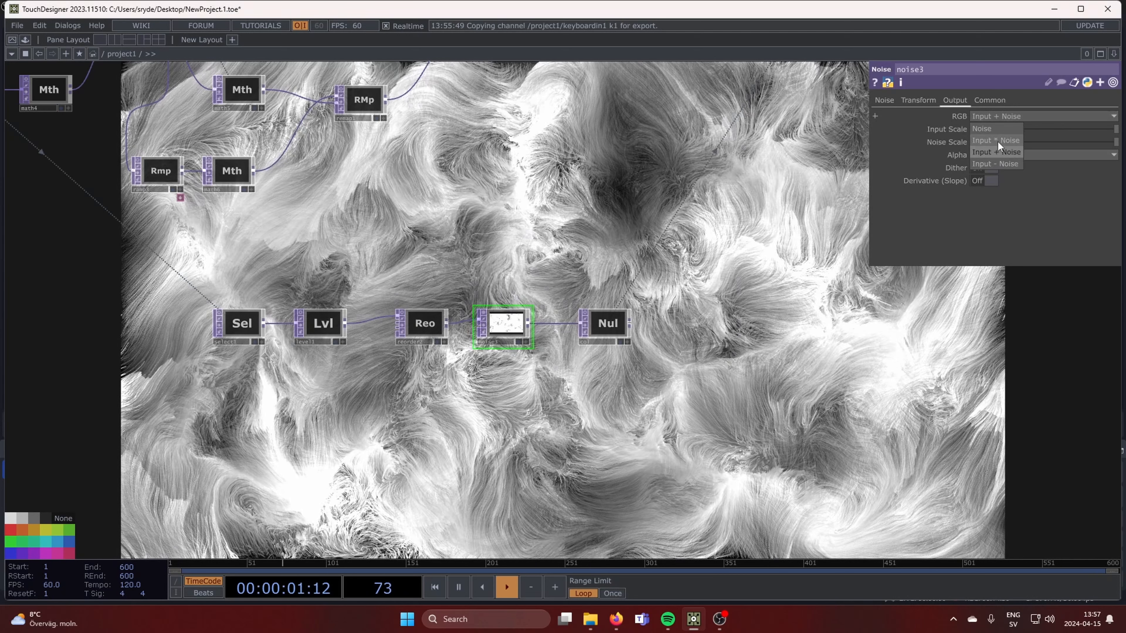
Change noise3's type to Perlin 3D (GPU) with Amplitude 0.6 and Offset 0.7
left_click(885, 100)
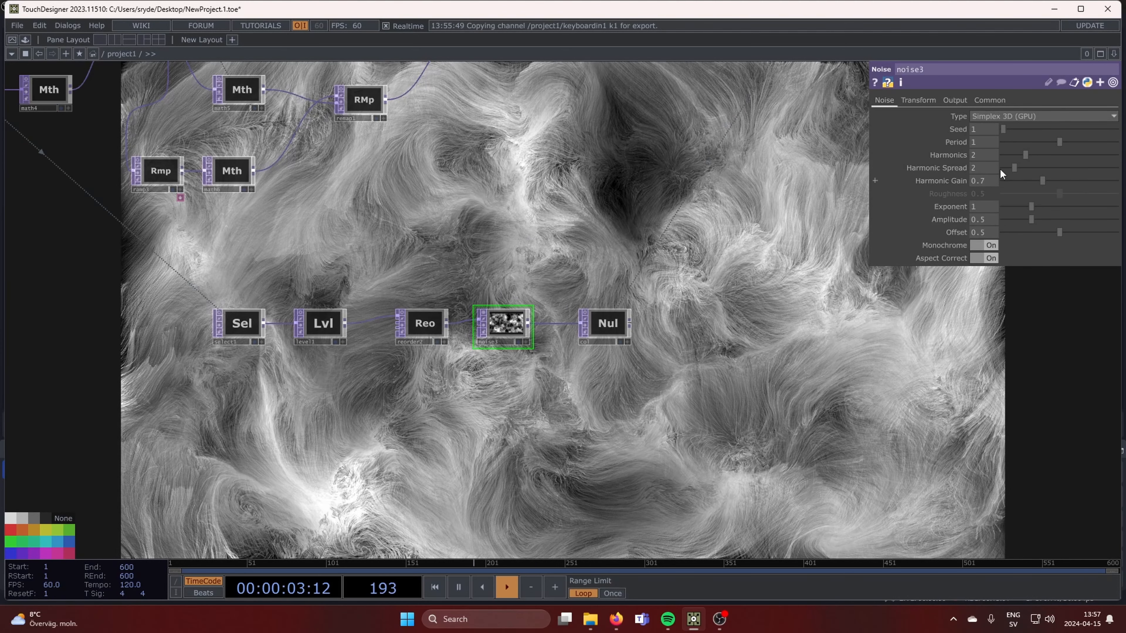
left_click(1020, 117)
left_click(1015, 160)
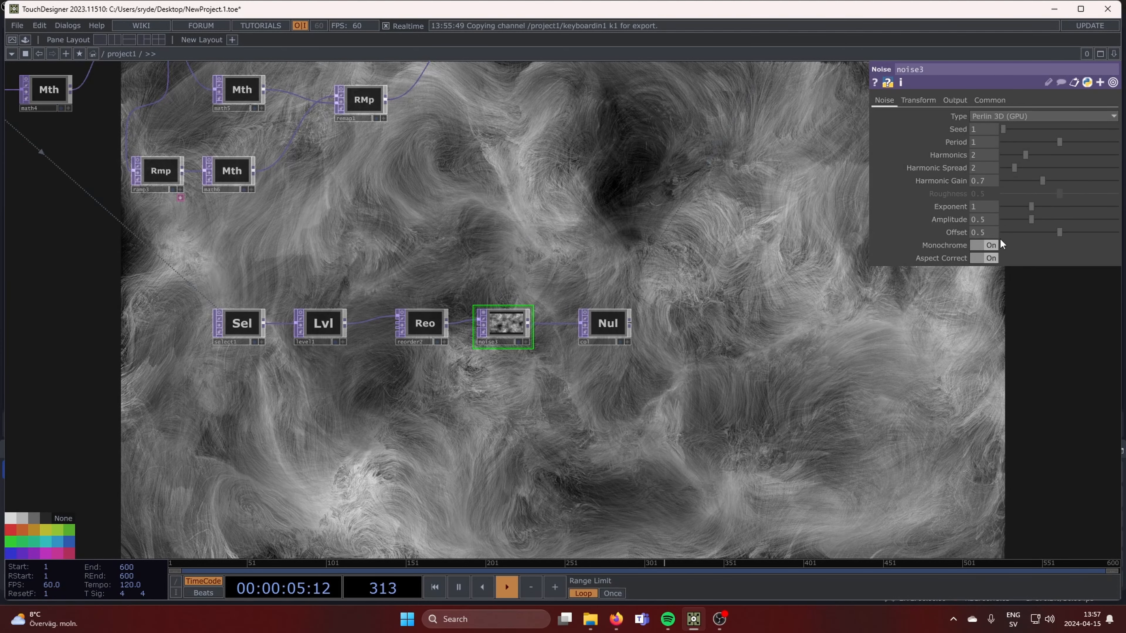
middle_click_drag(988, 234, 994, 222)
Spread out the final output node, over2 and level2 to make room in the trail feedback loop
left_click_drag(803, 330, 551, 255)
scroll(670, 327, "down", 5)
scroll(619, 336, "down", 3)
scroll(553, 296, "down", 3)
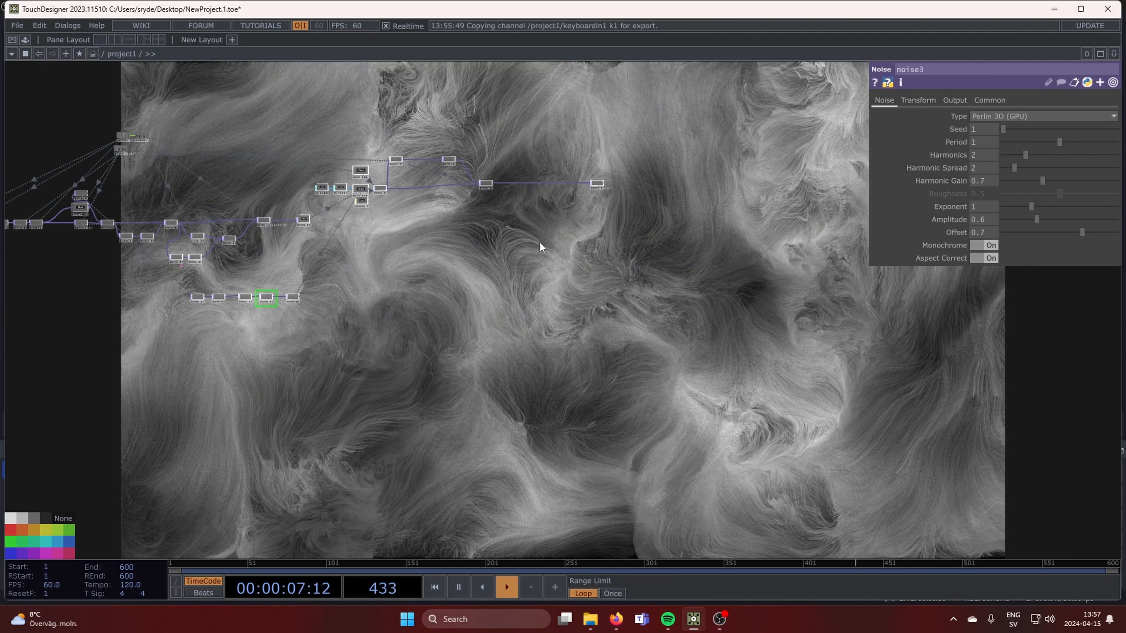
scroll(540, 244, "up", 3)
left_click_drag(580, 323, 636, 396)
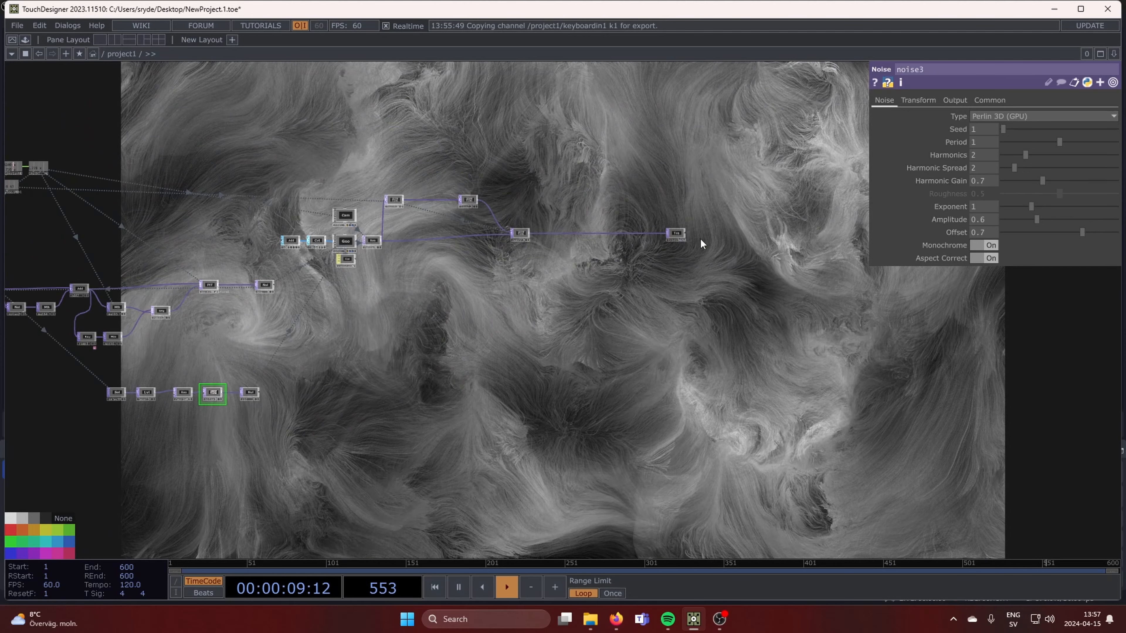
left_click_drag(678, 232, 798, 237)
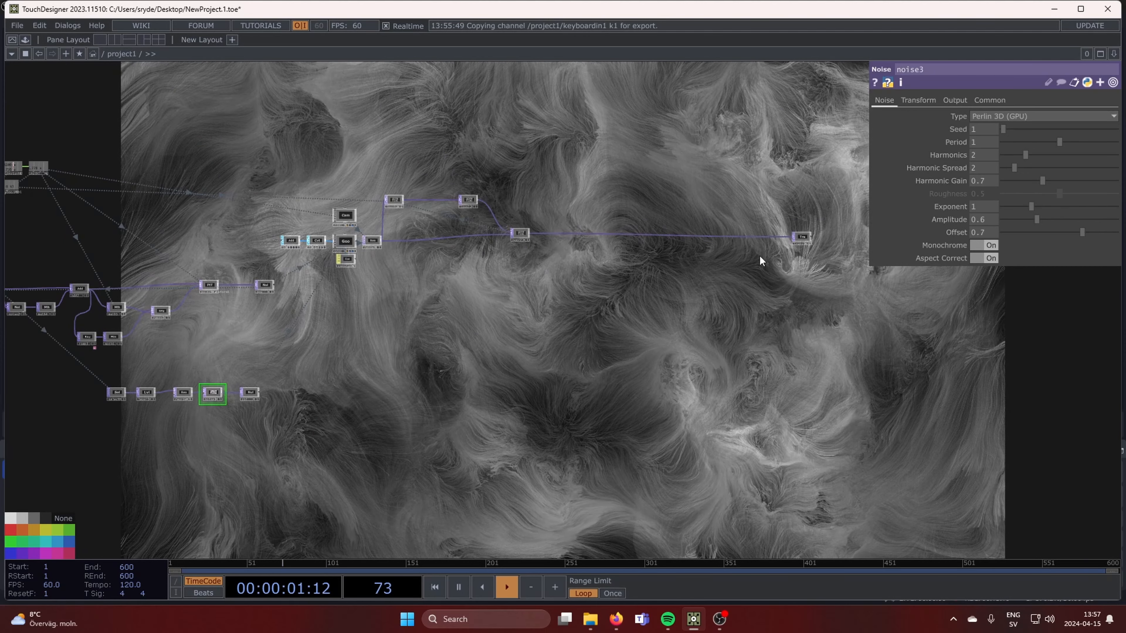
left_click_drag(500, 236, 693, 274)
scroll(585, 260, "up", 3)
left_click_drag(530, 200, 492, 186)
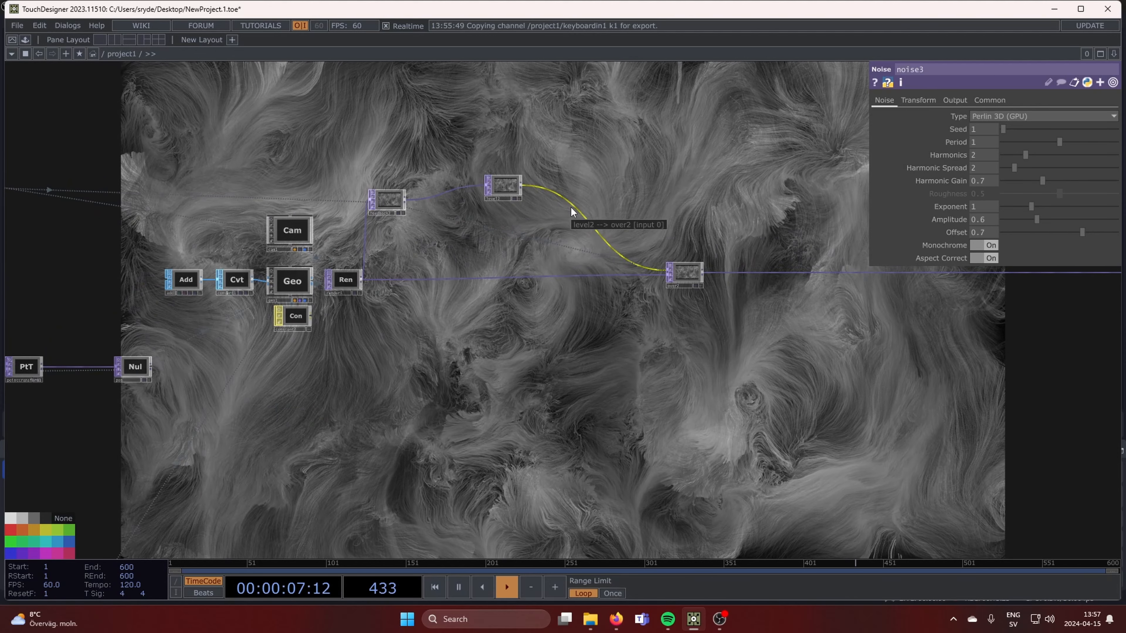
Set noise3's Seed to 3
middle_click_drag(984, 126, 994, 117)
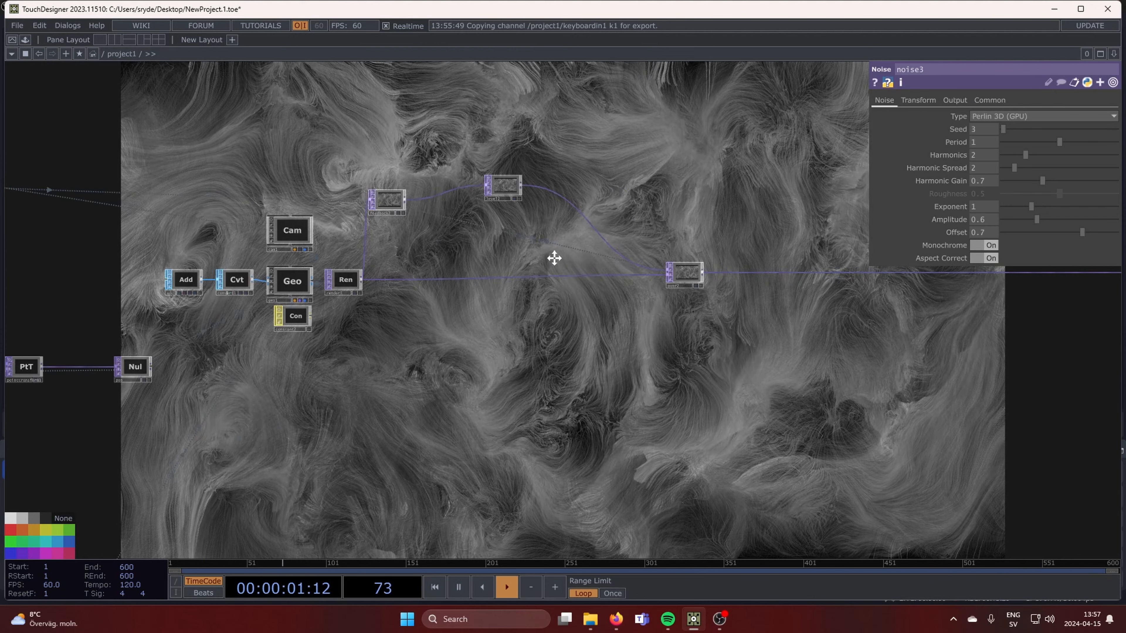
left_click_drag(552, 256, 636, 263)
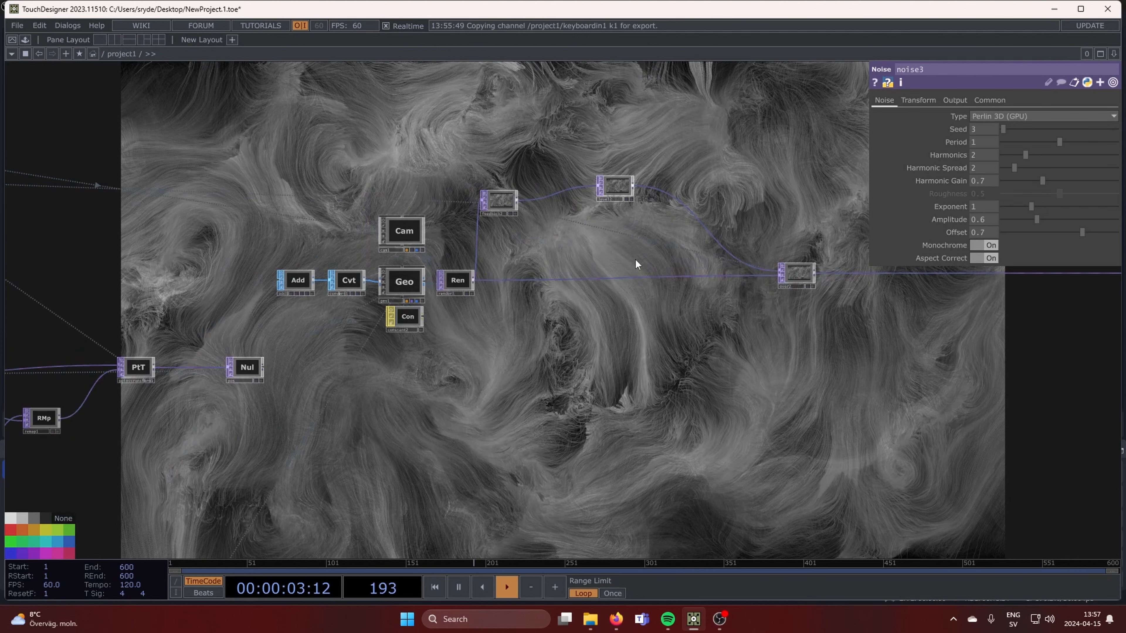
Insert a Displace TOP between level2 and over2 and move level2 slightly away from it
left_click(620, 185)
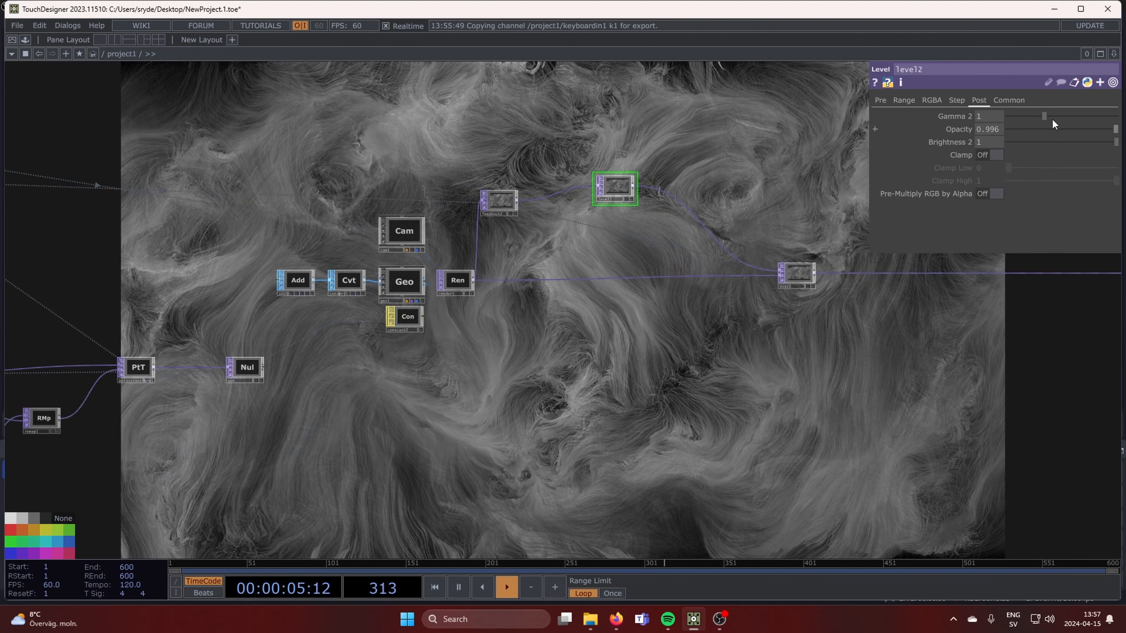
right_click(696, 209)
left_click(709, 201)
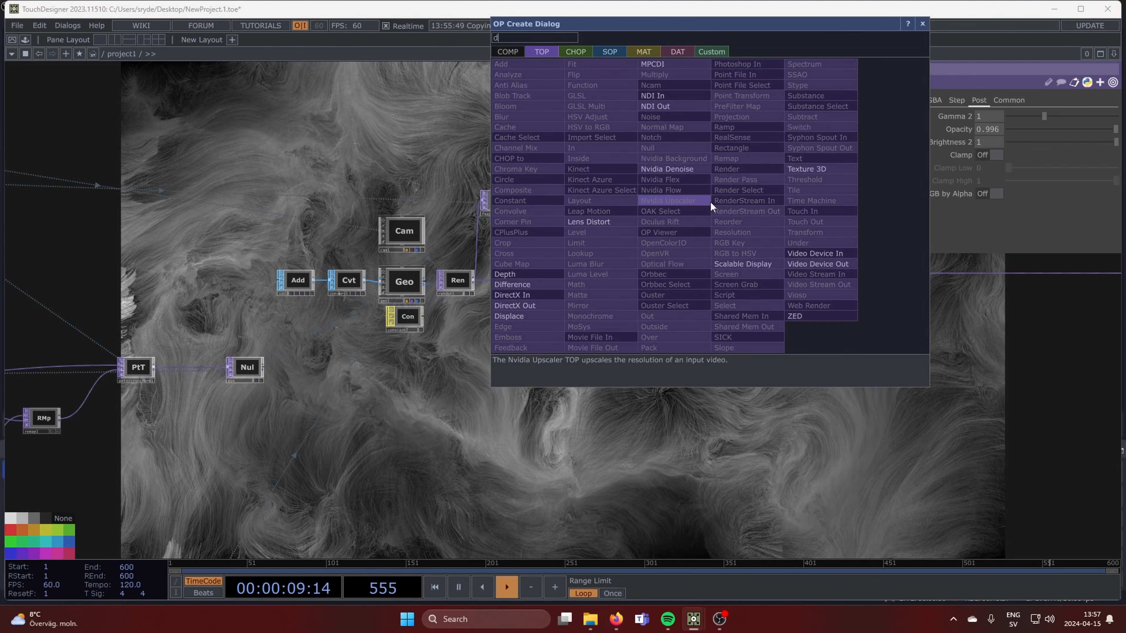
type("dis")
left_click(531, 317)
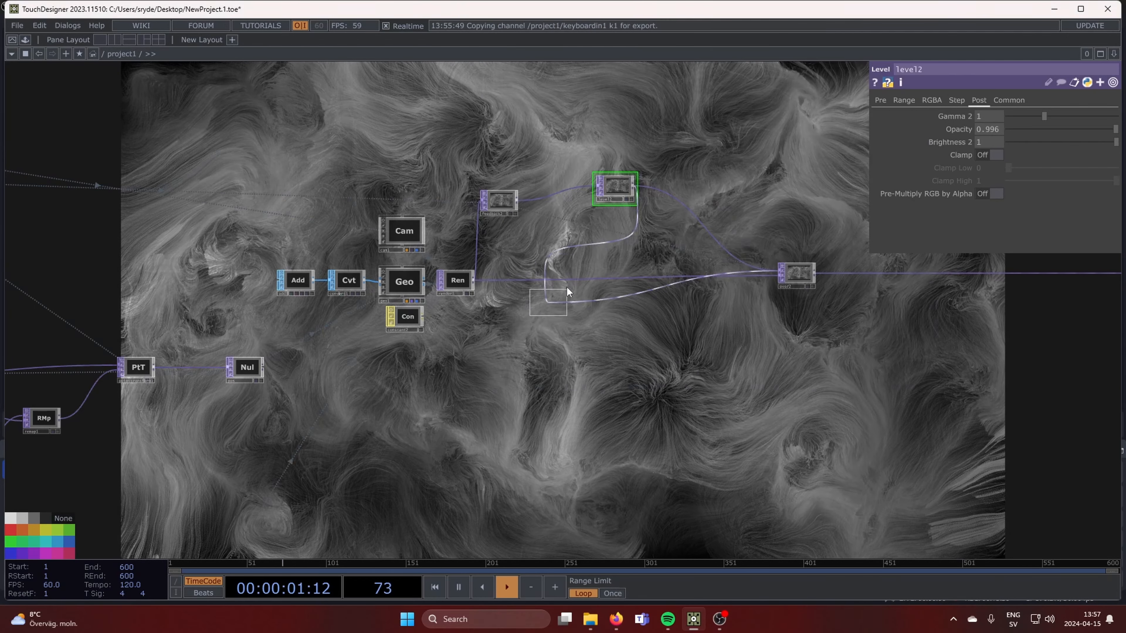
left_click(699, 226)
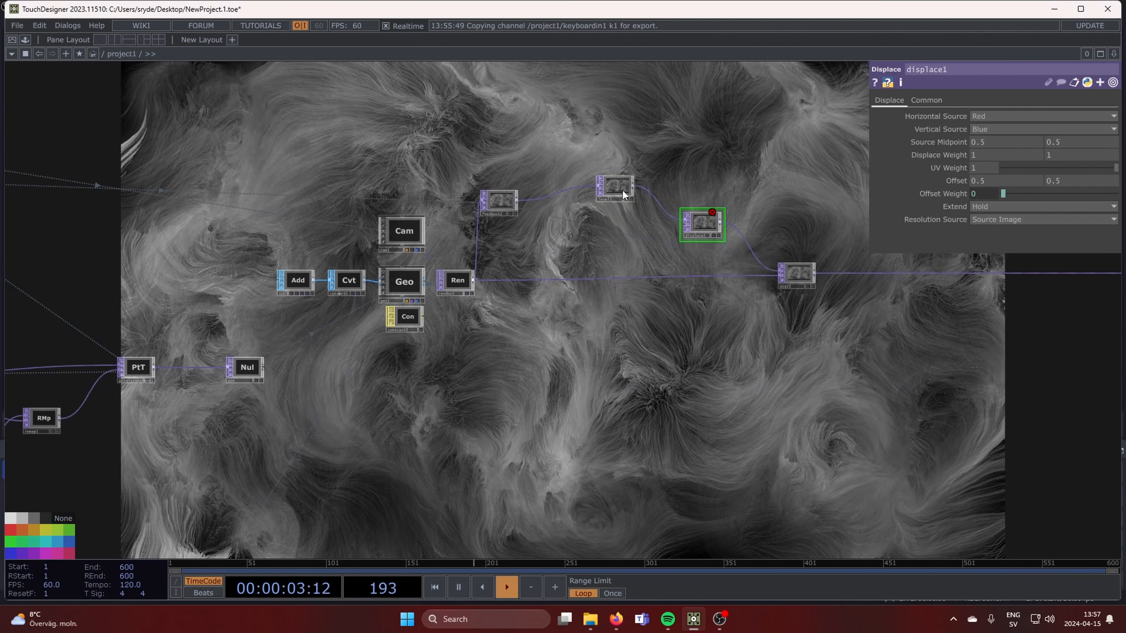
left_click_drag(622, 189, 607, 189)
Set displace1's Vertical Source to Green and its Source Midpoint to 0, 0
left_click(1012, 131)
left_click(983, 152)
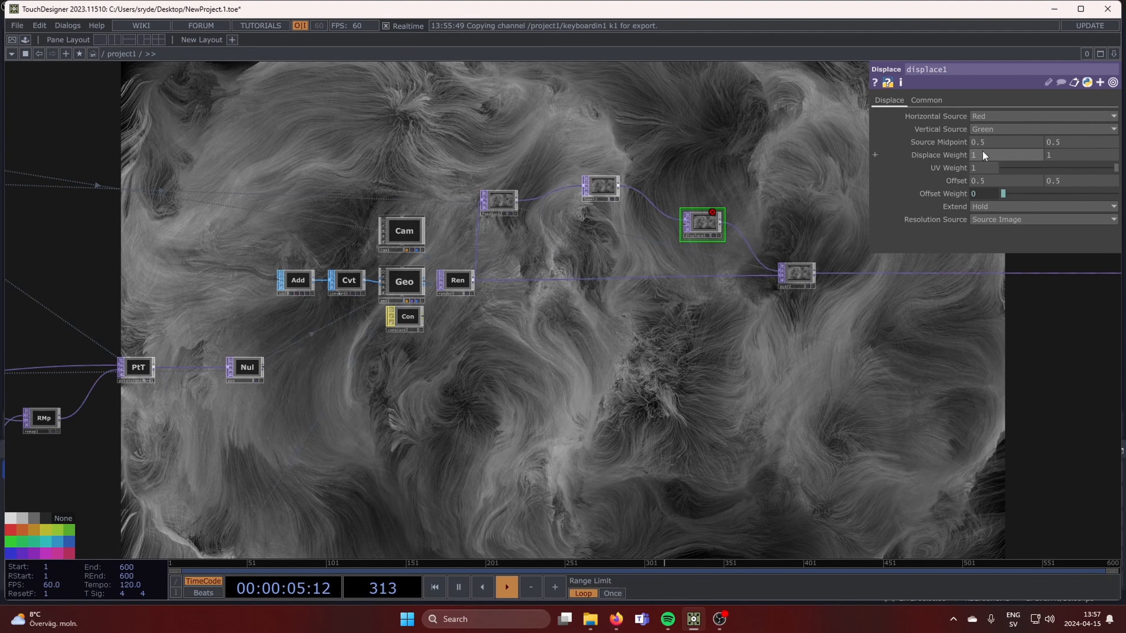
mouse_move(933, 141)
left_mouse_down()
mouse_move(933, 126)
mouse_move(917, 126)
left_mouse_up()
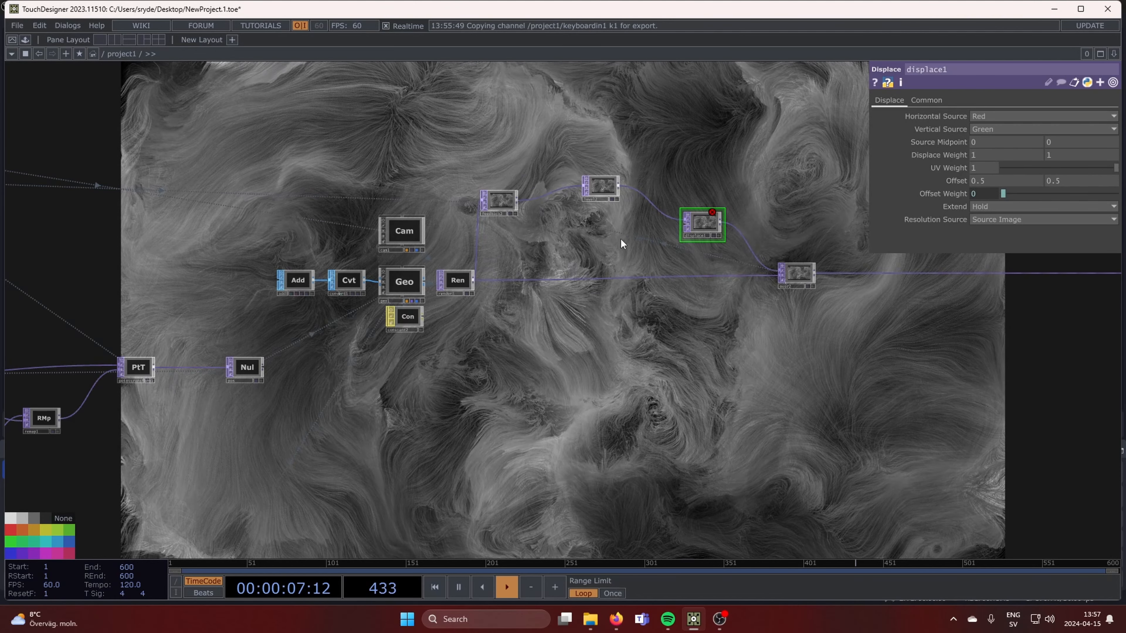
Branch a Blur TOP off feedback2 and place it below level2
scroll(620, 240, "up", 3)
left_click_drag(587, 129, 547, 139)
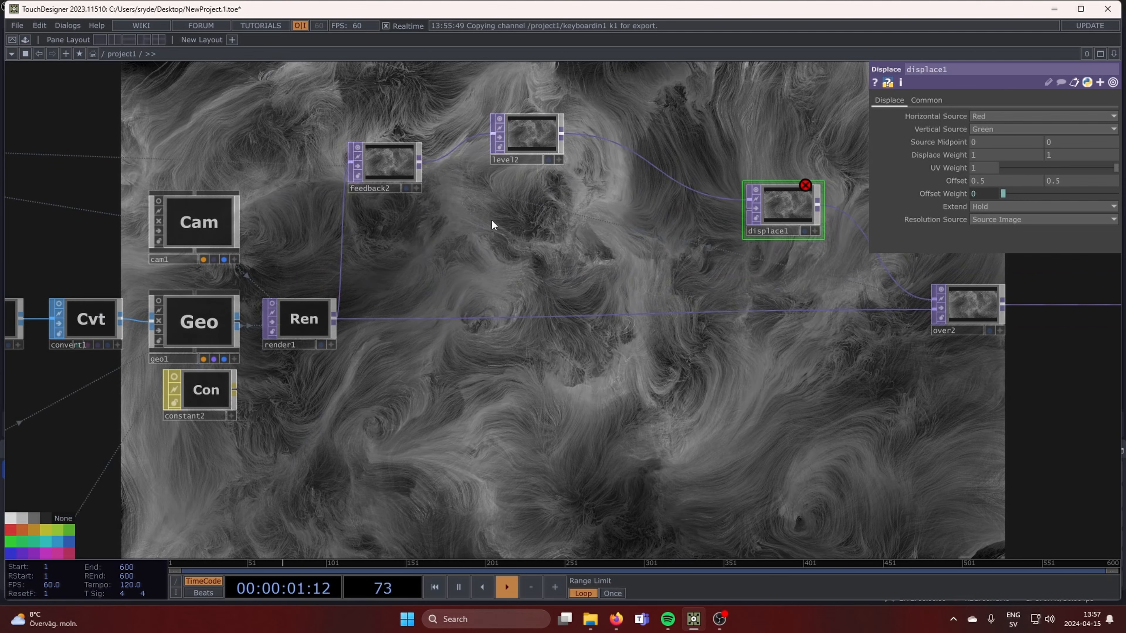
left_click(420, 162)
left_click(505, 211)
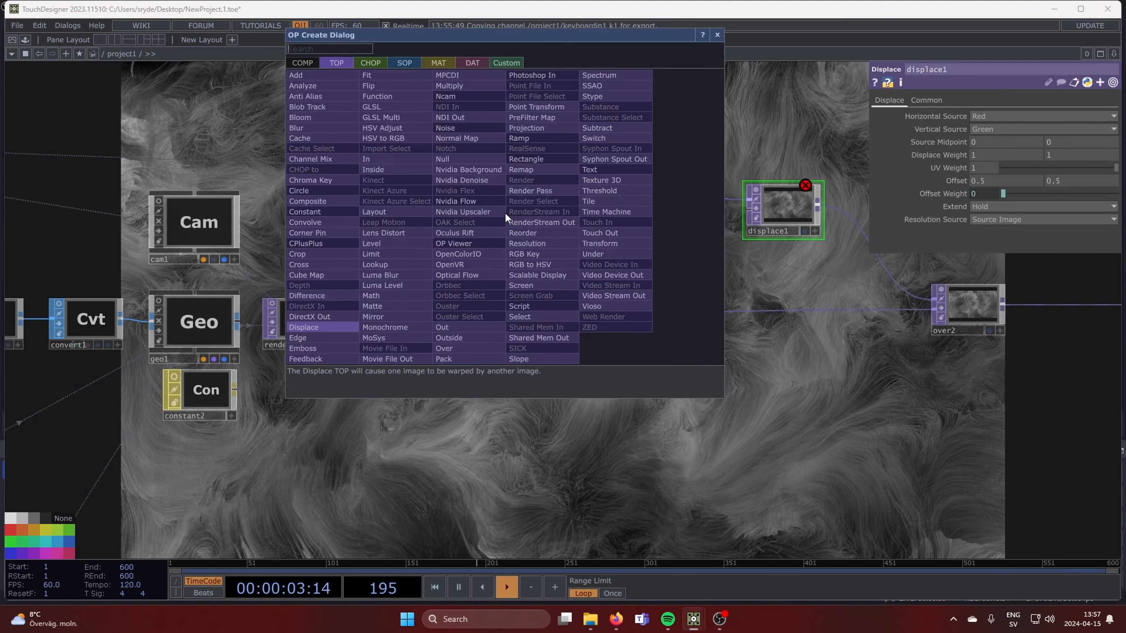
type("bl")
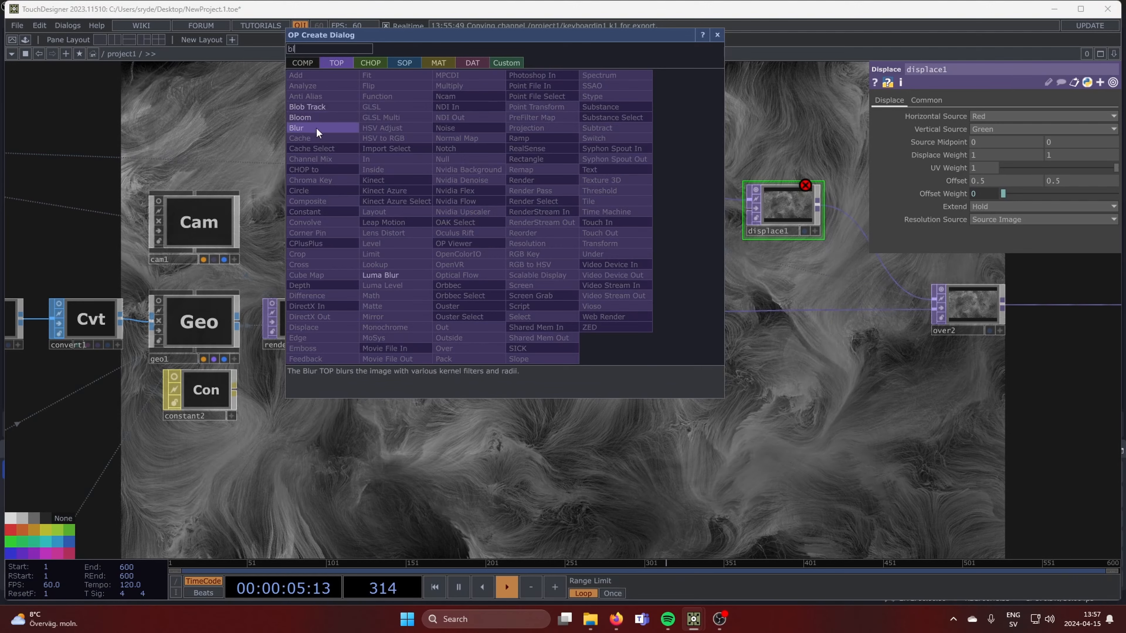
left_click(315, 127)
left_click(513, 231)
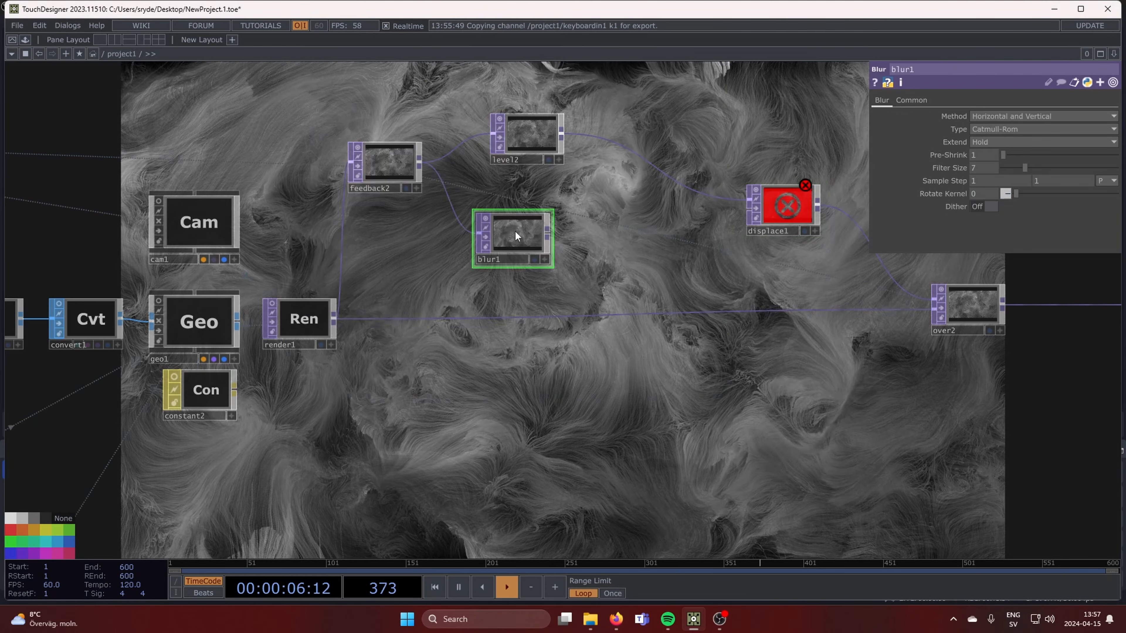
Set blur1's type to Gaussian, Pre-Shrink to 4 and Filter Size to 32
left_click(996, 129)
left_click(984, 158)
mouse_move(987, 151)
middle_mouse_down()
mouse_move(1012, 150)
mouse_move(986, 151)
middle_mouse_up()
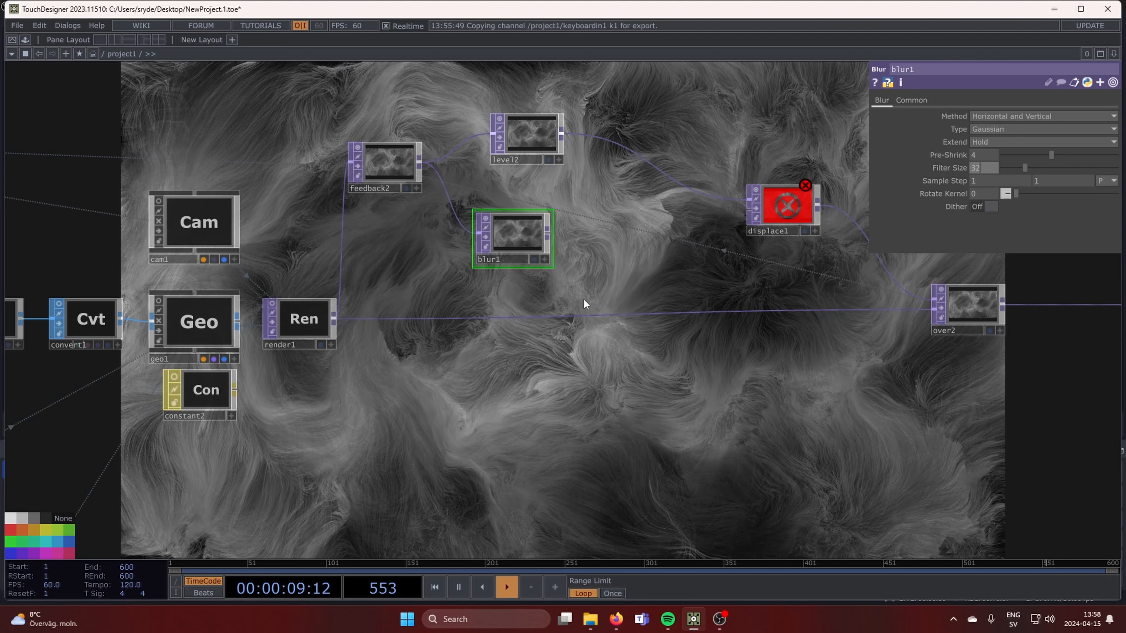
Add a Slope TOP fed by blur1 and place it beside the blur
scroll(647, 260, "down", 2)
scroll(616, 256, "up", 2)
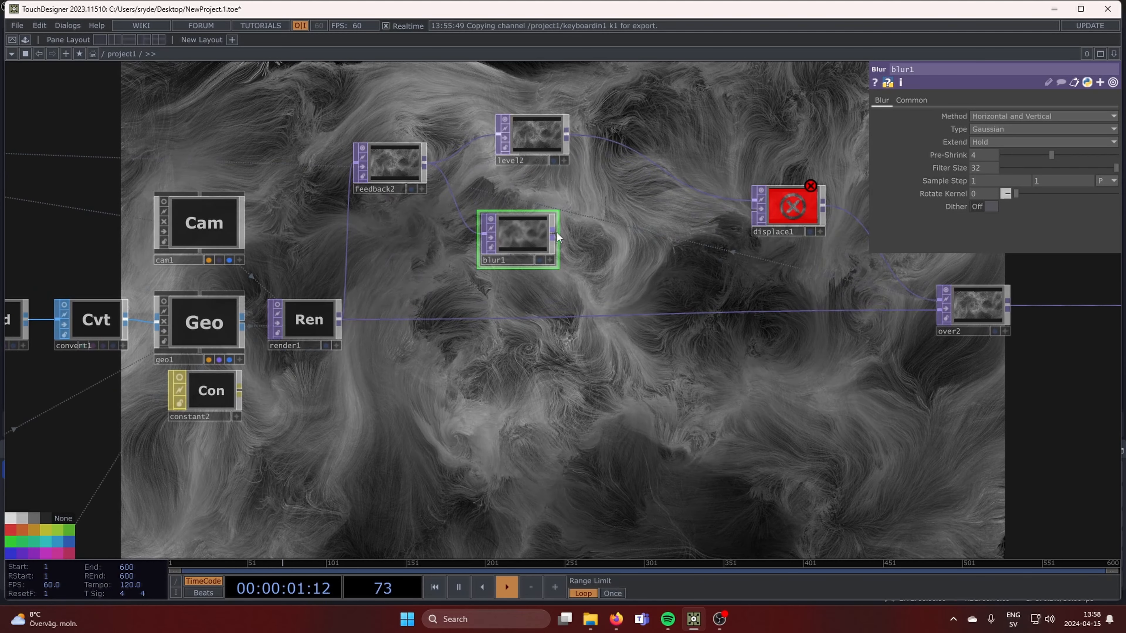
key("Tab")
type("sl")
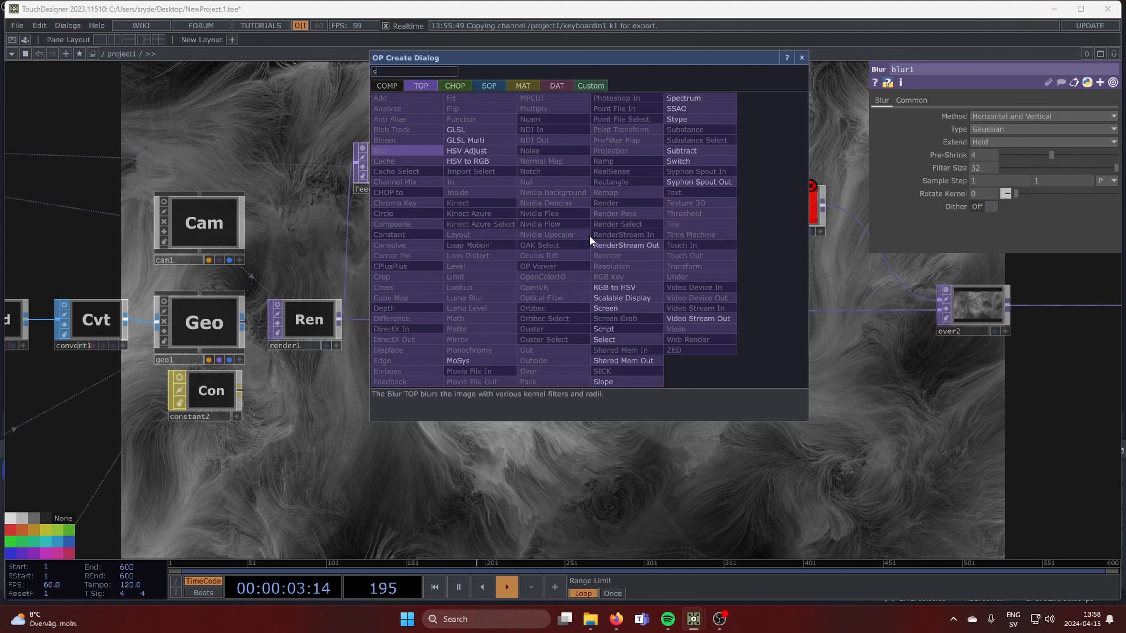
left_click(621, 382)
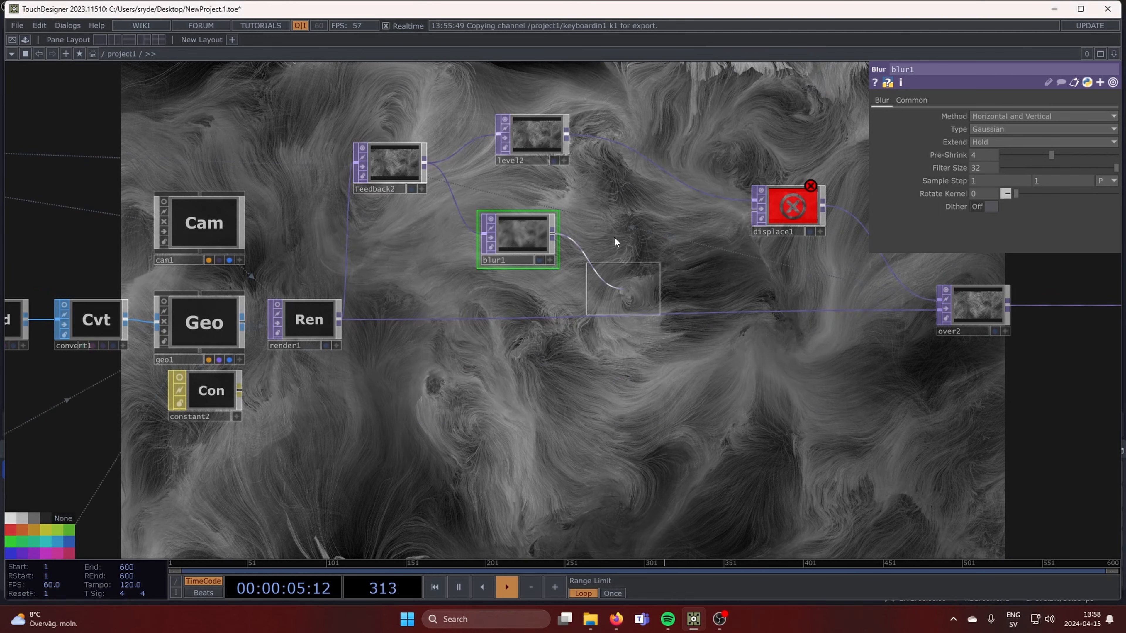
left_click(631, 238)
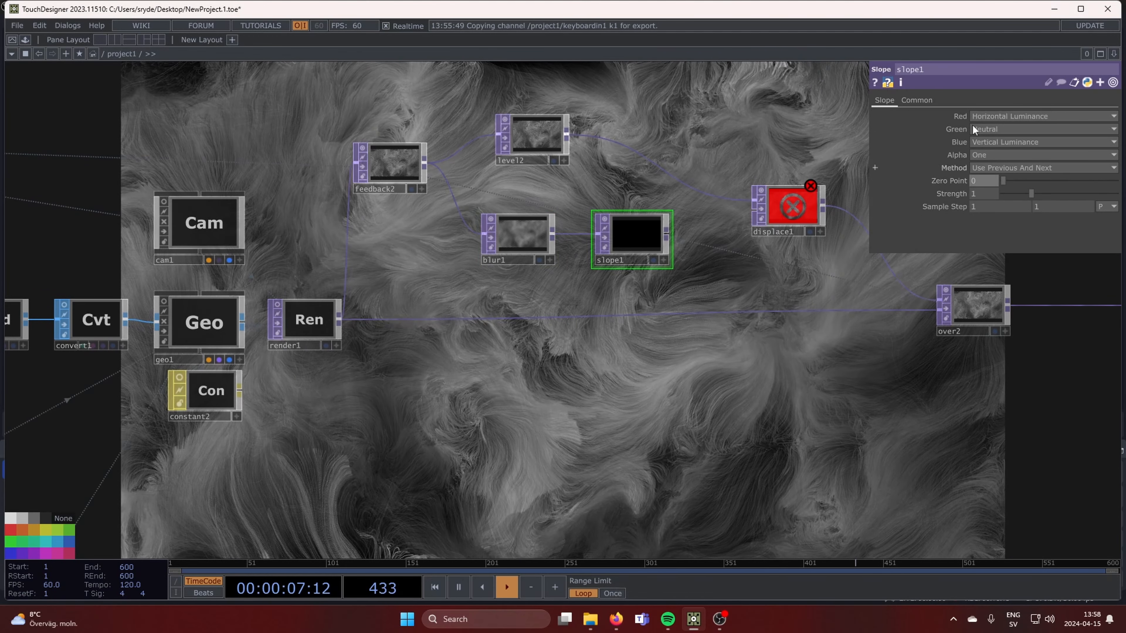
Set slope1's Green to Vertical Luminance and Blue to Zero, and connect it to displace1's second input
left_click(980, 129)
left_click(996, 223)
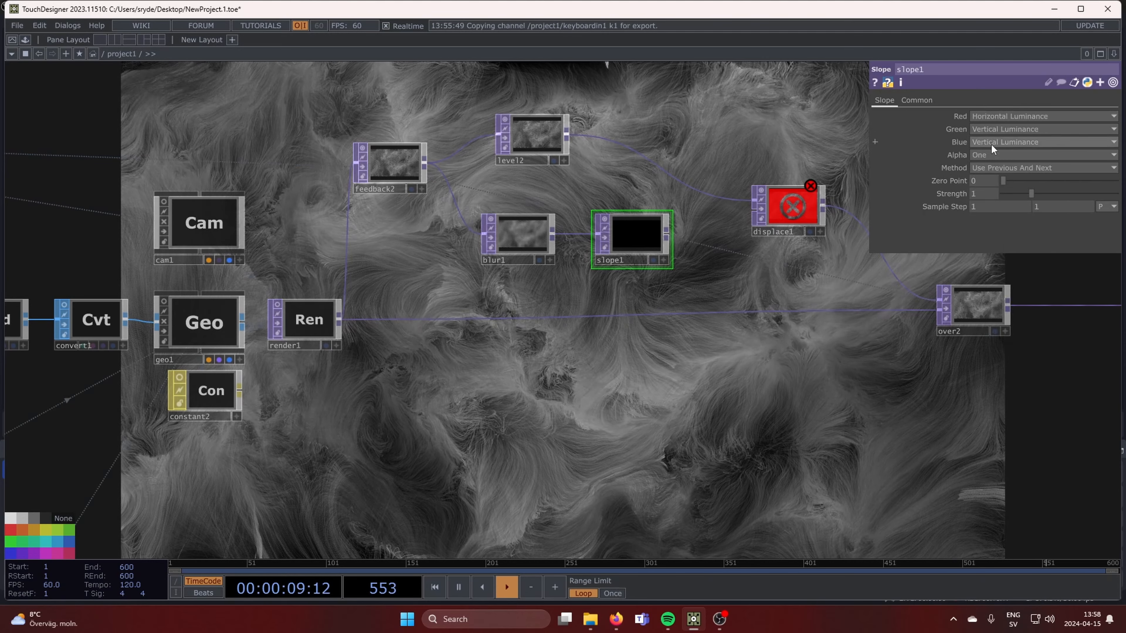
left_click(991, 141)
left_click(984, 341)
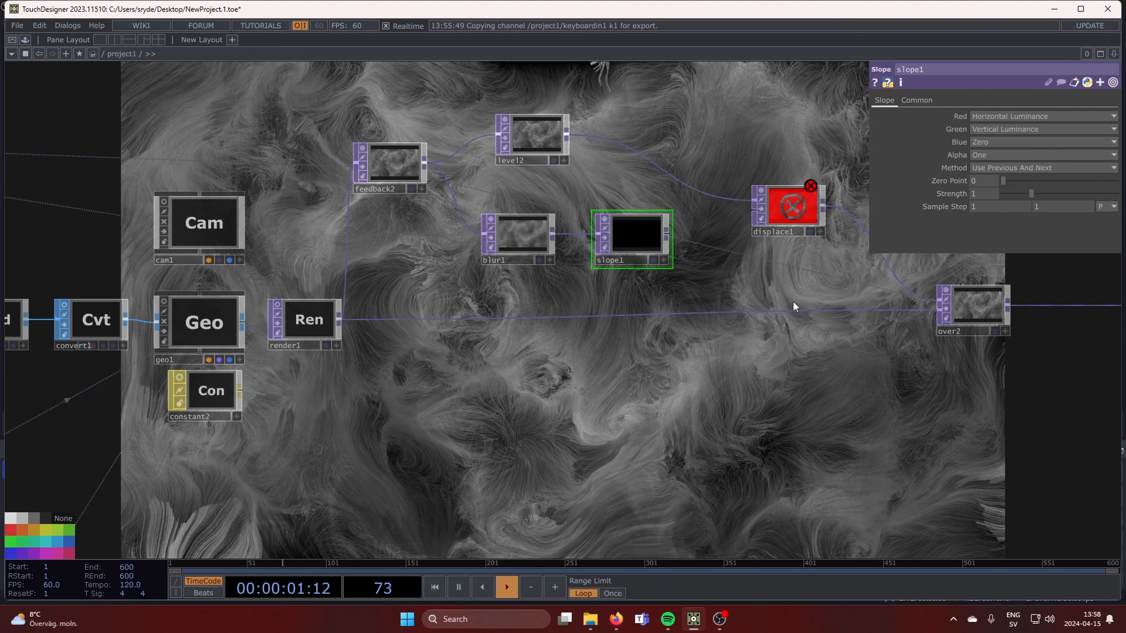
left_click_drag(762, 251, 704, 250)
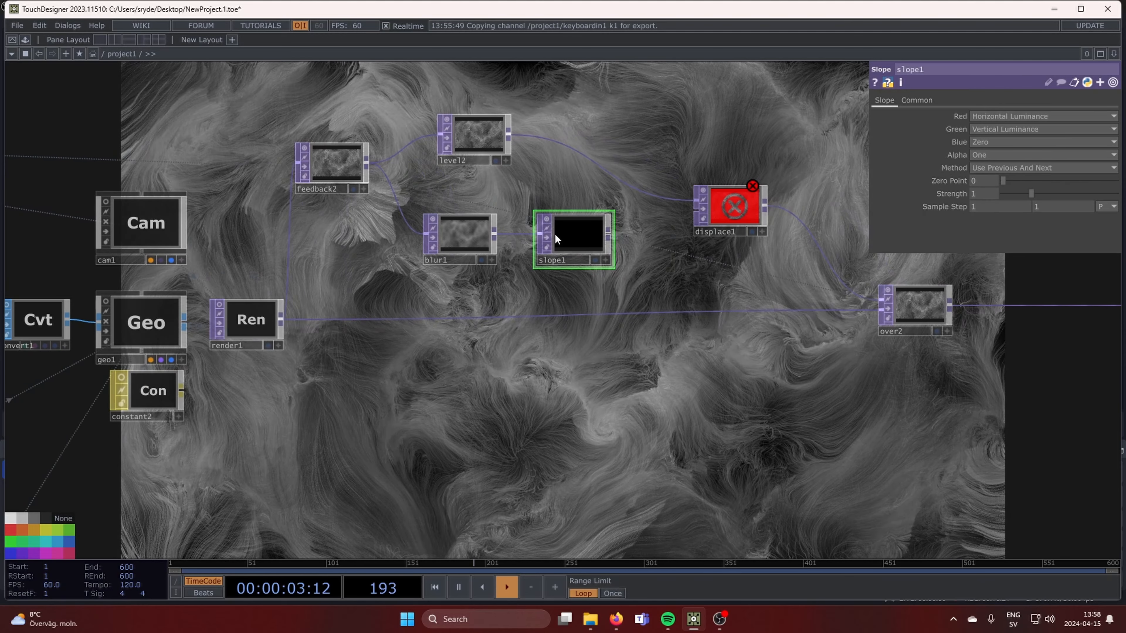
left_click_drag(608, 234, 698, 210)
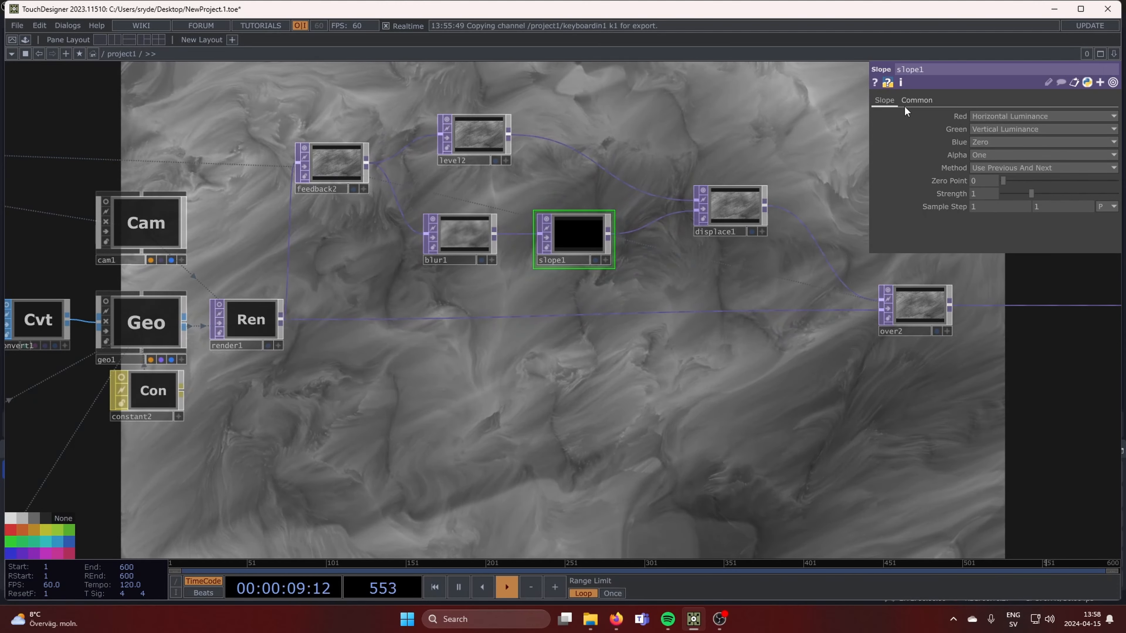
Set slope1's pixel format to 32-bit float (RG)
left_click(916, 100)
left_click(1011, 245)
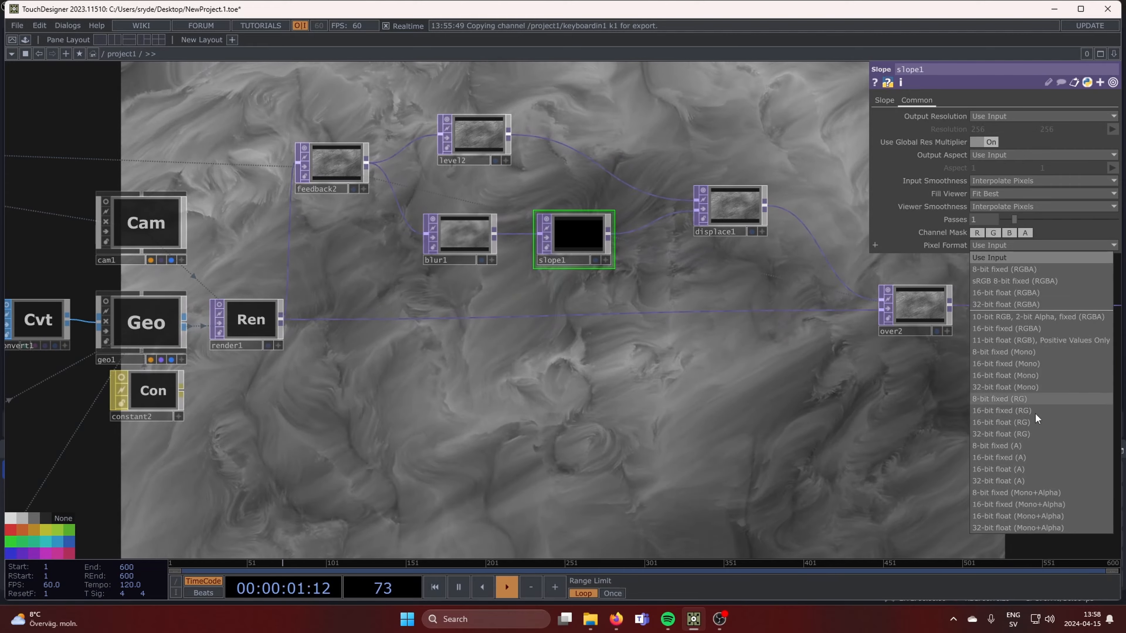
left_click(1026, 434)
left_click_drag(799, 371, 579, 355)
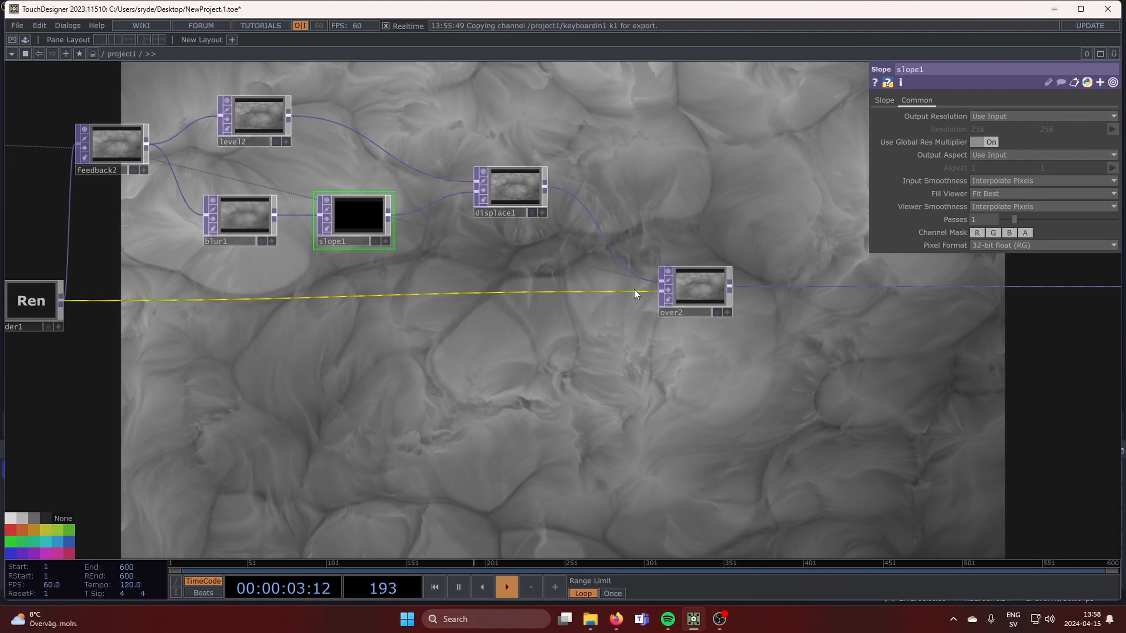
Reference the aspect-ratio x channel of math1 in displace1's horizontal Displace Weight
scroll(634, 290, "down", 3)
key("1")
left_click_drag(581, 242, 894, 323)
left_click(652, 264)
left_click_drag(477, 142, 487, 145)
scroll(487, 145, "down", 3)
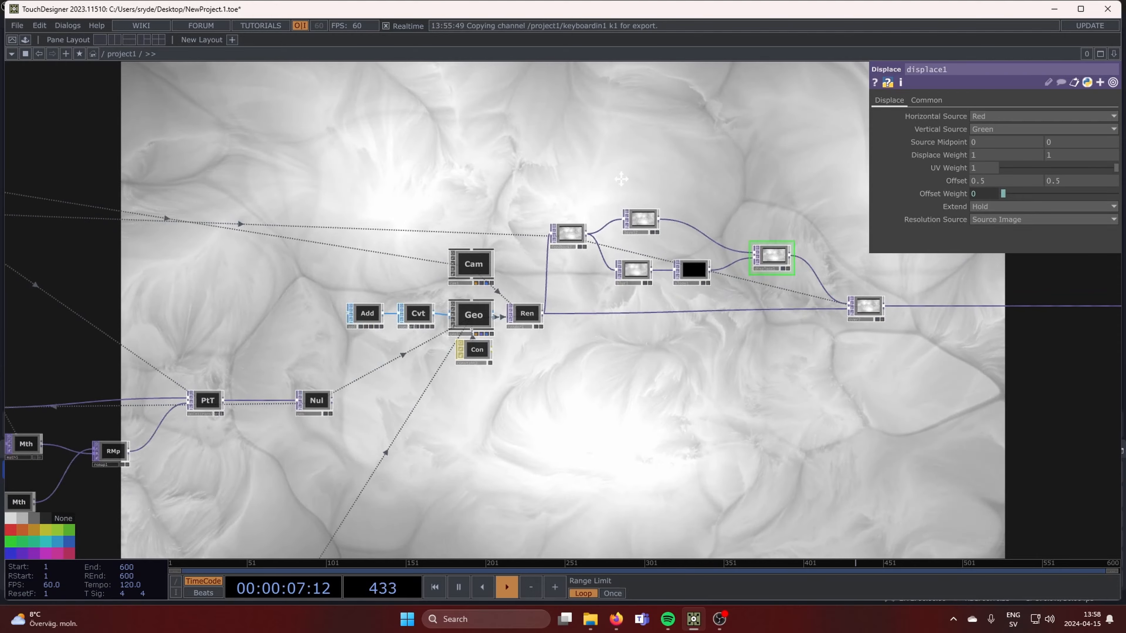
left_click_drag(120, 216, 447, 224)
left_click_drag(149, 307, 313, 301)
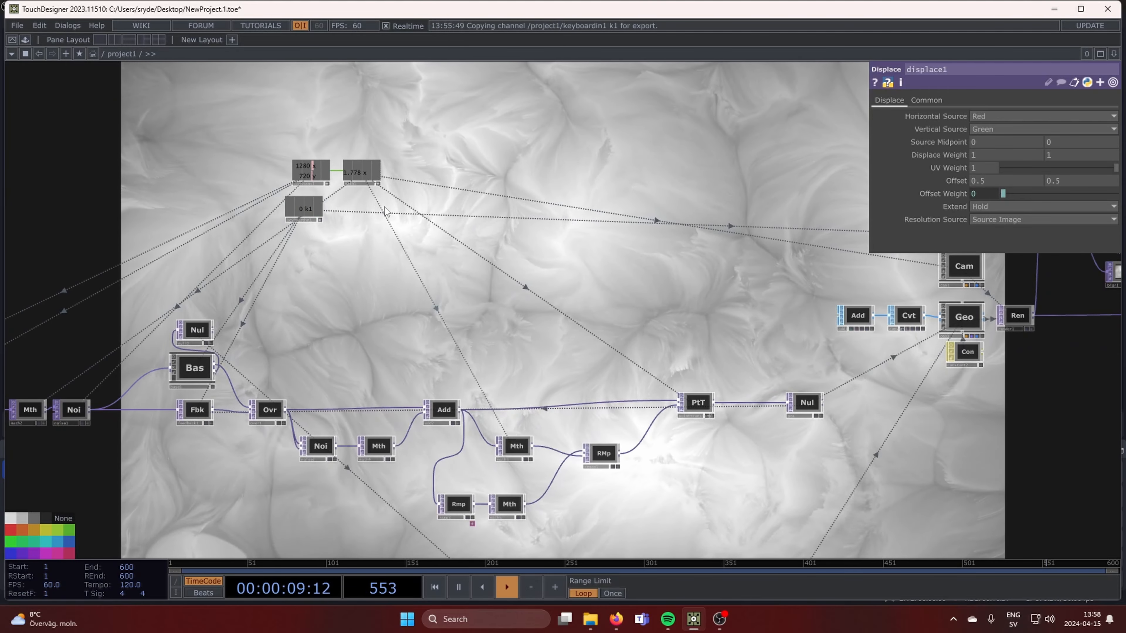
left_click_drag(363, 173, 1006, 156)
left_click(1014, 154)
left_click(970, 158)
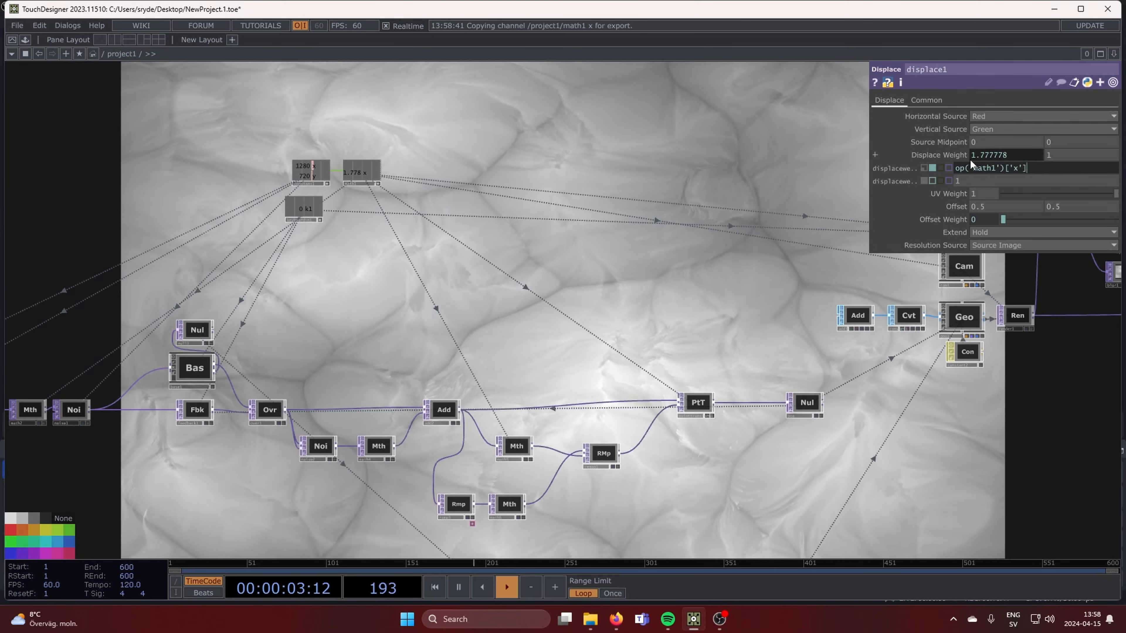
Invert displace1's horizontal Displace Weight expression so it reads 1/op('math1')['x']
left_click(956, 170)
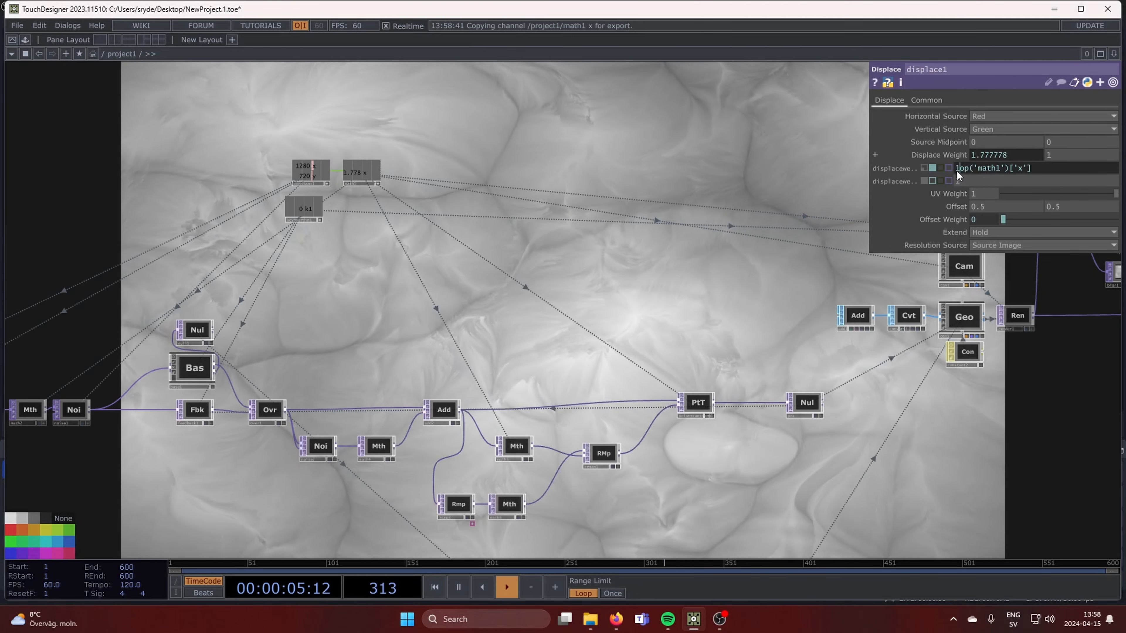
type("1/")
left_click(709, 266)
Set level2's post Opacity to 0.993 in the feedback loop
left_click_drag(654, 269, 405, 246)
left_click_drag(831, 398, 475, 414)
scroll(674, 358, "up", 3)
scroll(674, 358, "up", 2)
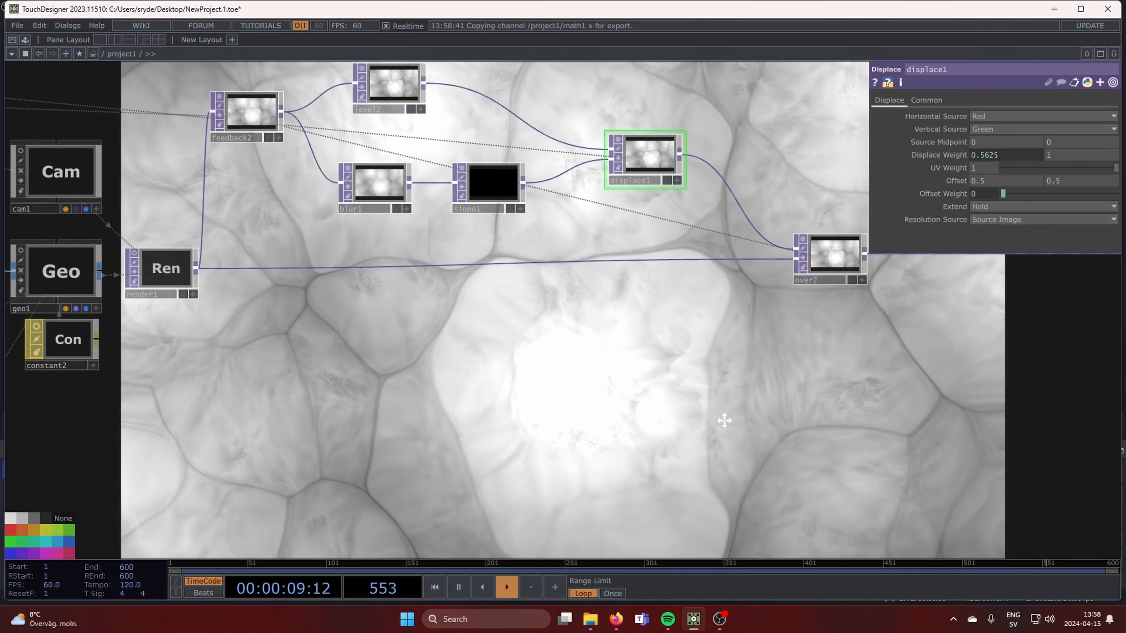
left_click_drag(725, 420, 816, 505)
left_click(476, 179)
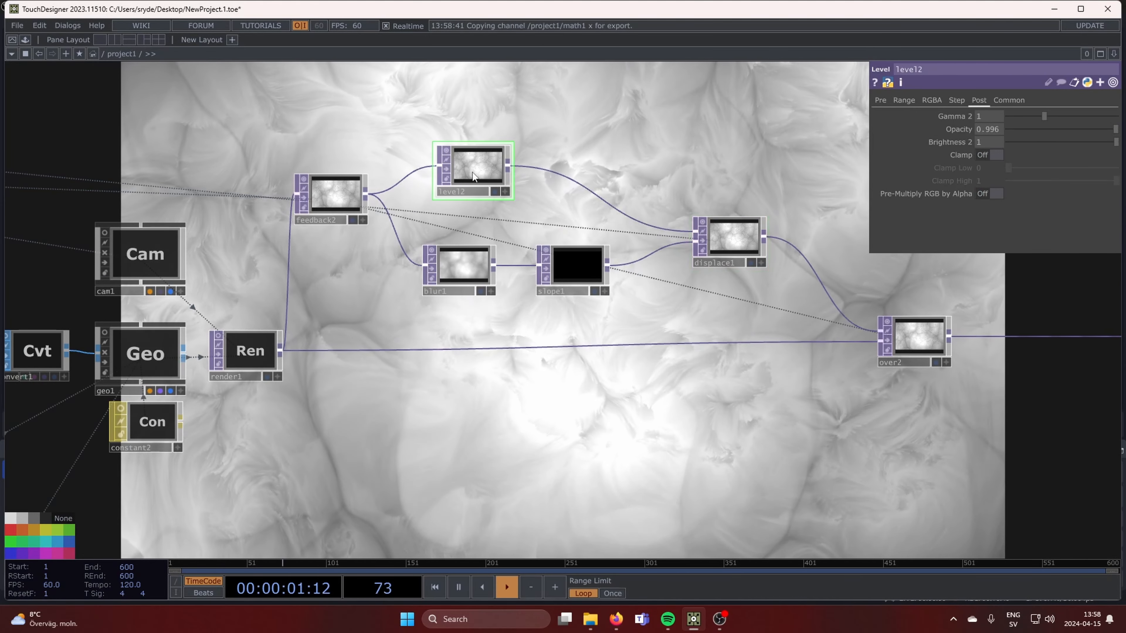
middle_click_drag(953, 129, 937, 154)
middle_click_drag(950, 107, 951, 128)
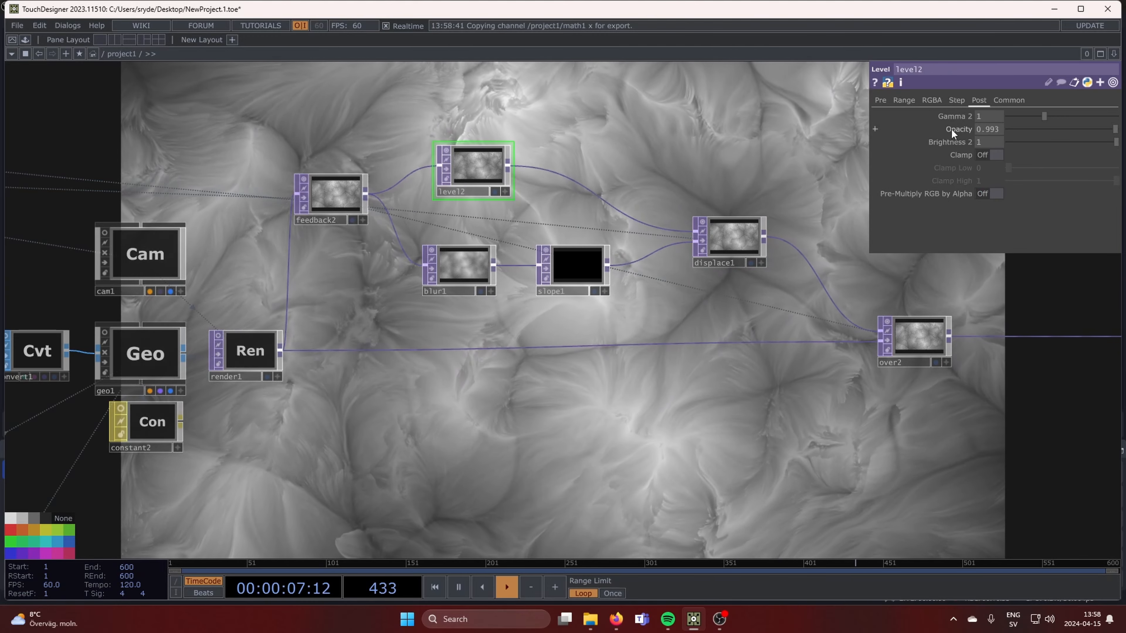
Set the Harmonics of noise3 in the colour chain to 5
scroll(665, 382, "down", 5)
scroll(487, 444, "up", 3)
scroll(466, 461, "up", 4)
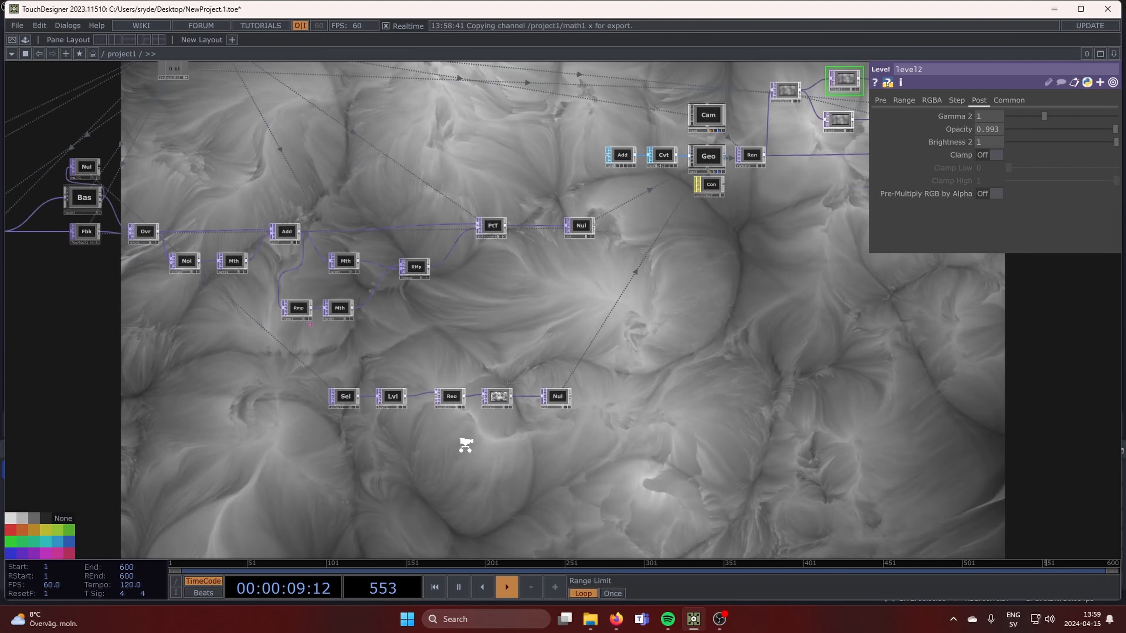
left_click(524, 370)
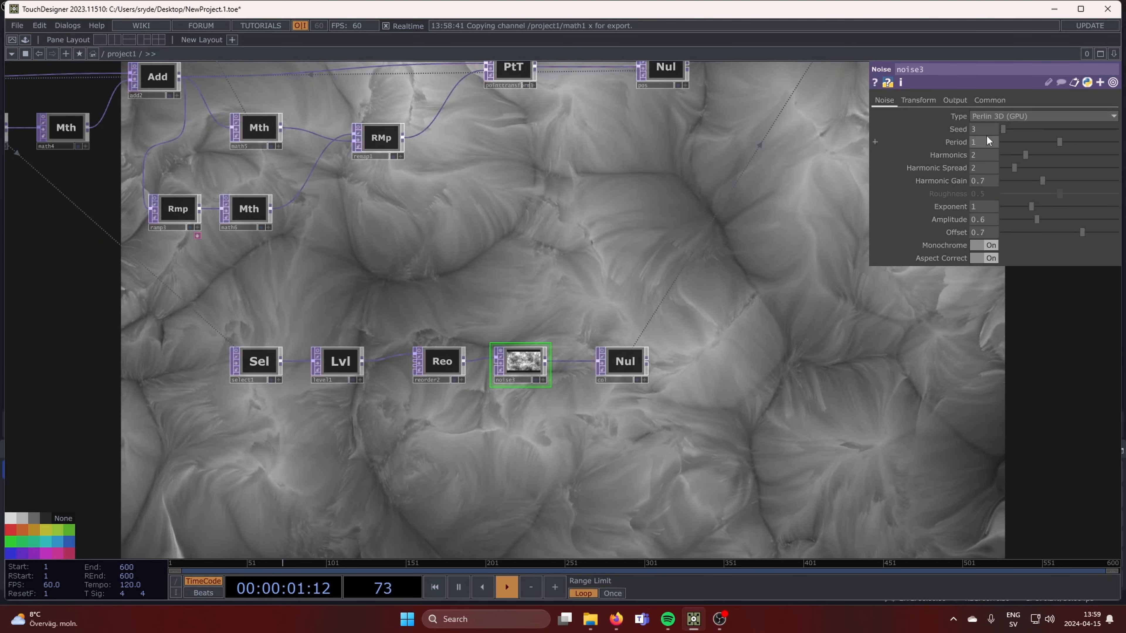
middle_click_drag(990, 153, 984, 162)
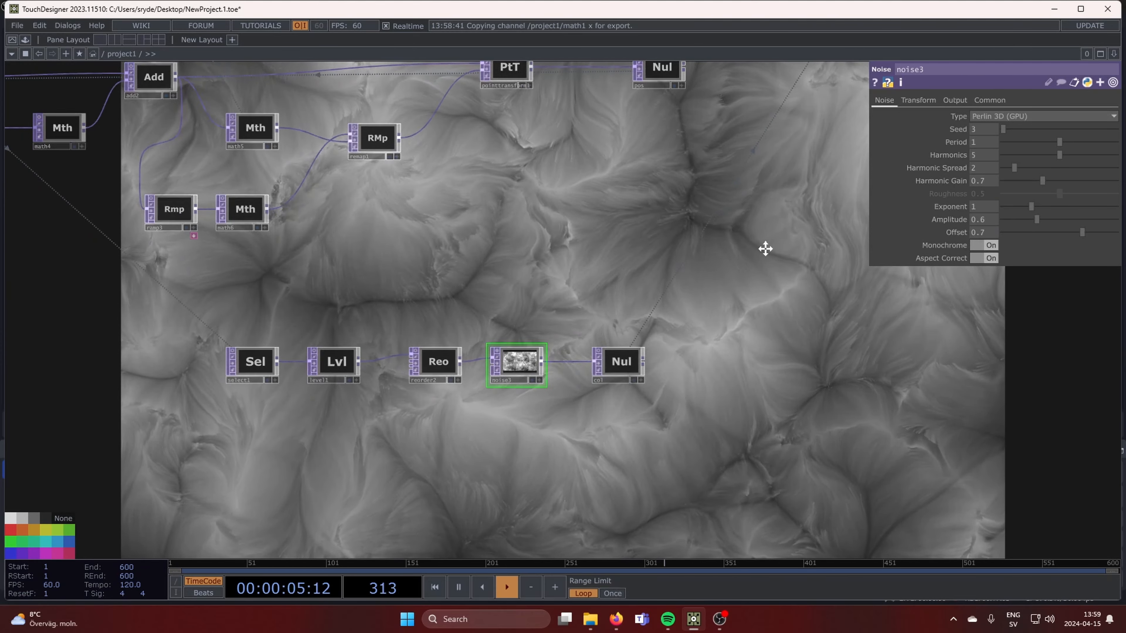
Set noise3's Offset to 0.6
left_click_drag(764, 247, 336, 354)
scroll(515, 297, "down", 5)
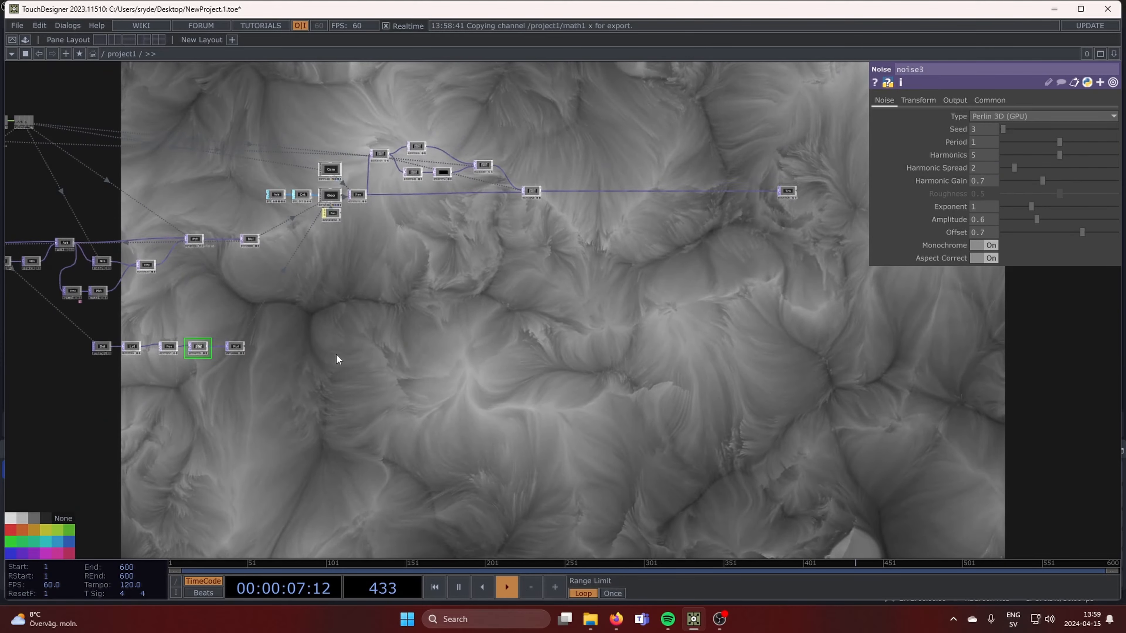
scroll(552, 317, "down", 3)
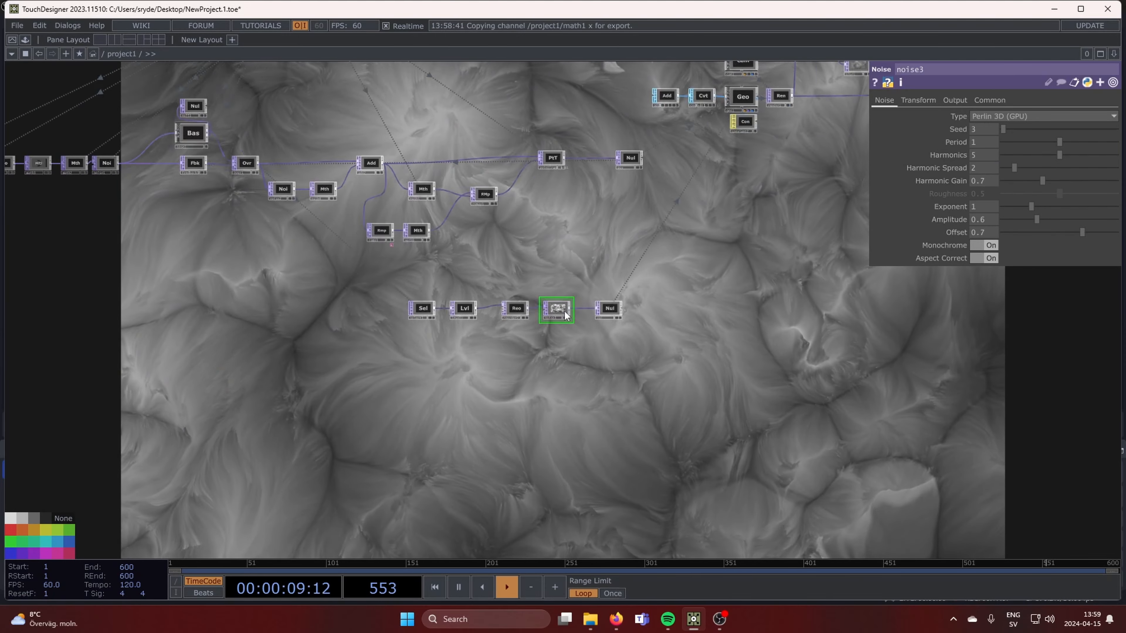
scroll(581, 328, "up", 3)
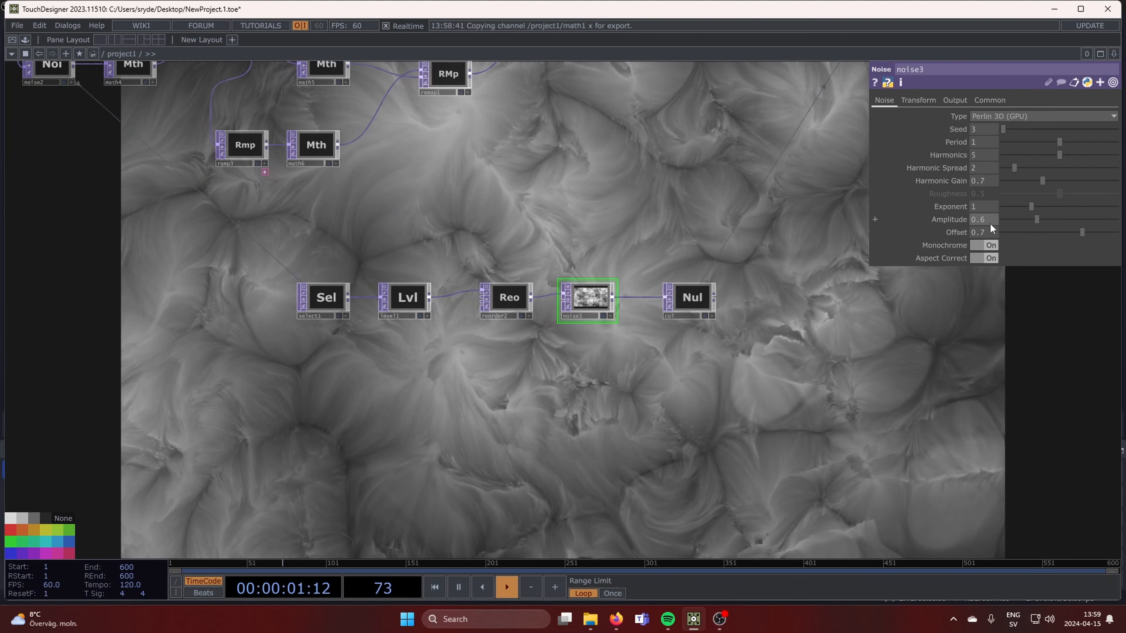
left_click_drag(989, 226, 983, 230)
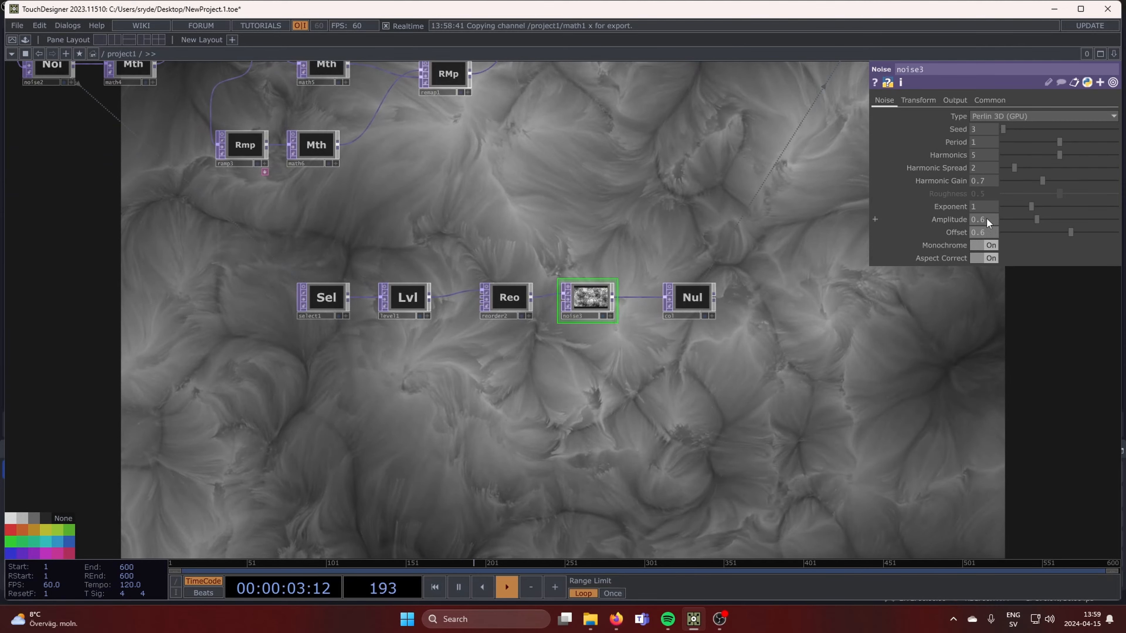
Set pointtransform1's X scale to 1.002 and Z rotation to 0.3
scroll(760, 275, "down", 5)
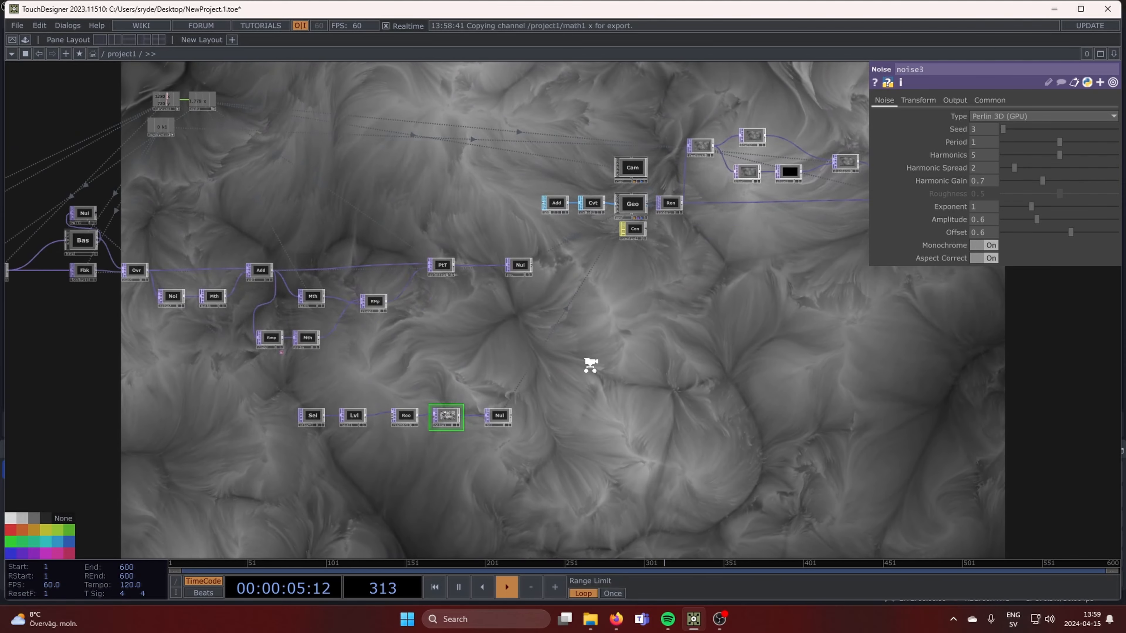
scroll(591, 365, "down", 5)
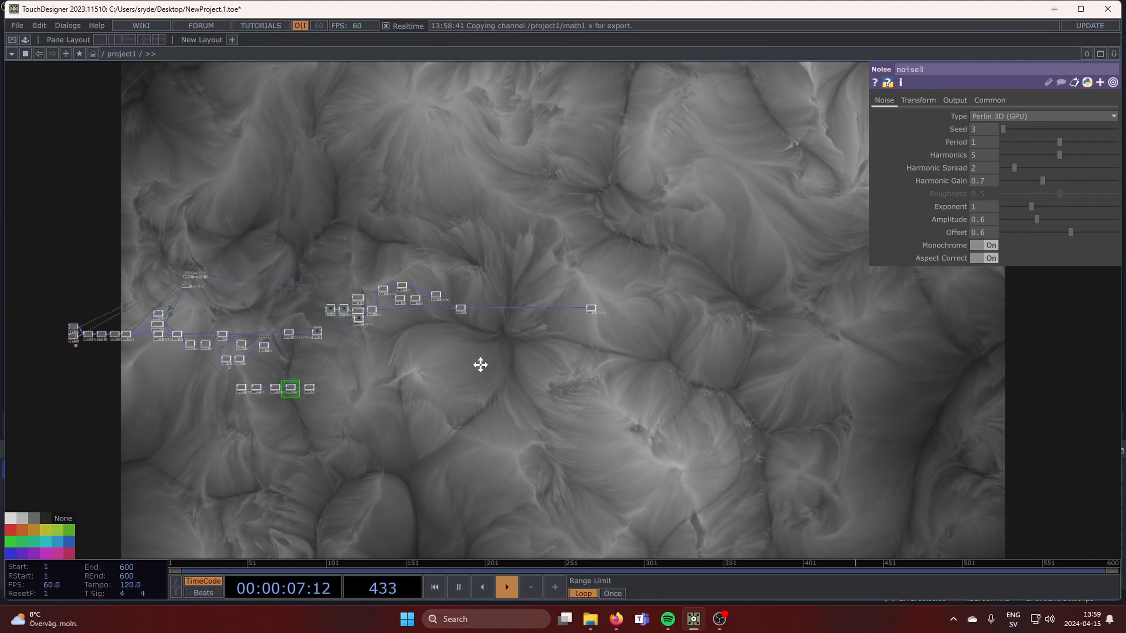
scroll(481, 364, "down", 3)
scroll(385, 390, "up", 10)
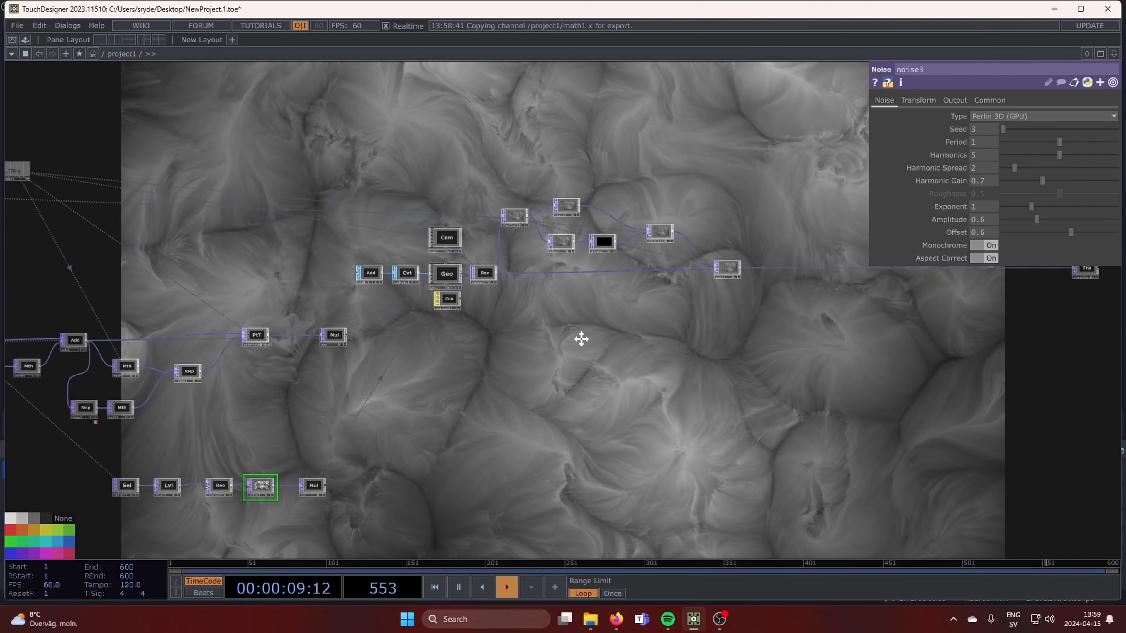
left_click_drag(581, 339, 981, 270)
scroll(620, 284, "up", 3)
left_click(683, 265)
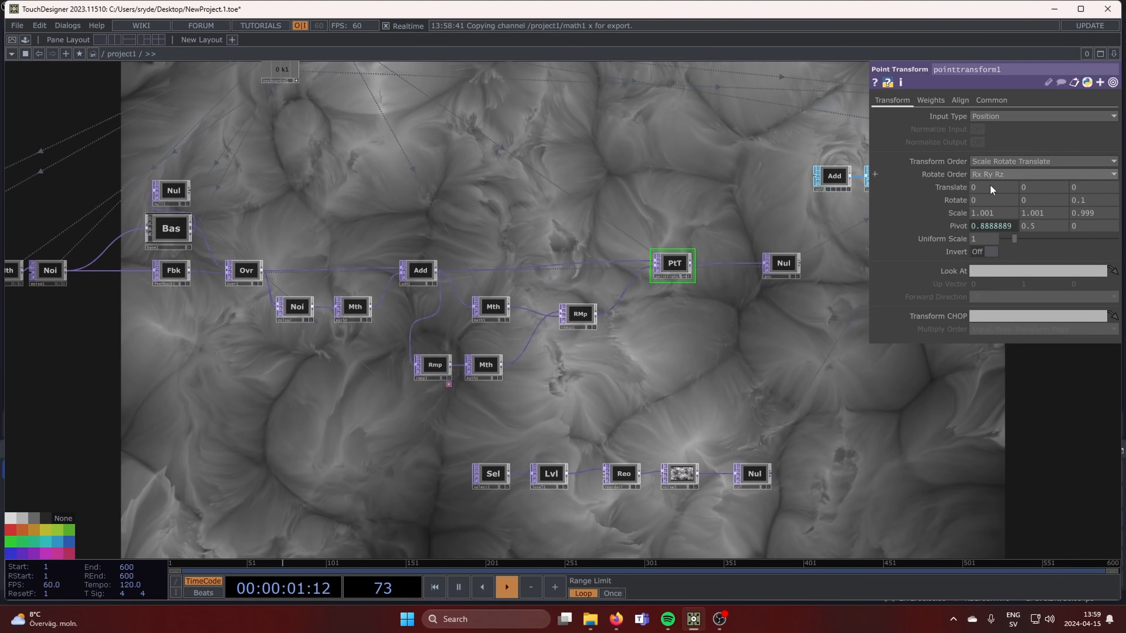
middle_click_drag(990, 212, 995, 236)
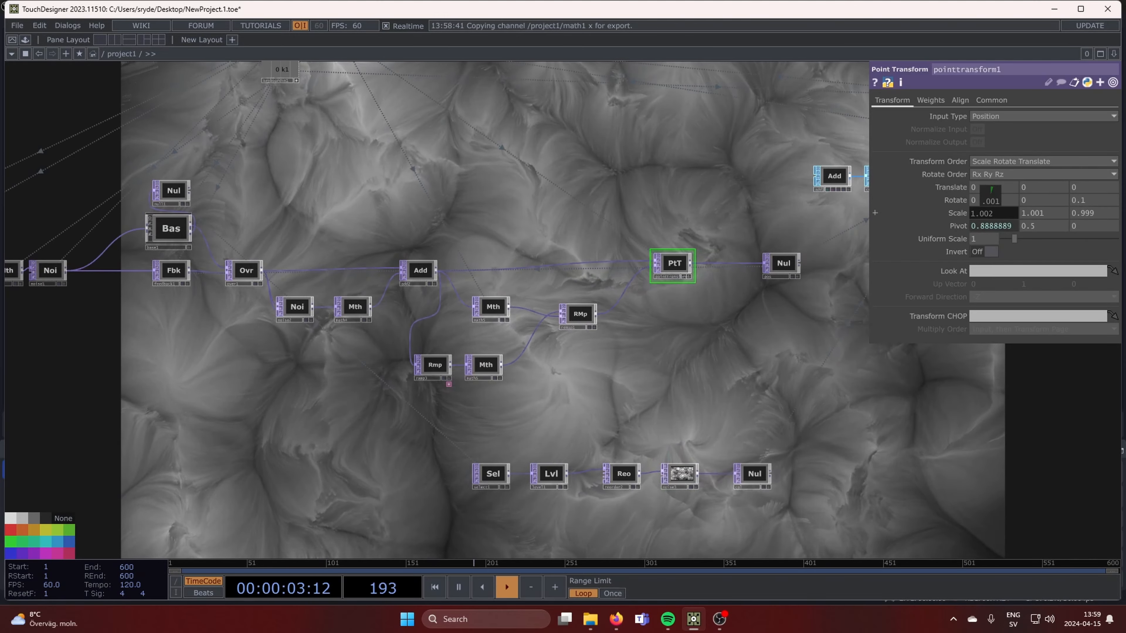
Insert a Level TOP directly after over2, ahead of the final Transform TOP
scroll(576, 390, "down", 8)
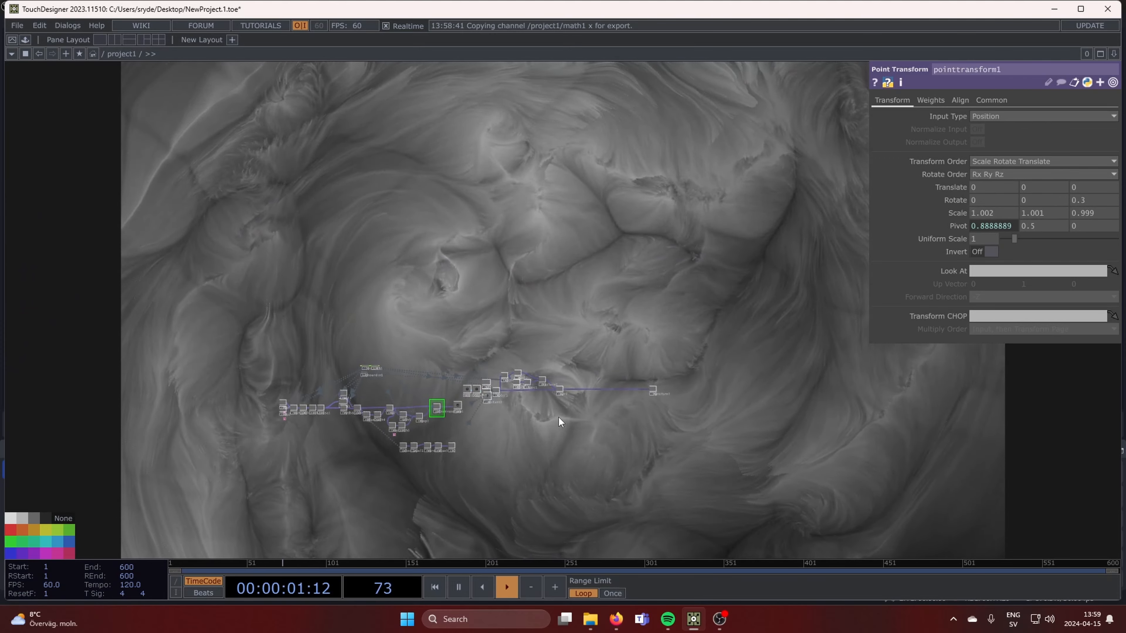
scroll(558, 417, "down", 3)
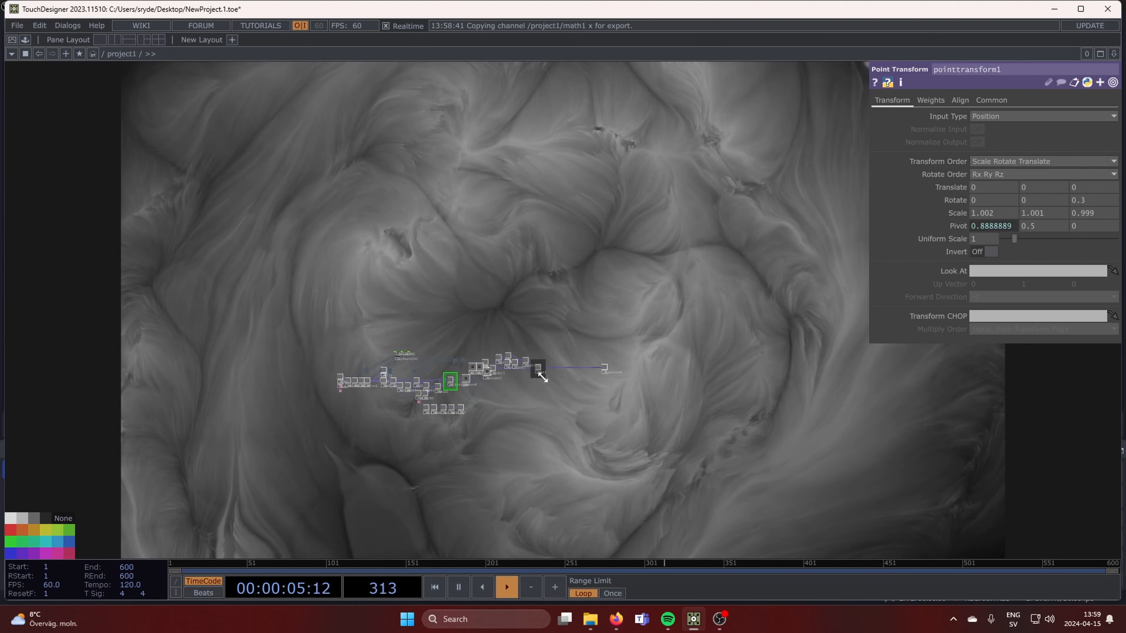
scroll(545, 381, "up", 5)
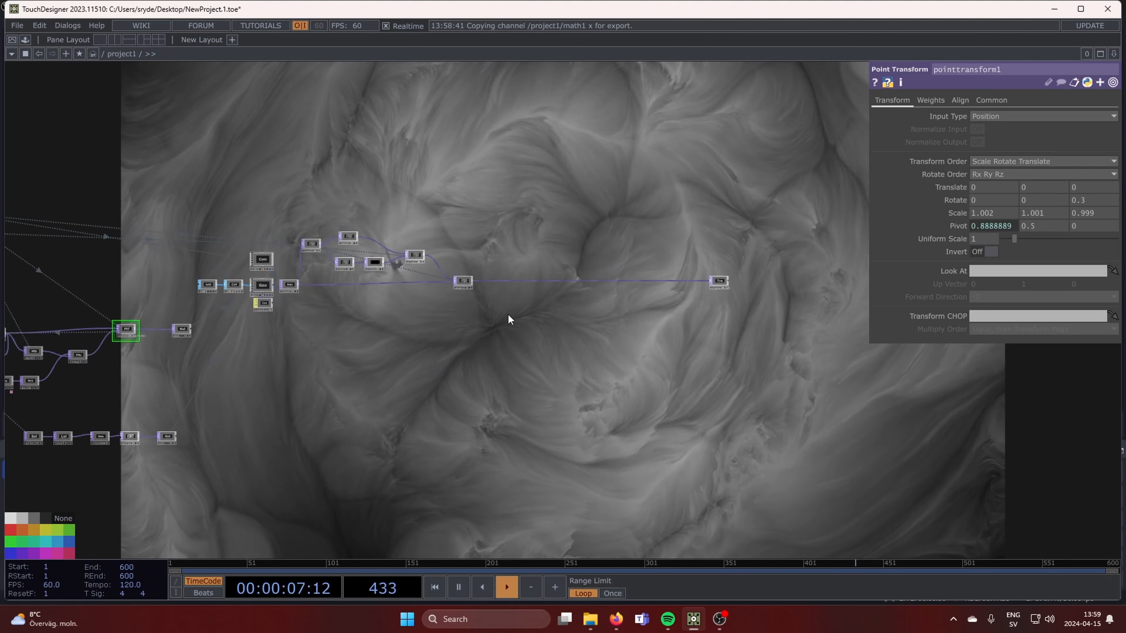
scroll(480, 291, "up", 3)
left_click_drag(461, 322, 416, 330)
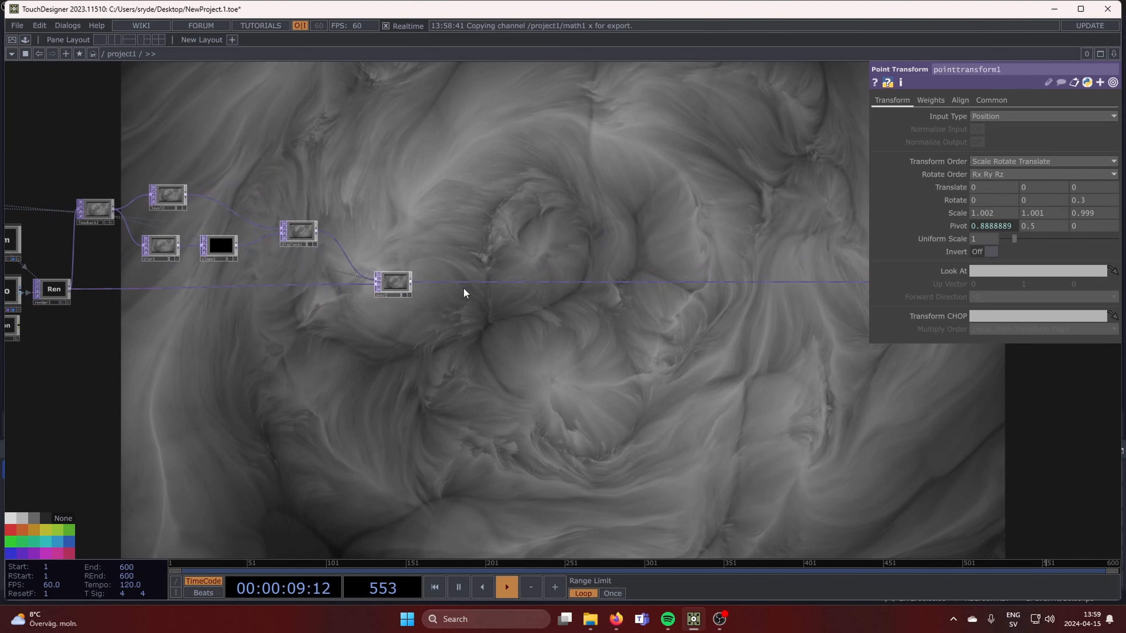
left_click(478, 272)
type("lev")
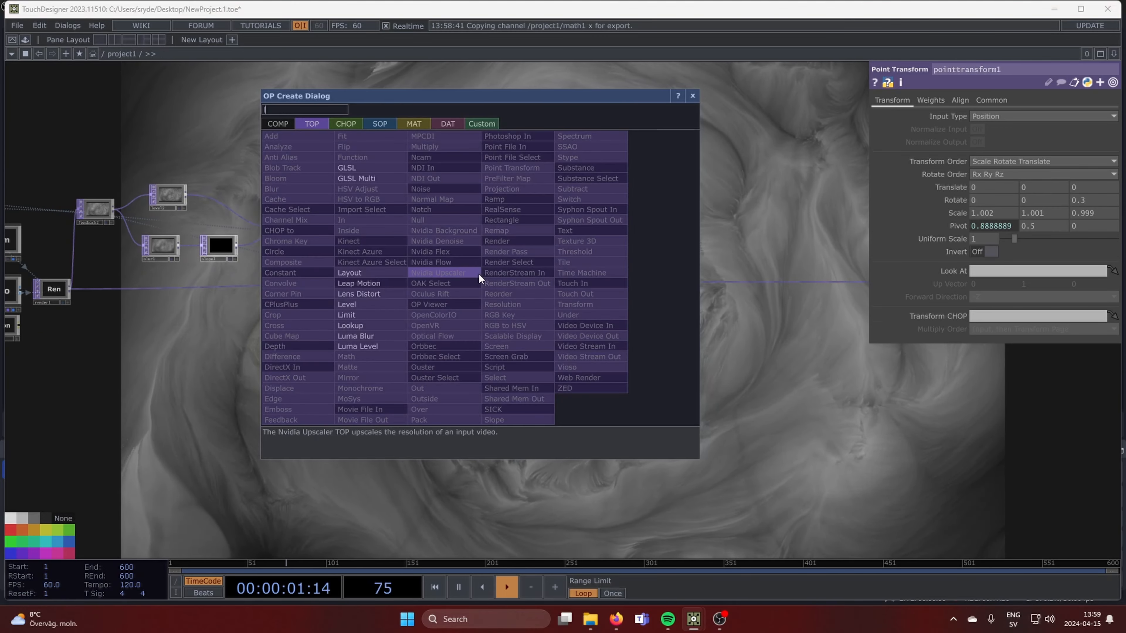
left_click(382, 305)
left_click(445, 290)
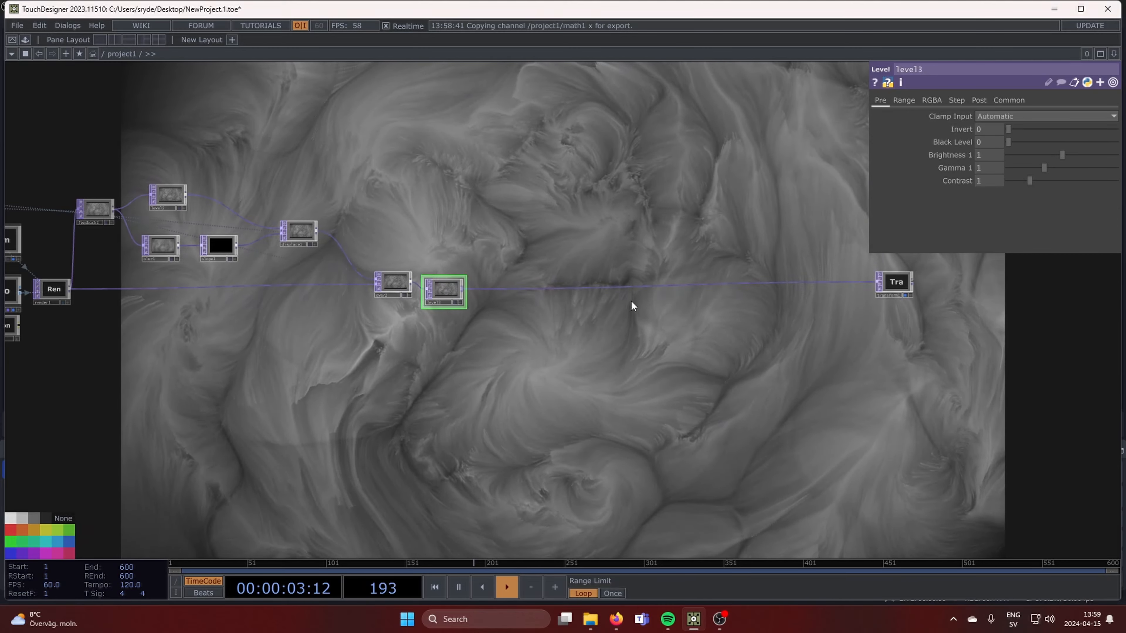
Set level3's Brightness 1 to 1.1, Contrast to 1.4 and Gamma 1 to 0.9
middle_click_drag(991, 157, 999, 139)
middle_click_drag(993, 182, 1012, 164)
left_click_drag(756, 285, 762, 282)
mouse_move(992, 168)
middle_mouse_down()
mouse_move(1000, 151)
mouse_move(986, 154)
middle_mouse_up()
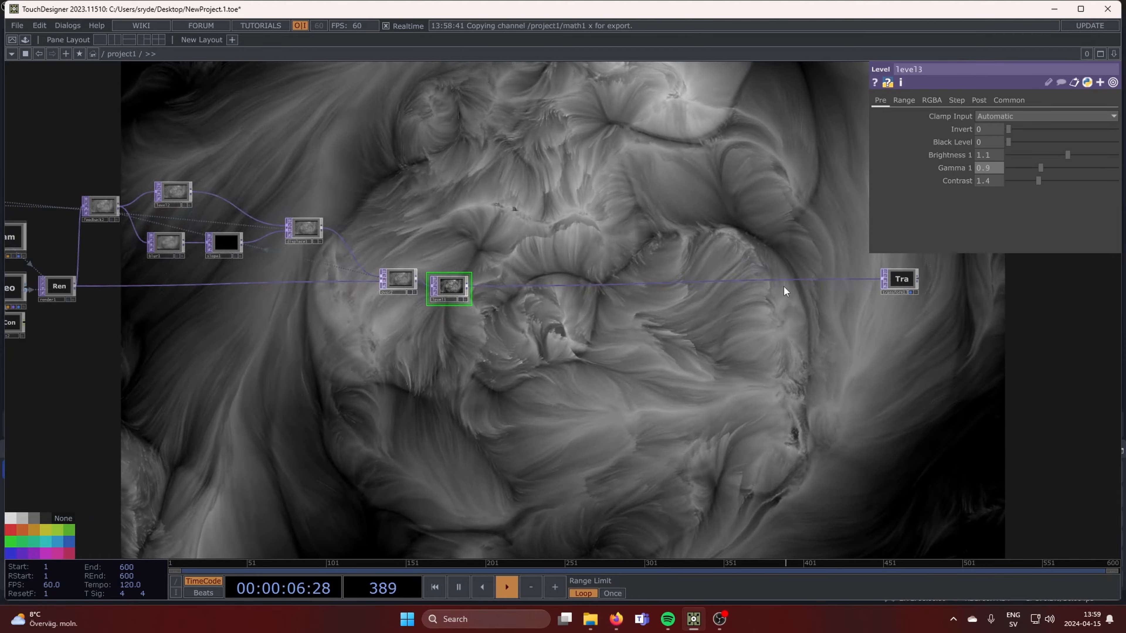
Change the Type of ramp3 in the remap branch to Horizontal
scroll(784, 287, "down", 5)
left_click_drag(671, 322, 272, 390)
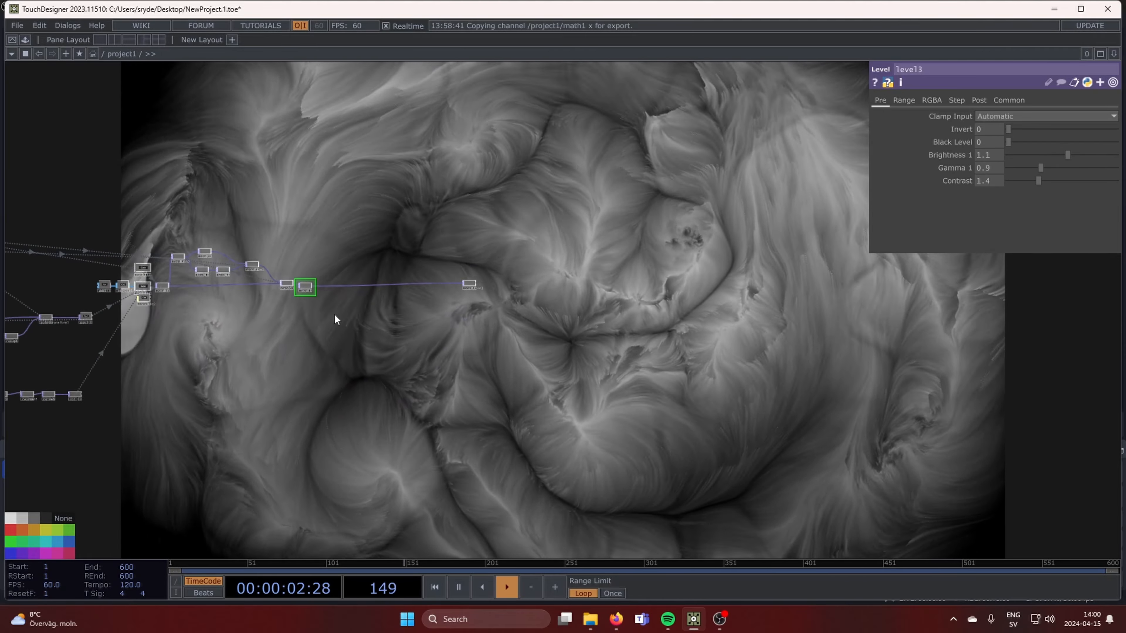
scroll(335, 301, "up", 3)
scroll(173, 393, "up", 5)
left_click_drag(262, 294, 431, 261)
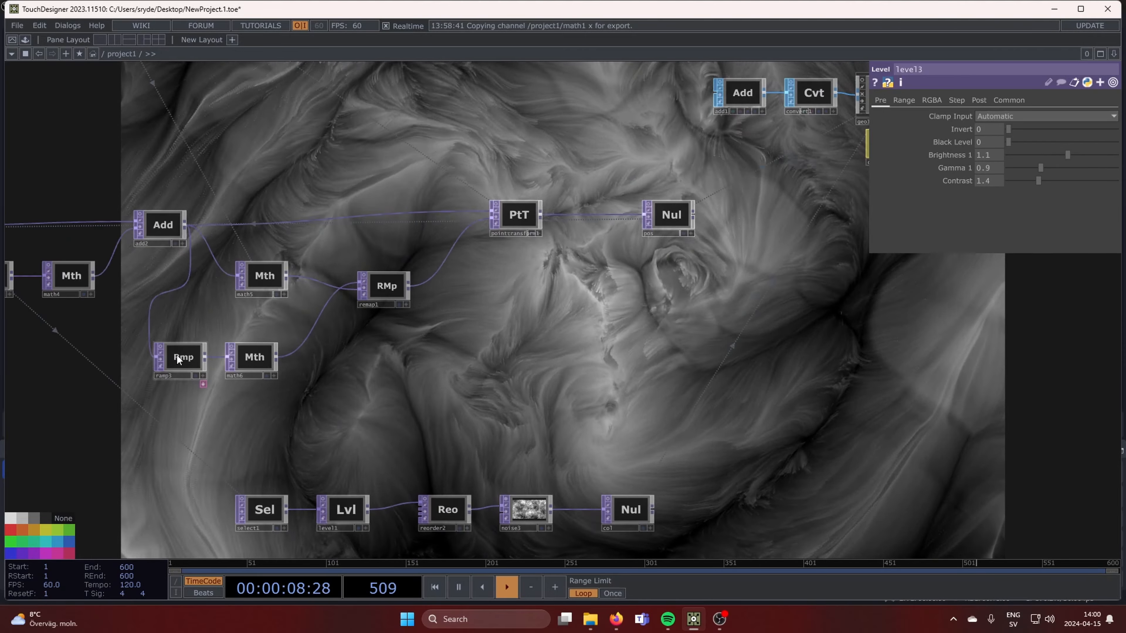
left_click(180, 357)
scroll(313, 326, "down", 3)
scroll(250, 337, "up", 5)
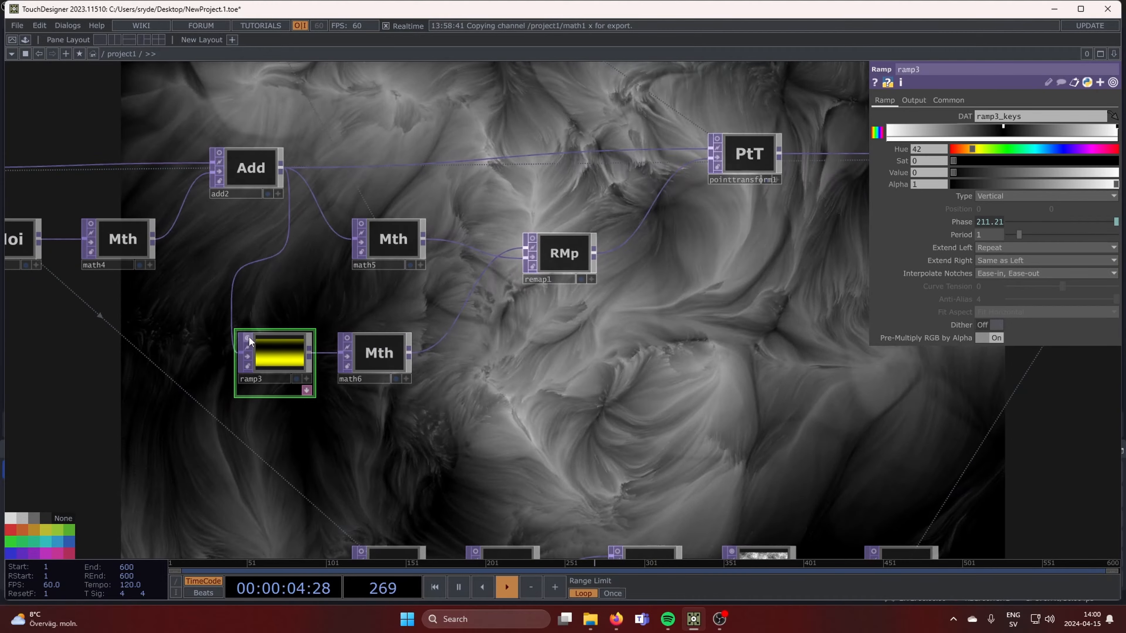
left_click(997, 196)
left_click(995, 220)
Insert a Lookup TOP on the wire between level3 and the final Transform TOP
scroll(284, 354, "down", 3)
scroll(443, 342, "down", 3)
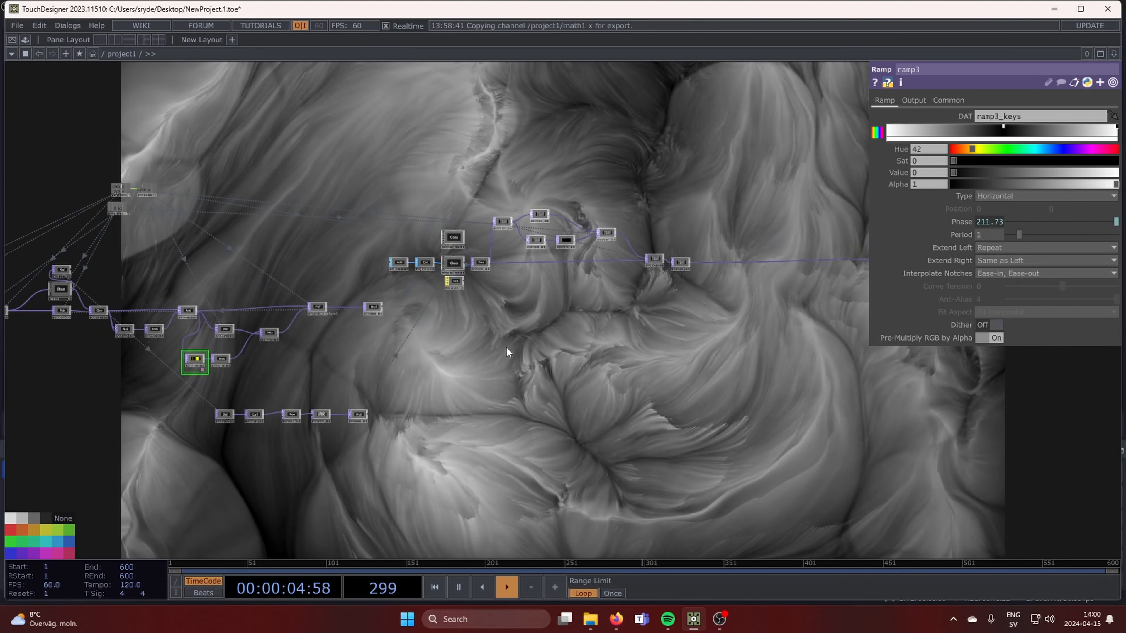
scroll(506, 348, "down", 3)
left_click_drag(644, 347, 629, 311)
scroll(437, 320, "up", 6)
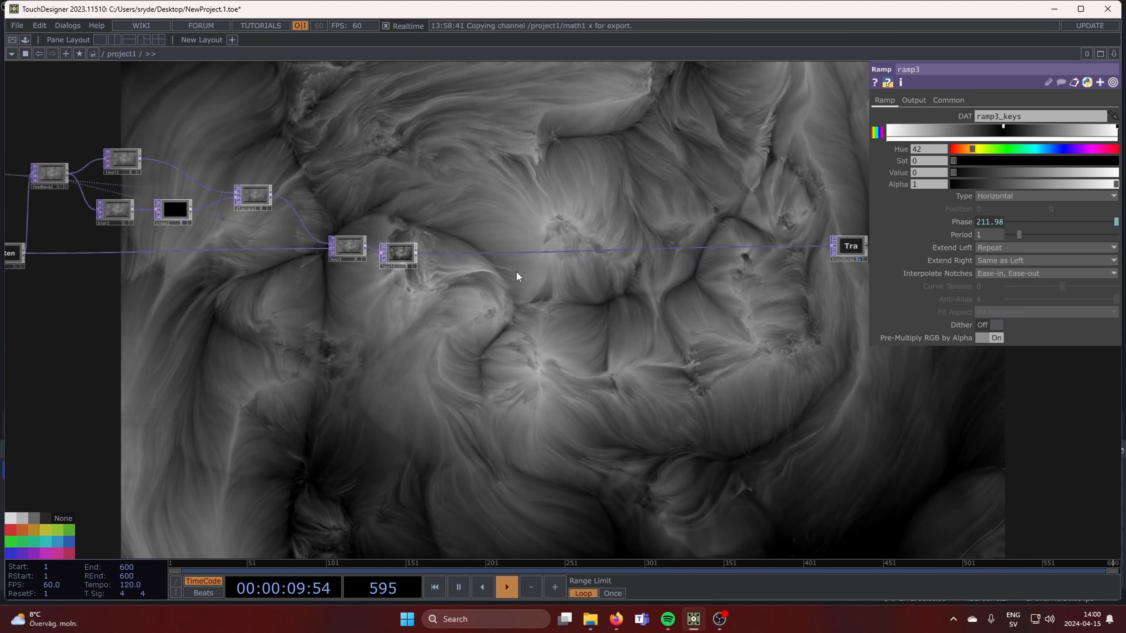
left_click_drag(515, 277, 462, 277)
right_click(443, 253)
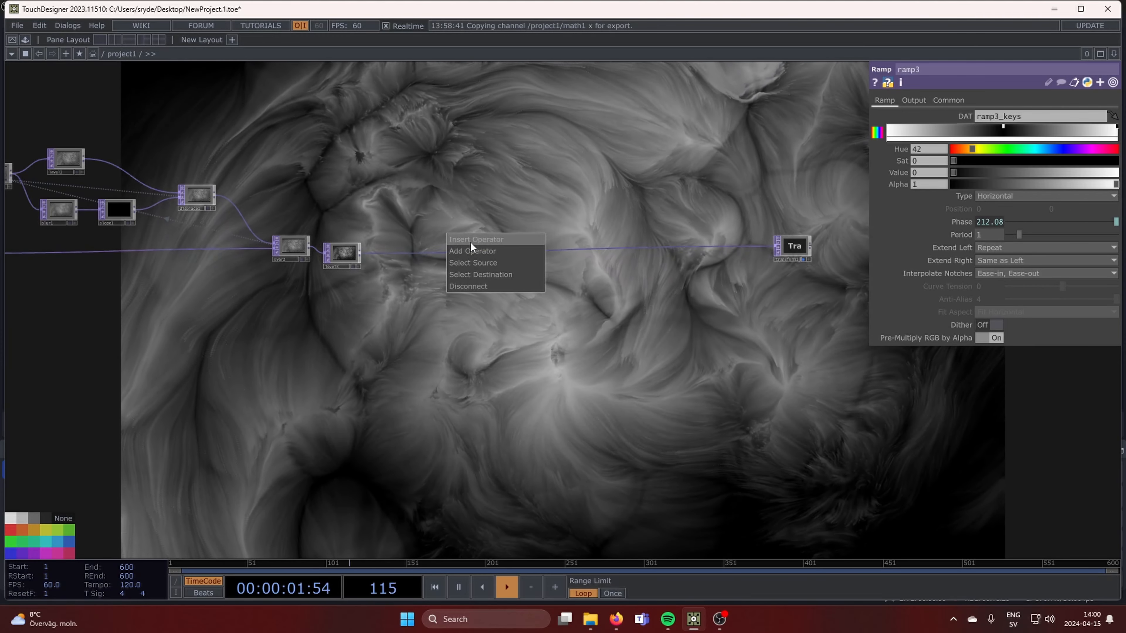
left_click(474, 245)
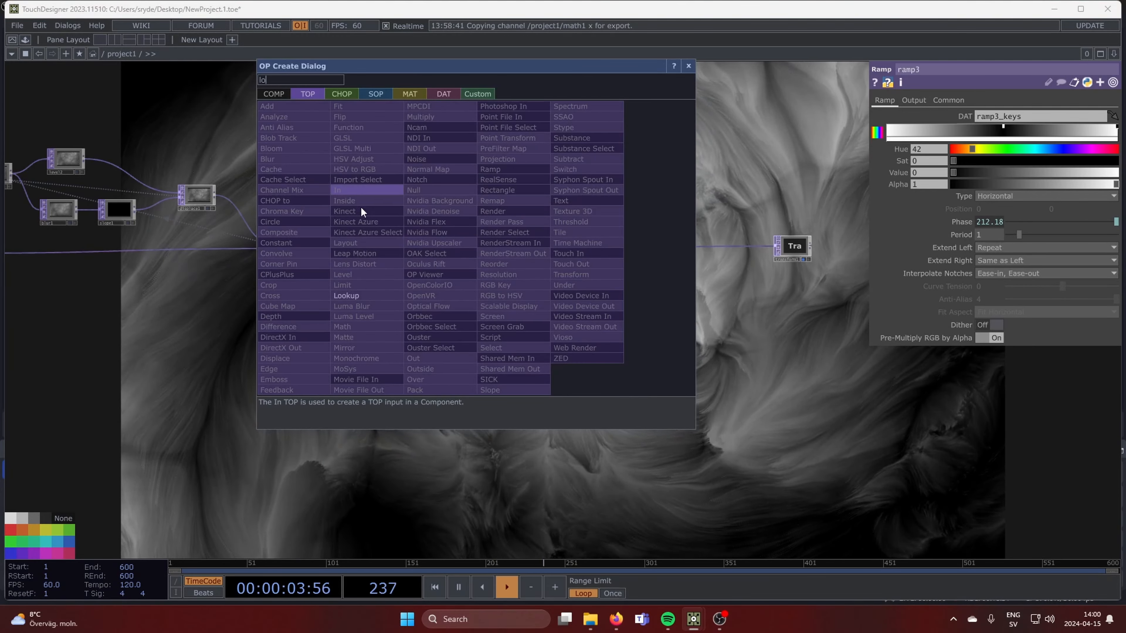
left_click(371, 295)
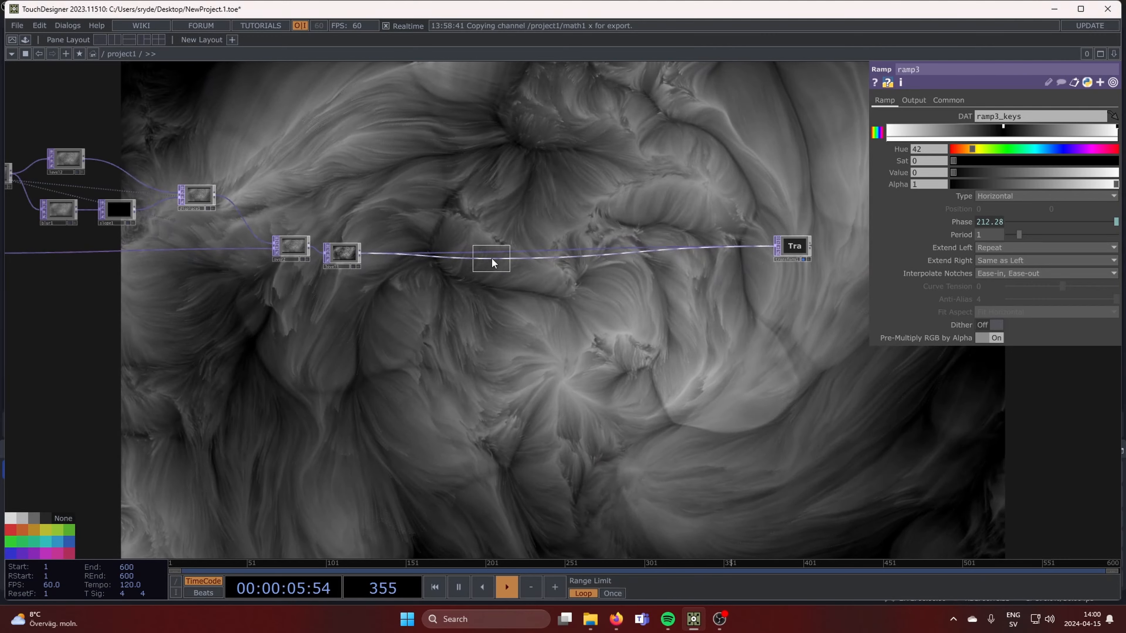
left_click(491, 255)
Add a Ramp TOP to the network below level3 for use as the colour lookup
left_click_drag(392, 316, 516, 311)
key("Tab")
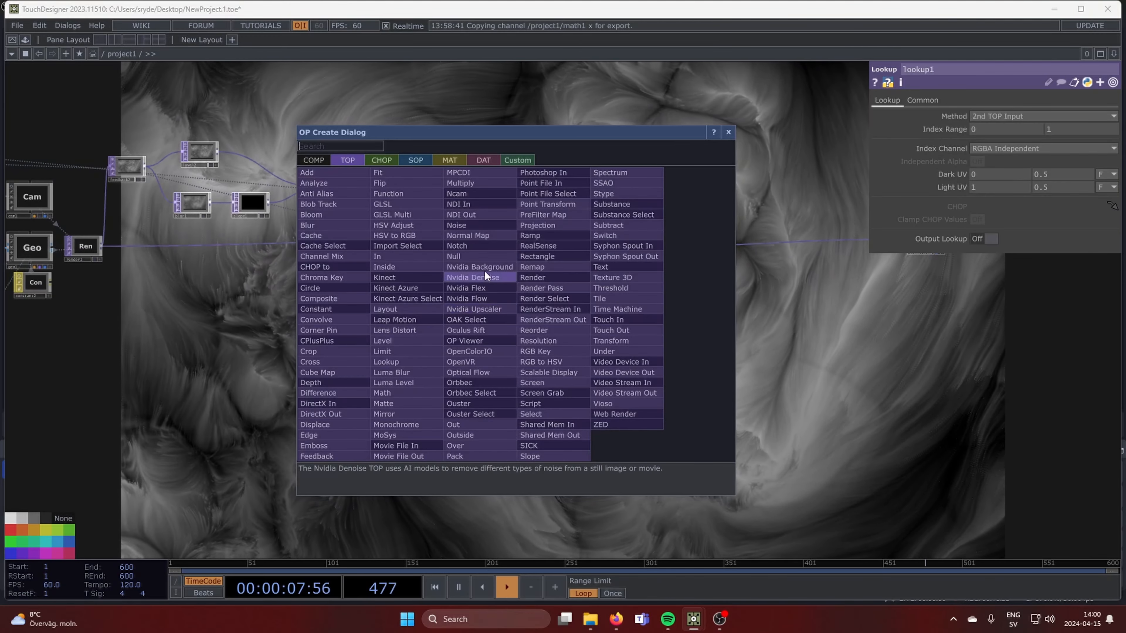
left_click(543, 241)
left_click(514, 306)
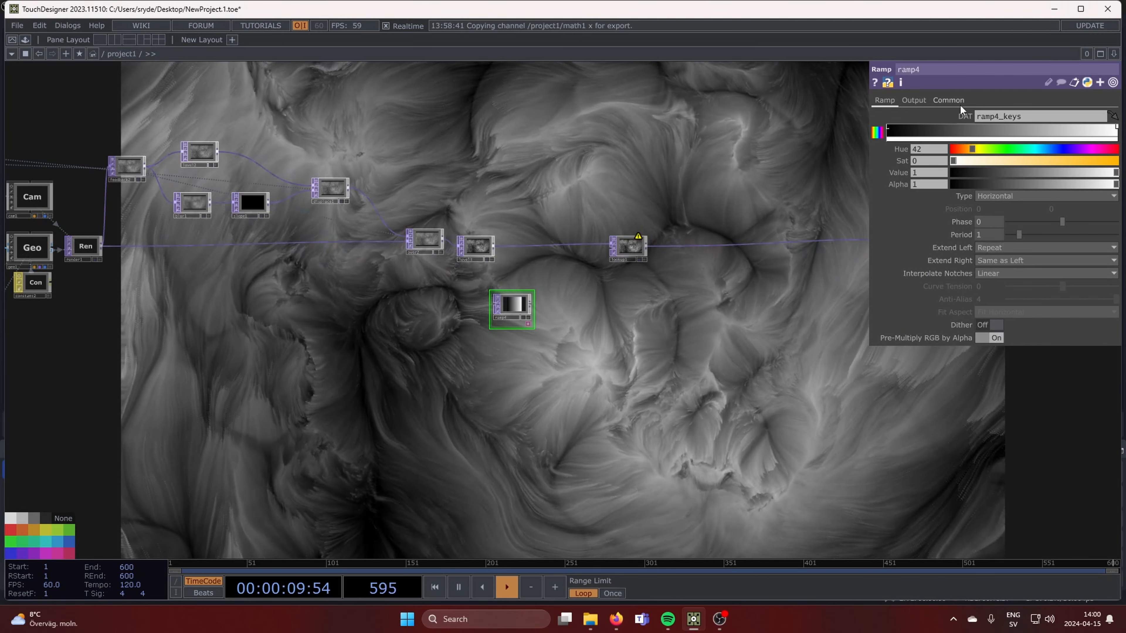
Set the new ramp4's resolution to 1920 by 100
left_click(947, 99)
left_click_drag(1005, 129, 884, 141)
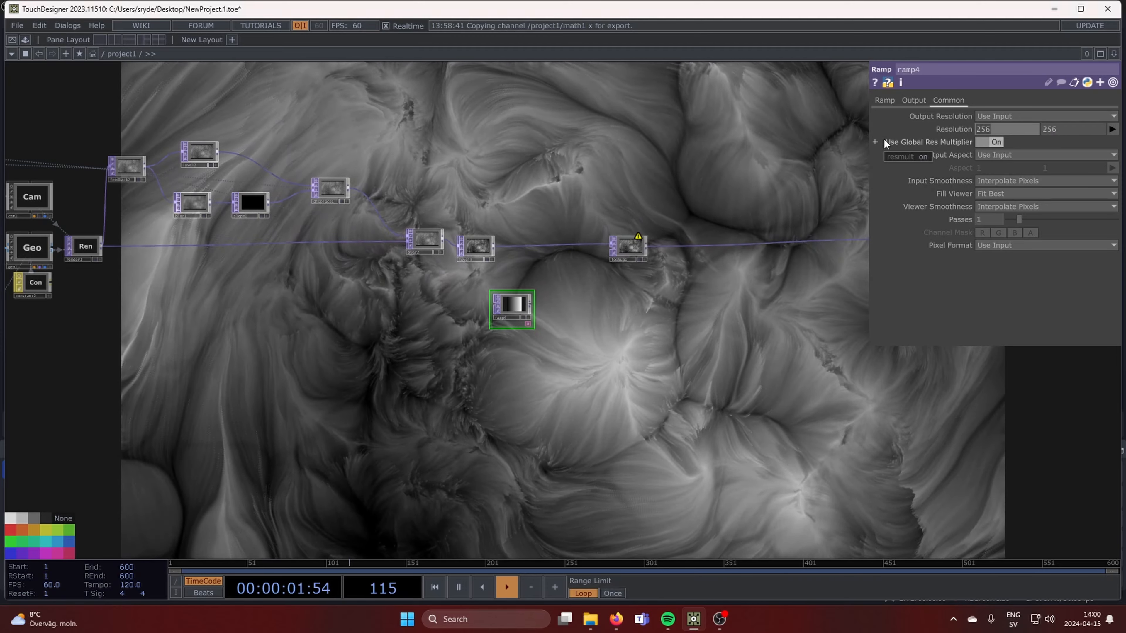
type("1920")
left_click_drag(1062, 130, 1008, 132)
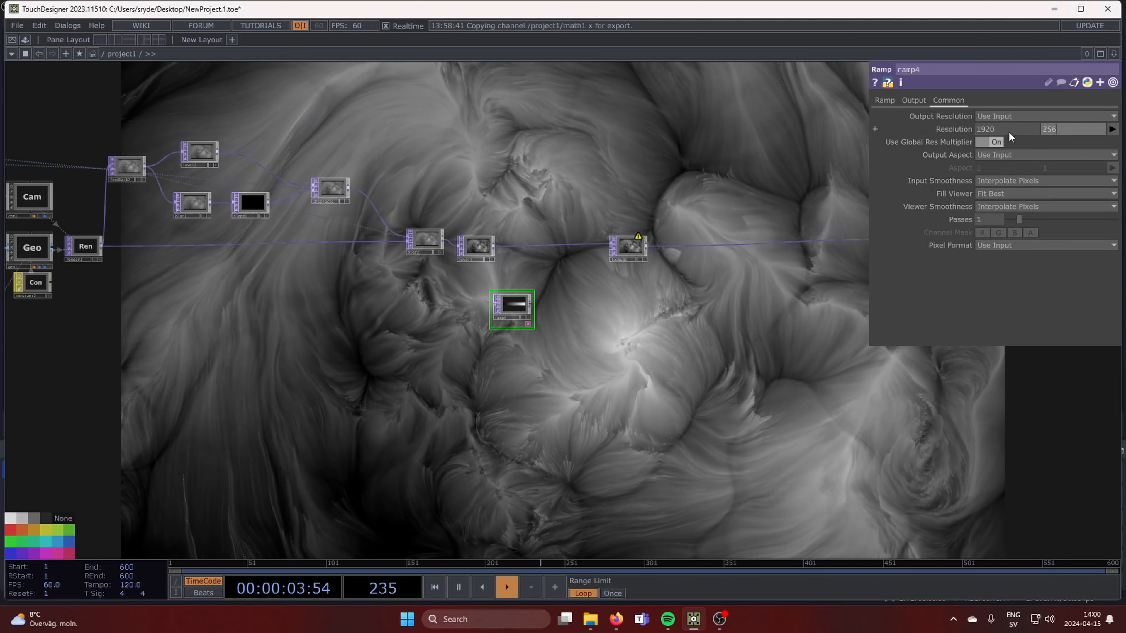
type("5")
key("Return")
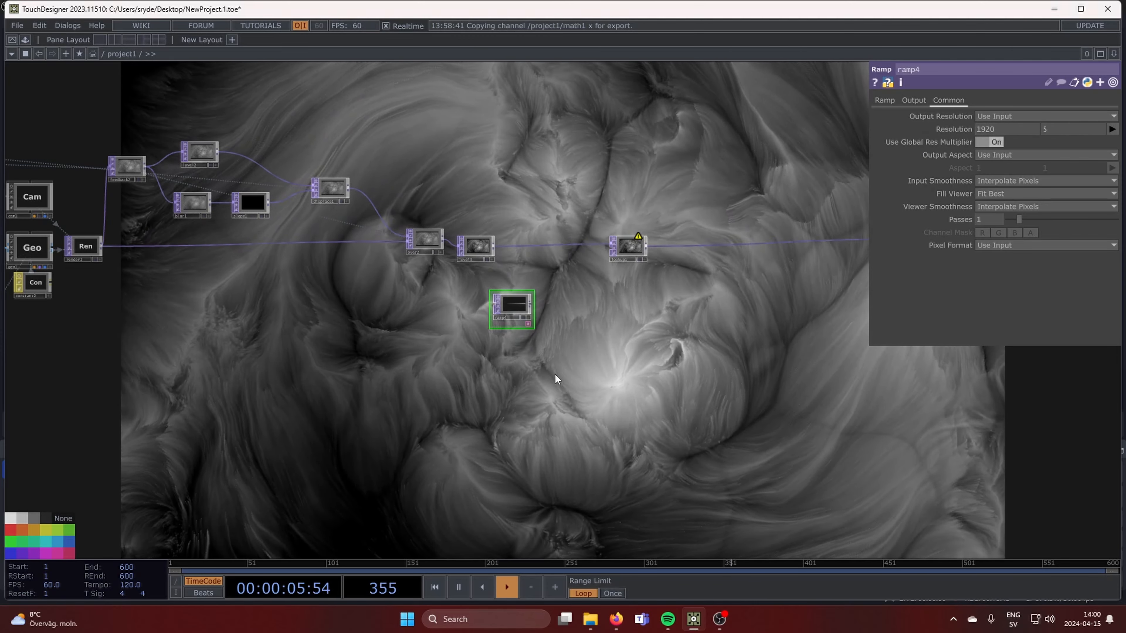
scroll(531, 346, "up", 5)
scroll(500, 308, "up", 2)
scroll(809, 272, "down", 3)
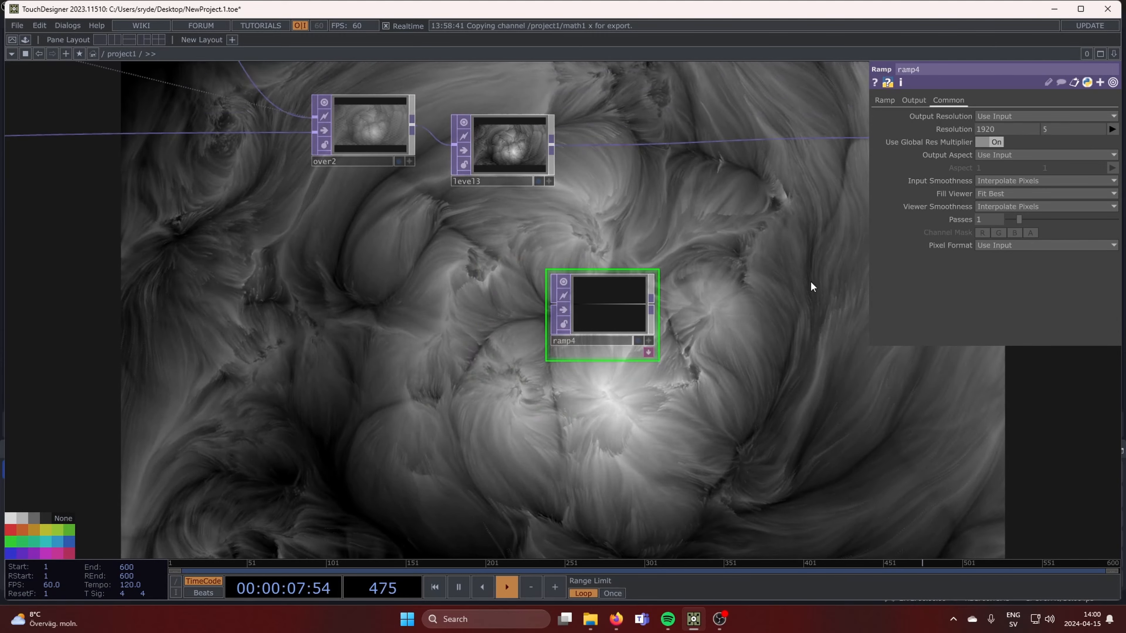
type("100")
key("Return")
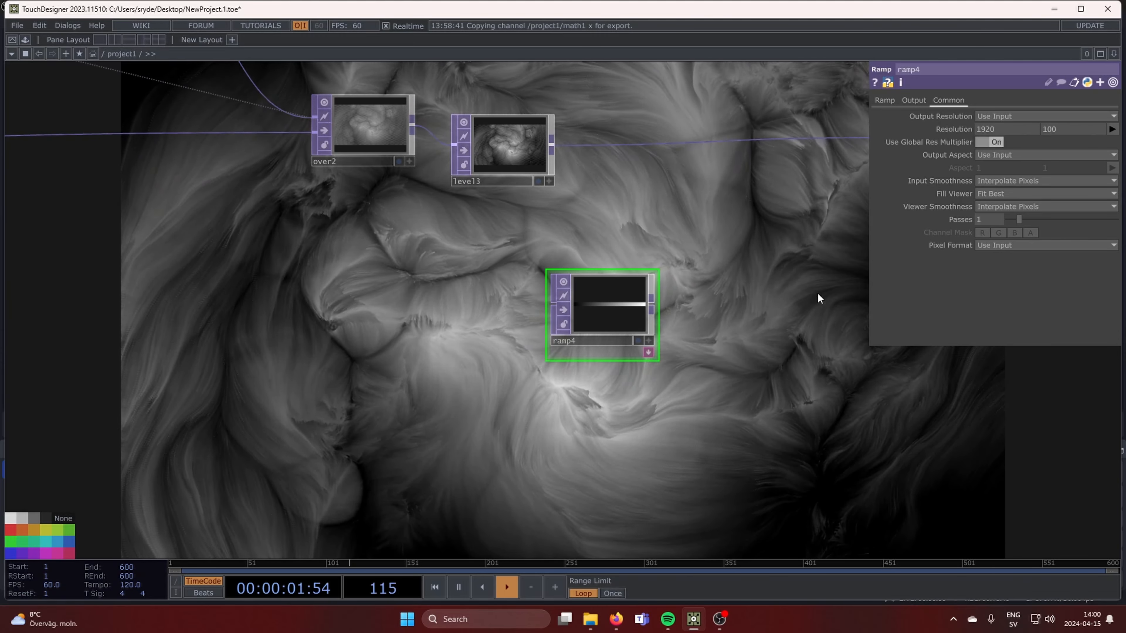
Set ramp4's pixel format to 32-bit float (RGBA) and return to its ramp colour parameters
left_click(1104, 246)
left_click(1028, 304)
scroll(660, 315, "up", 3)
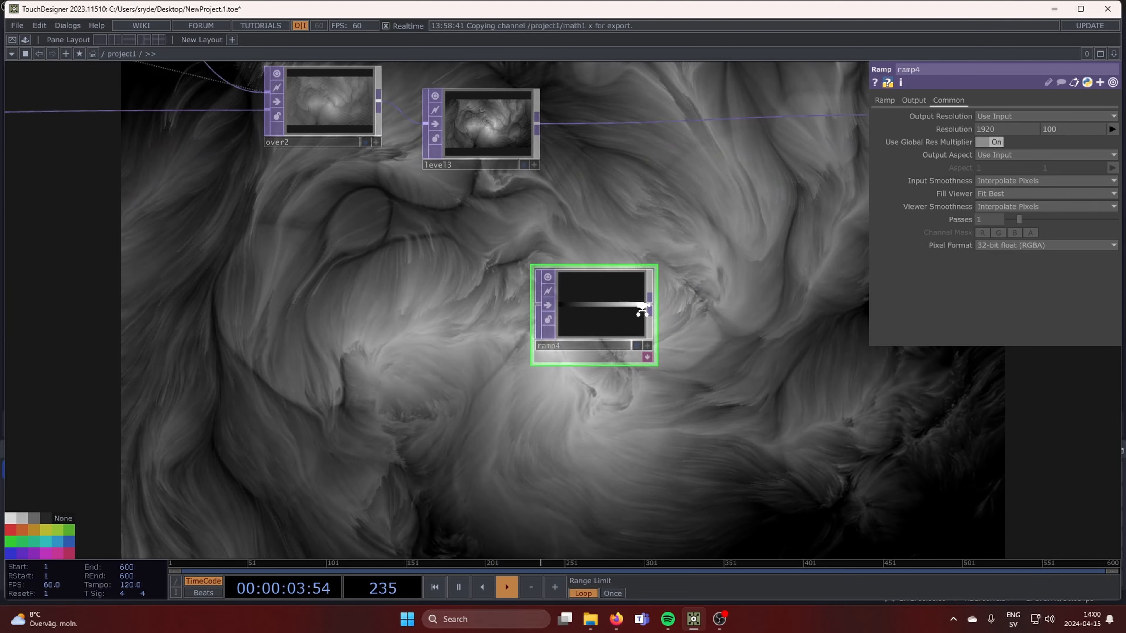
left_click(884, 102)
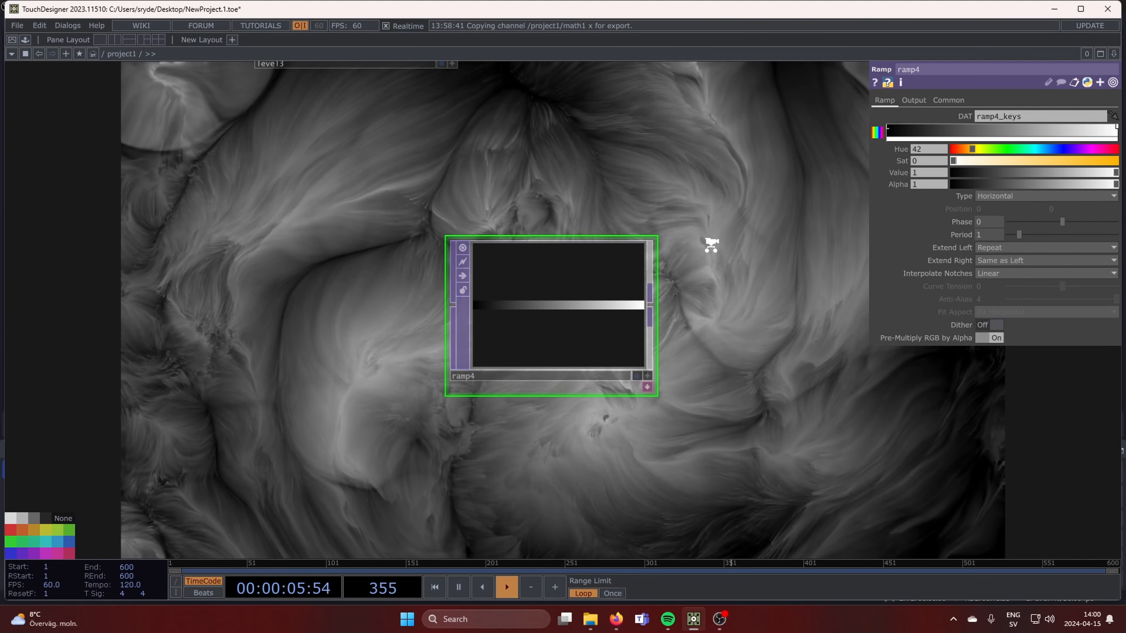
Connect ramp4's output to the second input of lookup1
scroll(647, 290, "down", 3)
left_click_drag(606, 369, 487, 474)
left_click_drag(525, 407, 806, 234)
Set lookup1's pixel format to 32-bit float (RGBA)
left_click(806, 234)
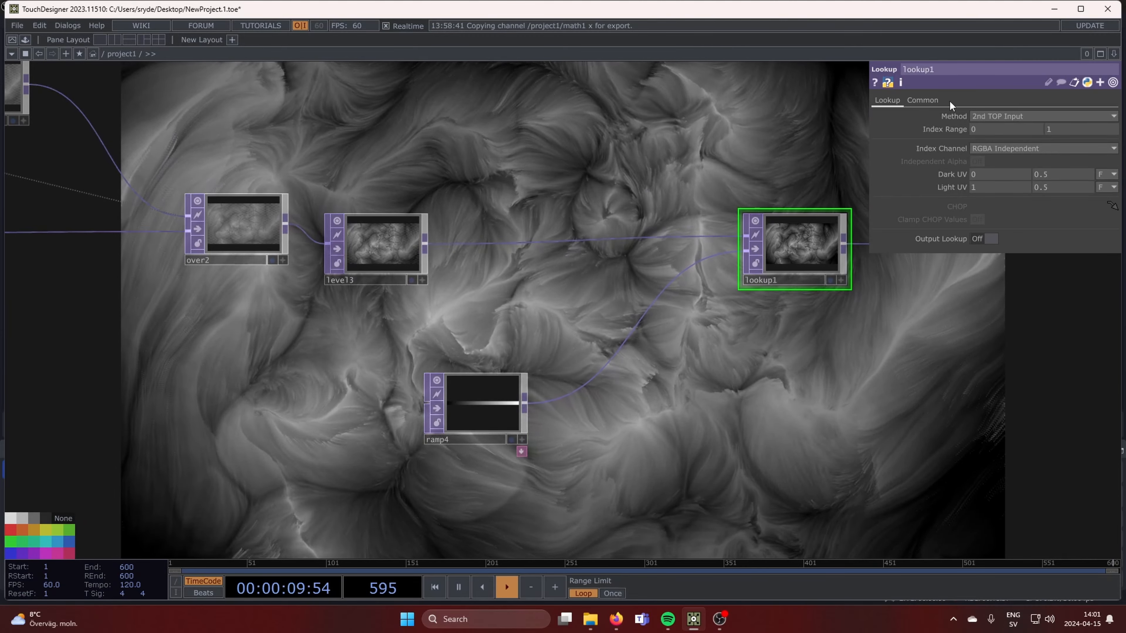
left_click(928, 100)
left_click(987, 245)
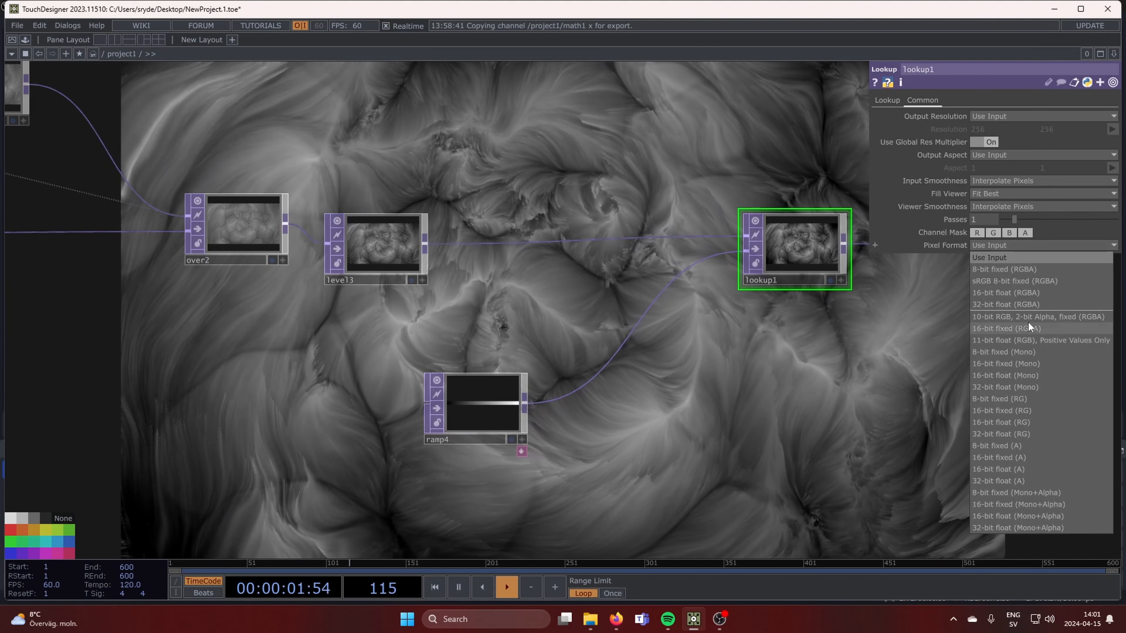
left_click(1034, 309)
Tint ramp4's white end key golden yellow with hue 42 and saturation about 0.88
left_click_drag(698, 372, 786, 328)
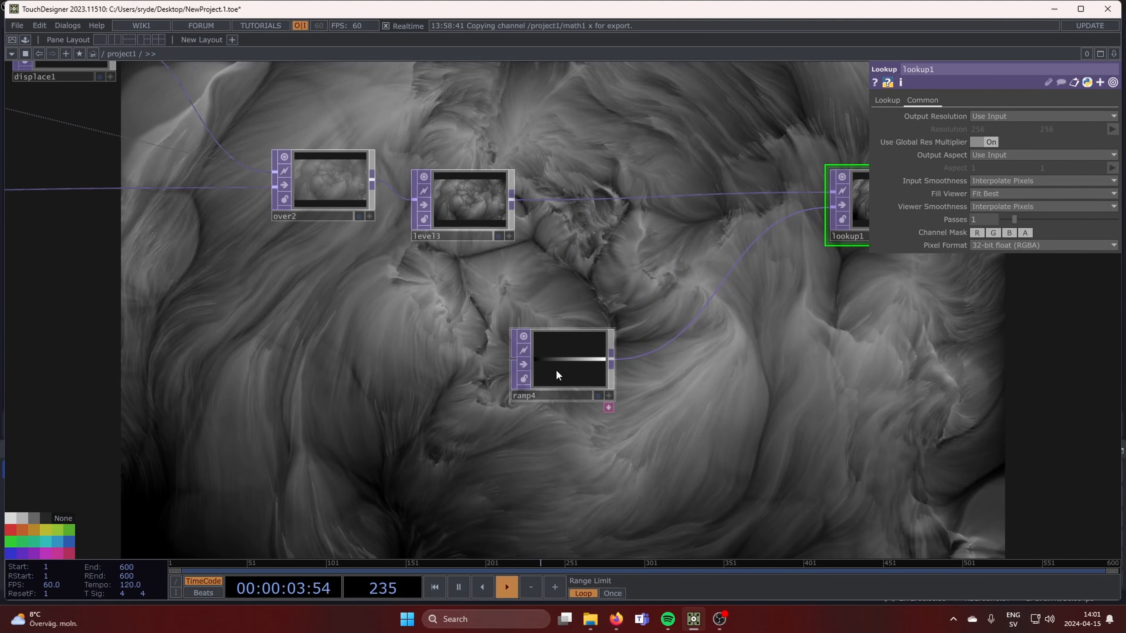
left_click(560, 376)
left_click_drag(690, 364, 563, 342)
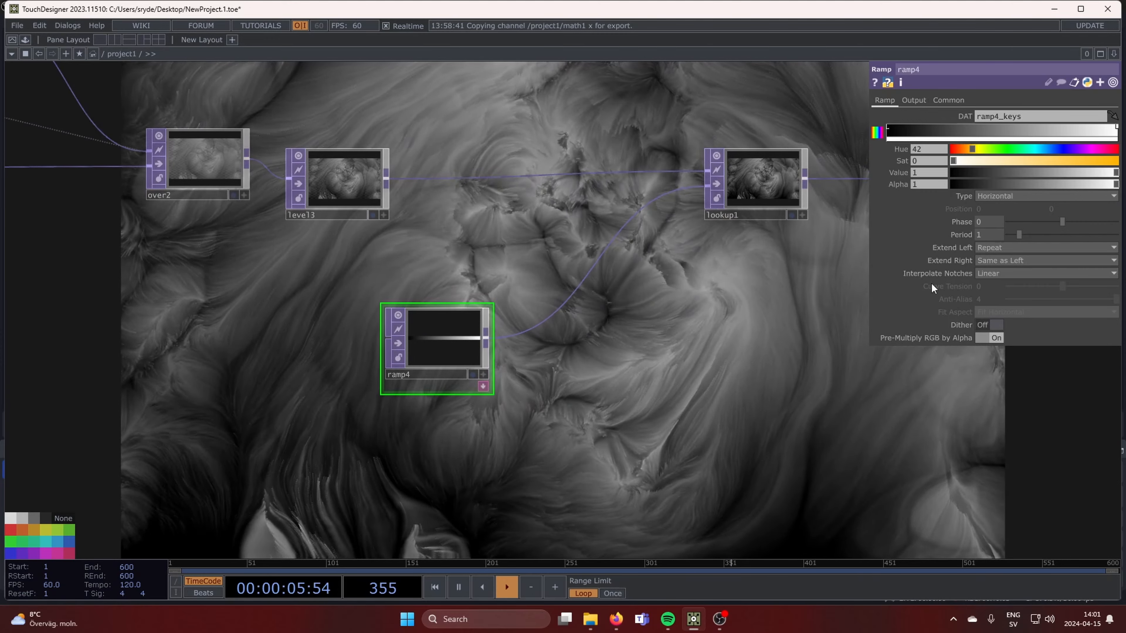
scroll(450, 332, "up", 2)
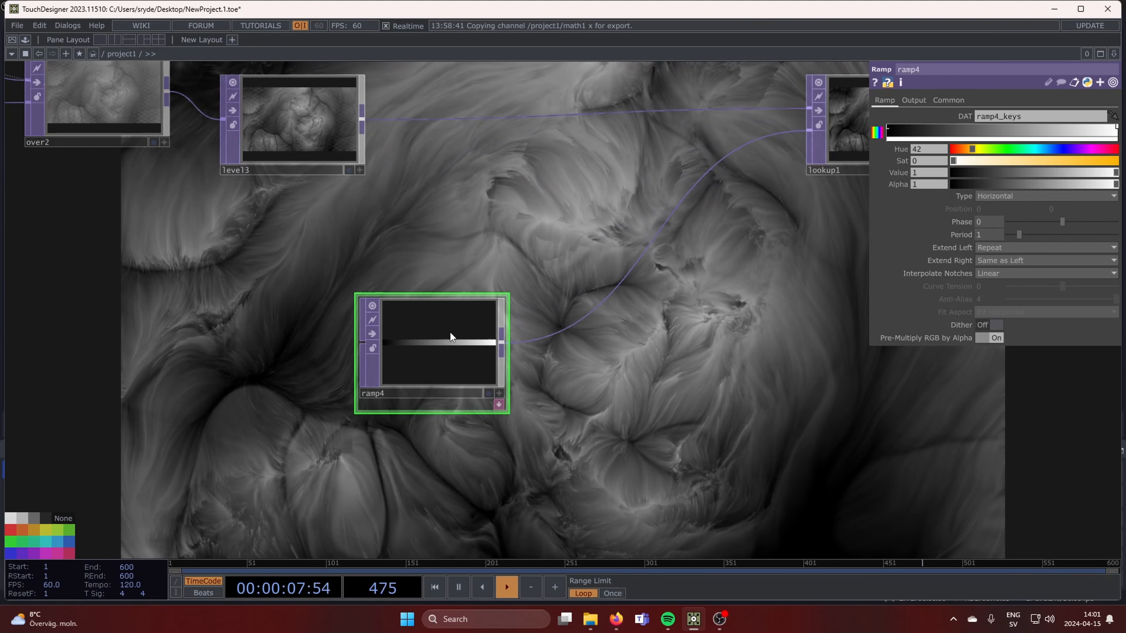
scroll(450, 333, "down", 2)
scroll(449, 336, "down", 2)
scroll(447, 337, "up", 2)
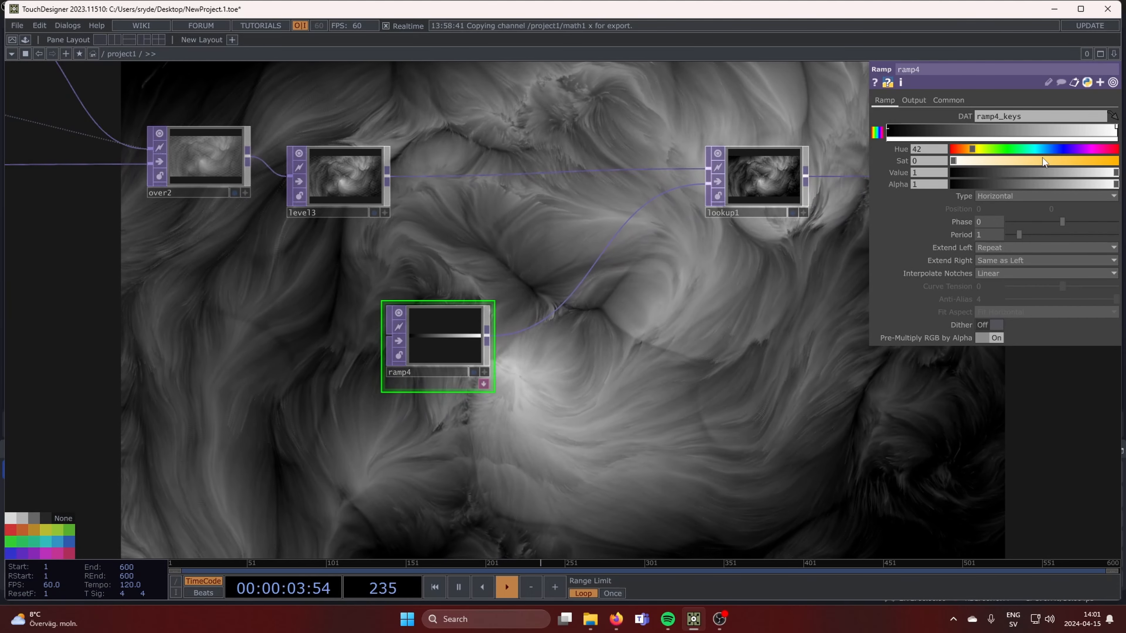
left_click_drag(1042, 159, 1116, 161)
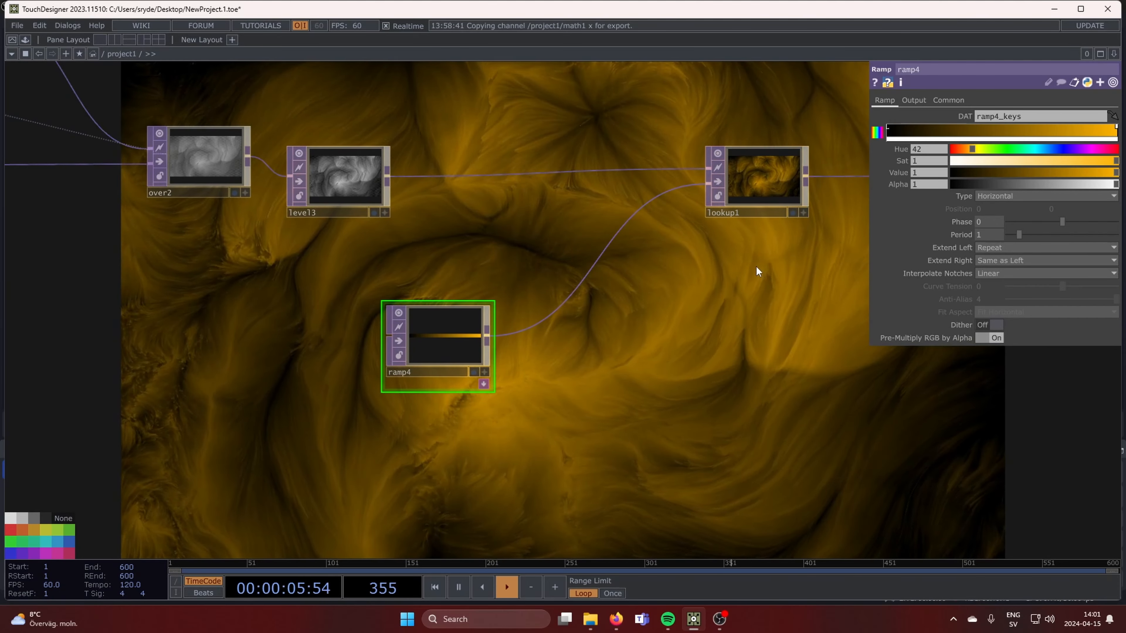
left_click_drag(756, 267, 725, 271)
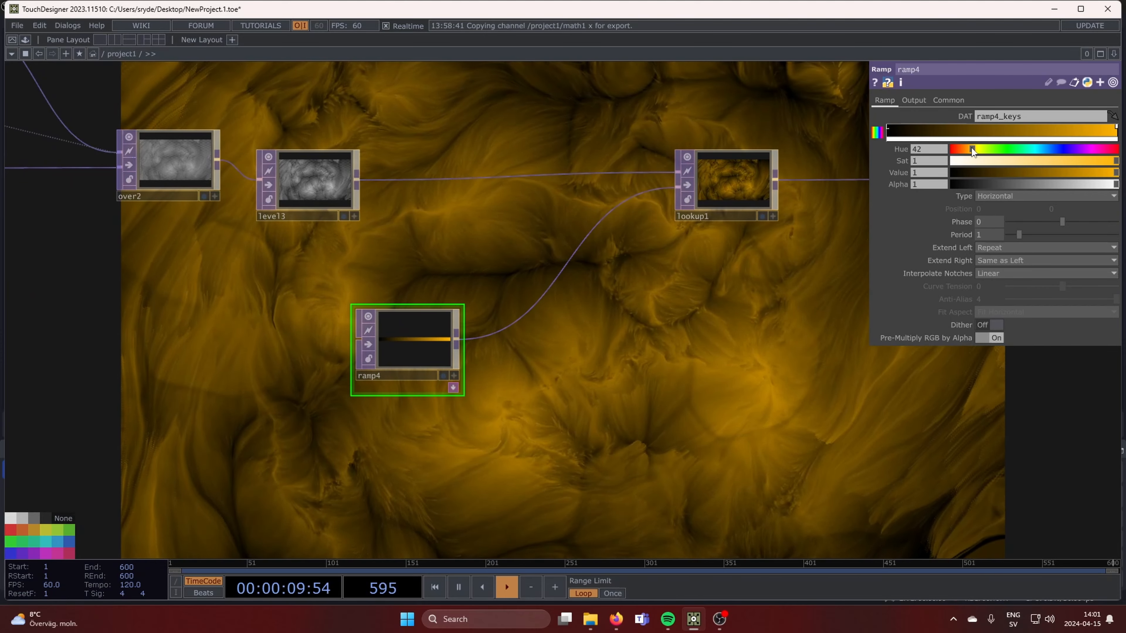
left_click_drag(971, 148, 973, 148)
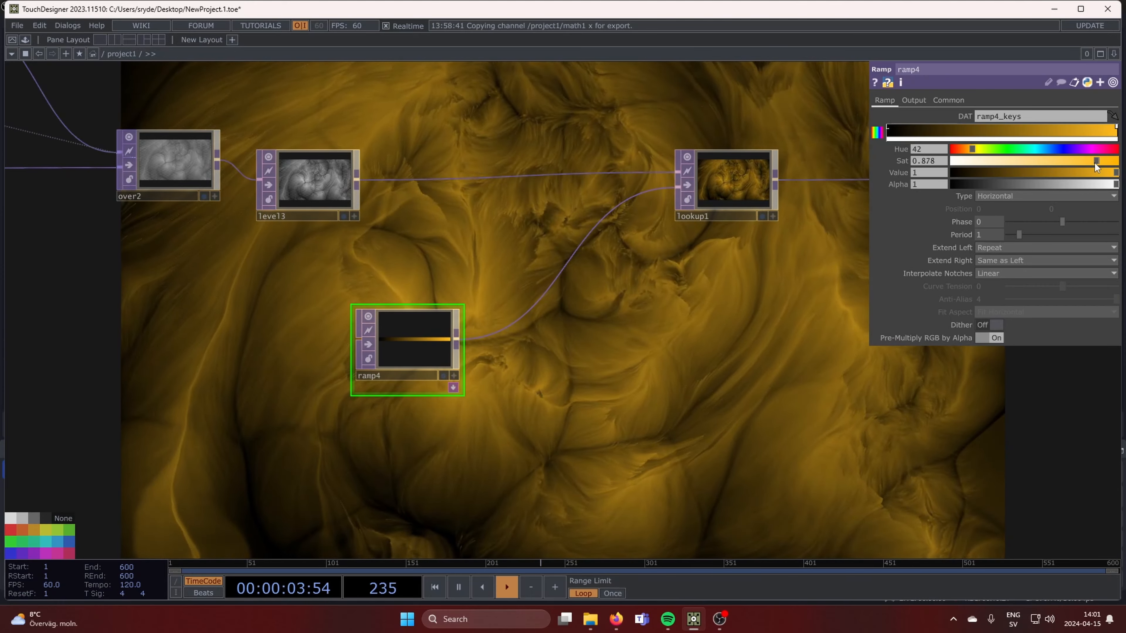
Add an orange key to ramp4 with hue 36 at full value and a red-orange key with hue 16 and value 0.924
left_click(1064, 129)
left_click_drag(969, 147, 971, 147)
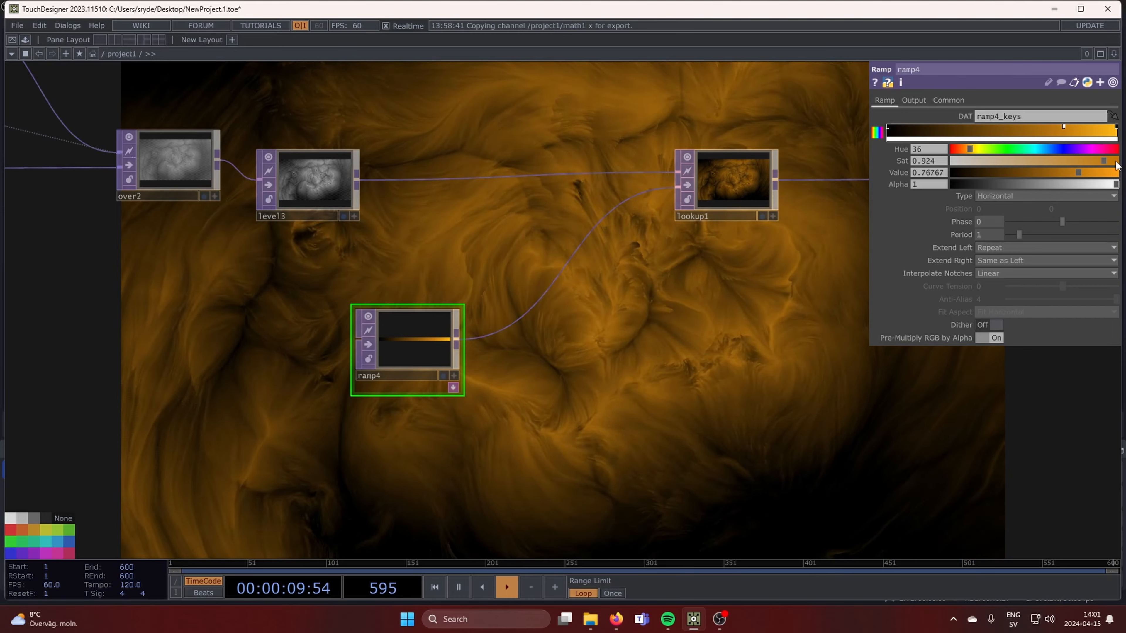
left_click_drag(1092, 173, 1120, 172)
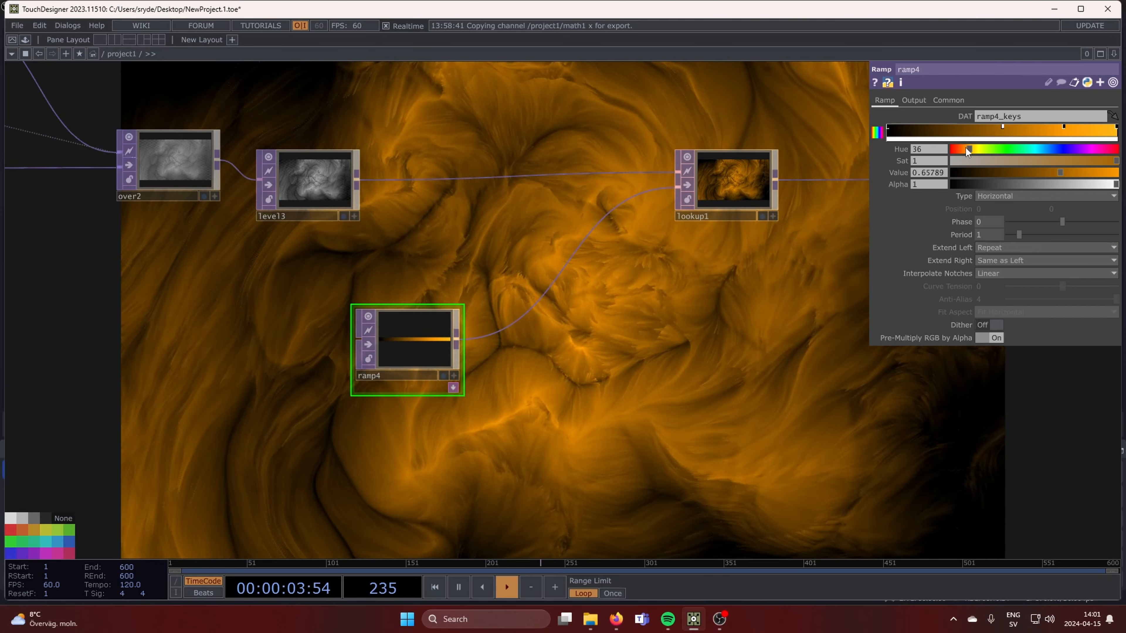
left_click_drag(967, 151, 962, 149)
left_click_drag(1066, 174, 1106, 180)
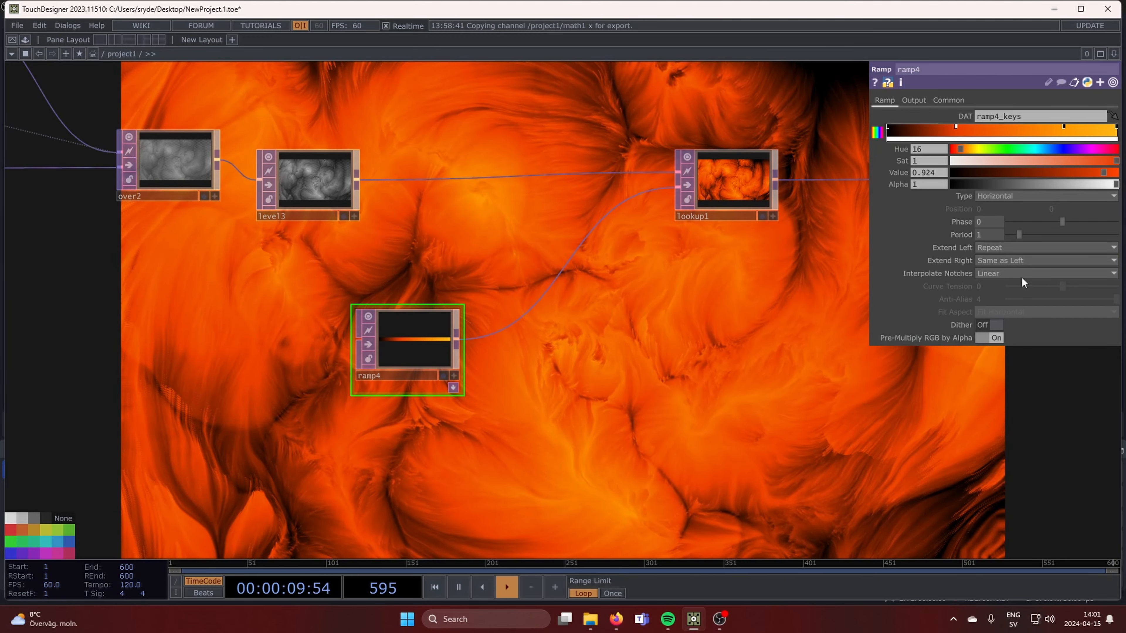
Set ramp4's notch interpolation to Ease-in, Ease-out and shift the red-orange key slightly toward the yellow end
left_click(1017, 273)
left_click(1016, 309)
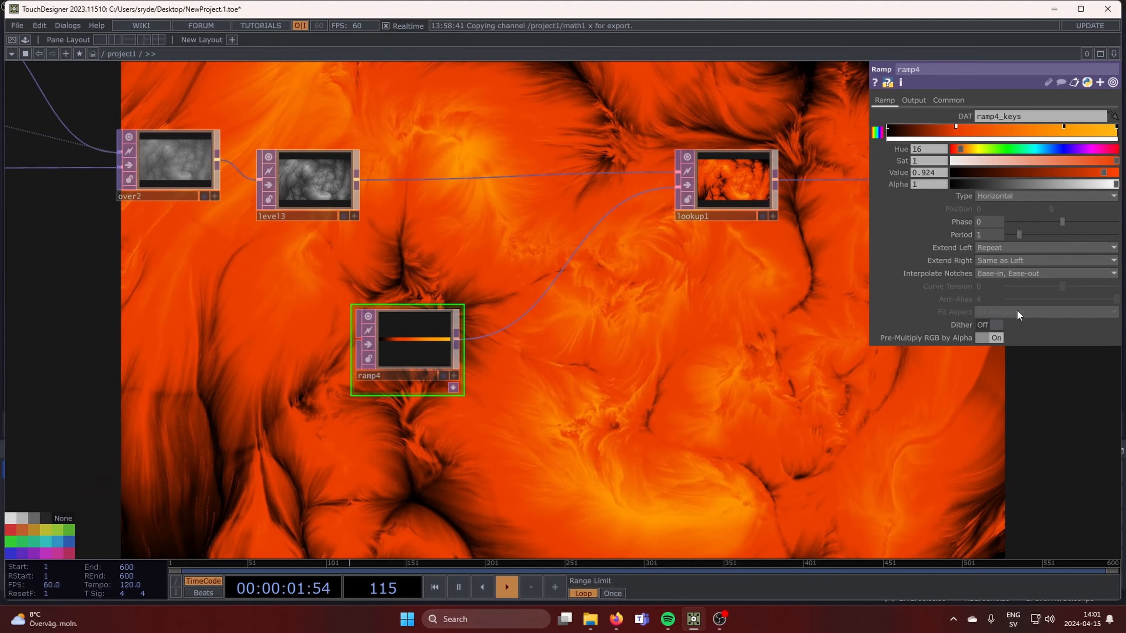
left_click_drag(956, 126, 966, 128)
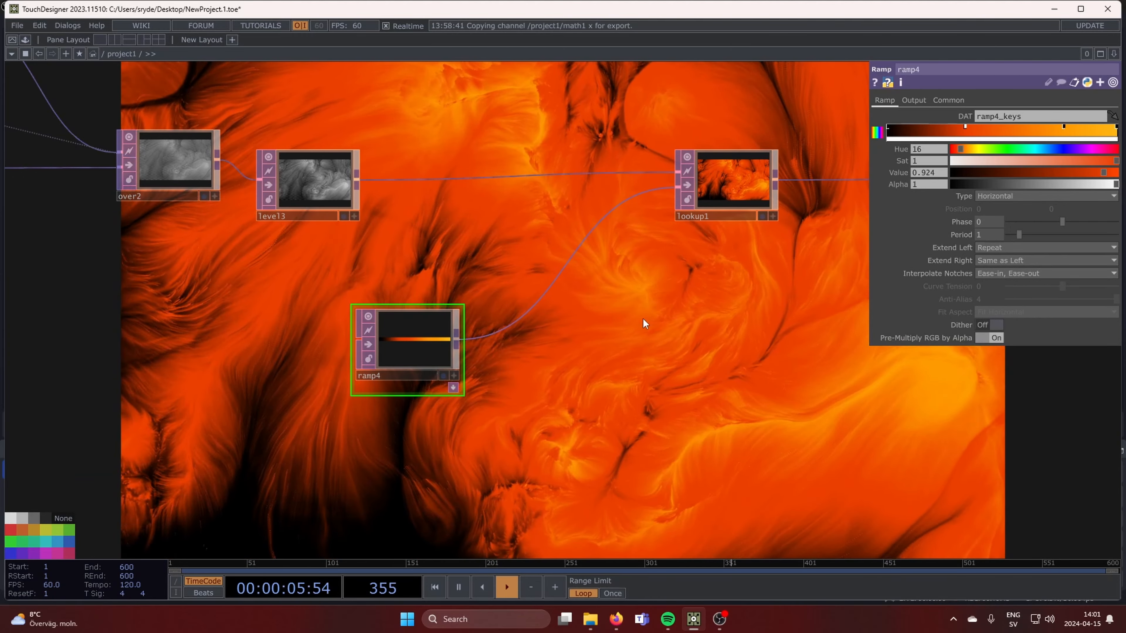
Recolour ramp4's black start key to purple with hue 262, saturation 1 and value 0.845
scroll(643, 318, "down", 3)
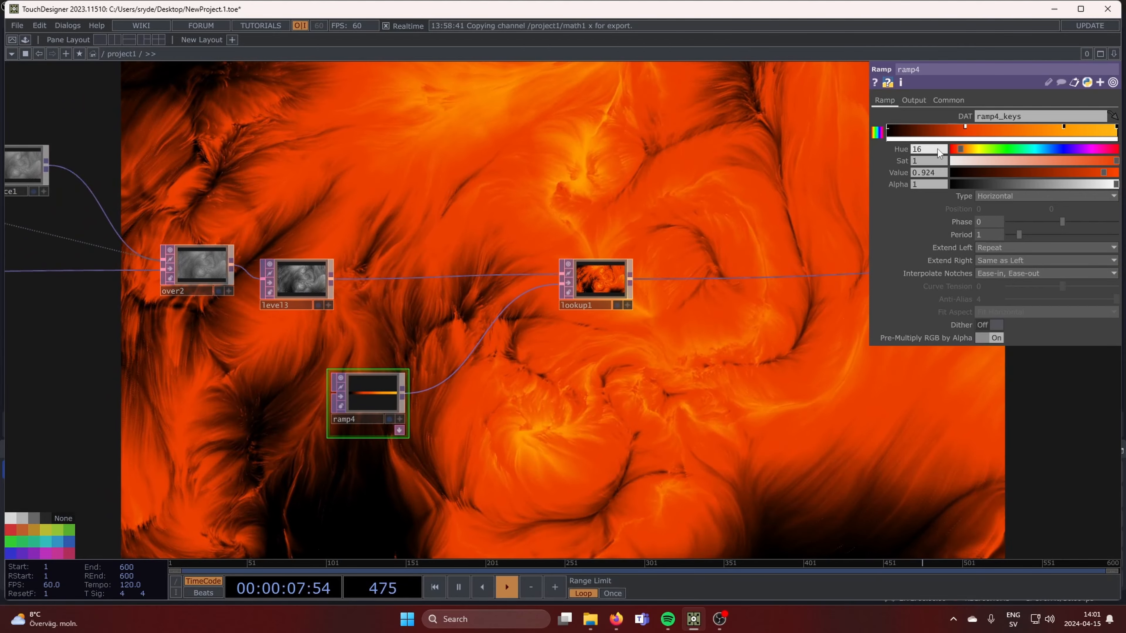
left_click(887, 126)
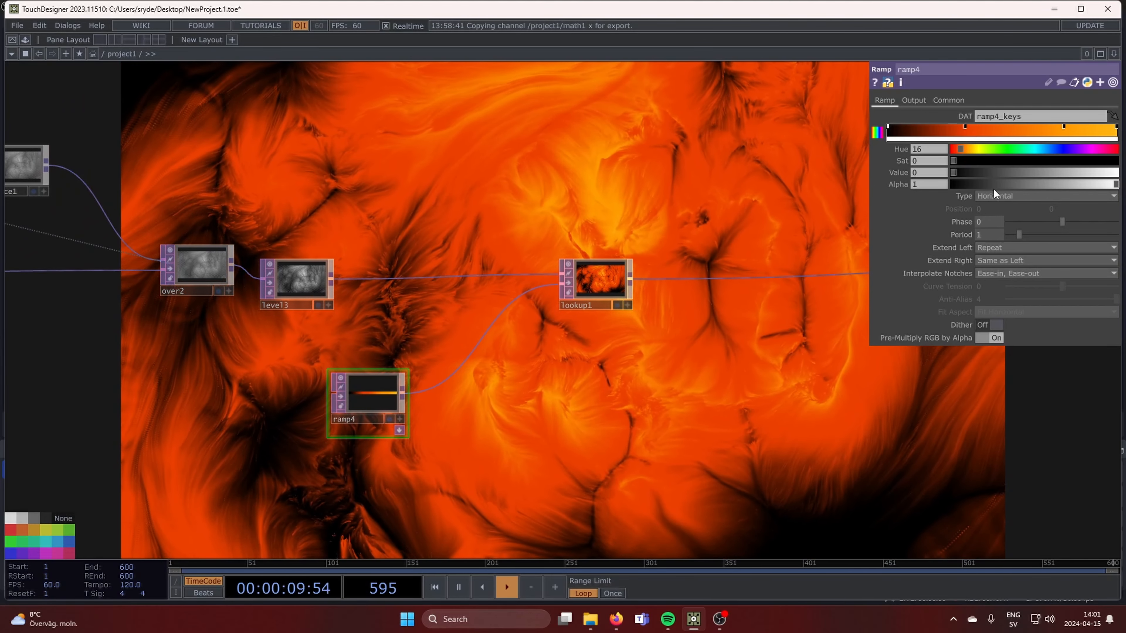
mouse_move(1069, 148)
left_mouse_down()
mouse_move(1060, 161)
mouse_move(1118, 162)
left_mouse_up()
left_click_drag(1088, 173, 1101, 175)
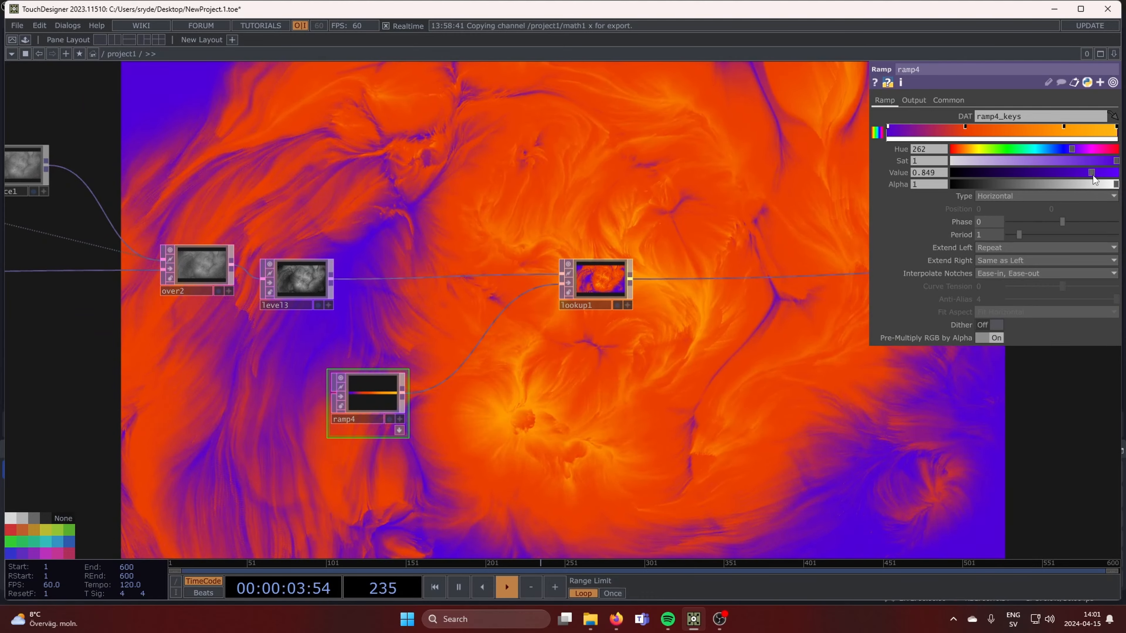
left_click_drag(497, 439, 463, 450)
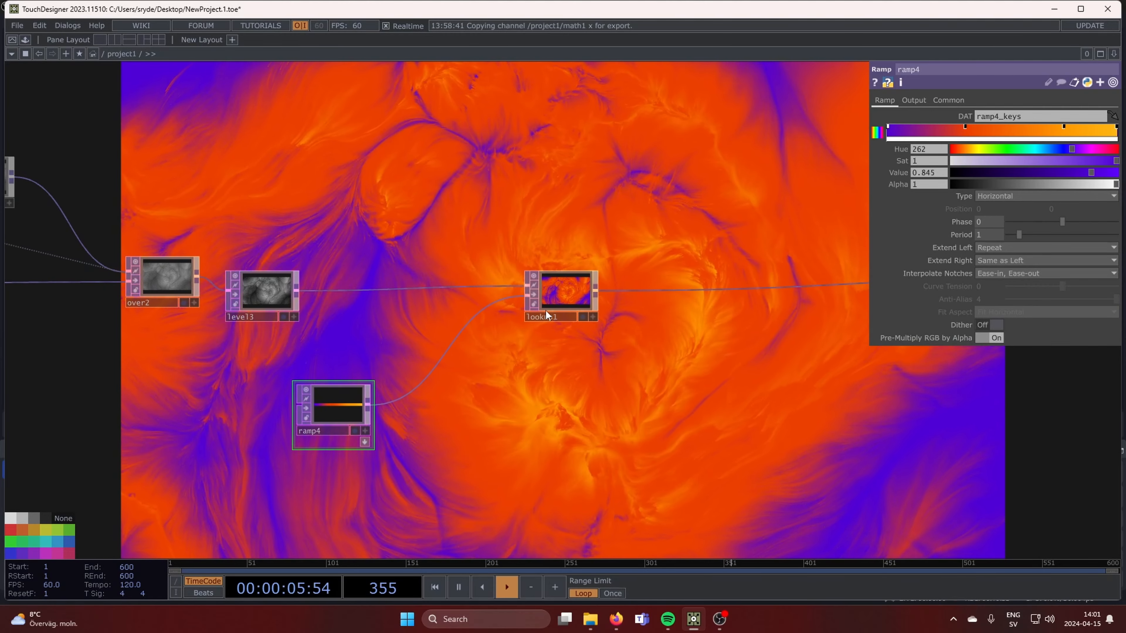
Move lookup1 closer to level3 and insert a Multiply TOP on the wire between lookup1 and the final Transform TOP
left_click_drag(537, 297, 500, 289)
left_click_drag(621, 323, 604, 421)
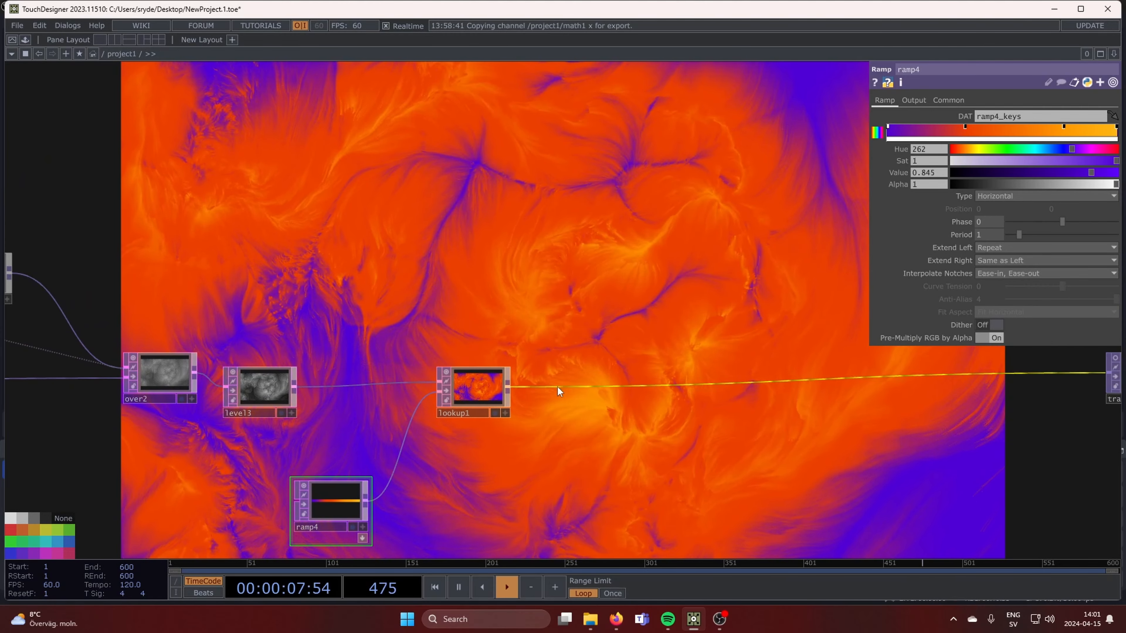
right_click(616, 384)
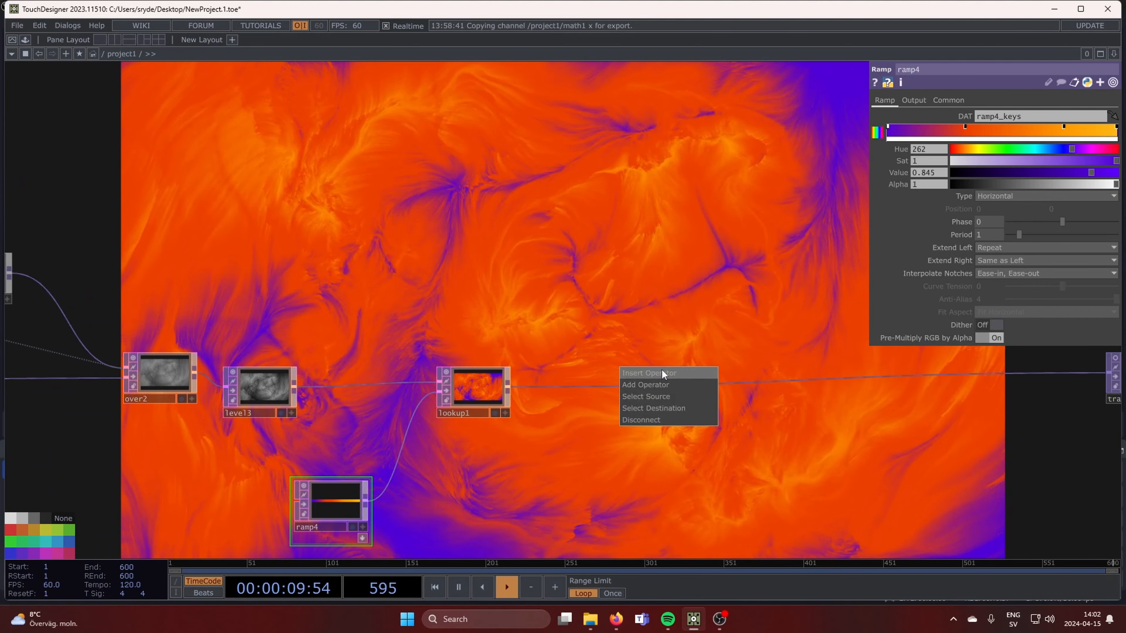
left_click(661, 371)
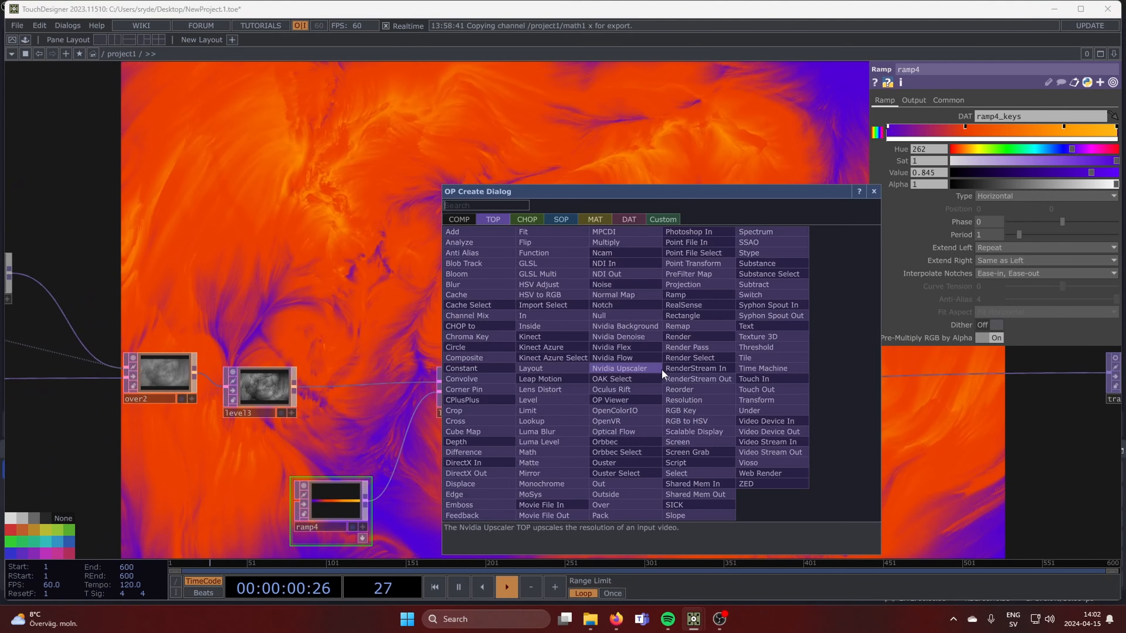
left_click(633, 246)
left_click(594, 404)
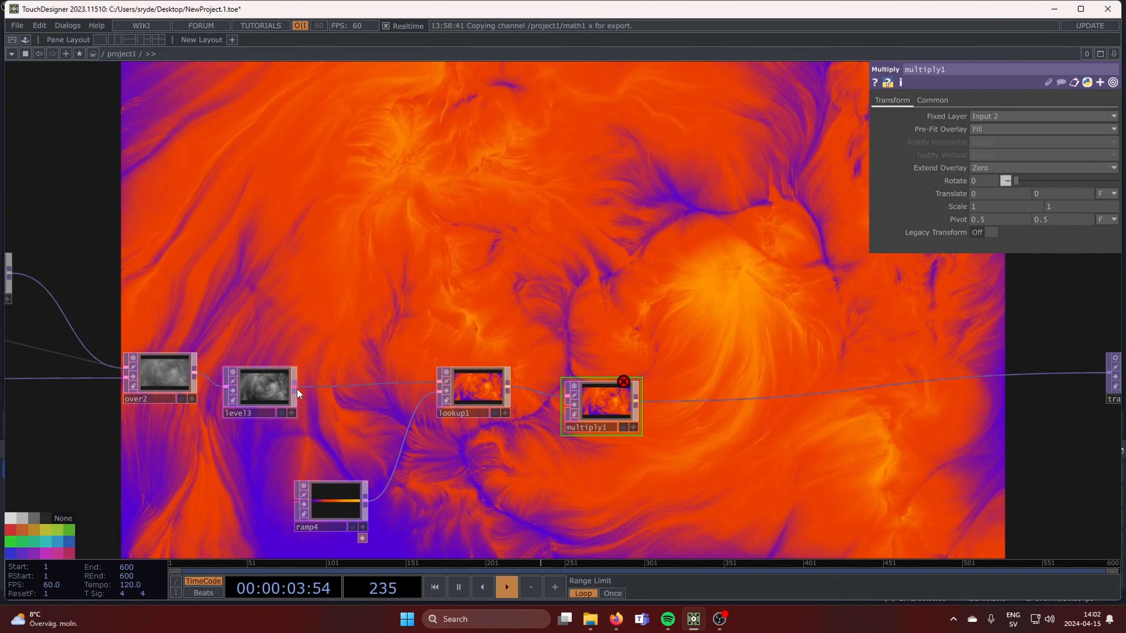
Connect level3 to multiply1's second input and set multiply1's Fixed Layer to Input 1
left_click_drag(297, 389, 632, 396)
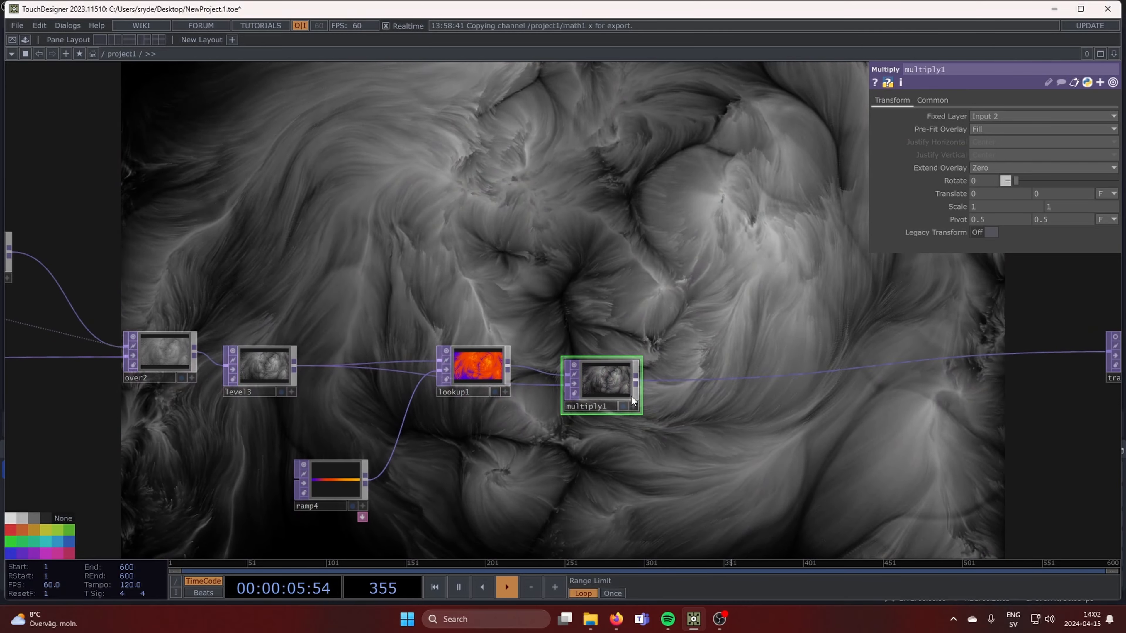
left_click(986, 122)
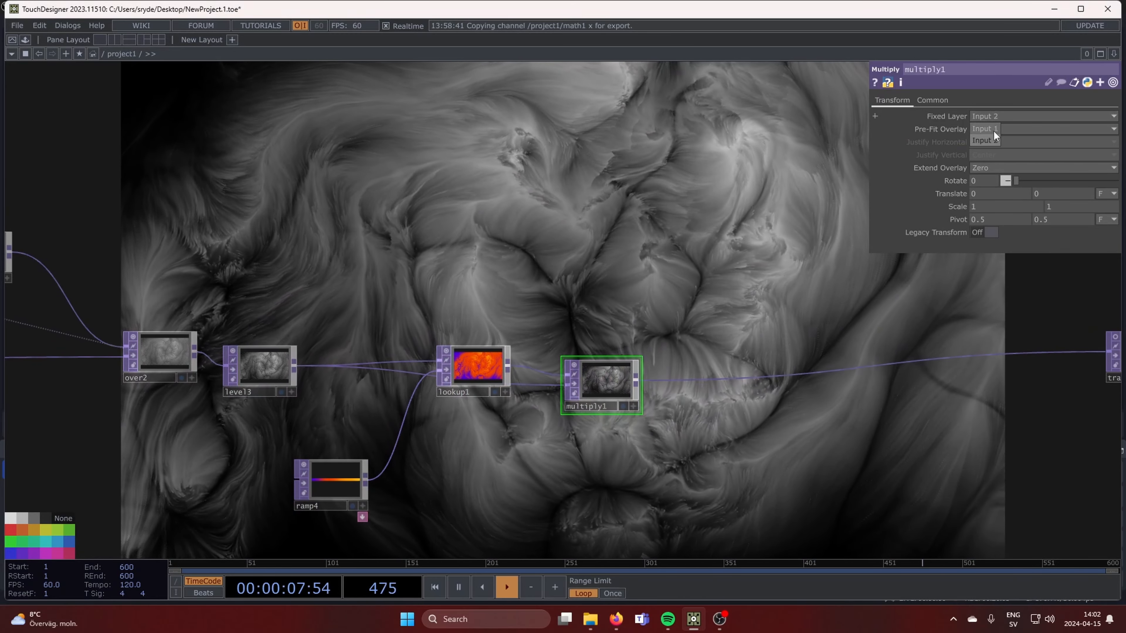
left_click(993, 129)
Set level3's Gamma 1 to 1.1
left_click_drag(507, 486, 619, 379)
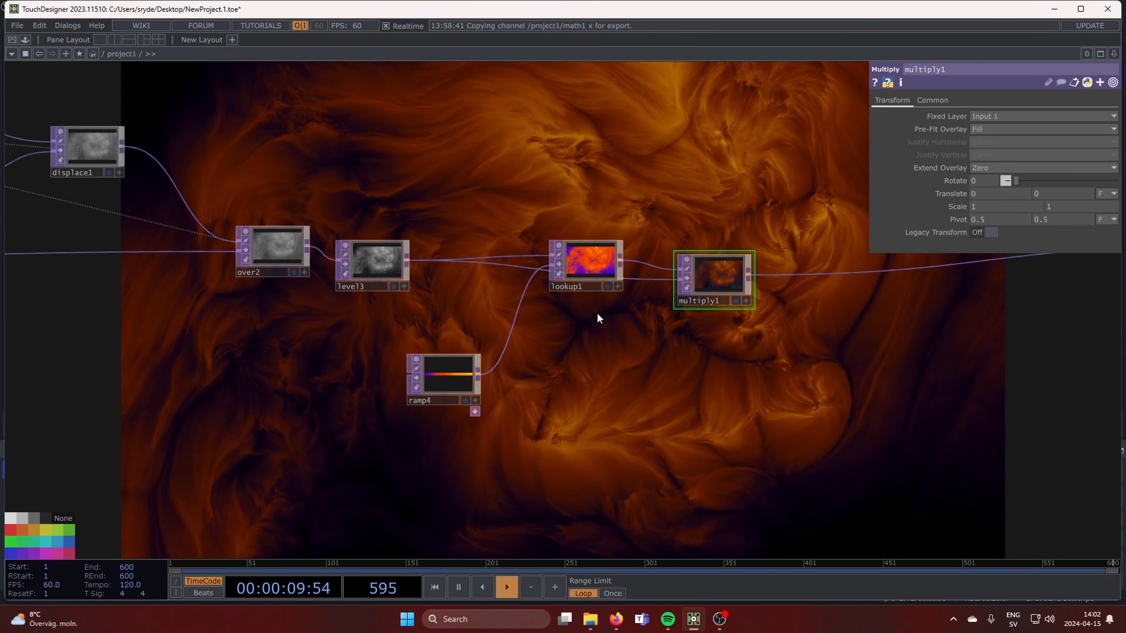
left_click(362, 261)
left_click_drag(995, 165, 1005, 166)
middle_click_drag(995, 167, 1001, 166)
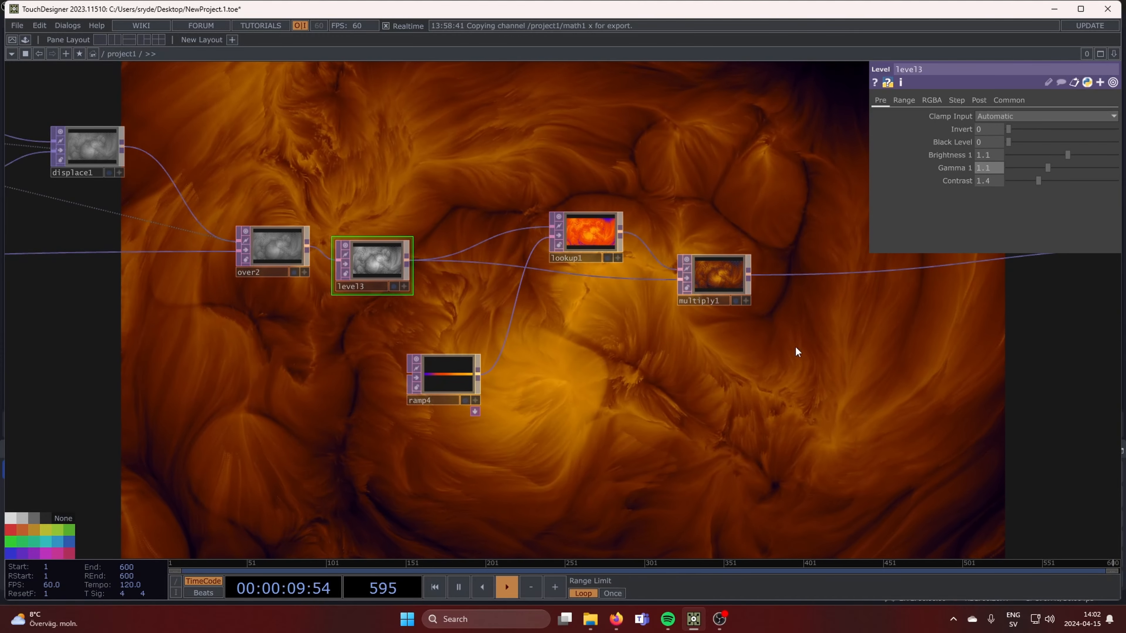
Set ramp4's Interpolate Notches option to Linear
left_click_drag(795, 346, 766, 353)
left_click(404, 391)
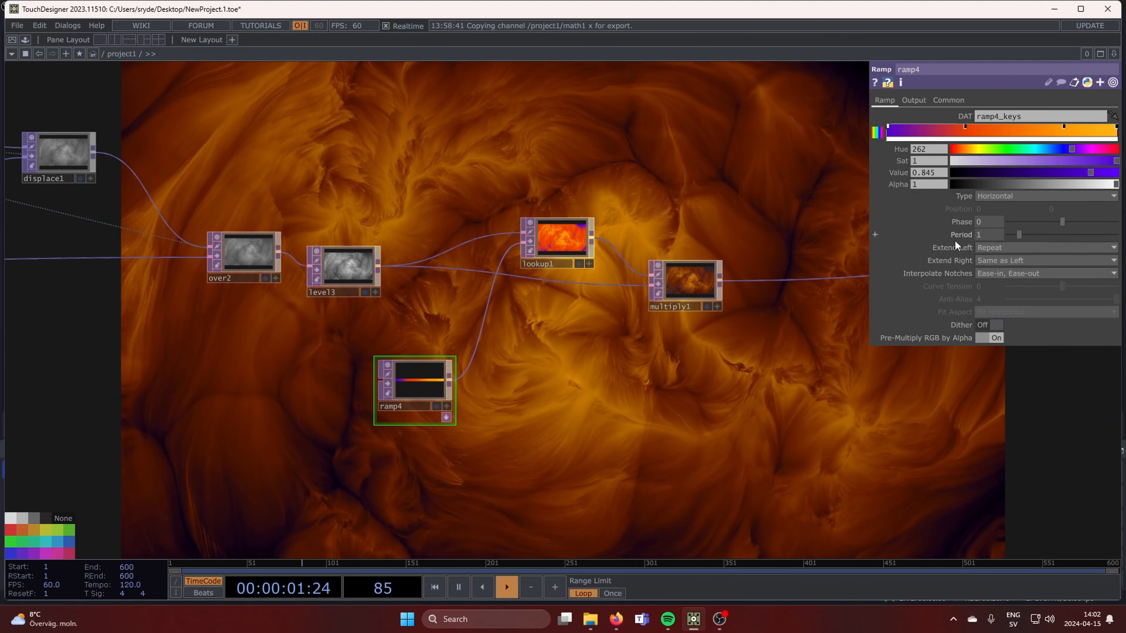
left_click(998, 270)
left_click(1003, 294)
scroll(723, 338, "down", 5)
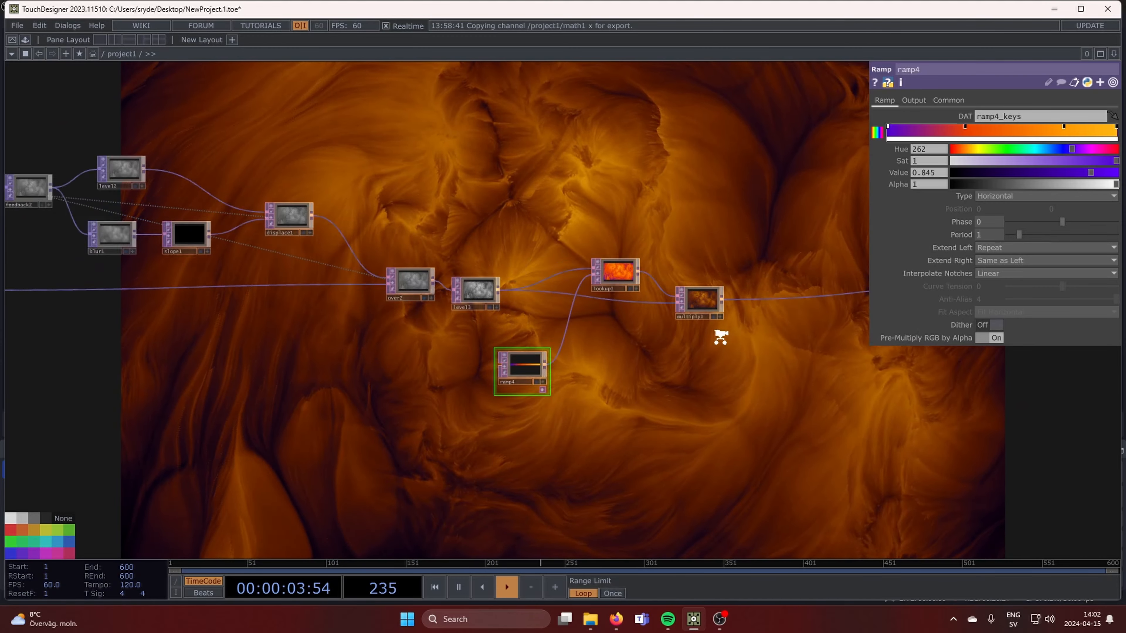
left_click_drag(665, 372, 430, 475)
left_click_drag(556, 427, 511, 325)
scroll(435, 308, "up", 5)
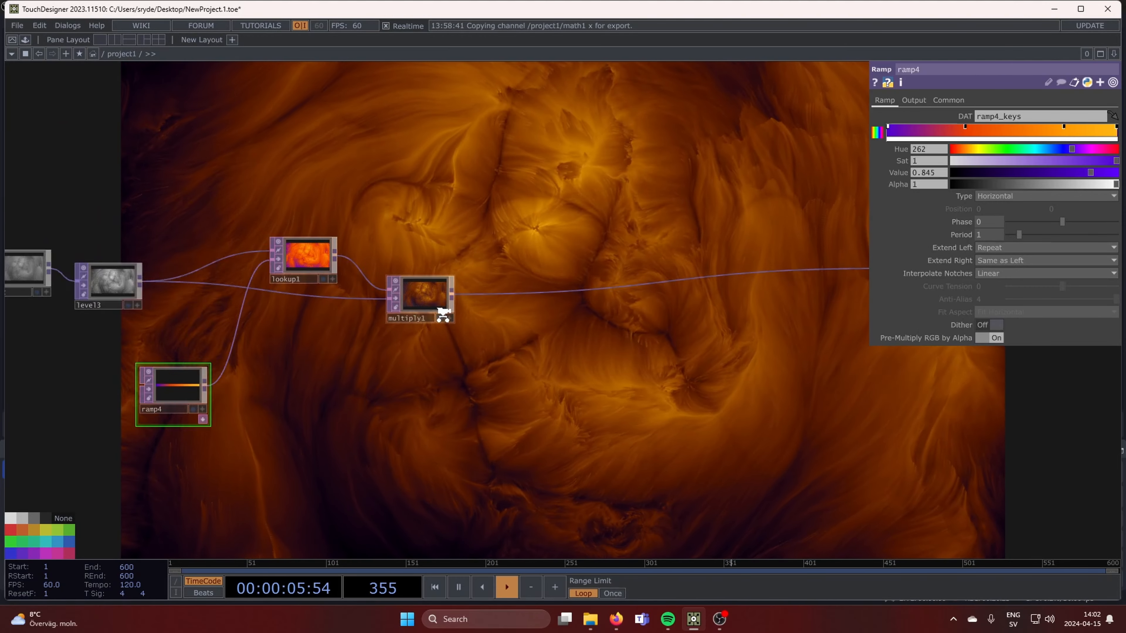
left_click_drag(249, 428, 611, 357)
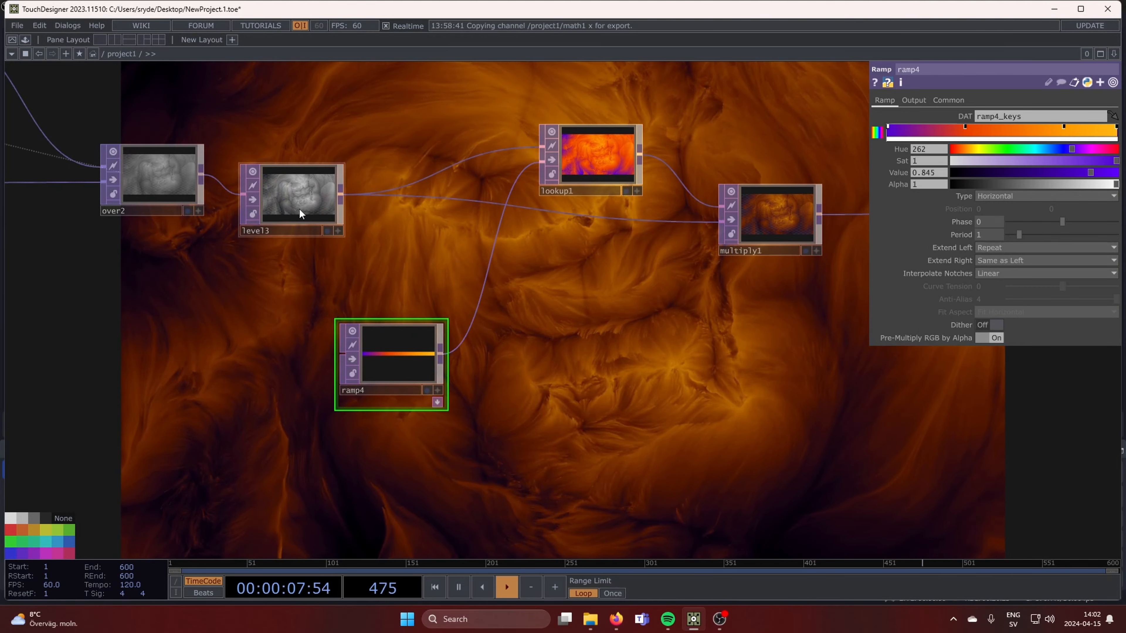
left_click(301, 208)
left_click(399, 360)
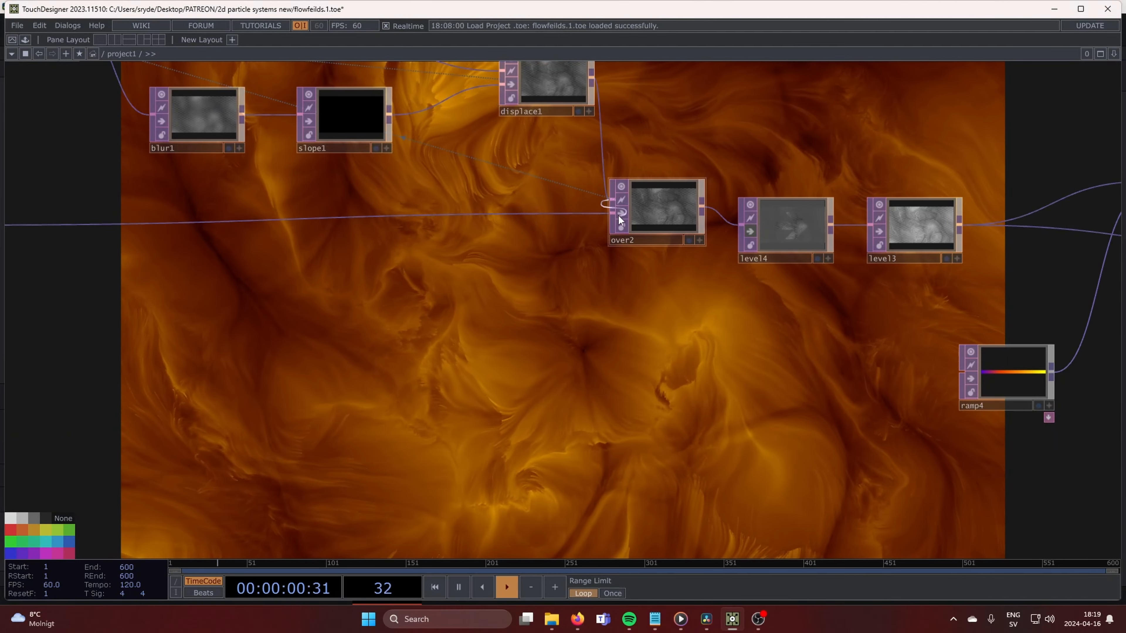
Review the full flowfeilds.1.toe network and inspect the Gamma 1 setting of the level1 TOP
scroll(629, 387, "down", 5)
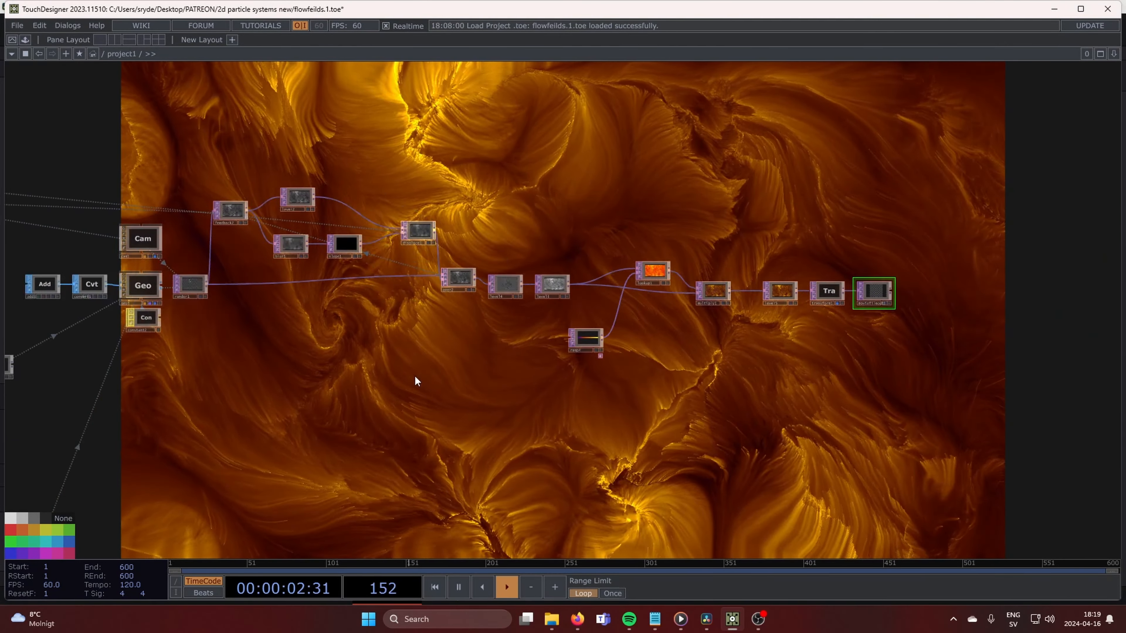
scroll(415, 377, "down", 6)
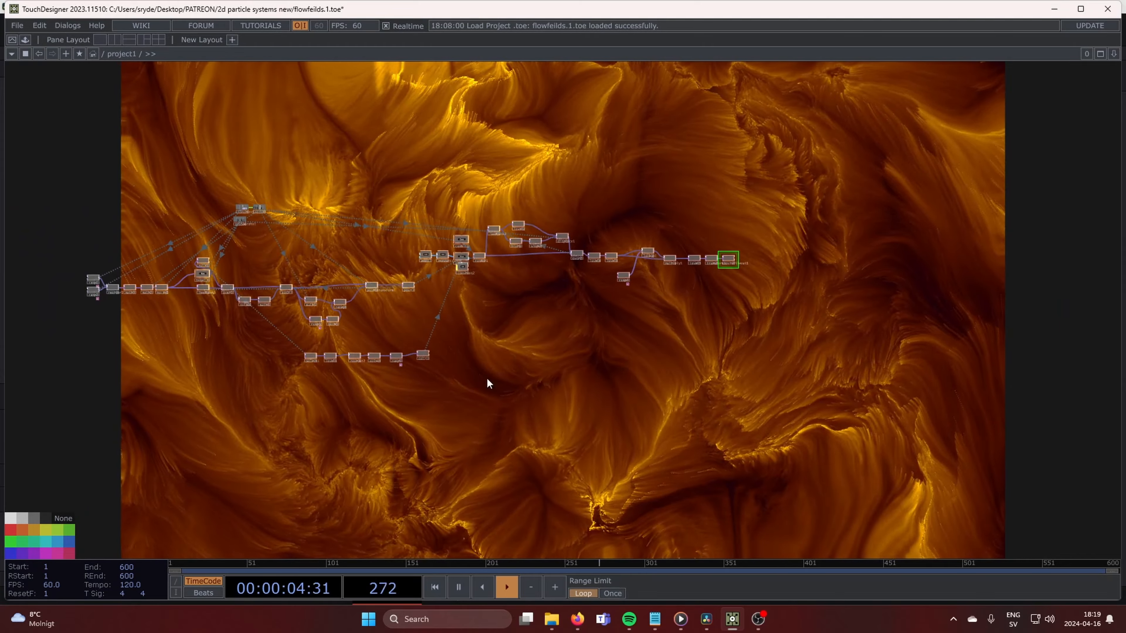
scroll(322, 372, "up", 10)
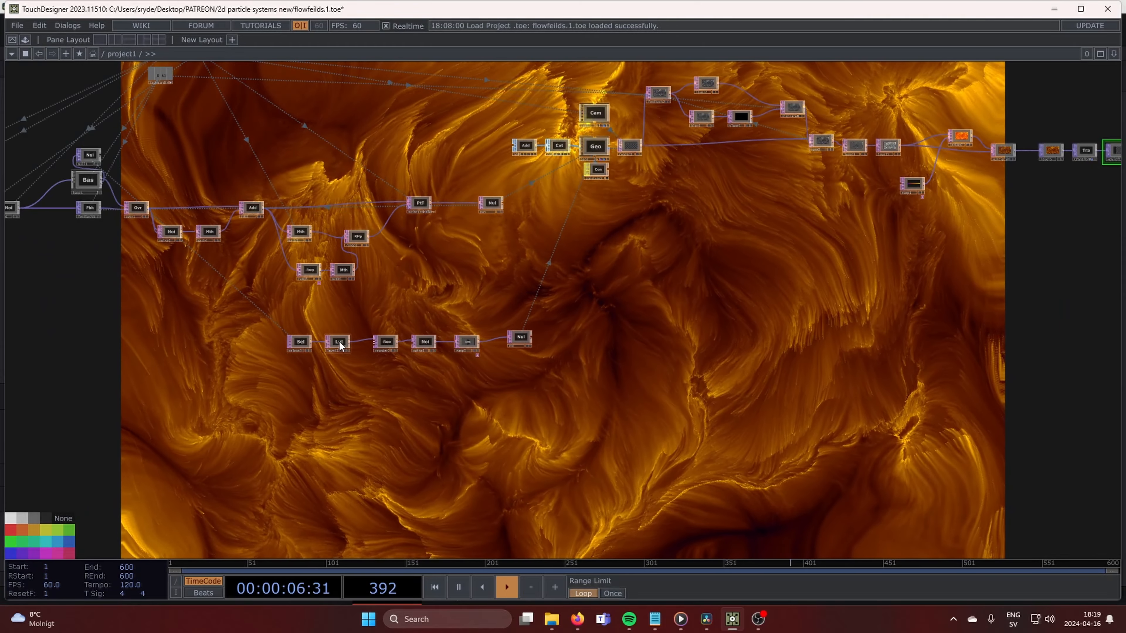
key("p")
left_click(337, 343)
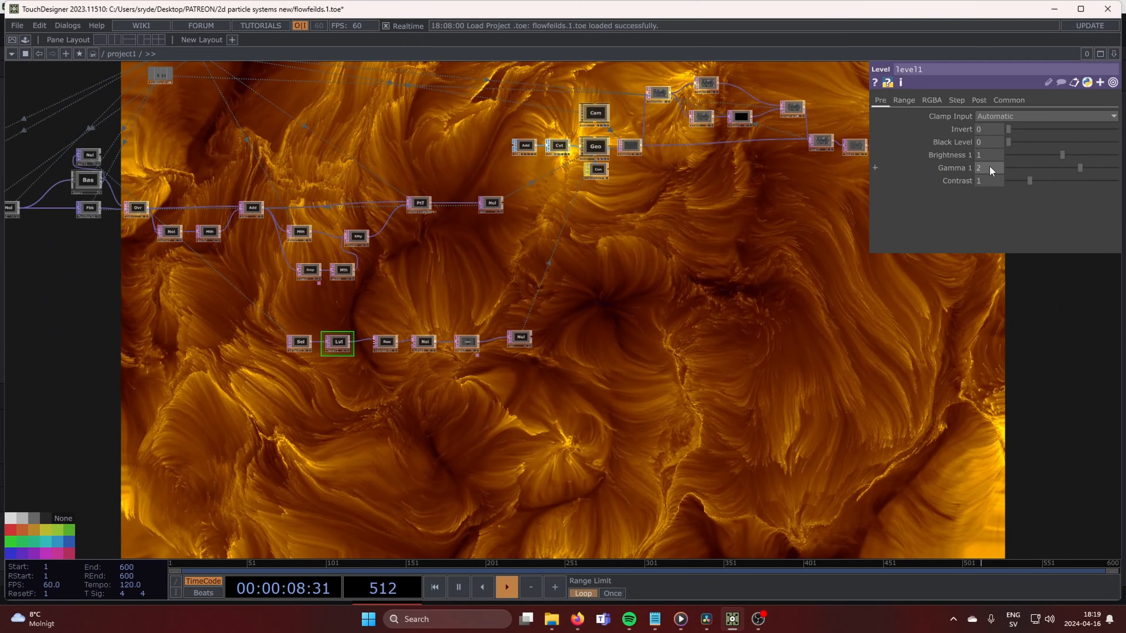
left_click_drag(989, 165, 1008, 150)
middle_click_drag(374, 364, 428, 353)
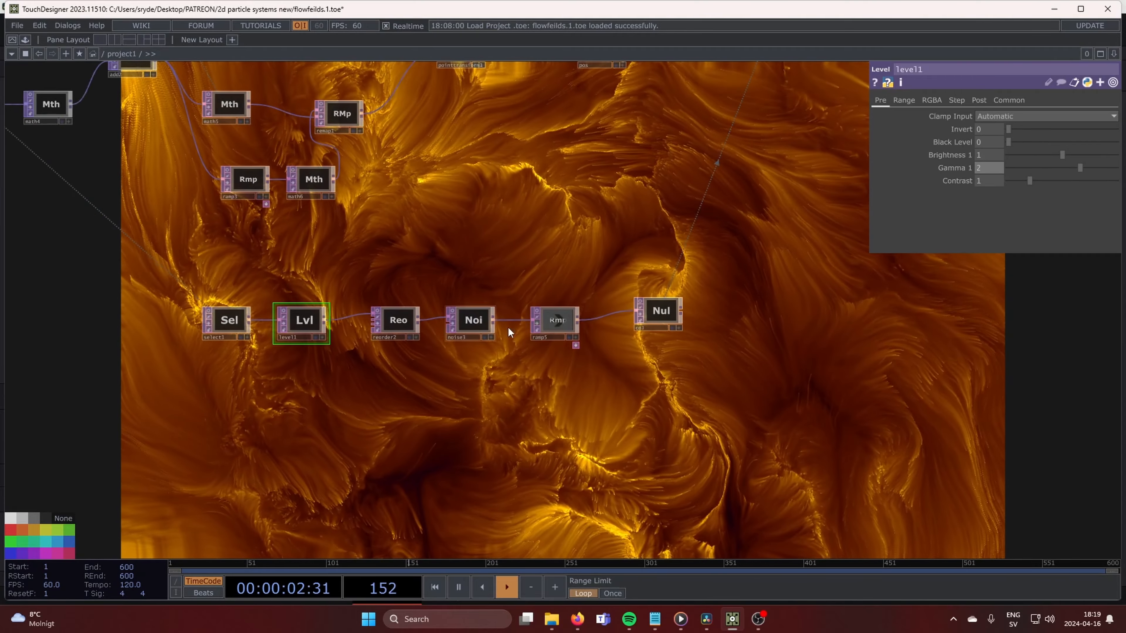
Set noise3's Offset to 0.5
left_click(484, 321)
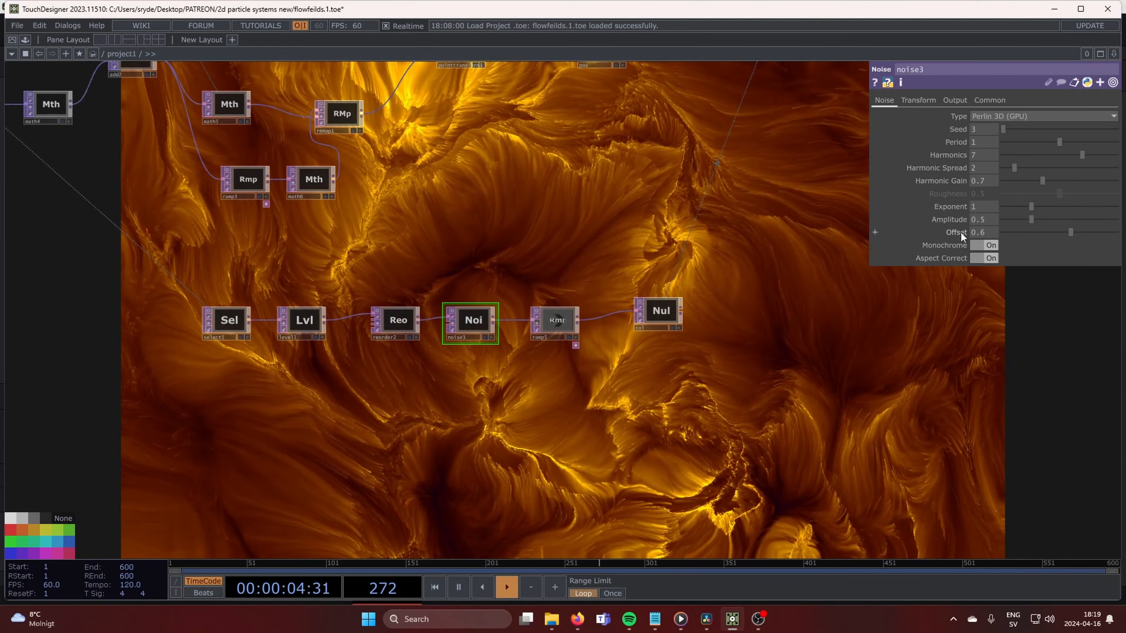
left_click_drag(961, 233, 948, 222)
scroll(729, 274, "down", 5)
left_click_drag(806, 290, 592, 383)
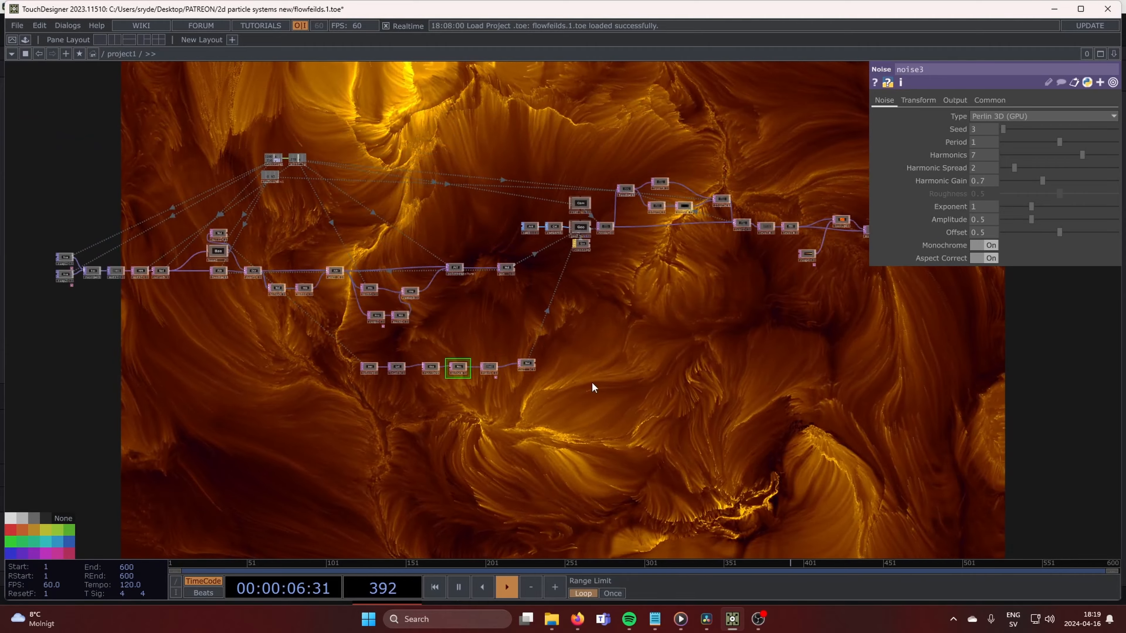
In the normalize.toe network, delete the two TOPs between over2 and transform1
left_click_drag(757, 398, 591, 241)
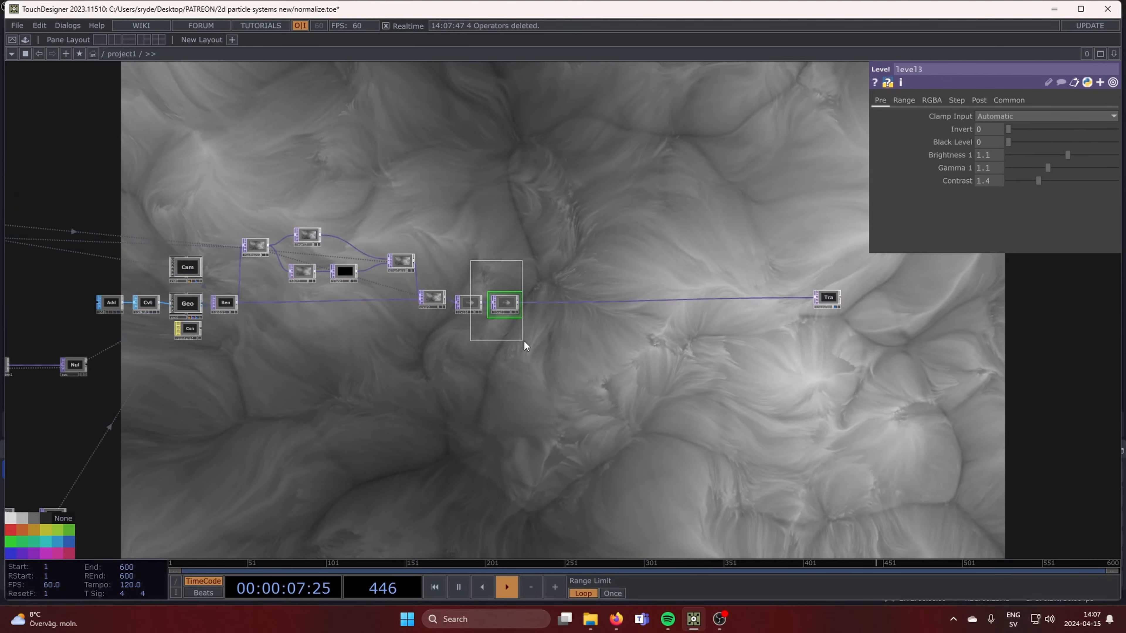
right_click_drag(525, 342, 525, 342)
key("Delete")
Insert a new Level TOP on the wire between over2 and transform1
left_click_drag(395, 428, 319, 495)
scroll(406, 377, "up", 5)
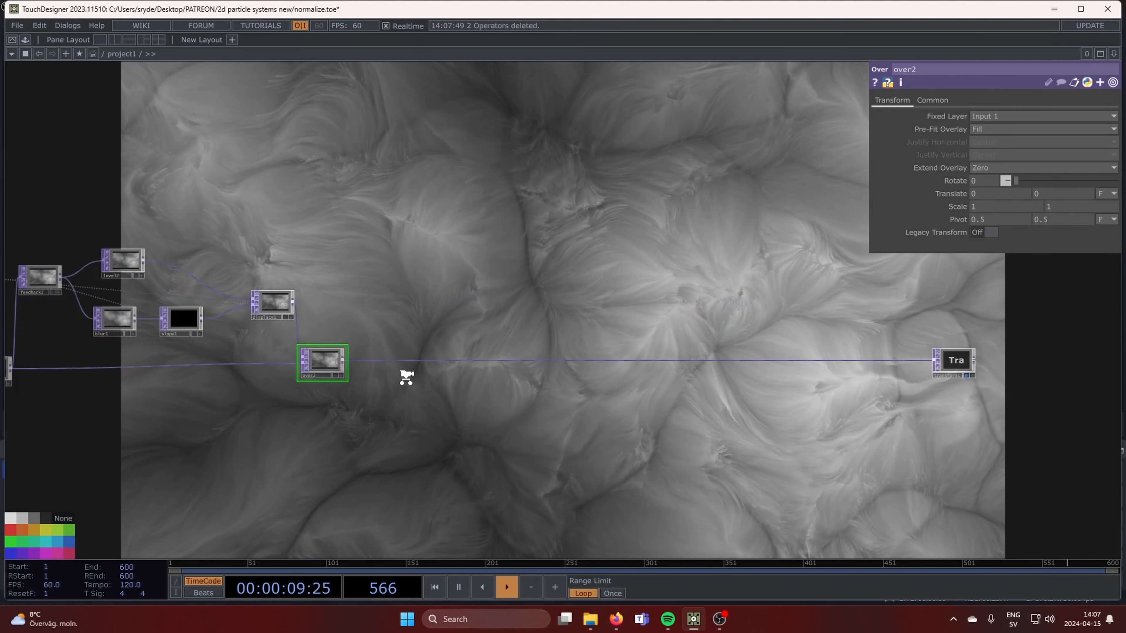
scroll(407, 378, "up", 3)
right_click(395, 345)
left_click(435, 334)
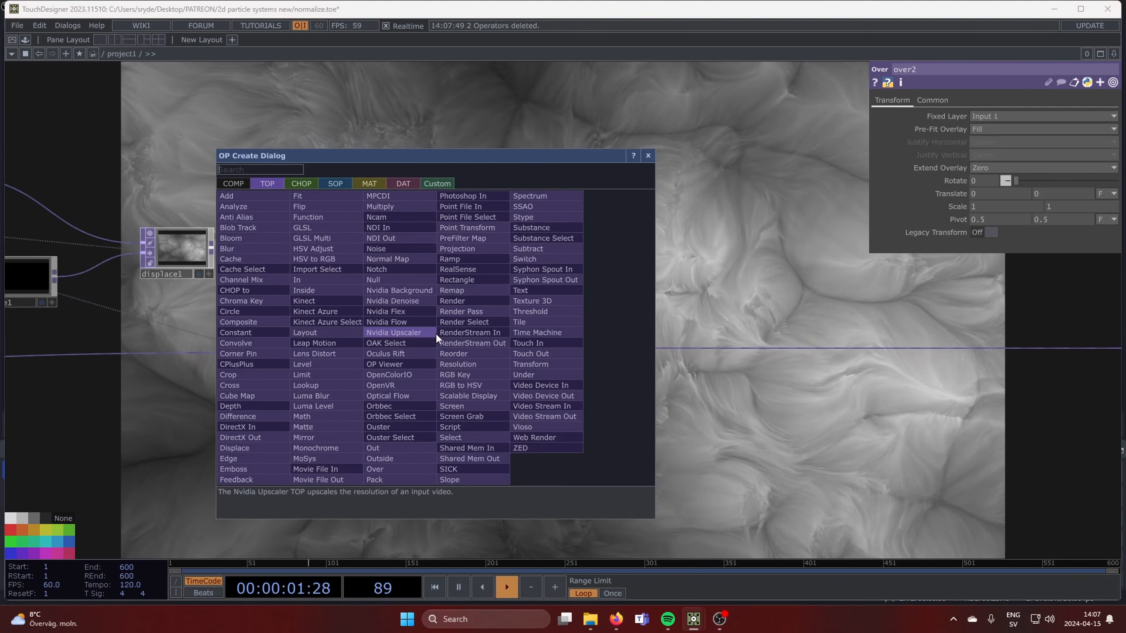
left_click(335, 365)
left_click(378, 353)
Create an unconnected Noise TOP above the wire running from level3 to transform1
key("Tab")
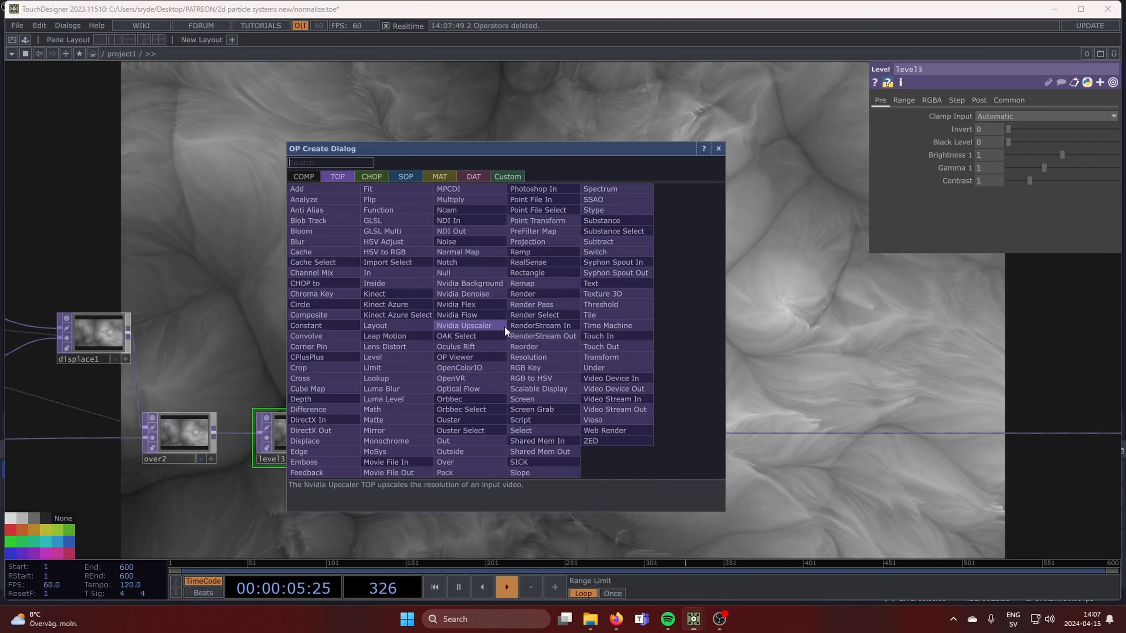
type("nois")
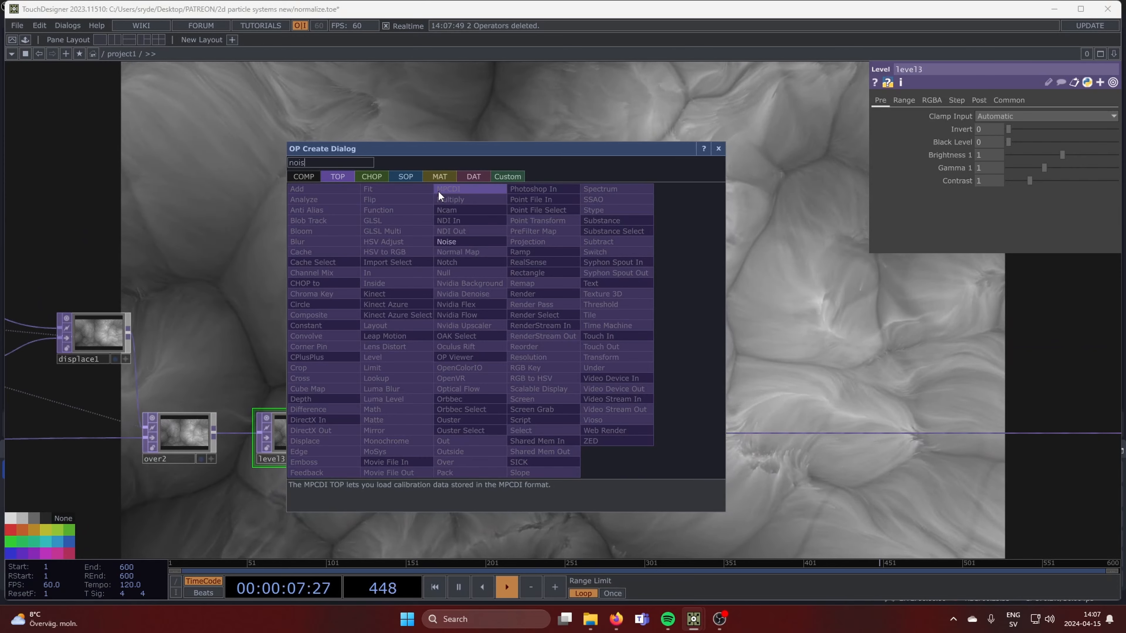
left_click(463, 241)
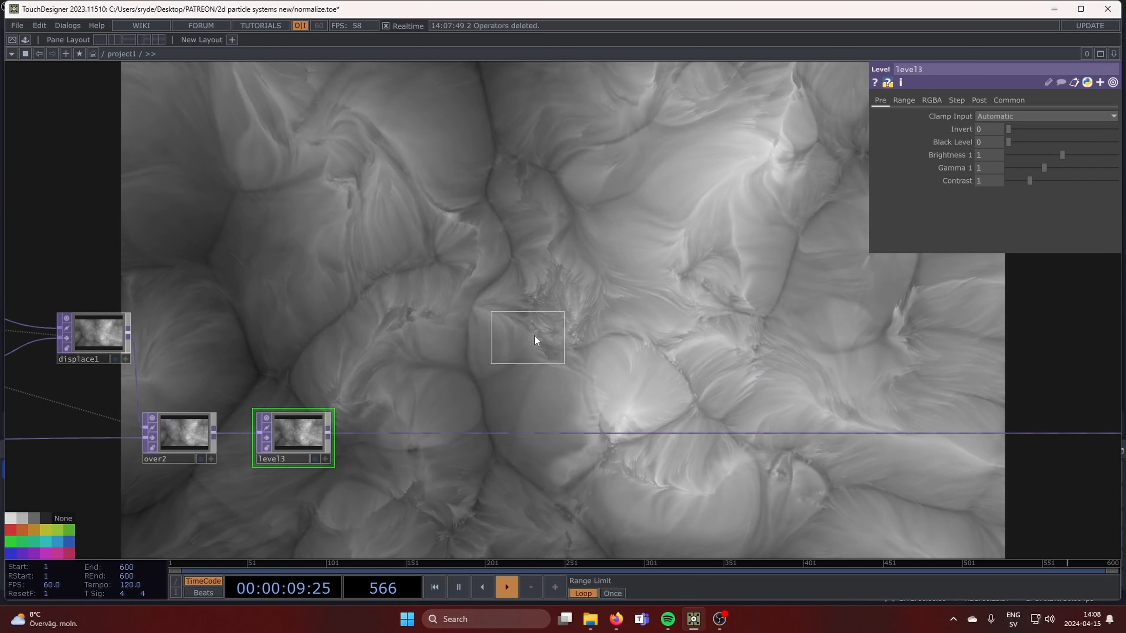
left_click(920, 323)
left_click_drag(815, 357, 617, 352)
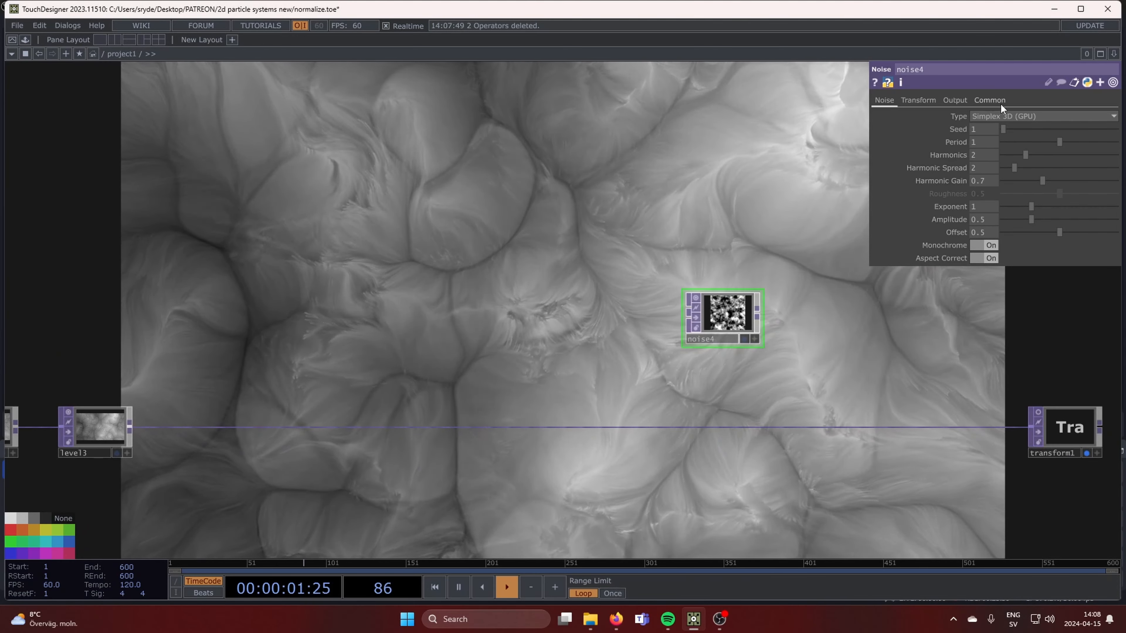
Set noise4's resolution to 1920 by 1080 and its pixel format to 32-bit float (RGBA)
left_click(993, 100)
left_click(1006, 129)
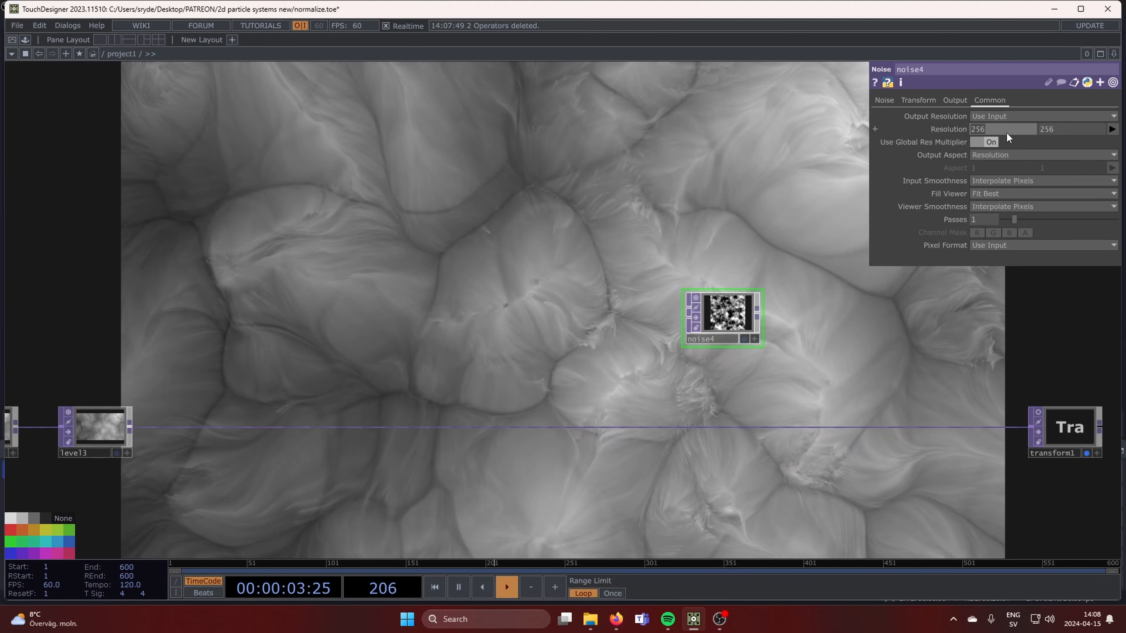
type("1920")
key("Return")
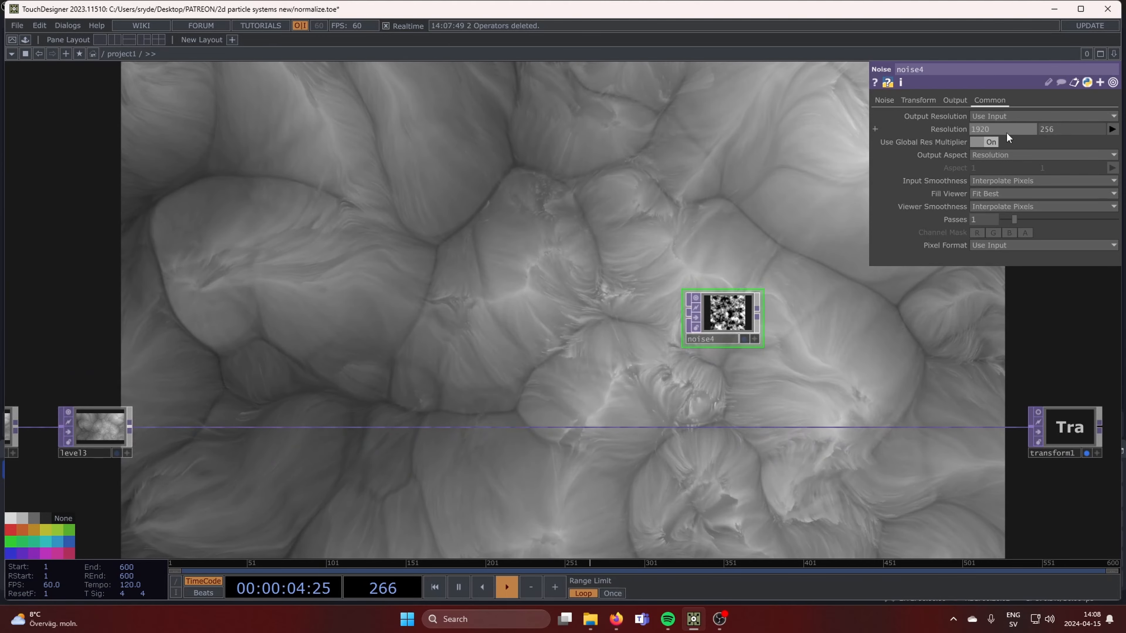
left_click(1066, 130)
type("1080")
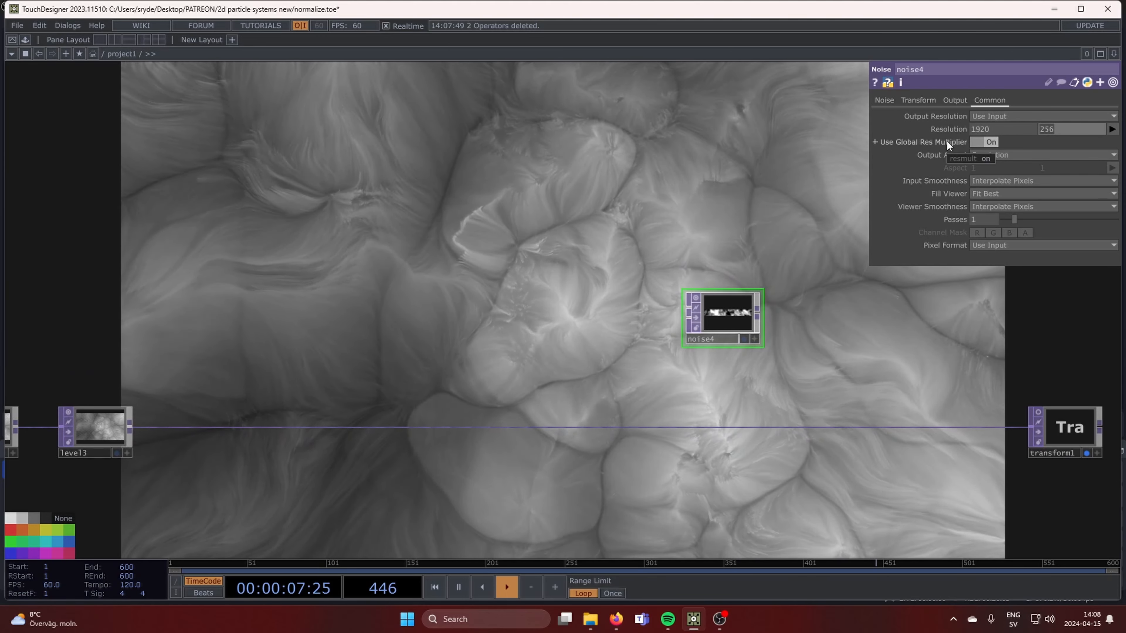
key("Return")
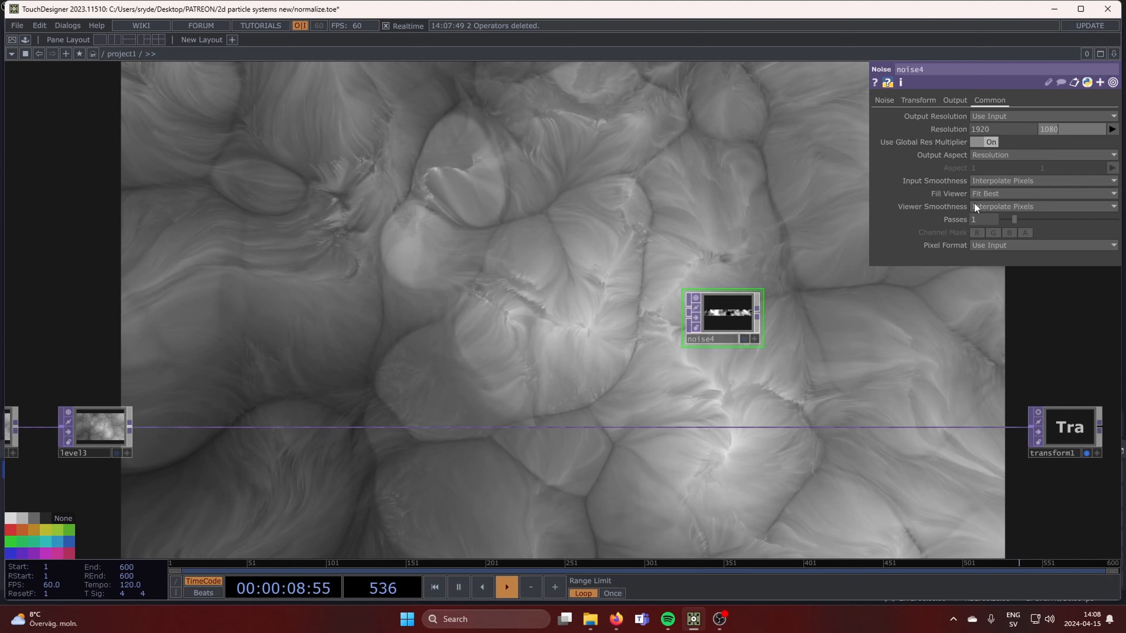
left_click(1004, 246)
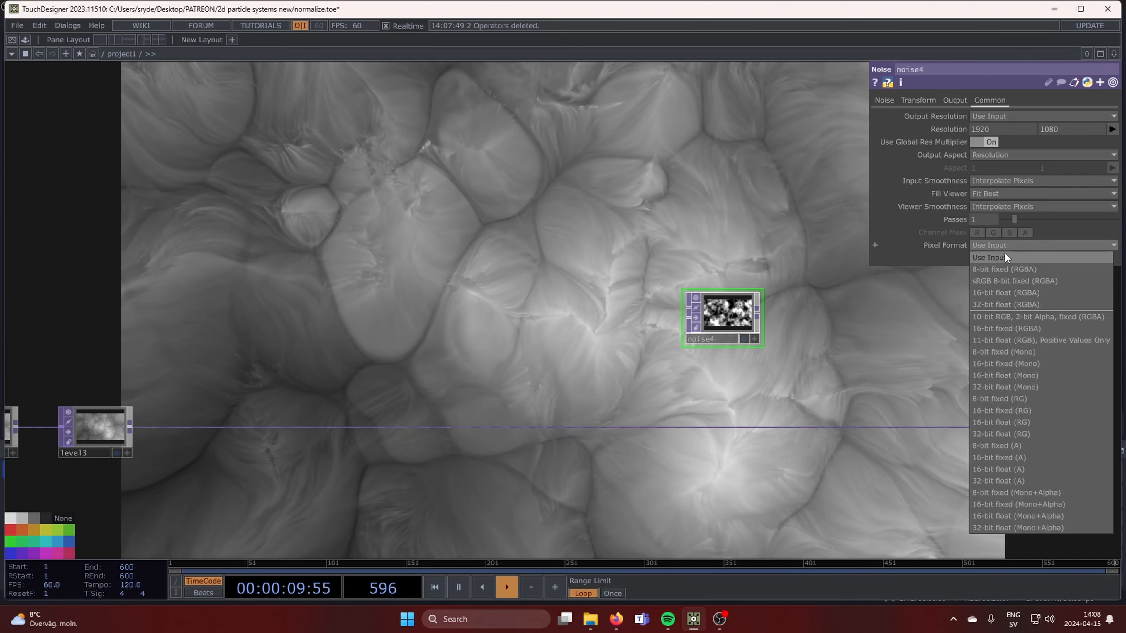
left_click(1025, 309)
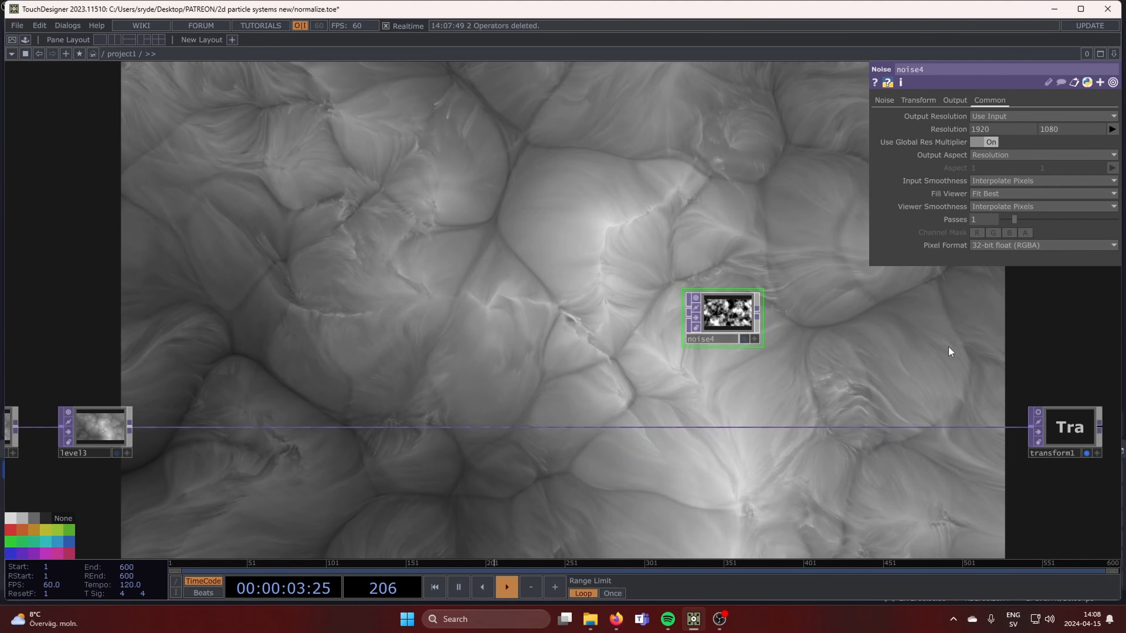
Move noise4 farther above the chain and connect its output to transform1 in place of level3
left_click_drag(842, 310, 863, 370)
left_click_drag(740, 359, 740, 259)
left_click_drag(869, 341, 917, 320)
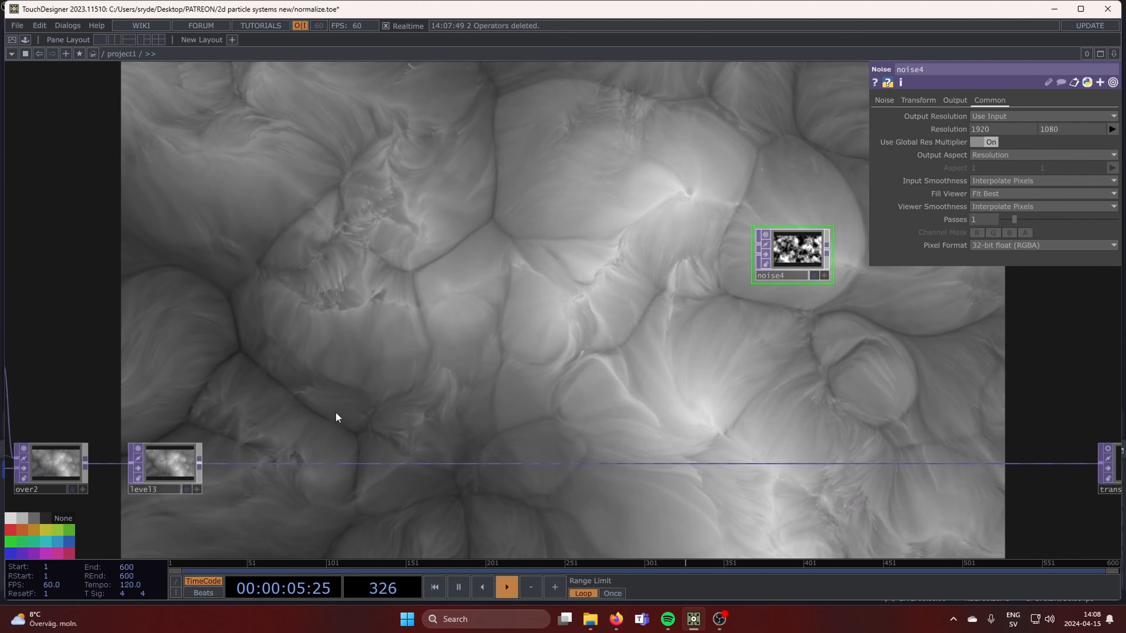
left_click_drag(335, 412, 332, 379)
left_click_drag(505, 366, 230, 392)
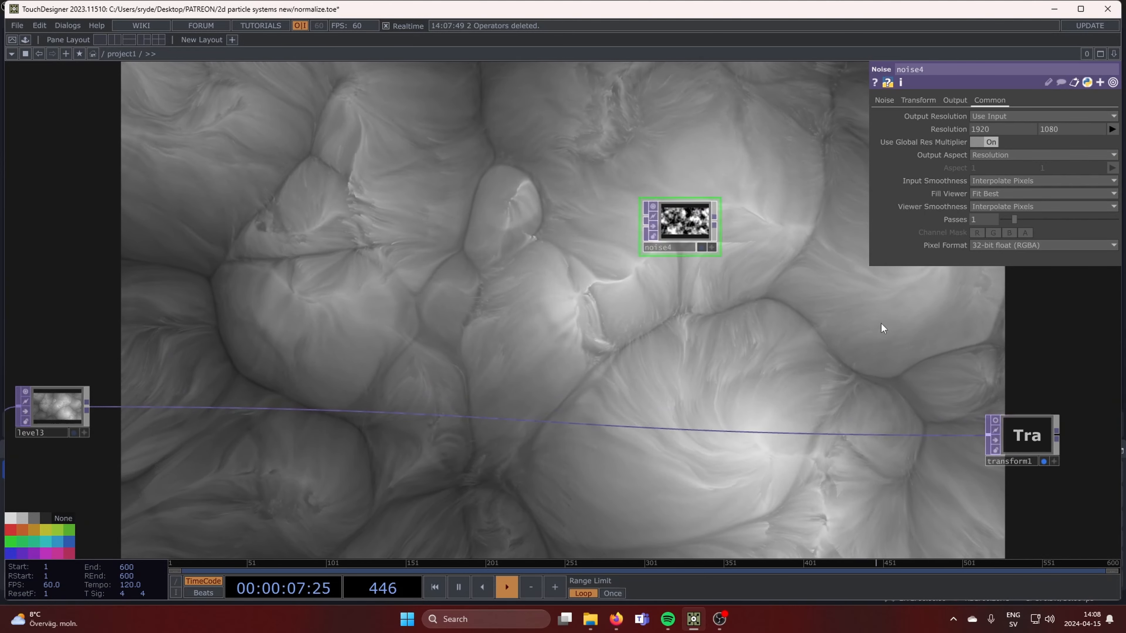
left_click(715, 220)
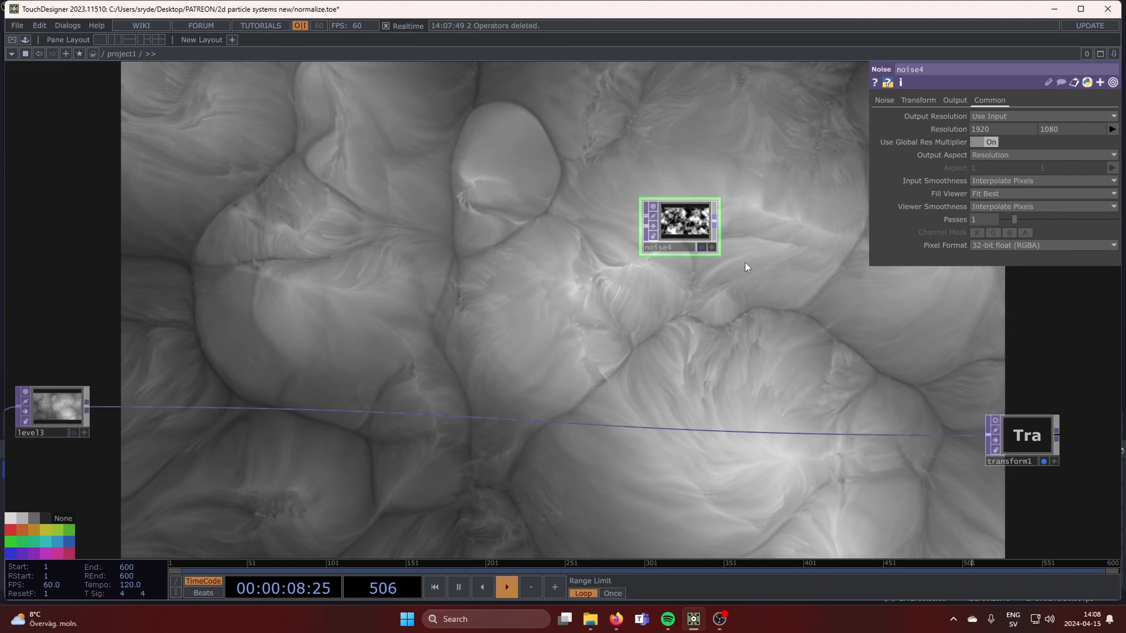
left_click(862, 435)
Add a Normal Map TOP fed by level3's output and place it above and beyond level3
left_click_drag(177, 417, 580, 418)
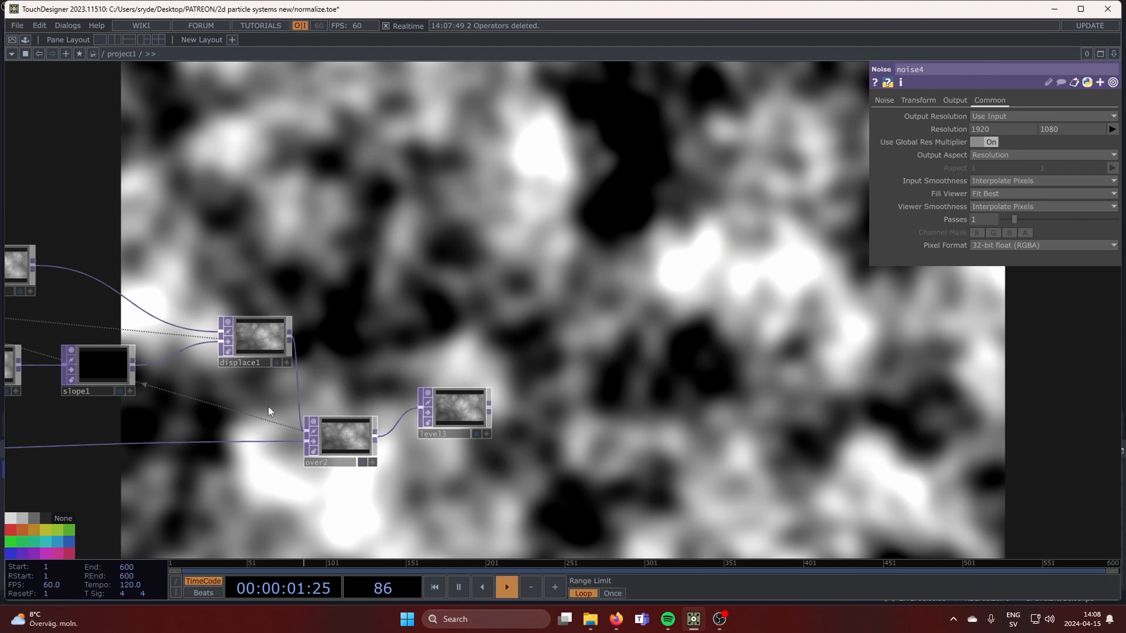
left_click(489, 406)
left_click(626, 271)
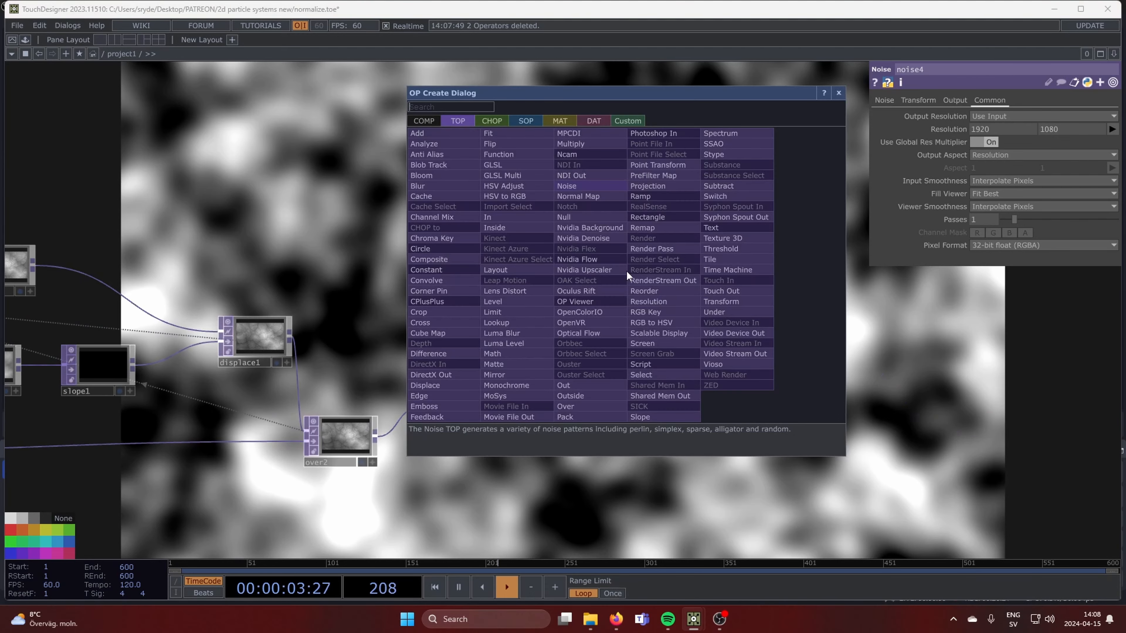
type("no")
left_click(600, 196)
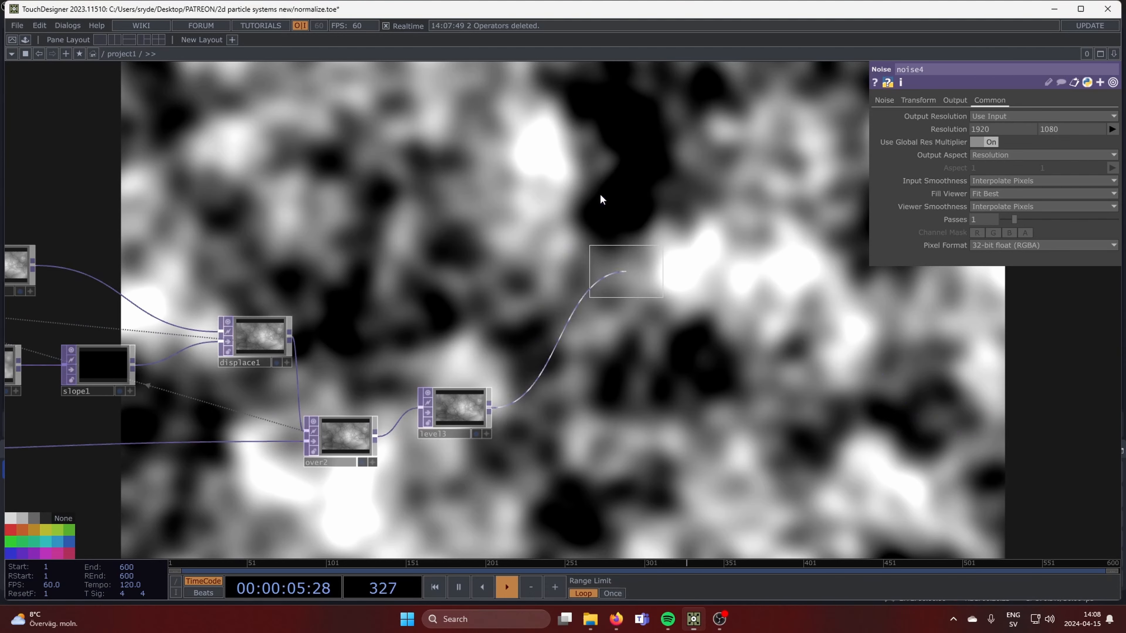
scroll(630, 268, "up", 5)
scroll(595, 239, "down", 3)
scroll(595, 236, "down", 2)
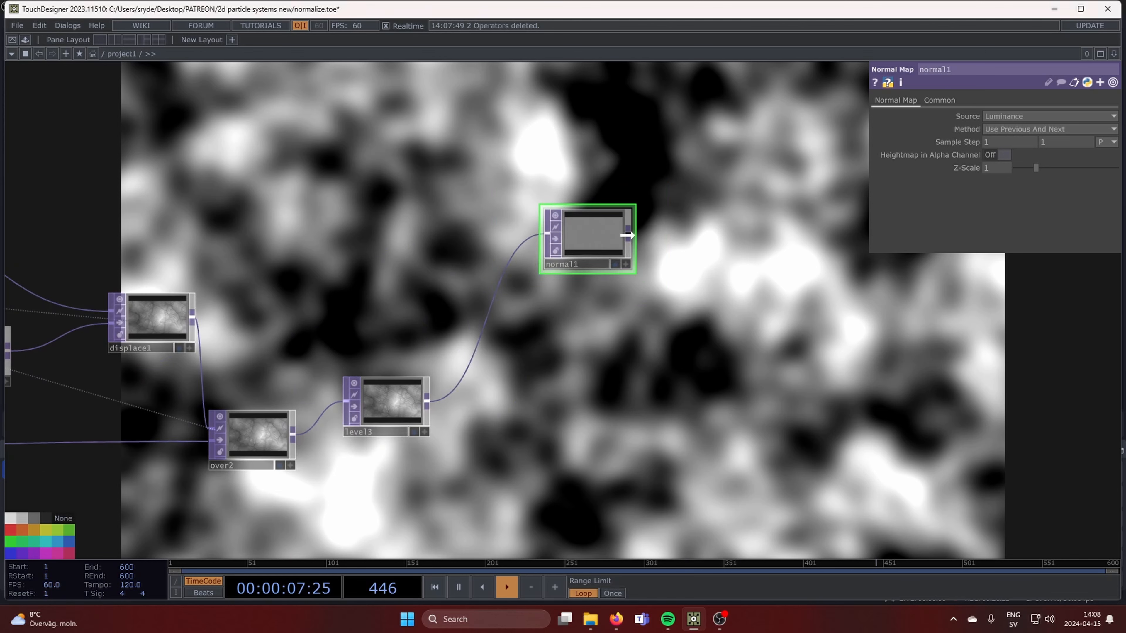
left_click_drag(595, 236, 644, 235)
Set normal1's pixel format to 32-bit float (RGBA)
left_click(928, 99)
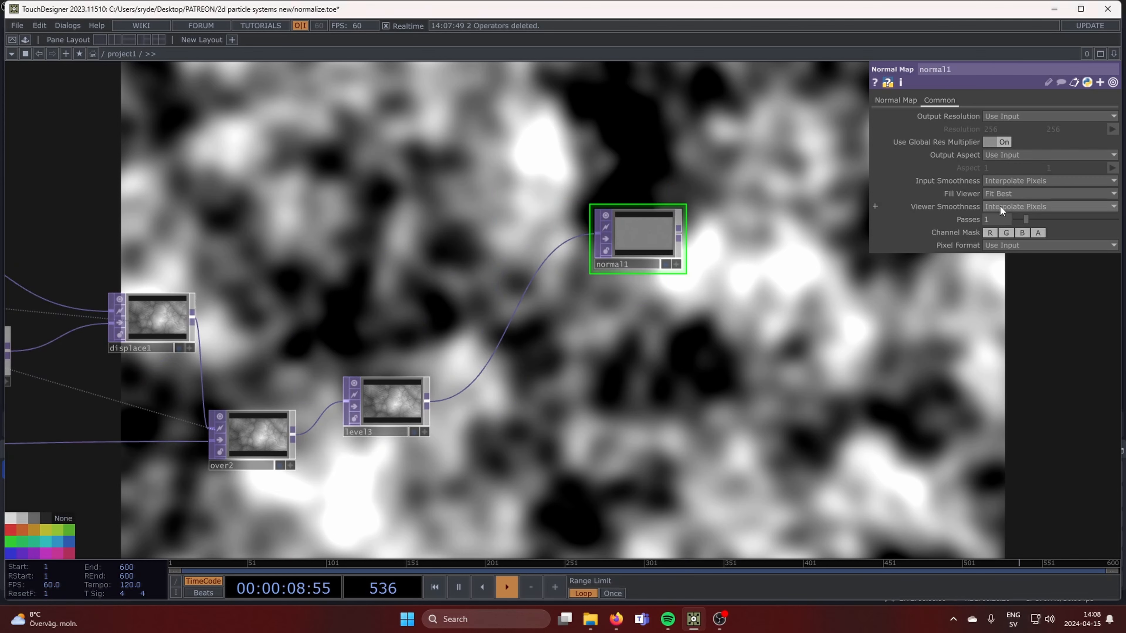
left_click(1020, 243)
left_click(1027, 306)
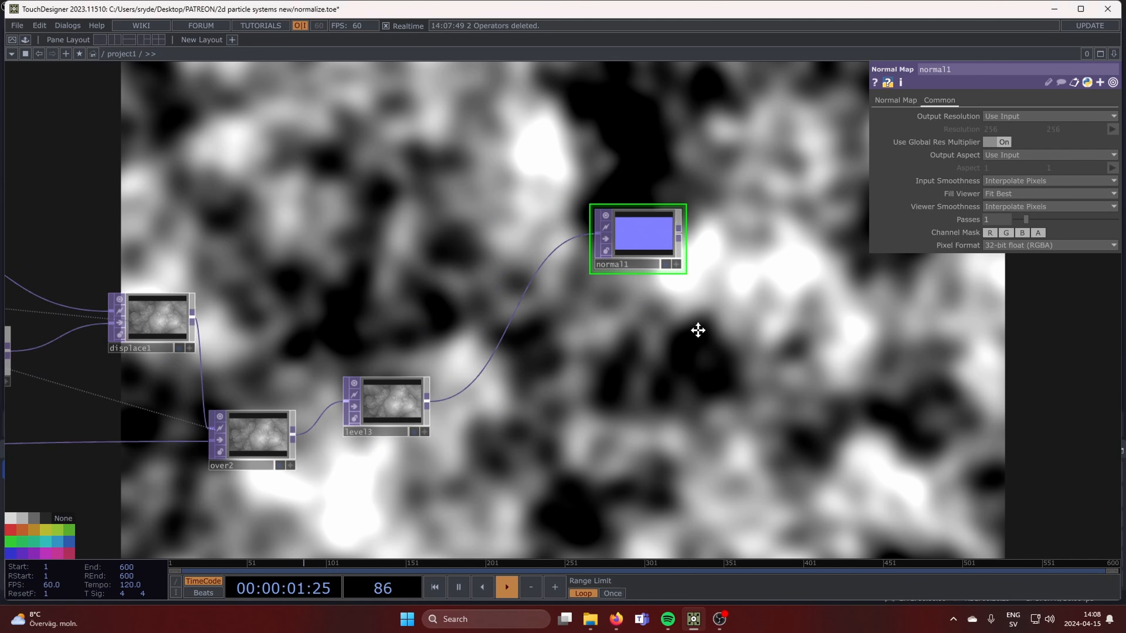
Connect normal1's output to noise4's input and move normal1 closer to noise4
left_click_drag(696, 329, 421, 401)
scroll(571, 360, "down", 4)
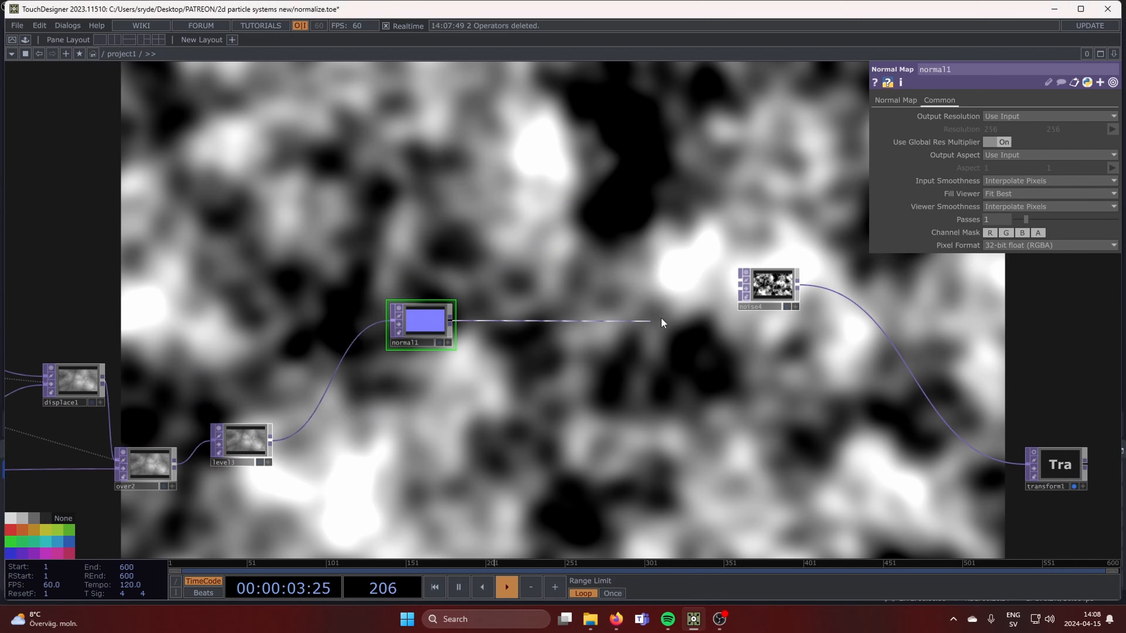
left_click_drag(720, 303, 740, 288)
left_click_drag(455, 321, 527, 297)
left_click_drag(558, 376, 706, 326)
Insert a Level TOP between level3 and normal1, and delete level3
right_click(519, 313)
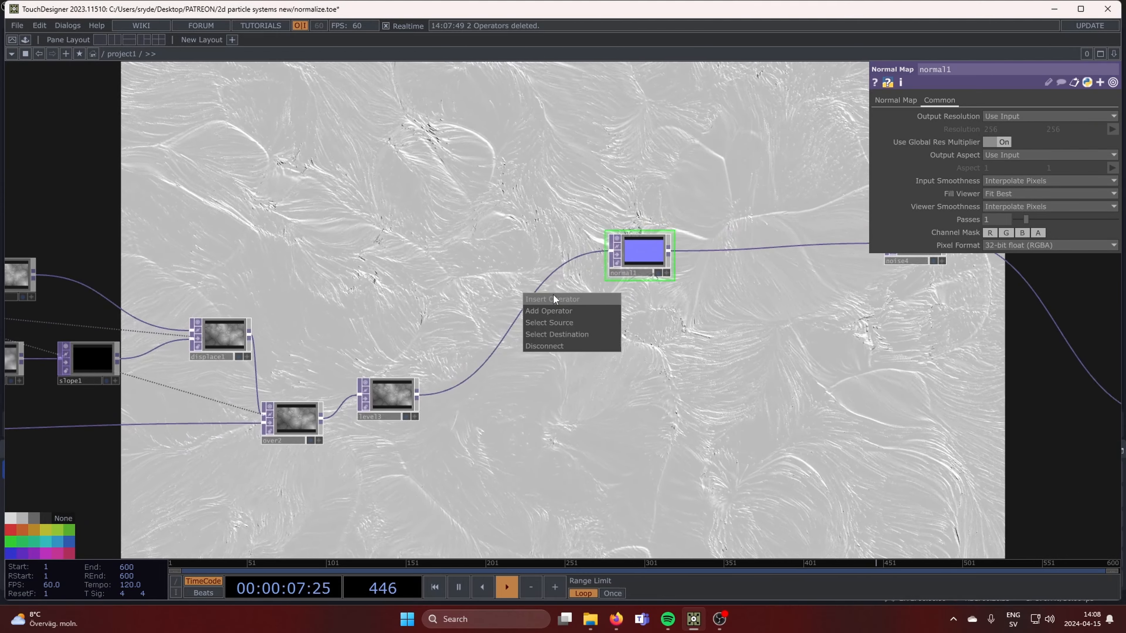
left_click(554, 295)
left_click(495, 322)
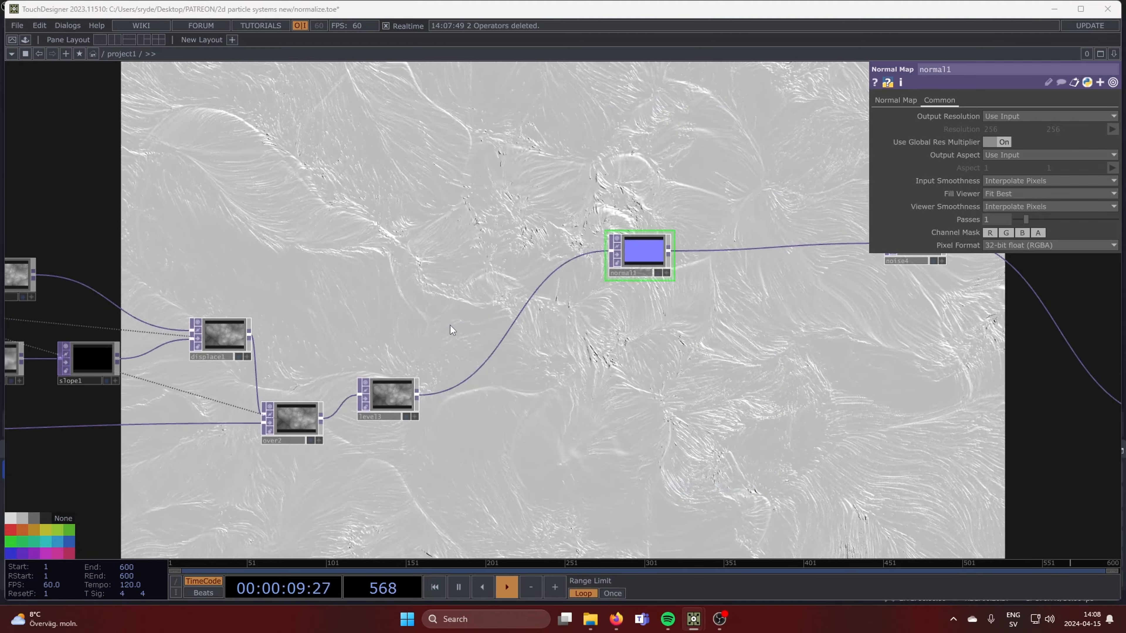
left_click(539, 259)
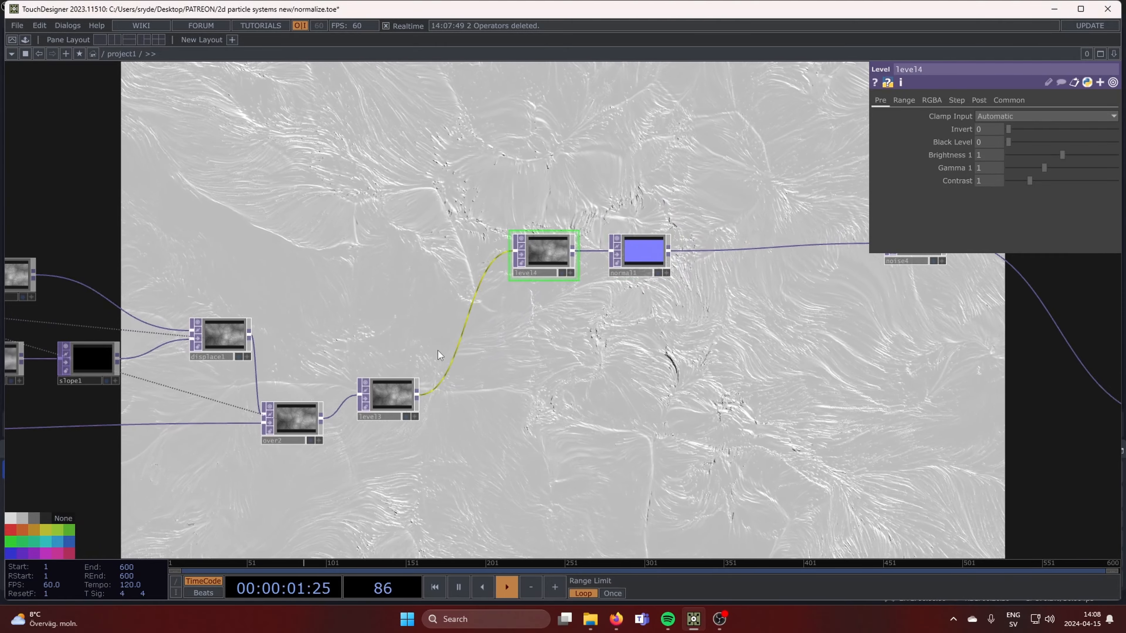
left_click(381, 404)
key("Delete")
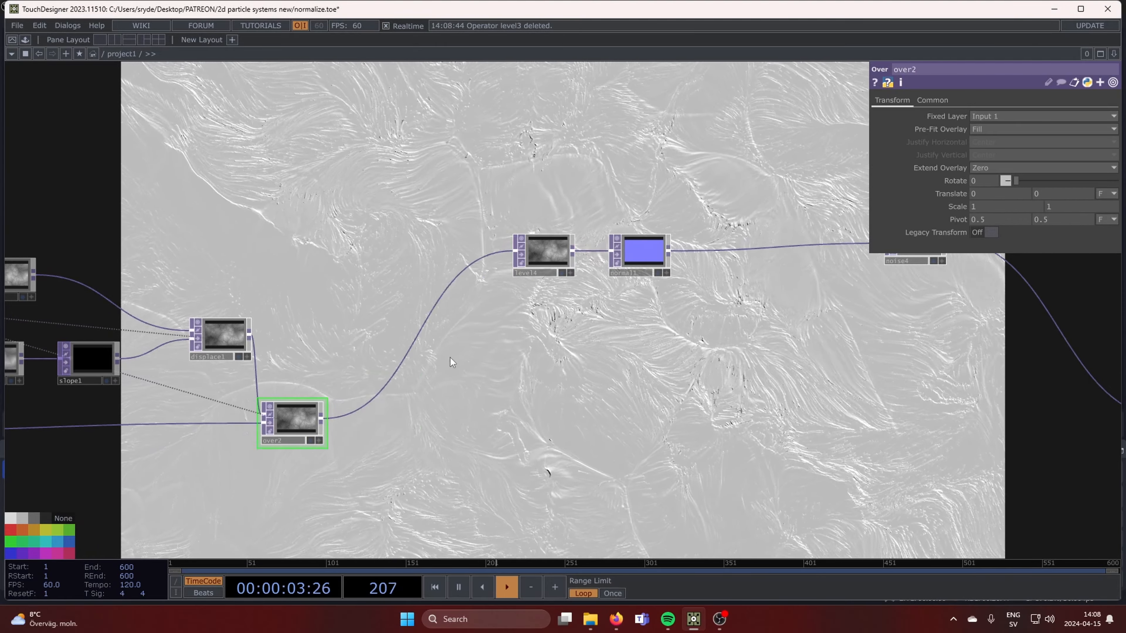
Insert a Transform TOP between over2 and level4 and enable Comp Over Background Color on it
left_click(542, 256)
scroll(545, 257, "up", 10)
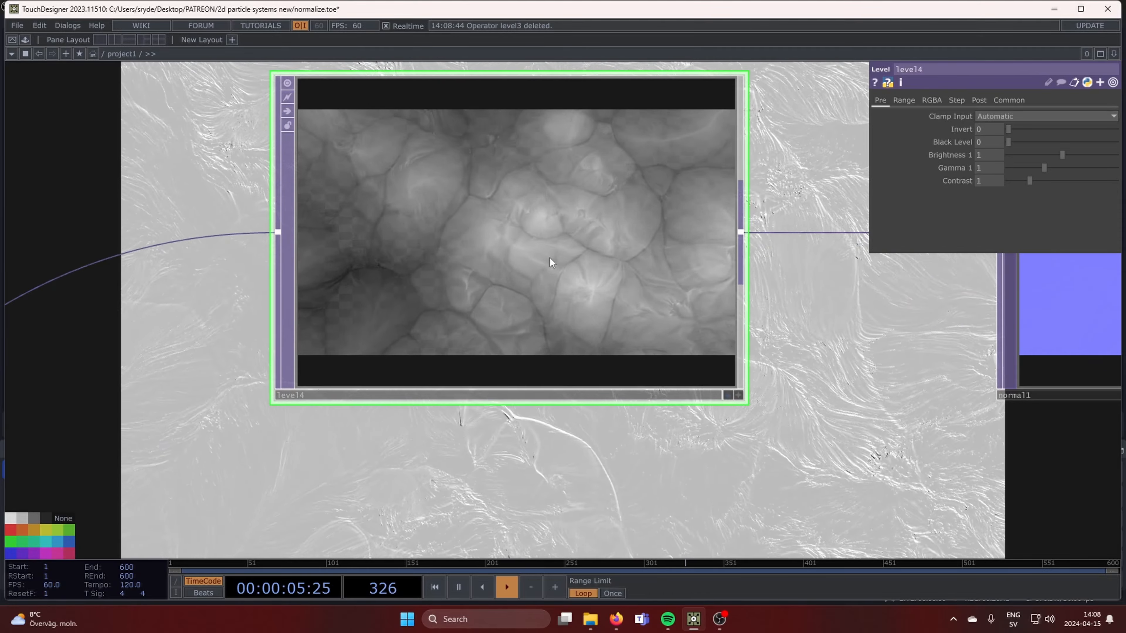
scroll(550, 257, "up", 5)
scroll(549, 257, "down", 12)
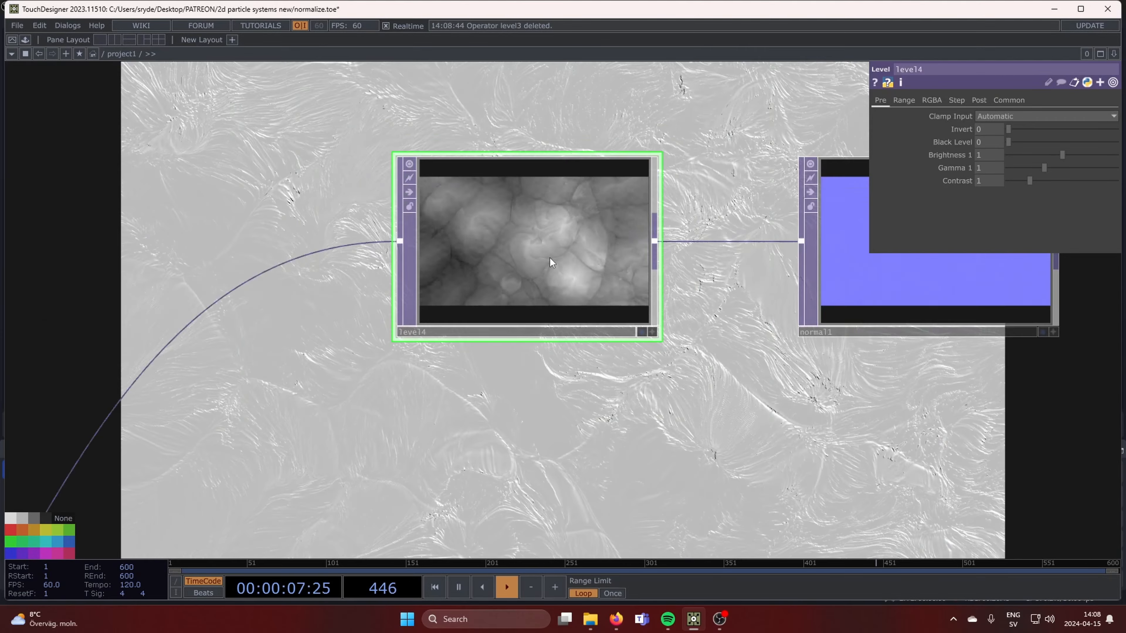
left_click_drag(461, 371, 691, 313)
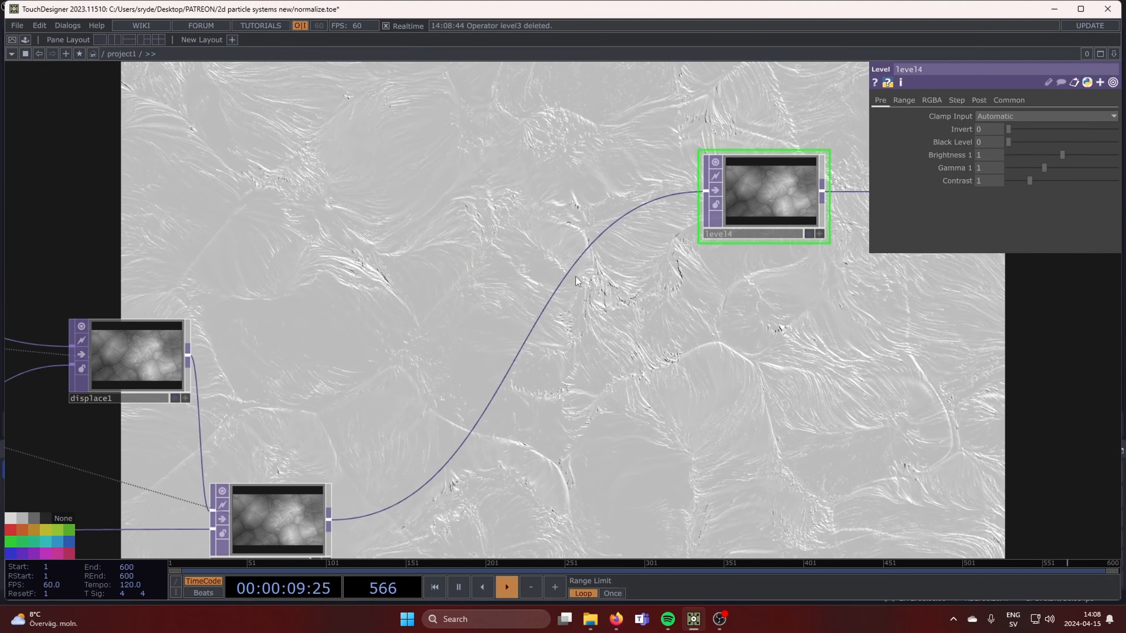
right_click(553, 294)
left_click(573, 286)
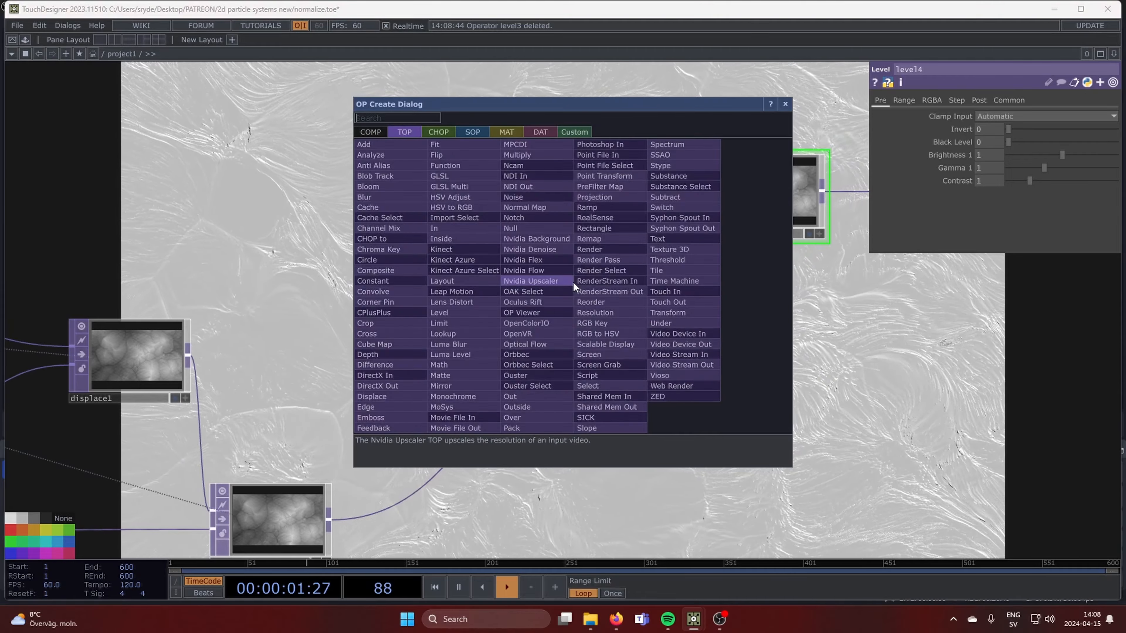
type("tr")
left_click(674, 312)
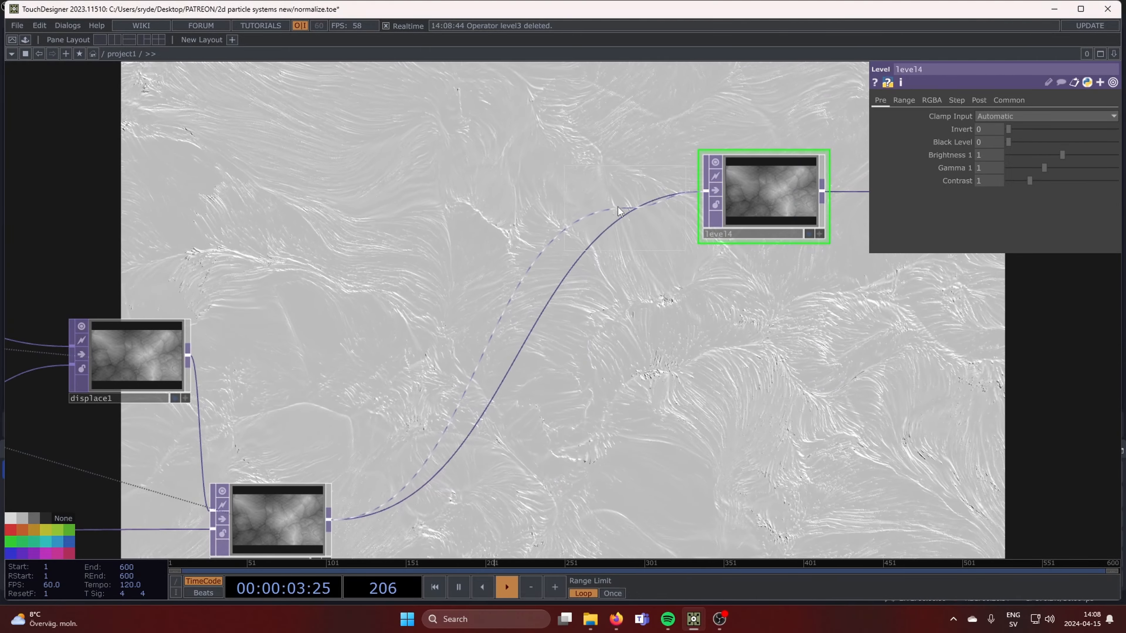
left_click(620, 207)
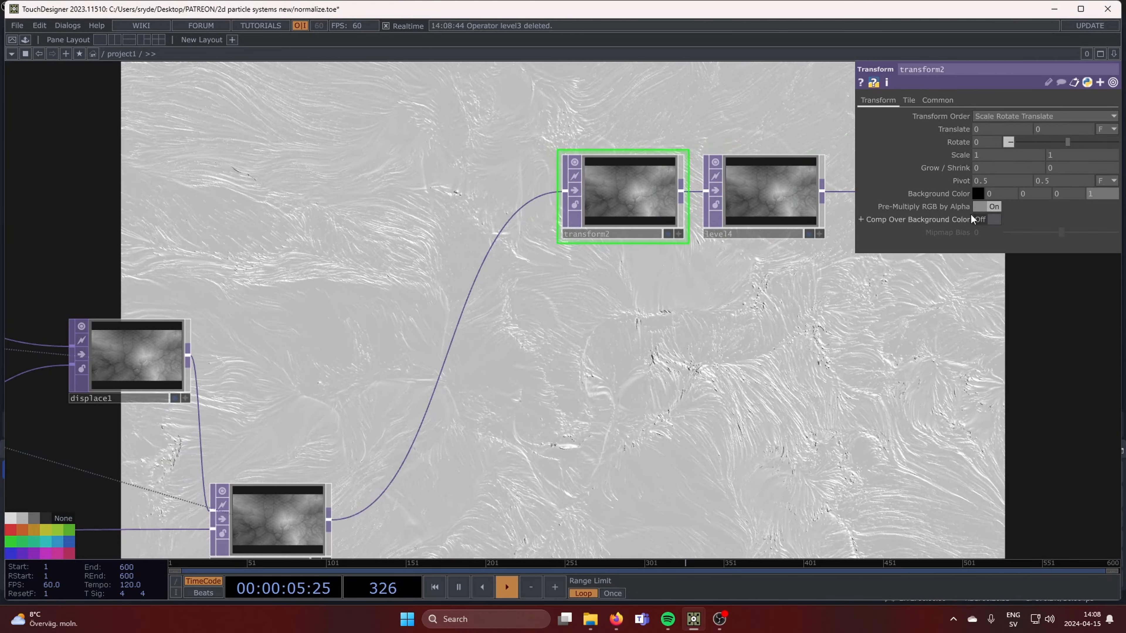
left_click(985, 220)
Set level4's Gamma 1 to 2 and its Contrast to 4
left_click_drag(688, 360, 513, 377)
left_click(585, 245)
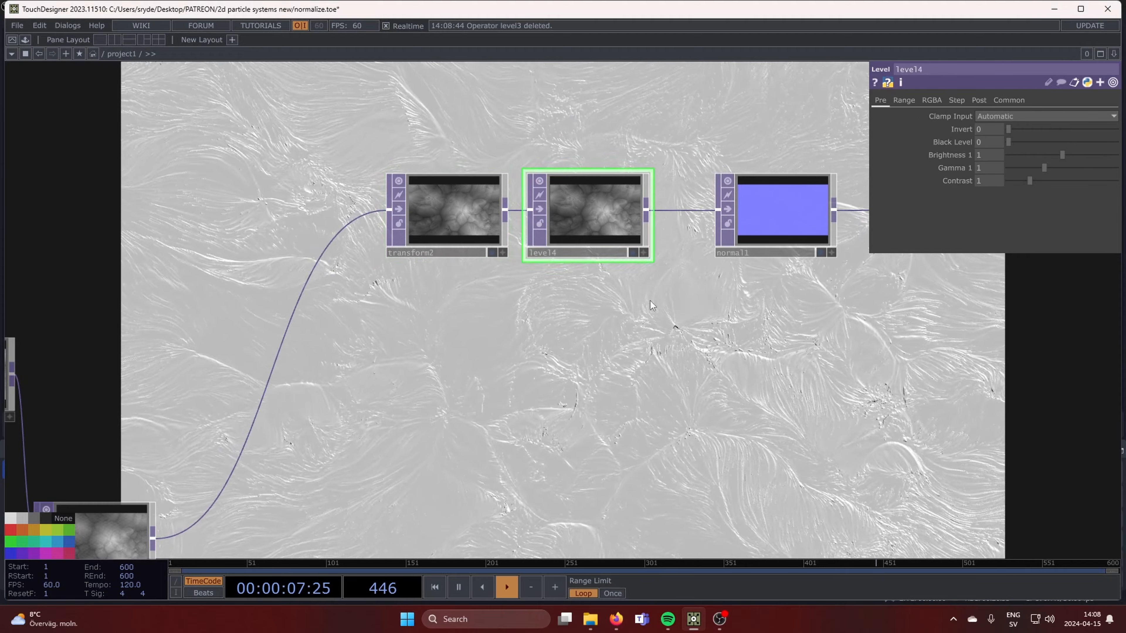
left_click_drag(669, 324, 537, 310)
mouse_move(987, 129)
middle_mouse_down()
mouse_move(987, 141)
mouse_move(986, 117)
mouse_move(1004, 117)
mouse_move(986, 117)
middle_mouse_up()
middle_click_drag(997, 179, 994, 169)
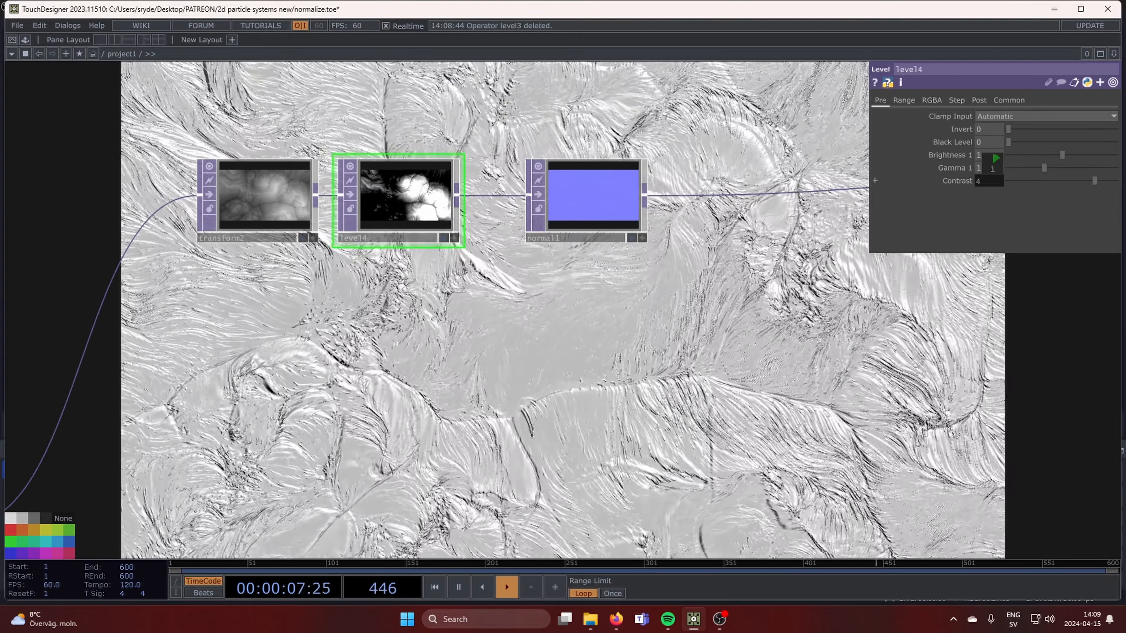
middle_click_drag(991, 168, 1007, 156)
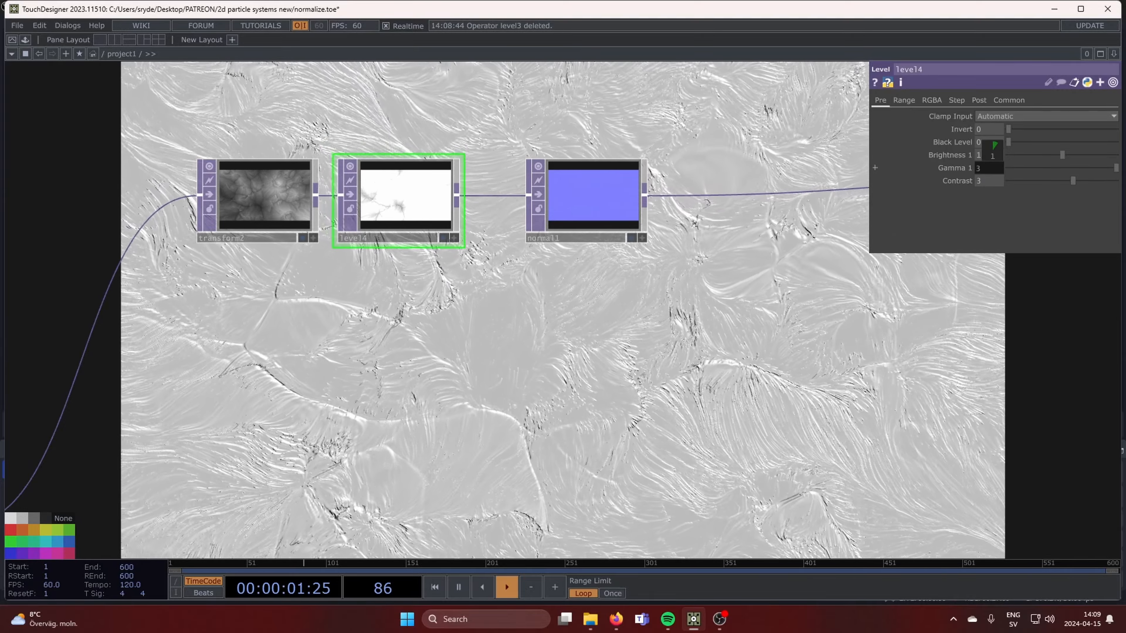
middle_click_drag(990, 183, 1003, 168)
Set noise4's noise type to Perlin 3D (GPU)
left_click_drag(841, 317, 630, 357)
scroll(631, 356, "down", 3)
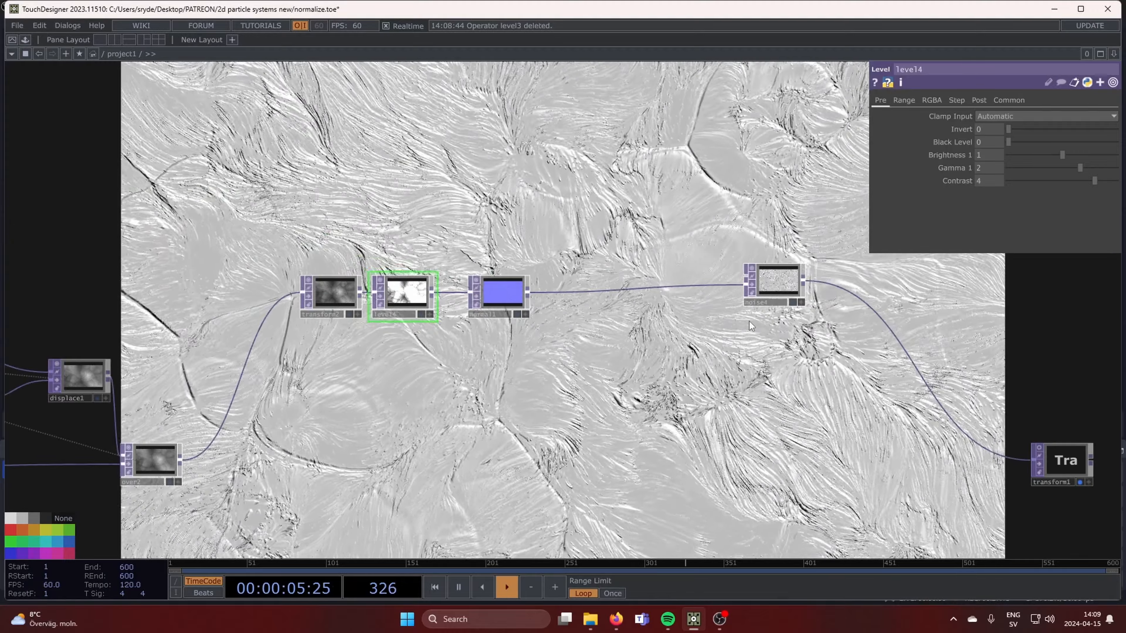
left_click(771, 281)
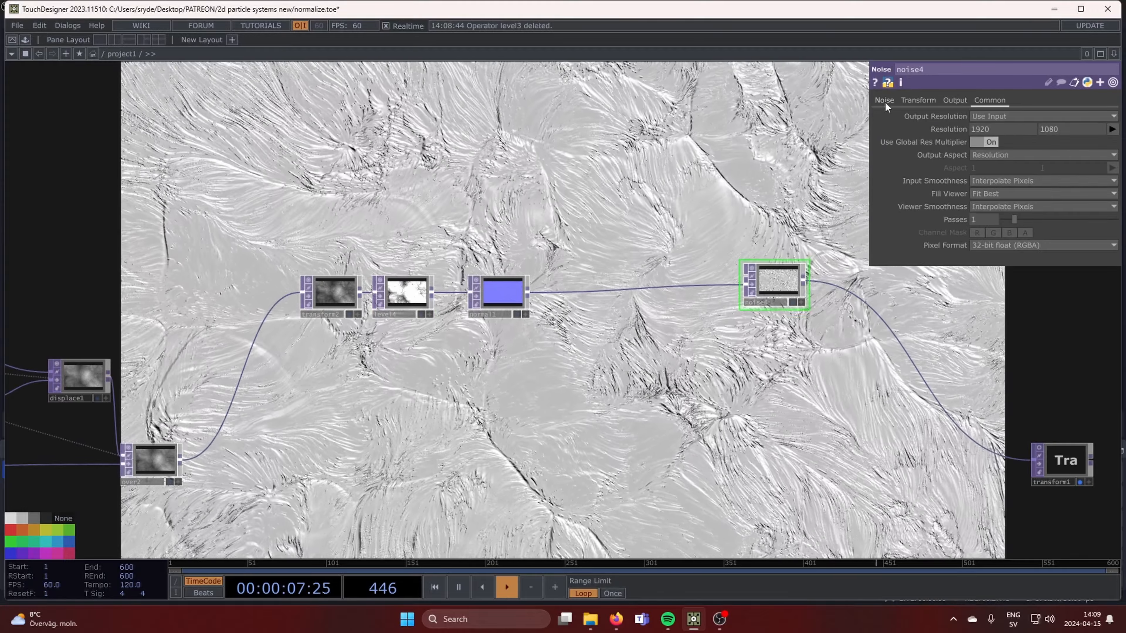
left_click(983, 117)
left_click(999, 141)
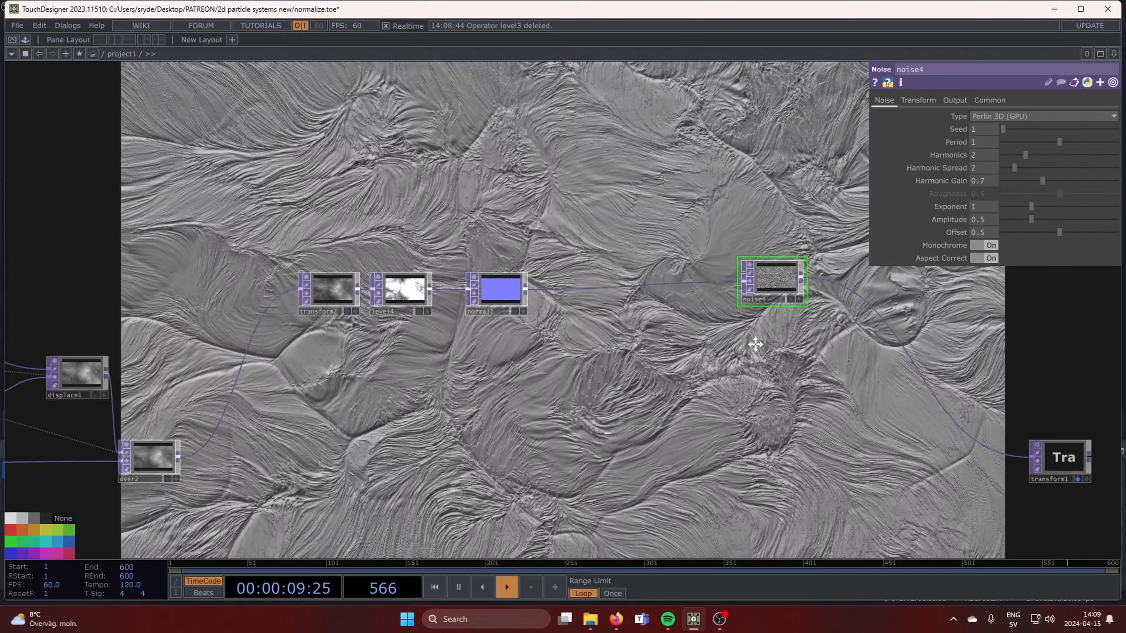
Set noise4's harmonics to 4 and its amplitude to 0.6
left_click_drag(754, 346, 668, 286)
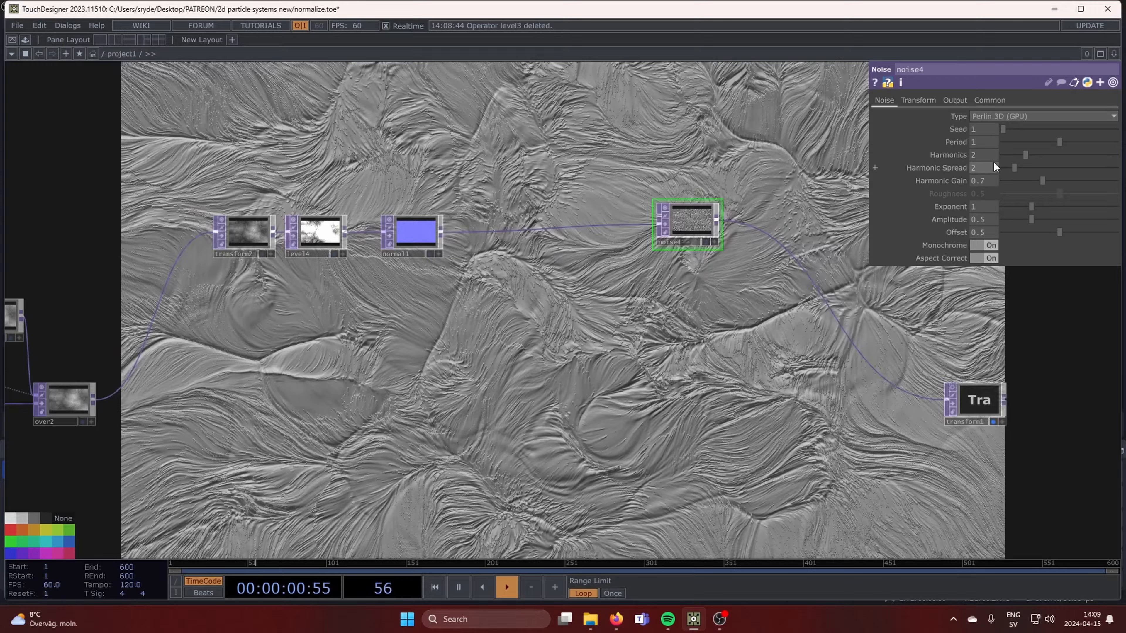
left_click_drag(991, 156, 996, 139)
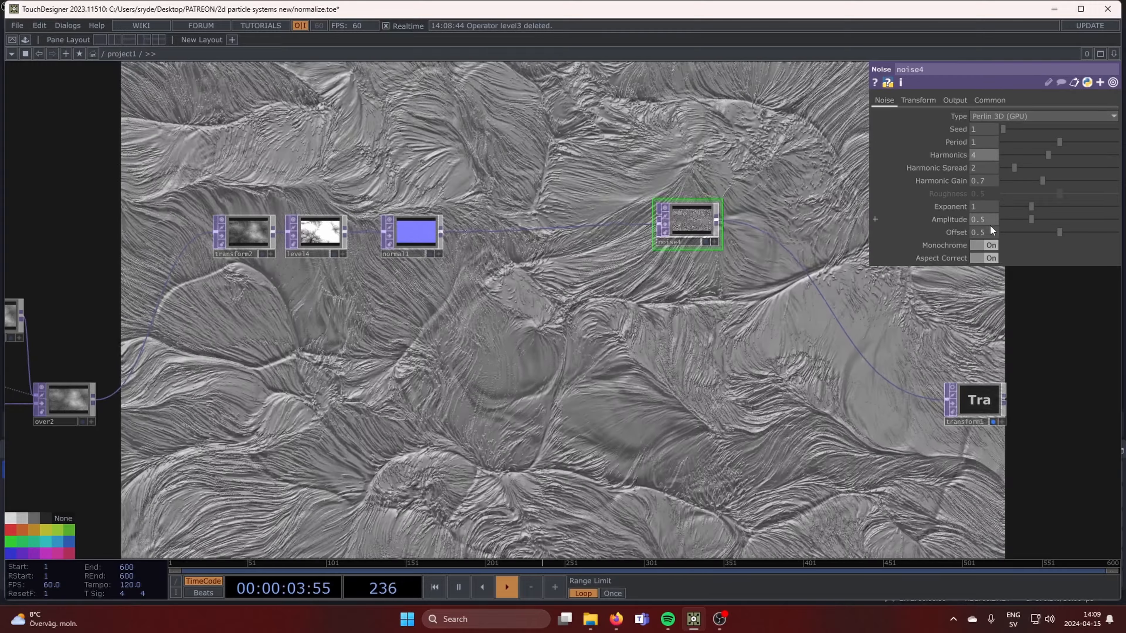
middle_click_drag(990, 224, 988, 223)
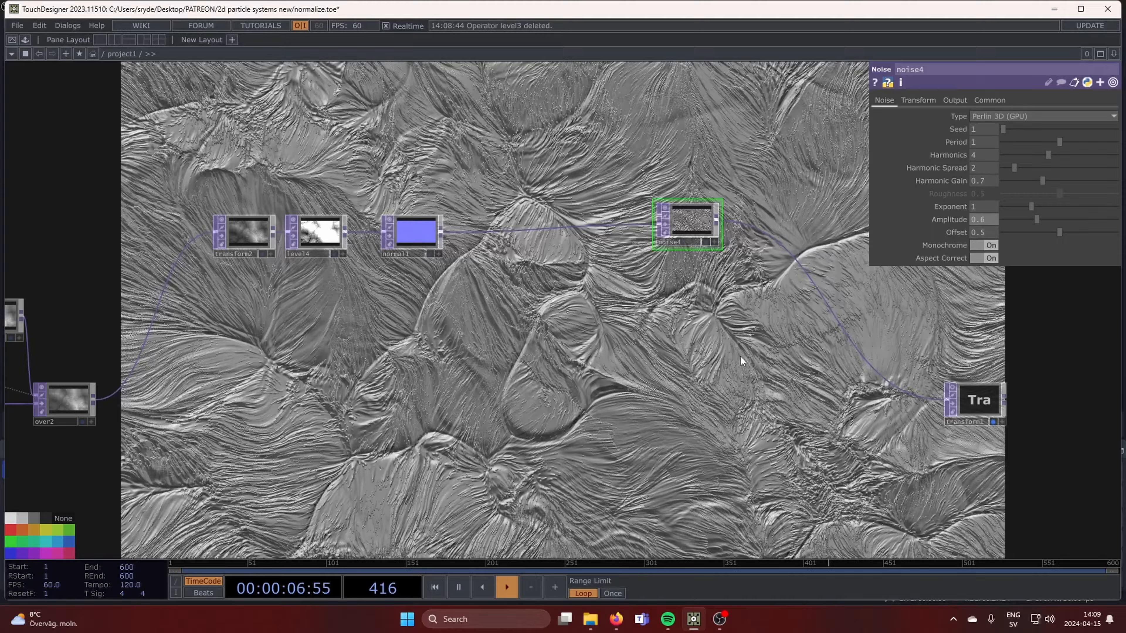
Try other seed values on noise4, including 5, to vary the pattern
left_click_drag(617, 383, 788, 265)
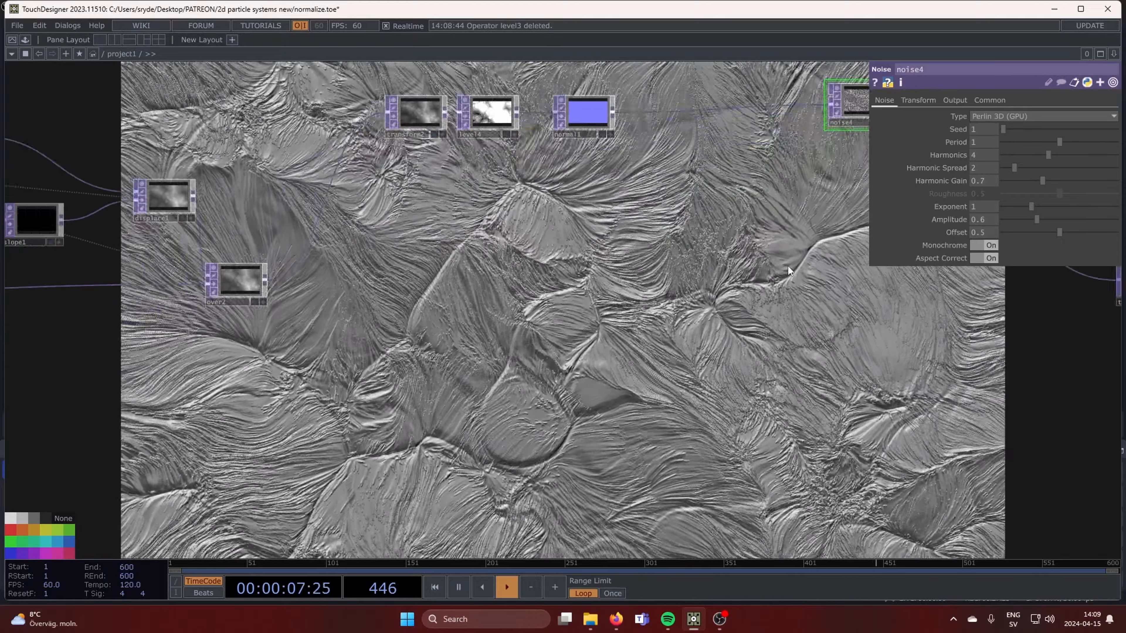
scroll(788, 265, "down", 3)
left_click_drag(684, 327, 338, 389)
middle_click_drag(977, 128, 984, 107)
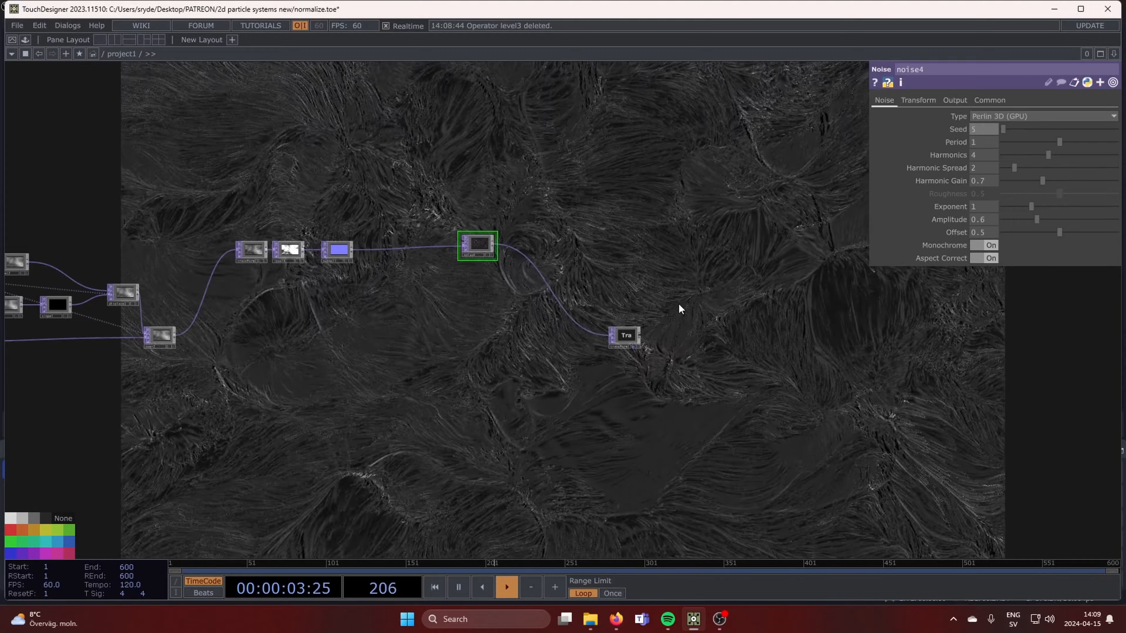
left_click_drag(735, 291, 798, 286)
mouse_move(980, 129)
middle_mouse_down()
mouse_move(990, 117)
mouse_move(981, 107)
mouse_move(996, 116)
middle_mouse_up()
Switch noise4's noise type to Simplex 3D (GPU) and examine the resulting pattern
left_click(994, 117)
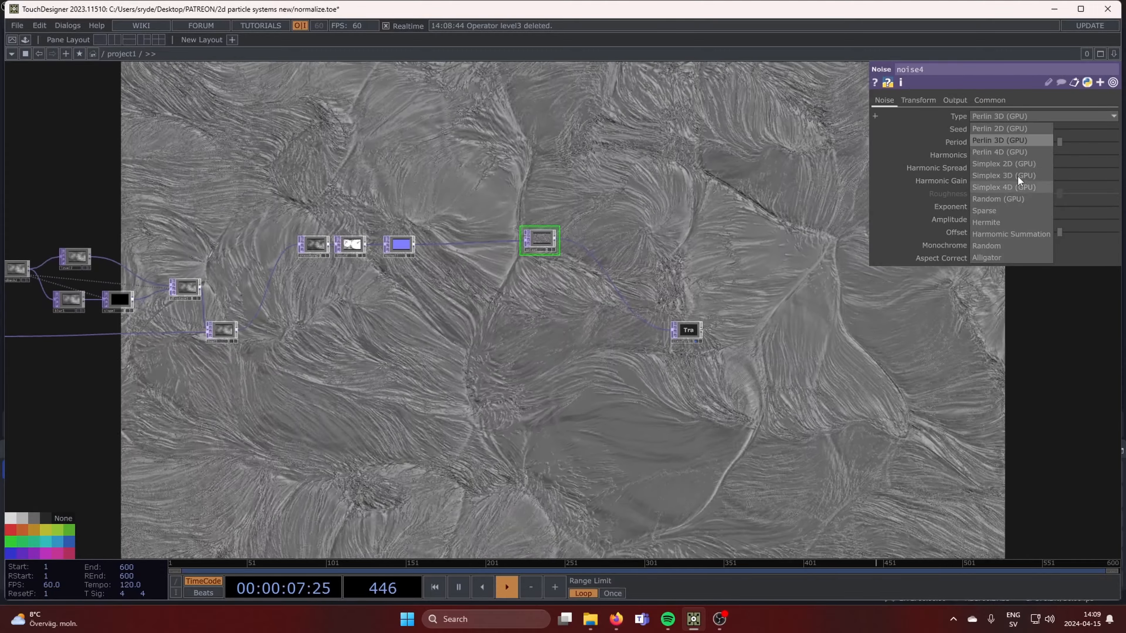
left_click(1017, 177)
left_click_drag(565, 394, 689, 380)
left_click_drag(509, 352, 337, 291)
left_click_drag(456, 332, 501, 413)
left_click_drag(683, 341, 757, 334)
left_click_drag(614, 401, 807, 351)
left_click_drag(734, 198, 765, 185)
left_click_drag(604, 325, 388, 396)
Open the noise type choices for noise4
left_click(1020, 115)
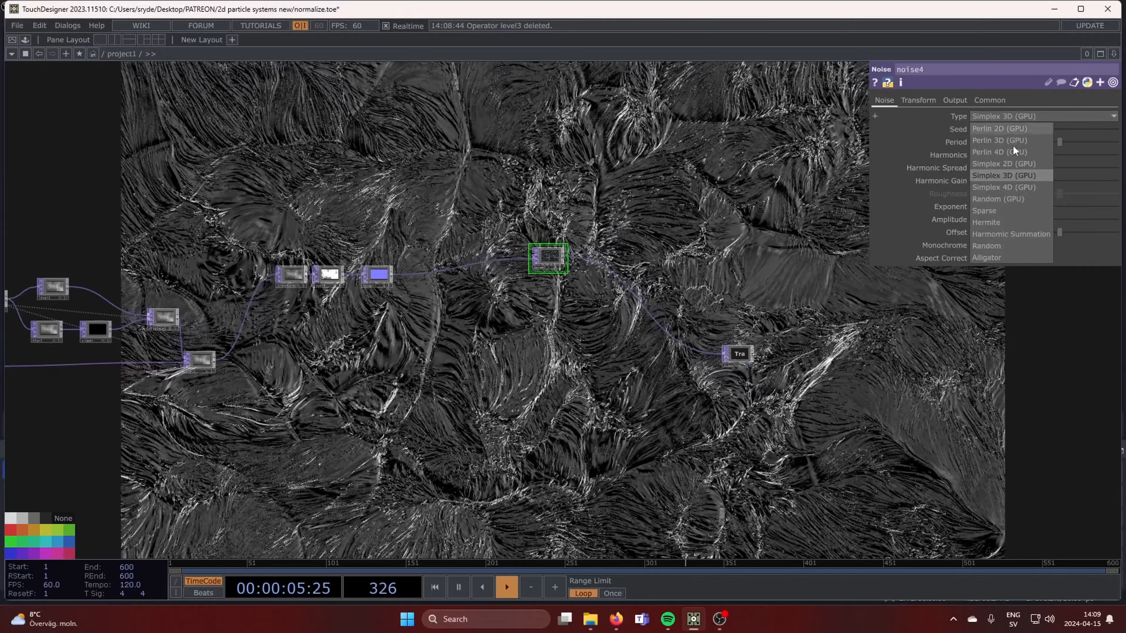